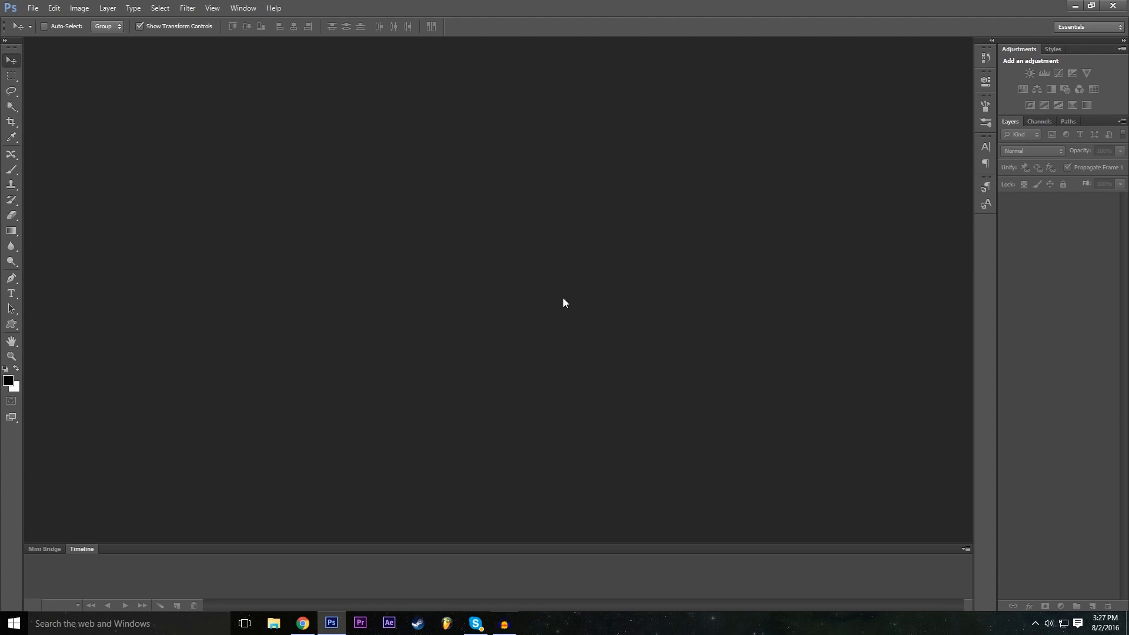
Step: Set the workspace to Essentials (Default)
click(247, 7)
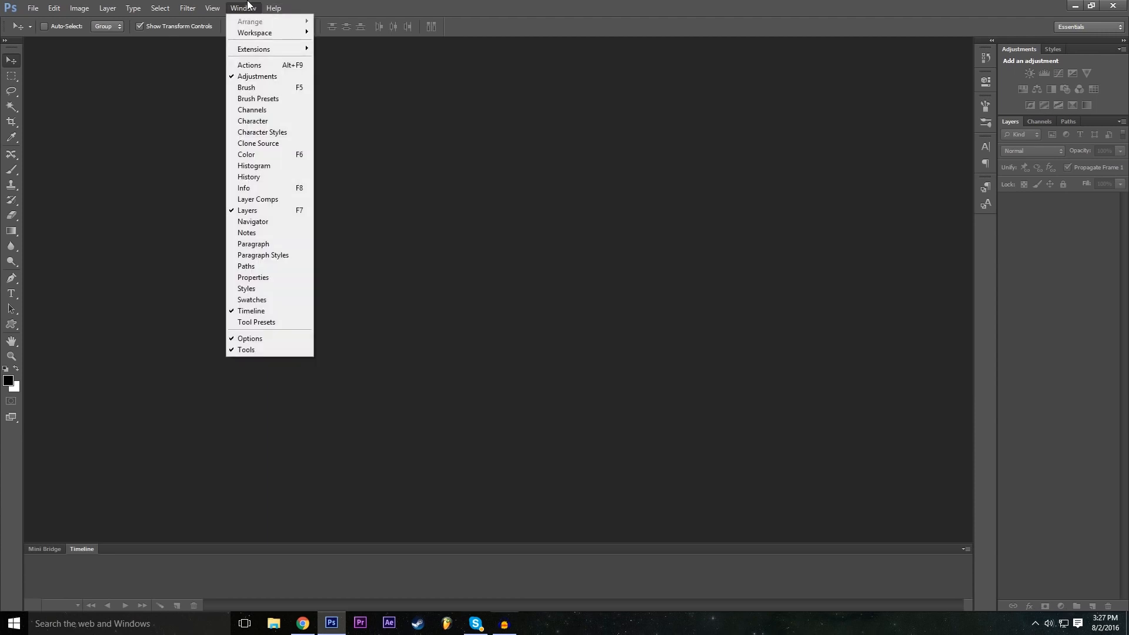
mouse_move(266, 36)
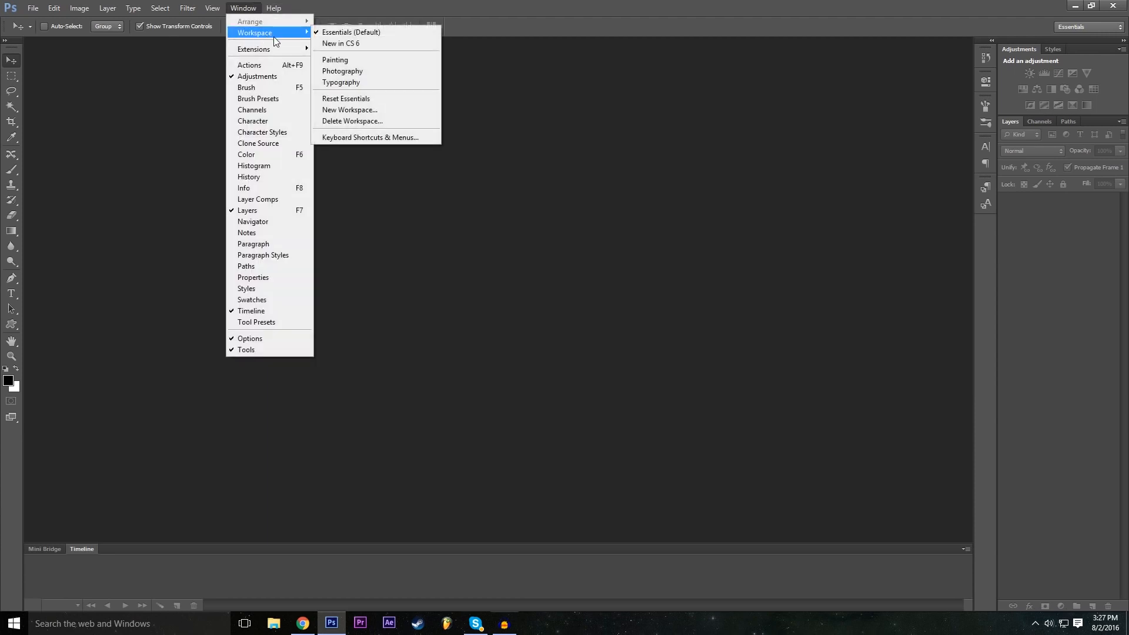
click(381, 34)
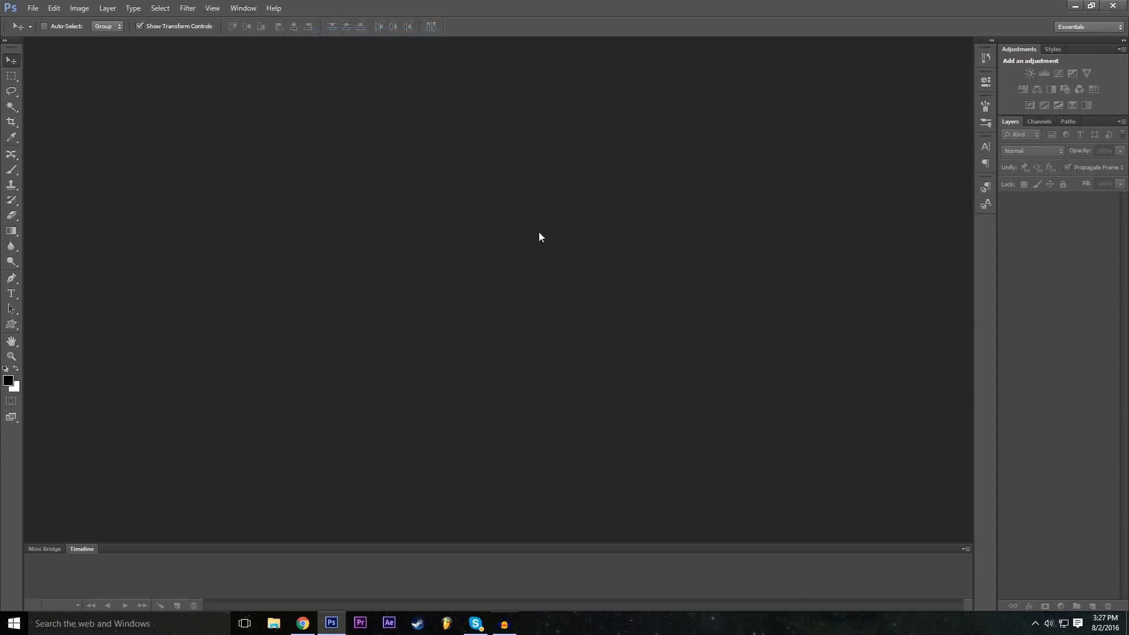
Step: Start a new document, collapse its advanced options and name it Example
click(32, 6)
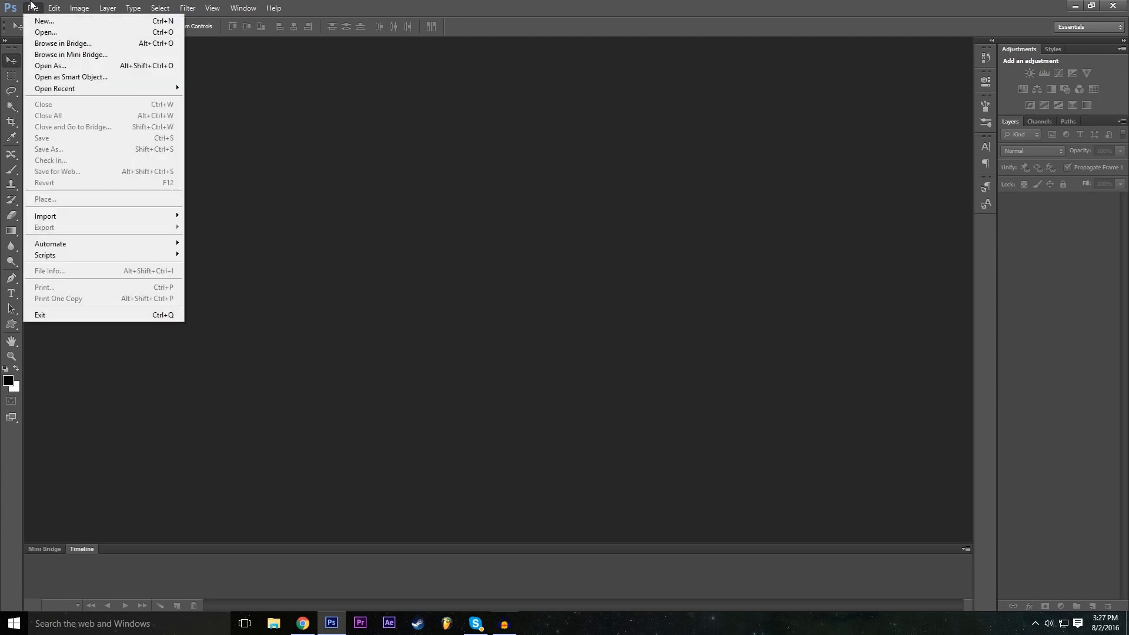
click(42, 21)
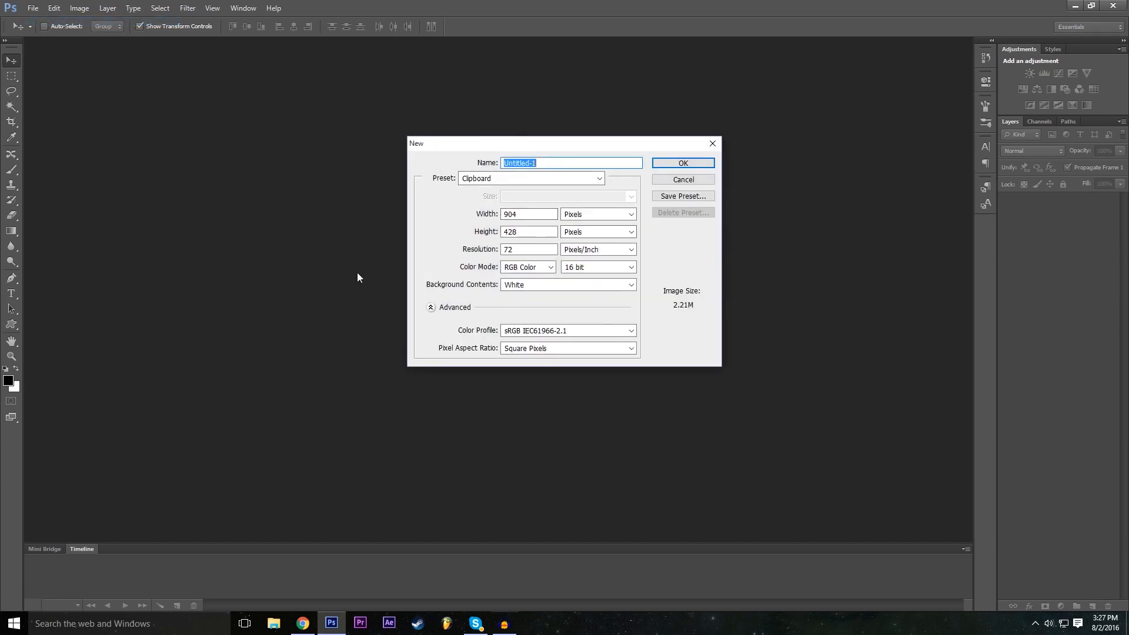
click(431, 307)
drag(589, 163, 414, 171)
text(Example)
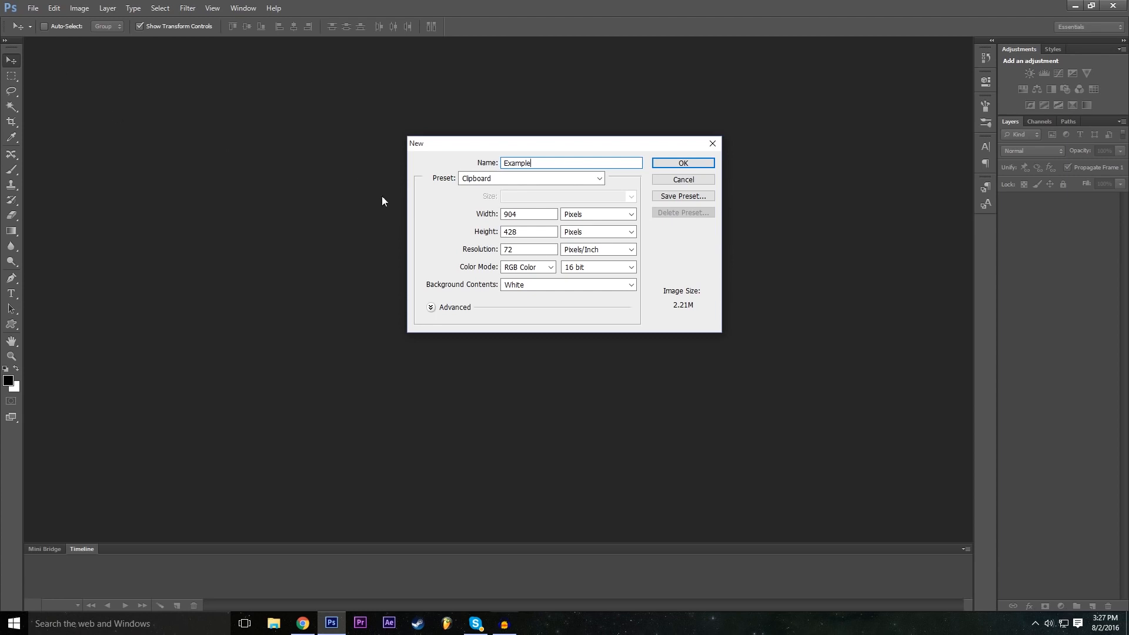
key(ctrl+a)
Step: Set the new document's width to 1920 and its height to 1080
click(534, 217)
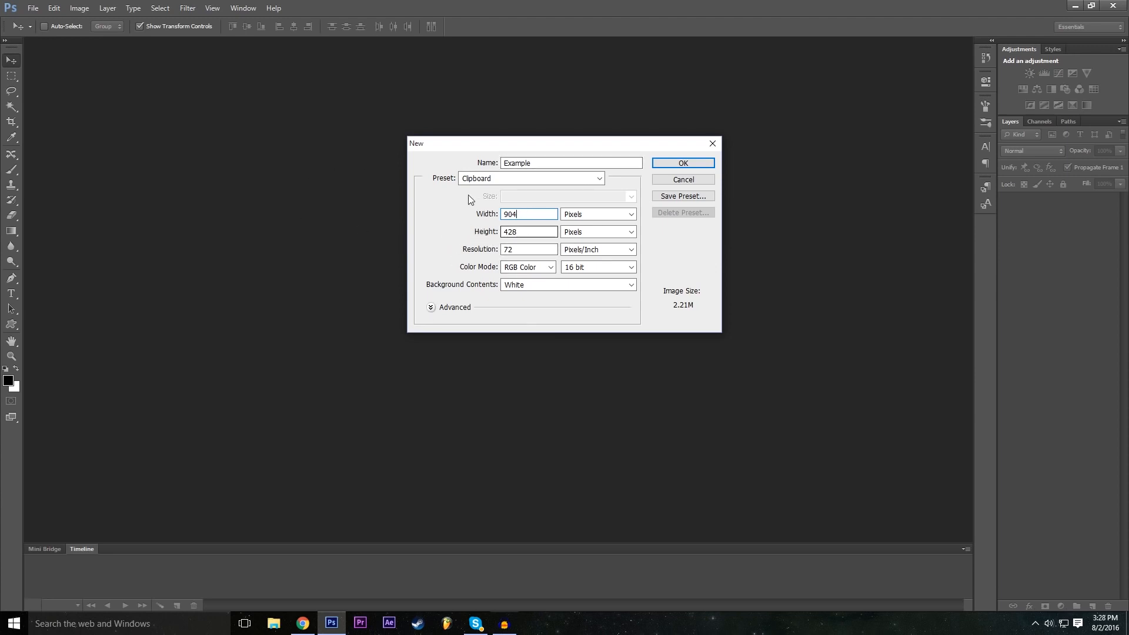
double_click(516, 214)
text(1920)
click(518, 230)
key(BackSpace)
key(BackSpace)
key(BackSpace)
text(108)
click(453, 233)
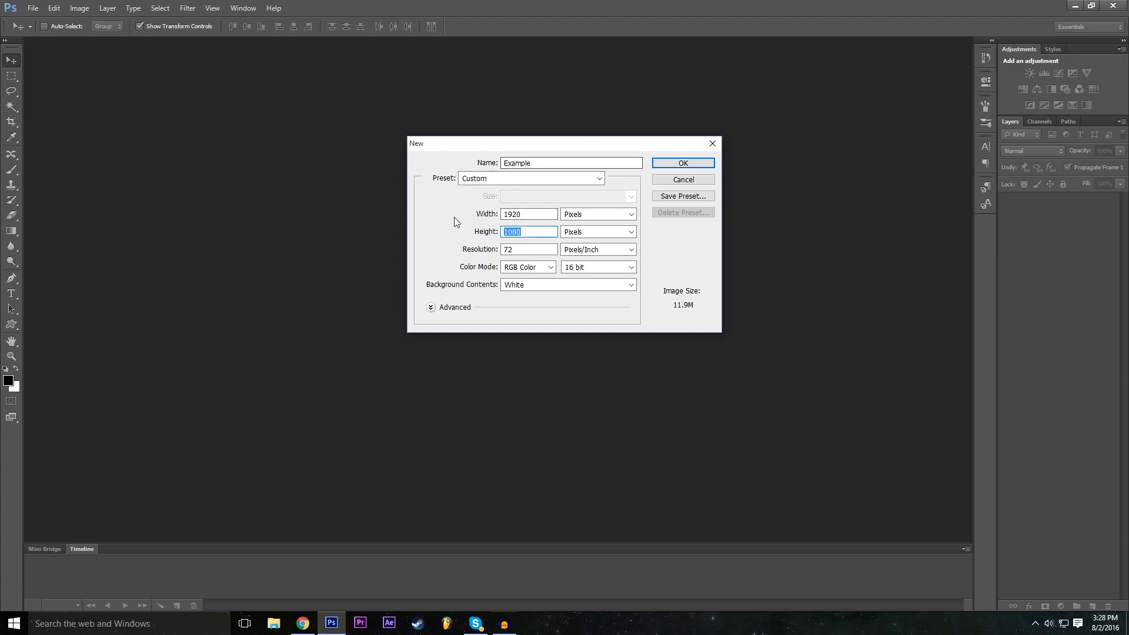
Step: Check the available measurement units and choose Pixels for the document's width and height
click(602, 216)
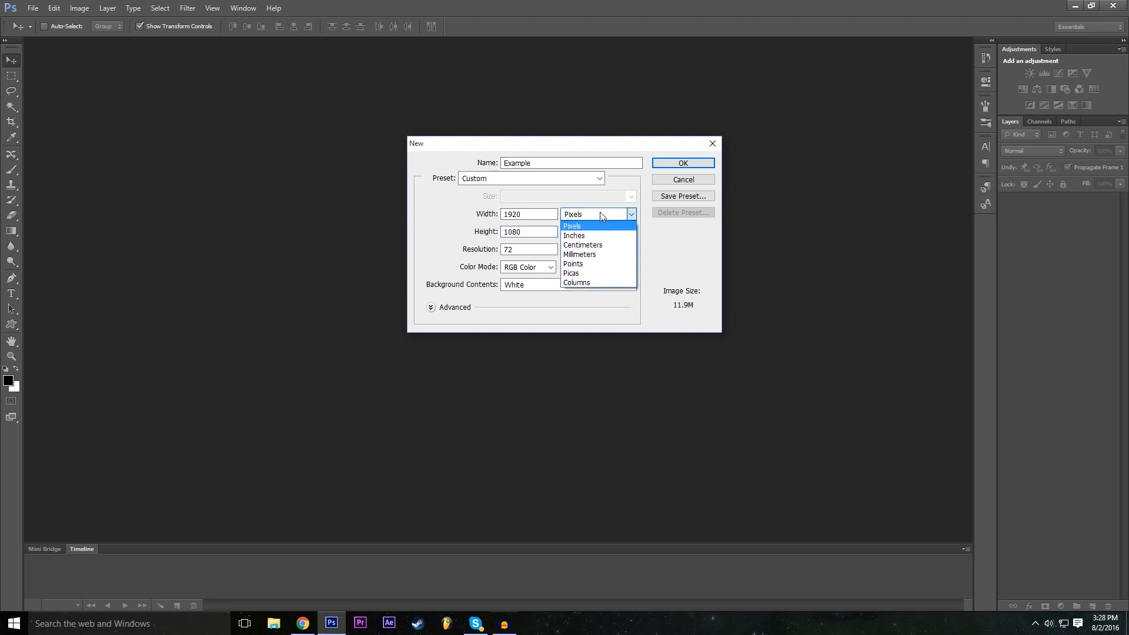
click(600, 216)
click(603, 249)
click(602, 249)
click(599, 214)
click(590, 217)
key(Tab)
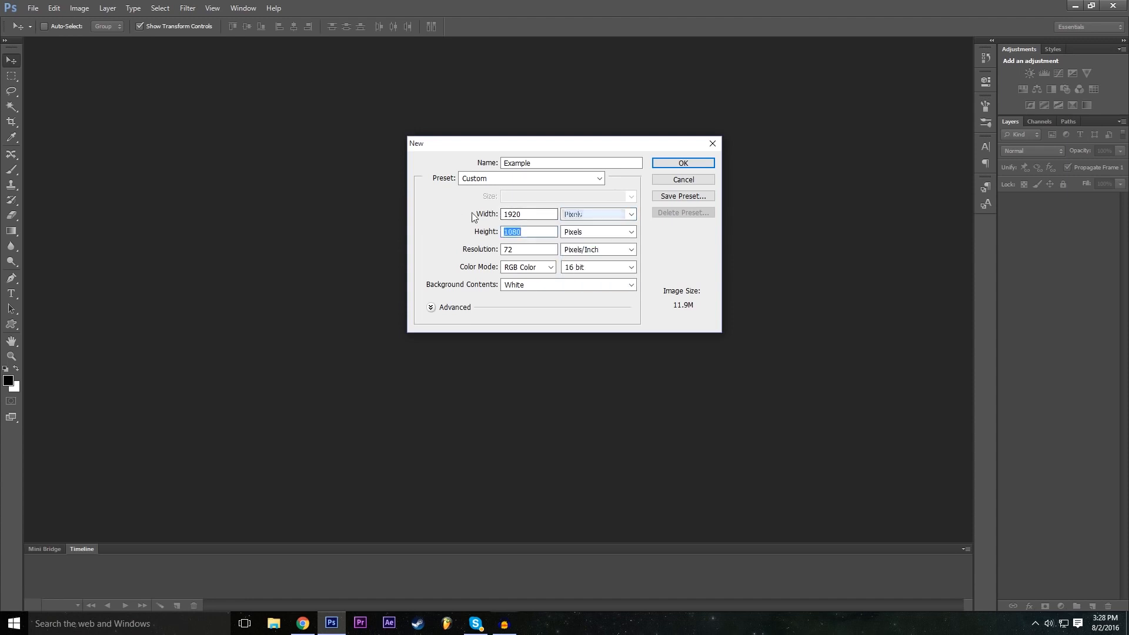
click(596, 220)
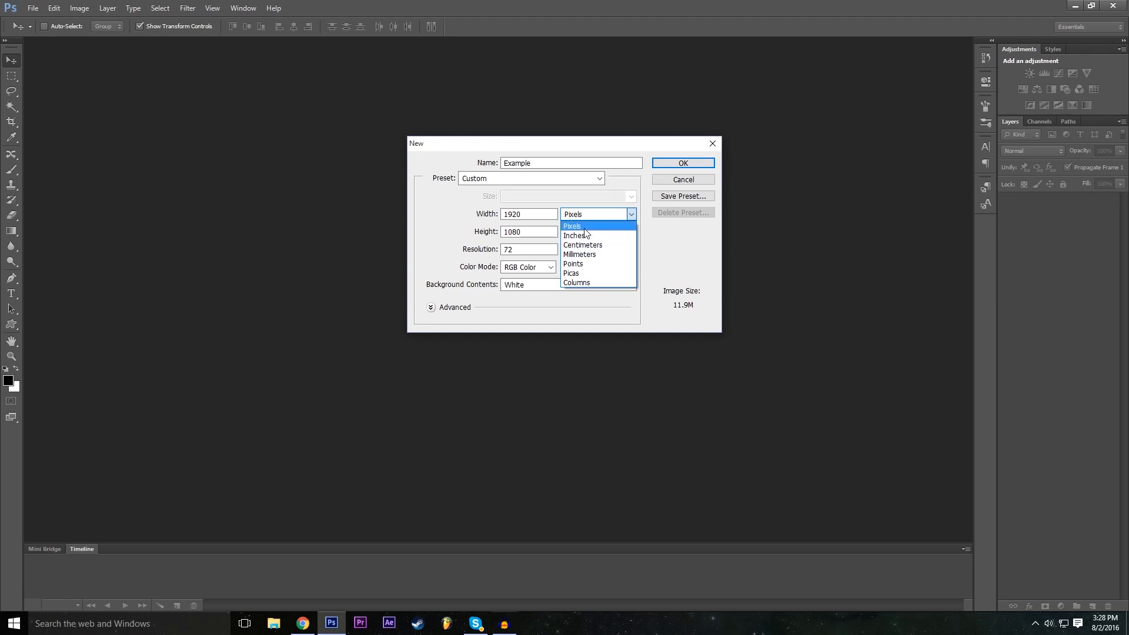
click(584, 228)
click(584, 230)
click(584, 229)
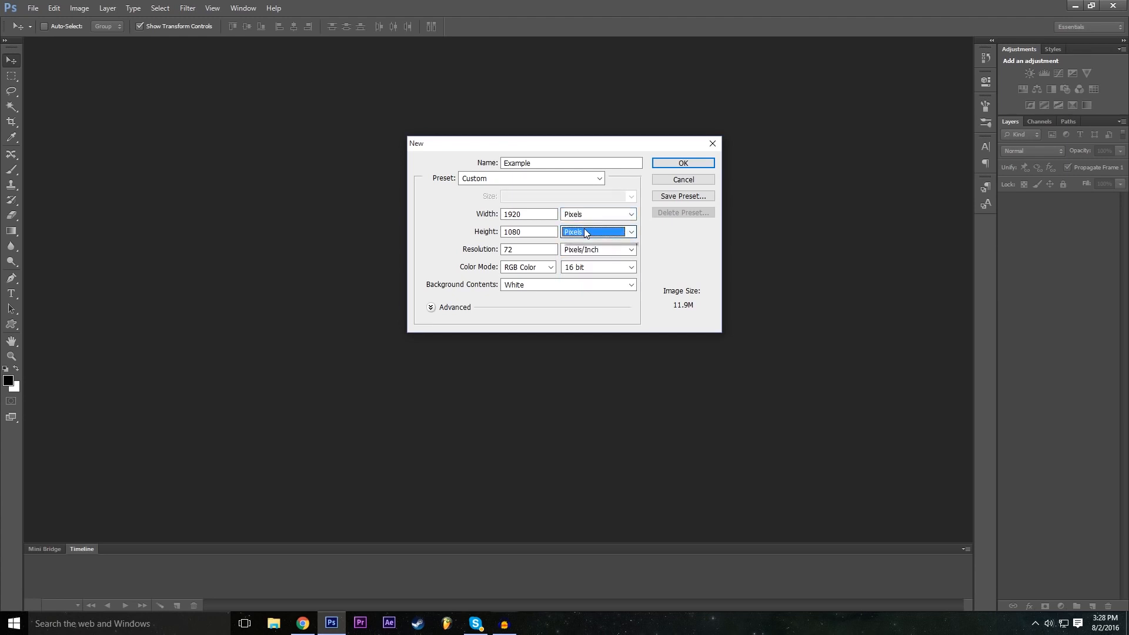
click(585, 230)
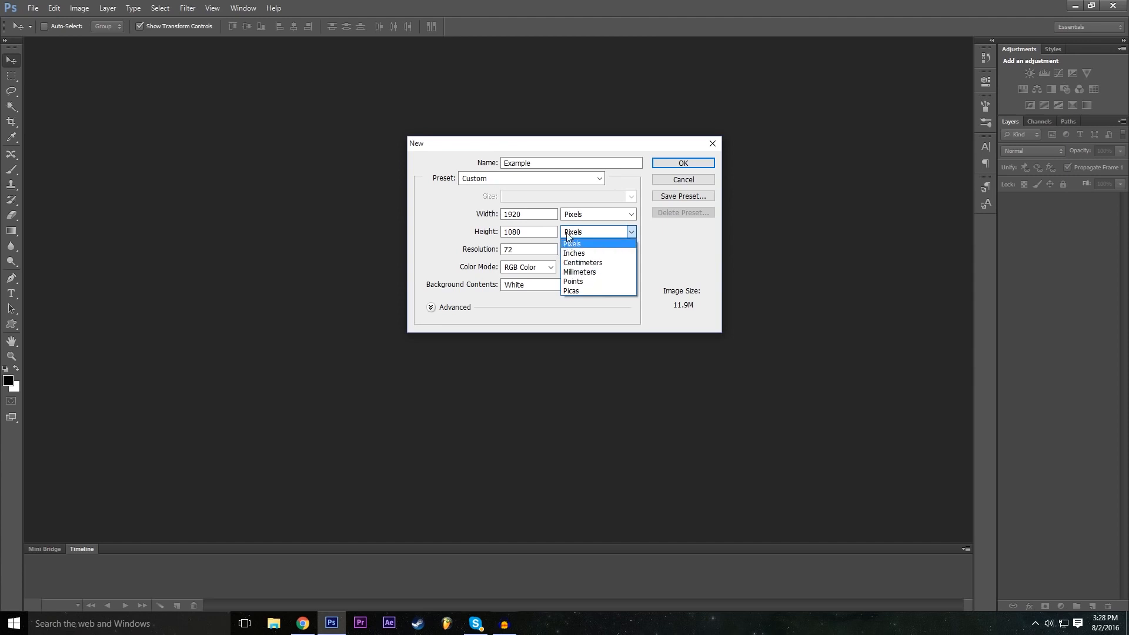
click(455, 232)
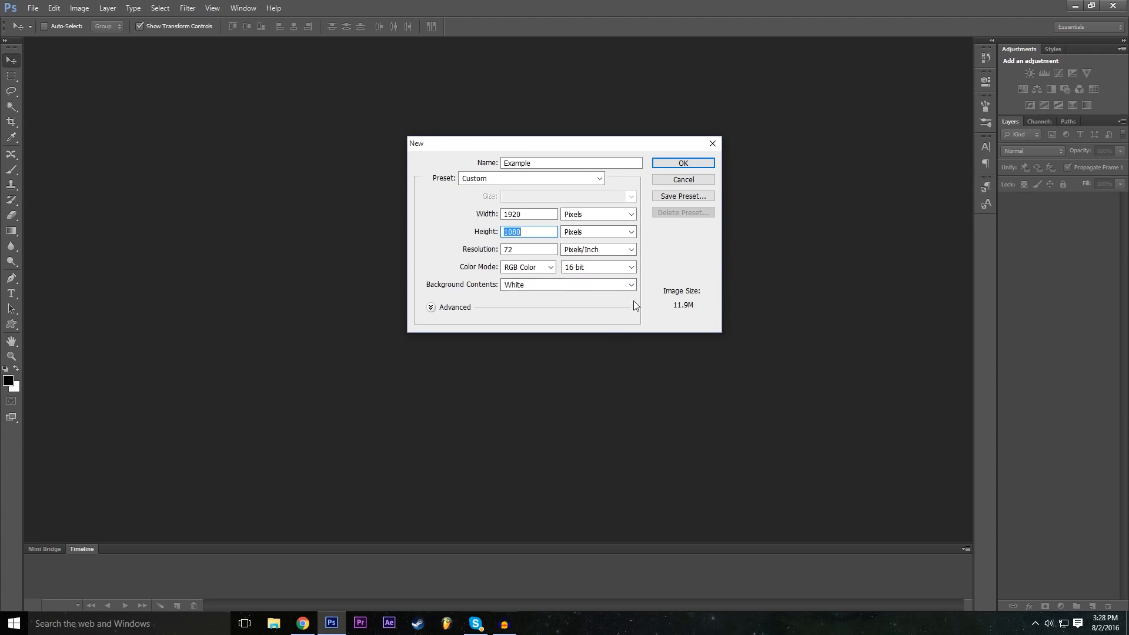
Step: Set the color depth to 16 bit and create the document
click(579, 267)
click(471, 275)
click(602, 272)
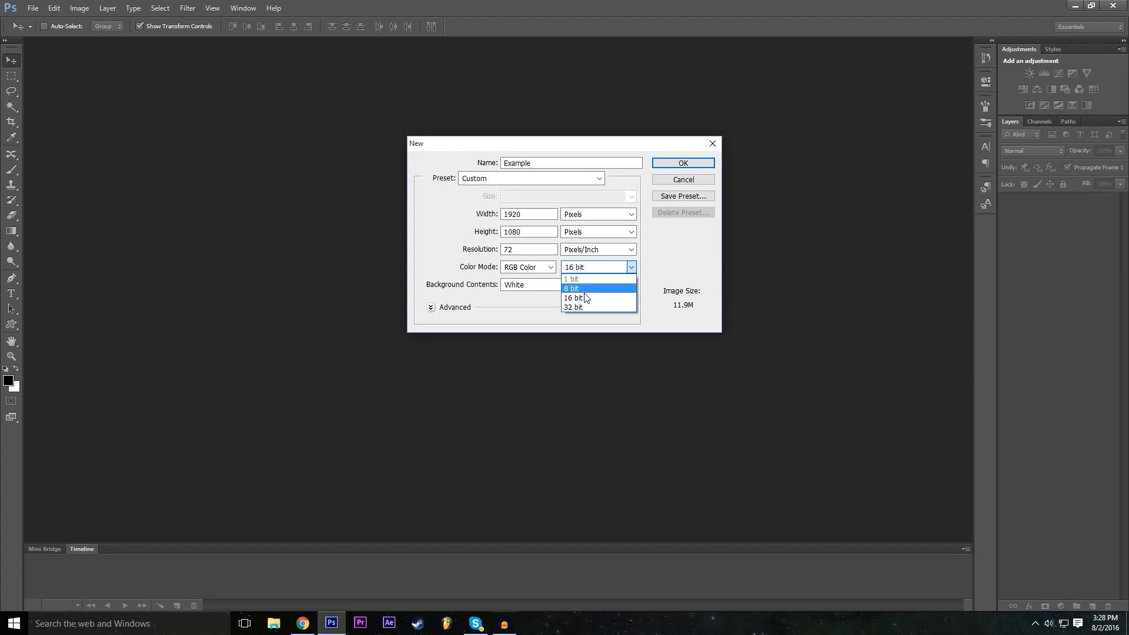
click(586, 296)
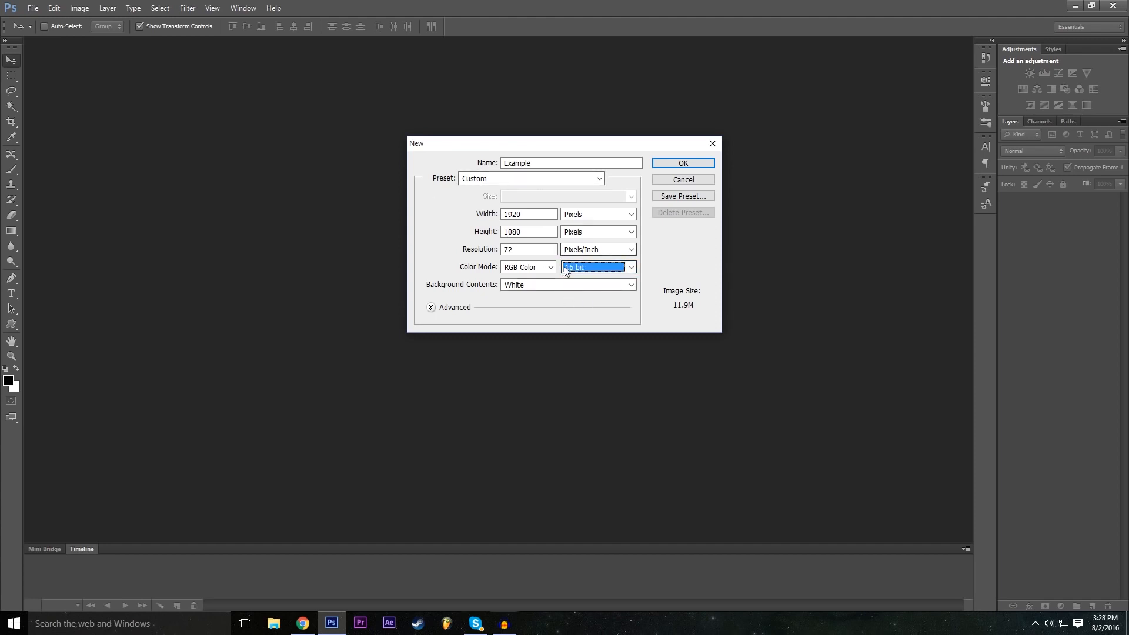
click(685, 168)
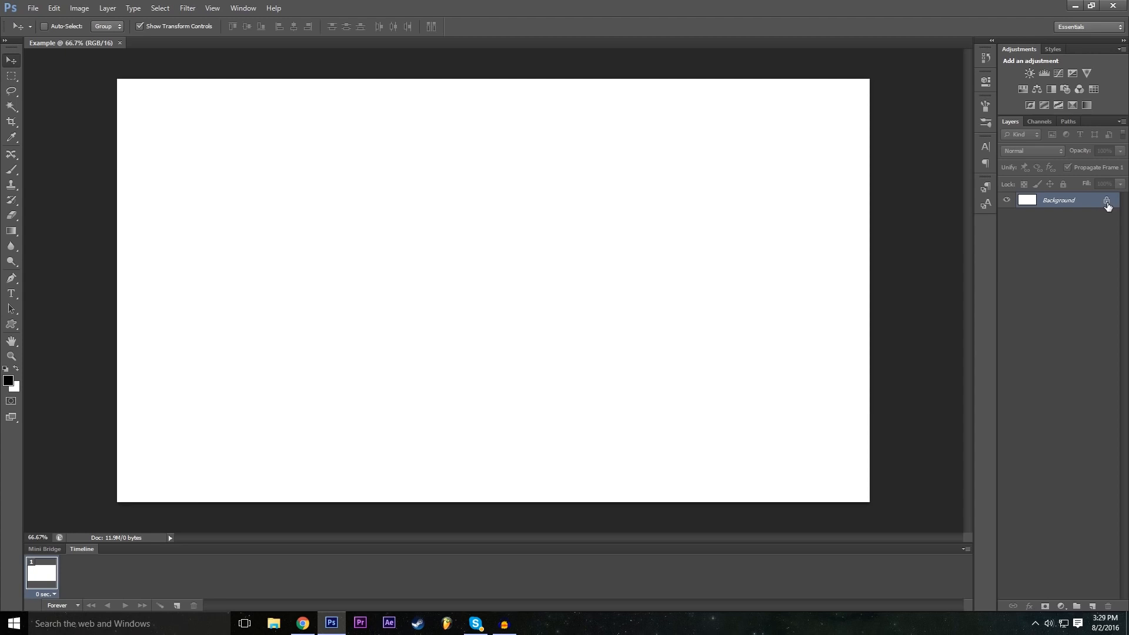
Step: Convert the locked background into a regular layer, entering Background as its name
double_click(1107, 205)
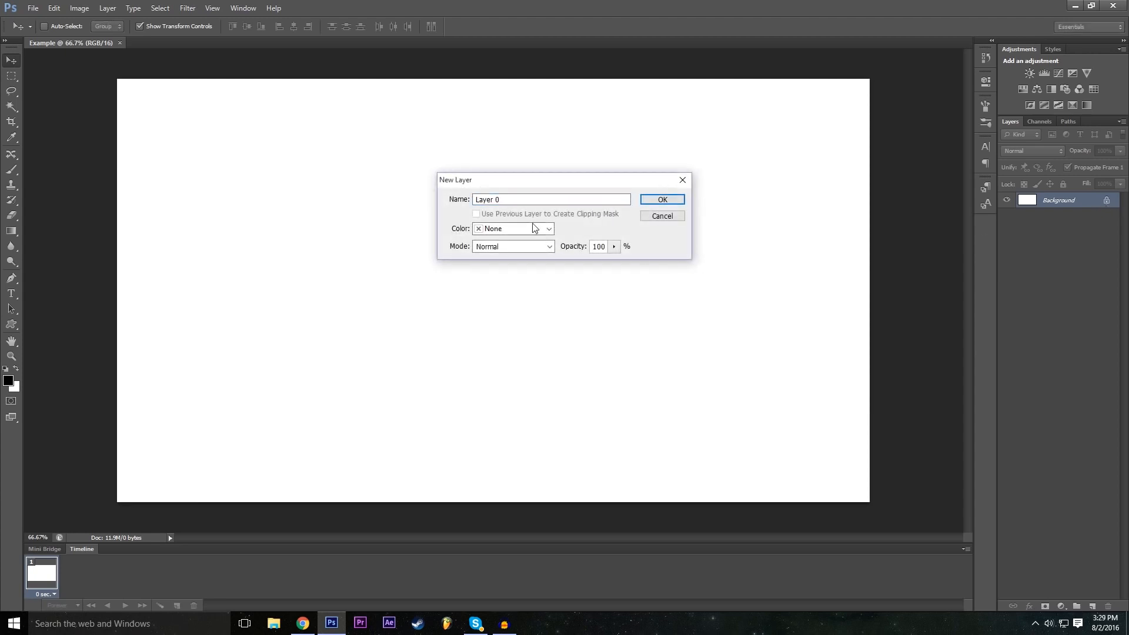
click(549, 200)
double_click(544, 198)
text(Background)
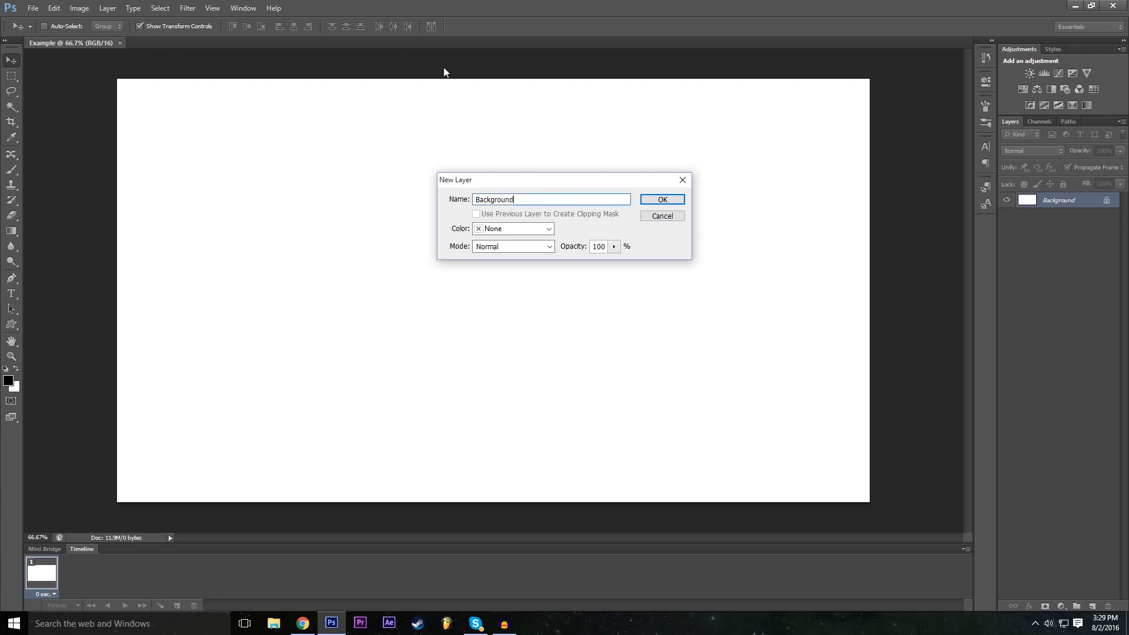
Step: Set the new layer's color label to Orange
click(542, 229)
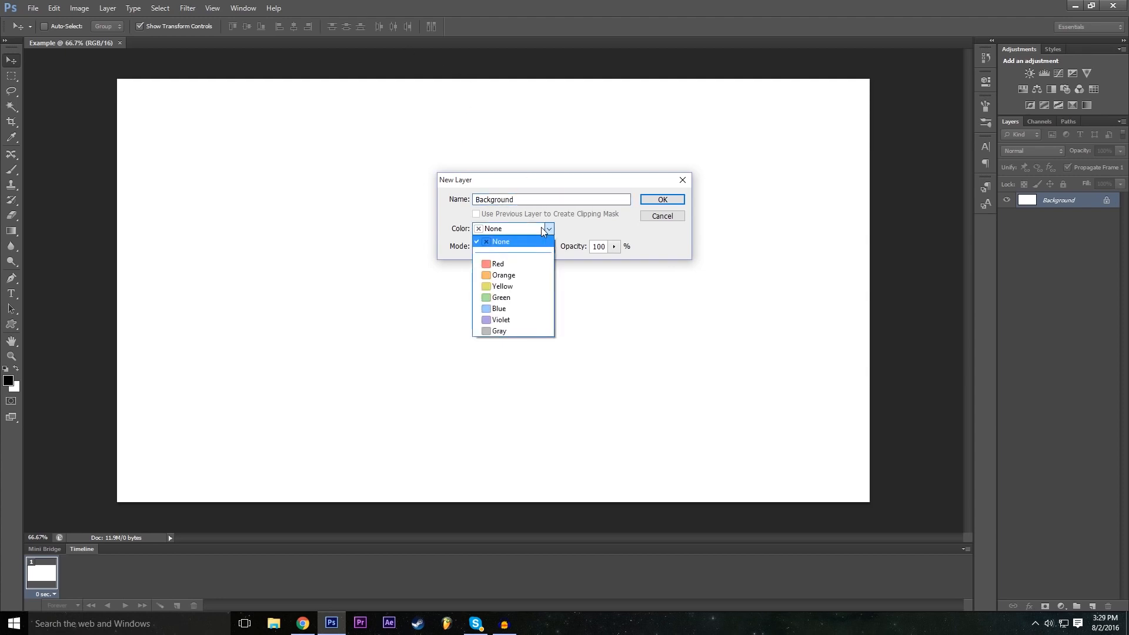
click(542, 230)
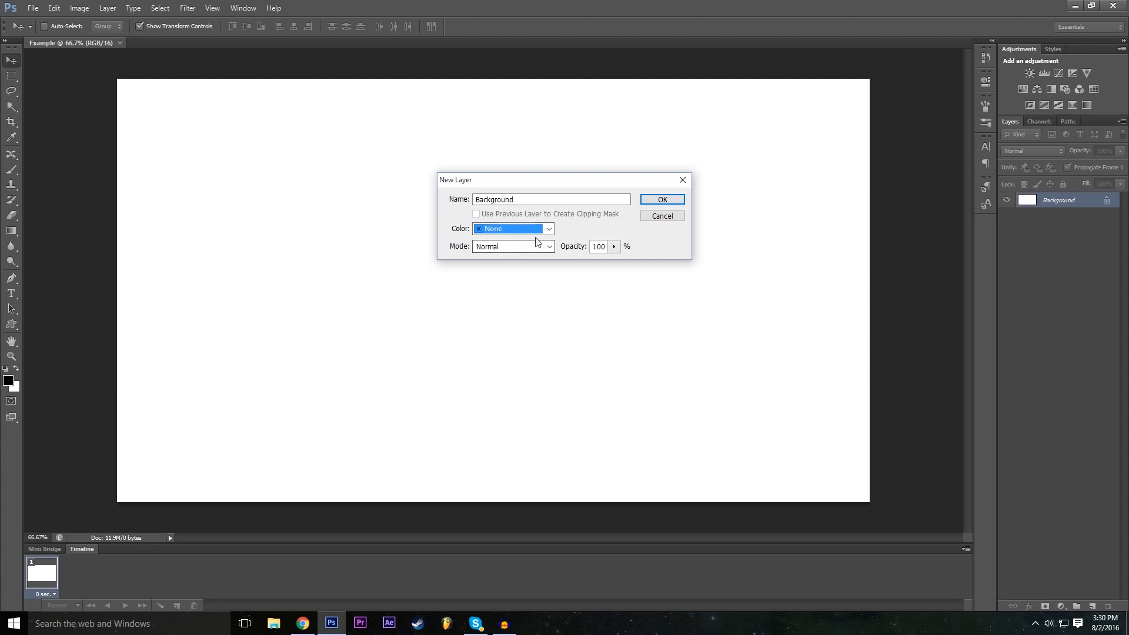
click(497, 230)
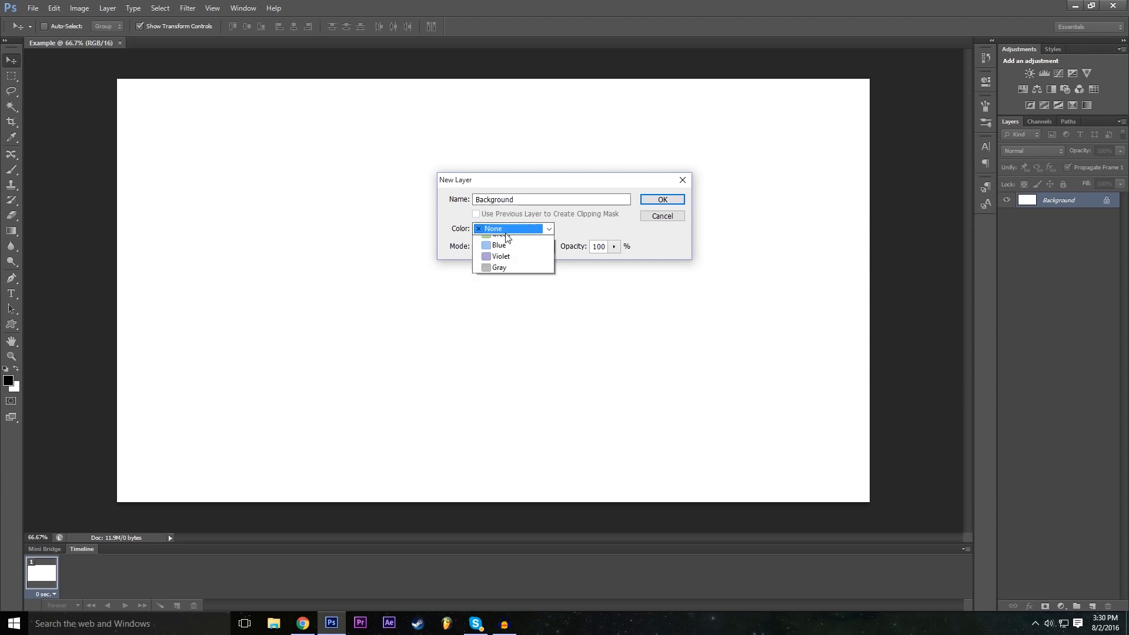
click(520, 275)
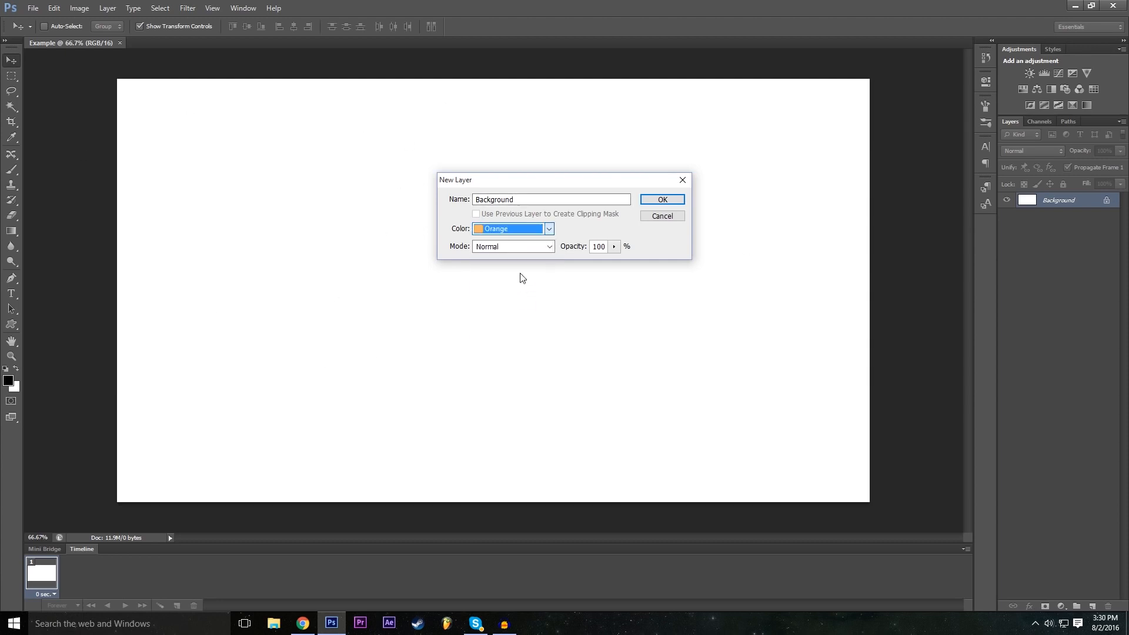
click(523, 232)
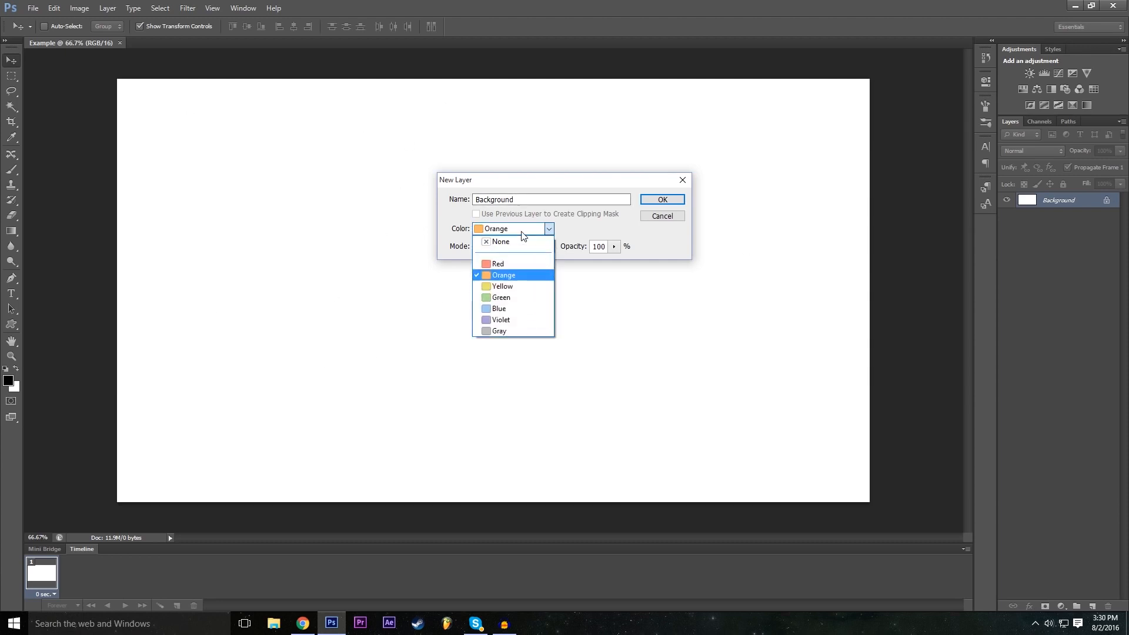
click(516, 276)
Step: Set the layer's color label to Red and confirm the unlocked layer
click(522, 229)
click(512, 263)
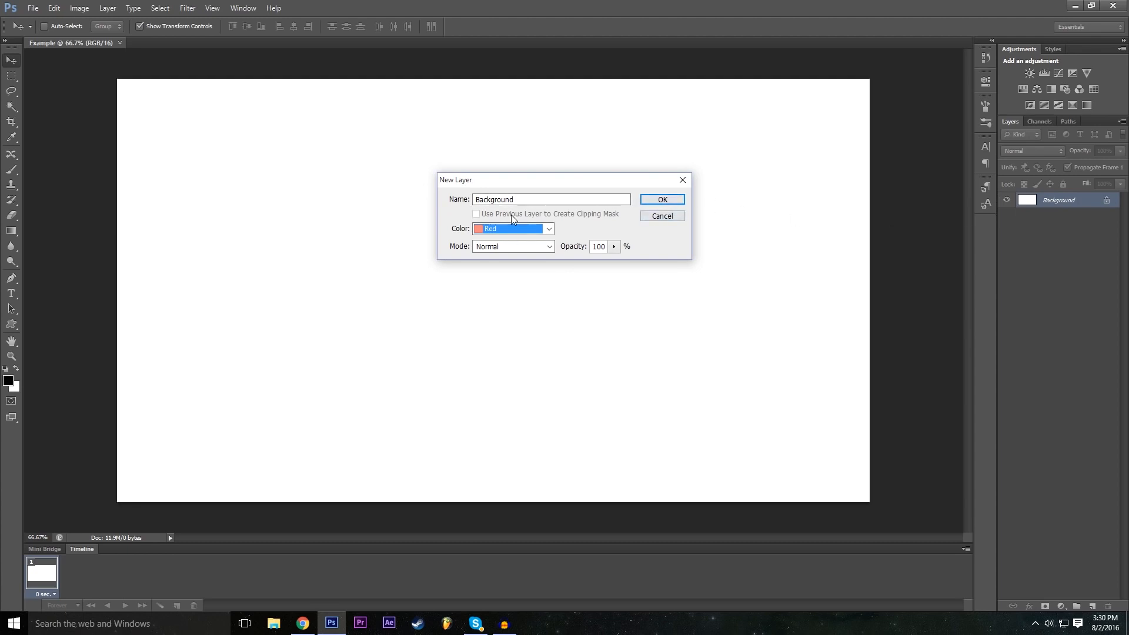
click(513, 231)
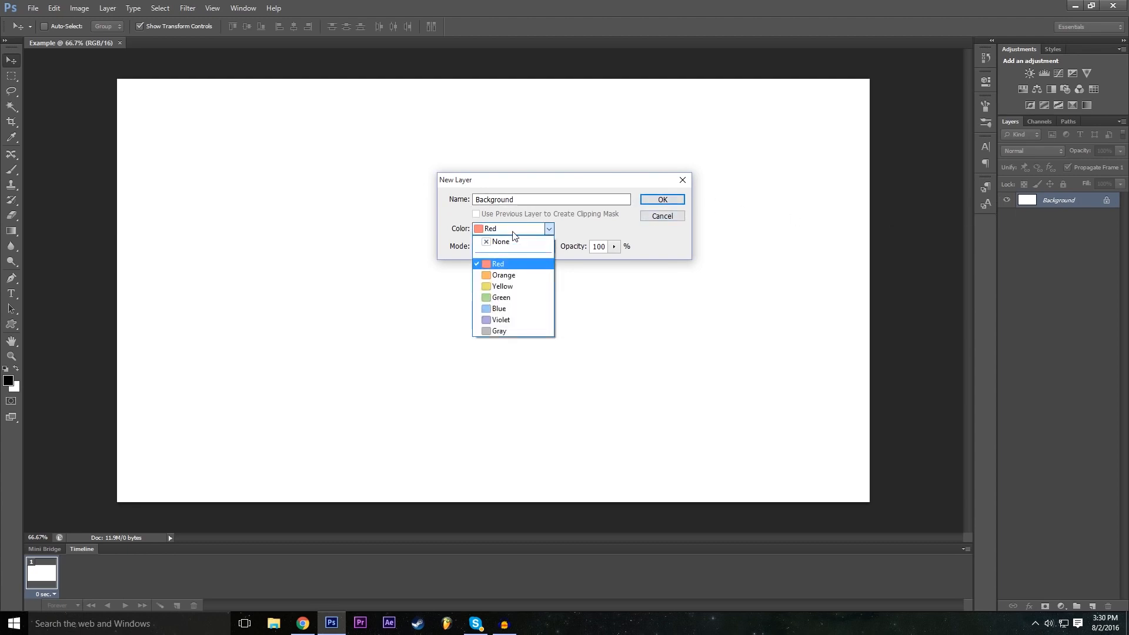
click(542, 232)
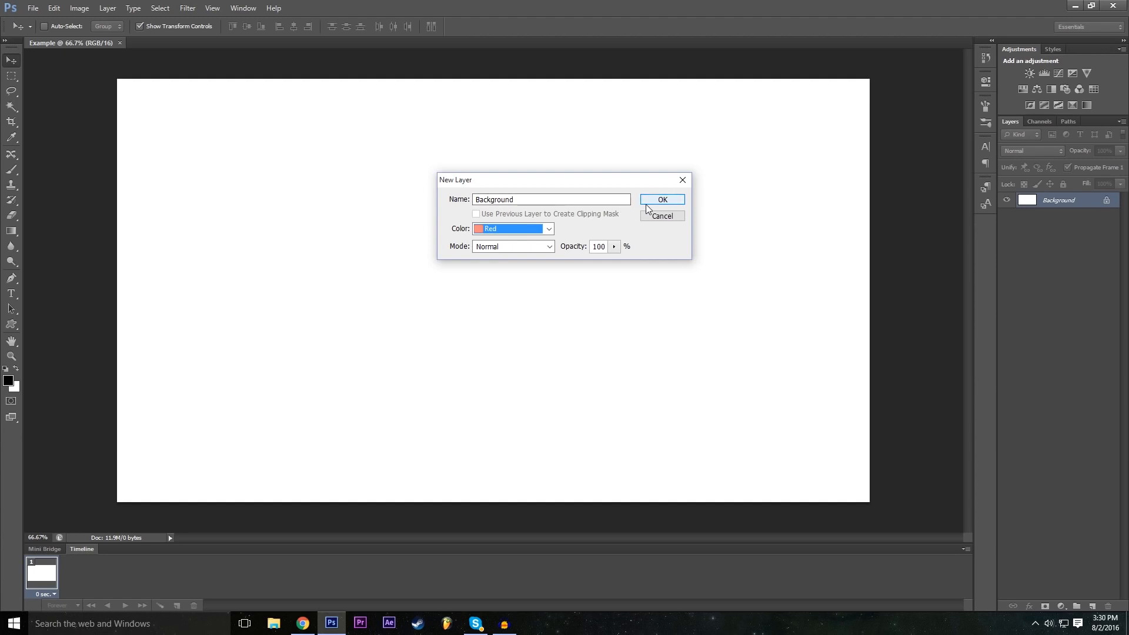
click(663, 201)
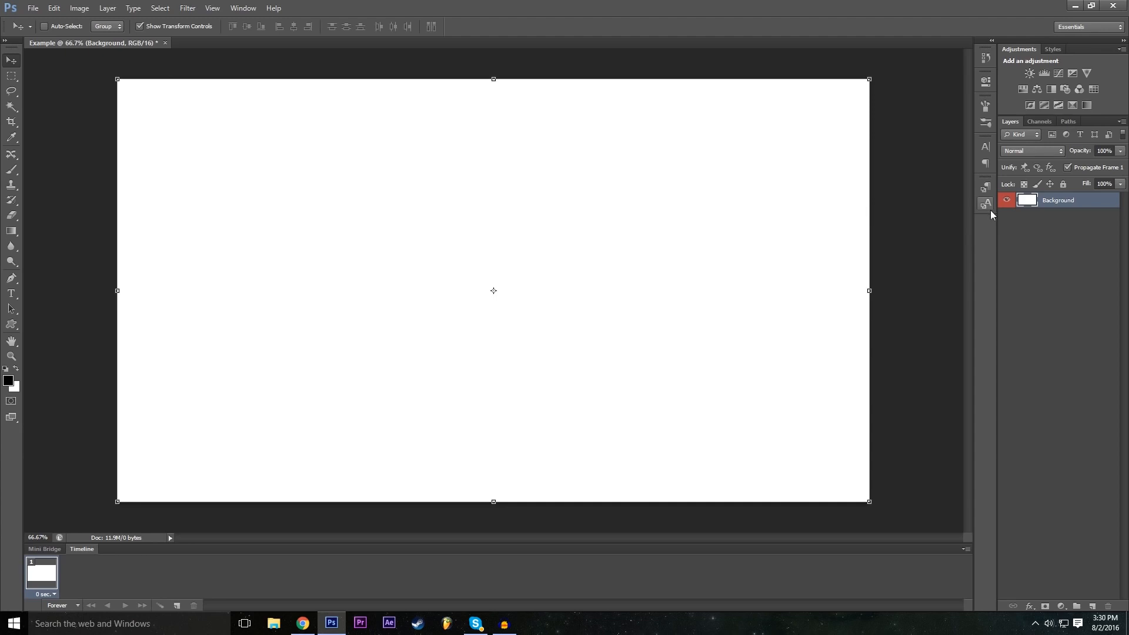
Step: Select the unlocked Background layer and move it down-left, then up-right across the canvas with the Move tool
click(1034, 252)
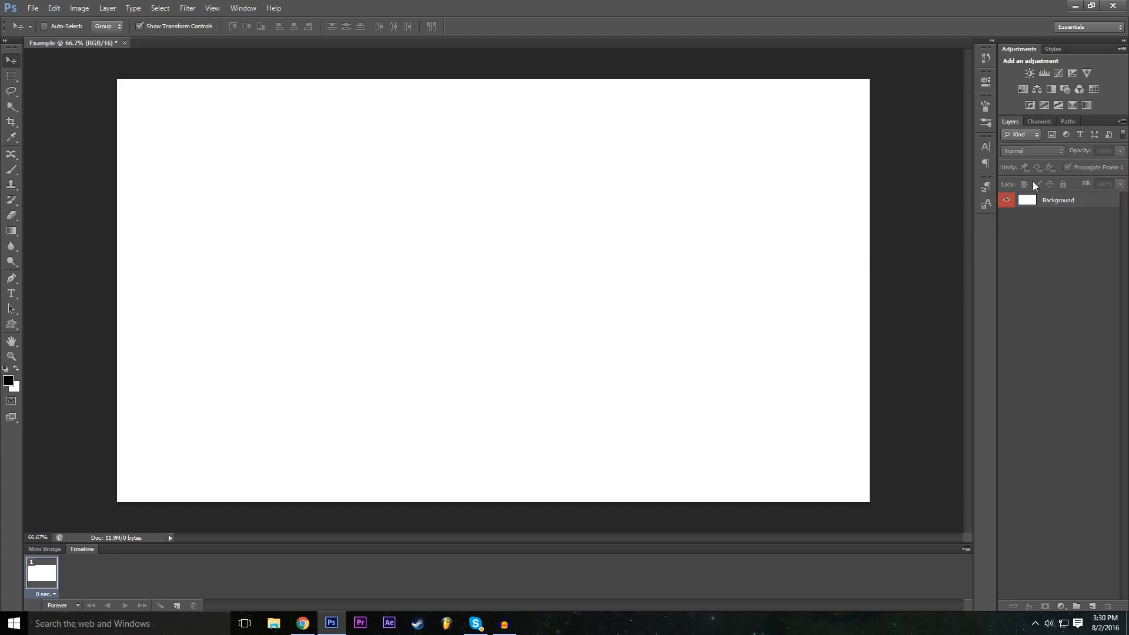
click(1061, 203)
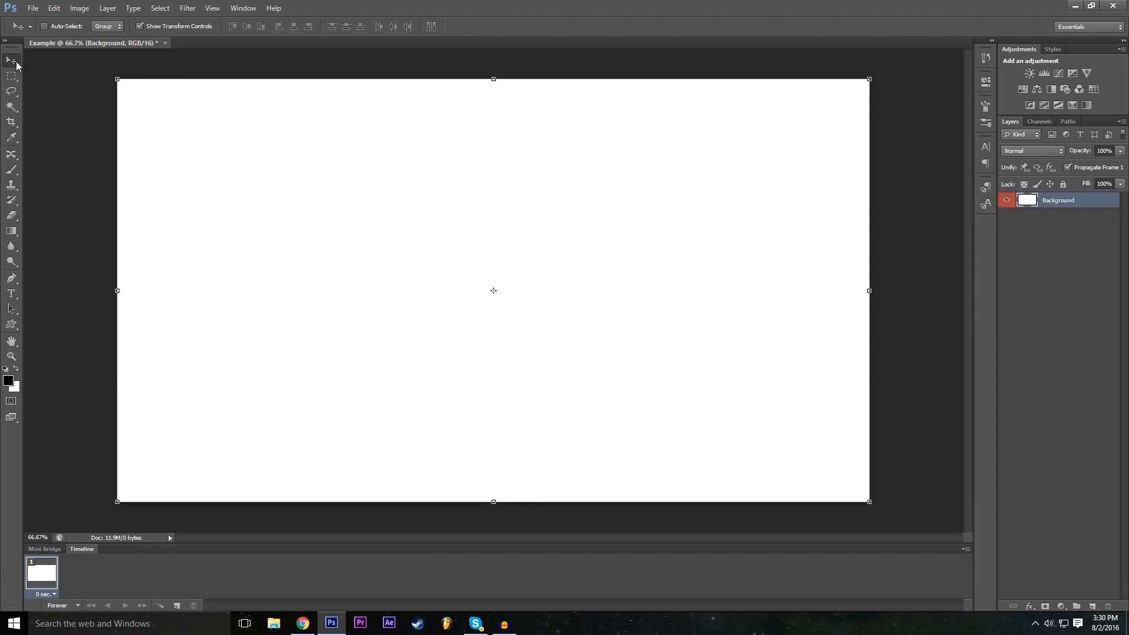
drag(318, 174, 265, 290)
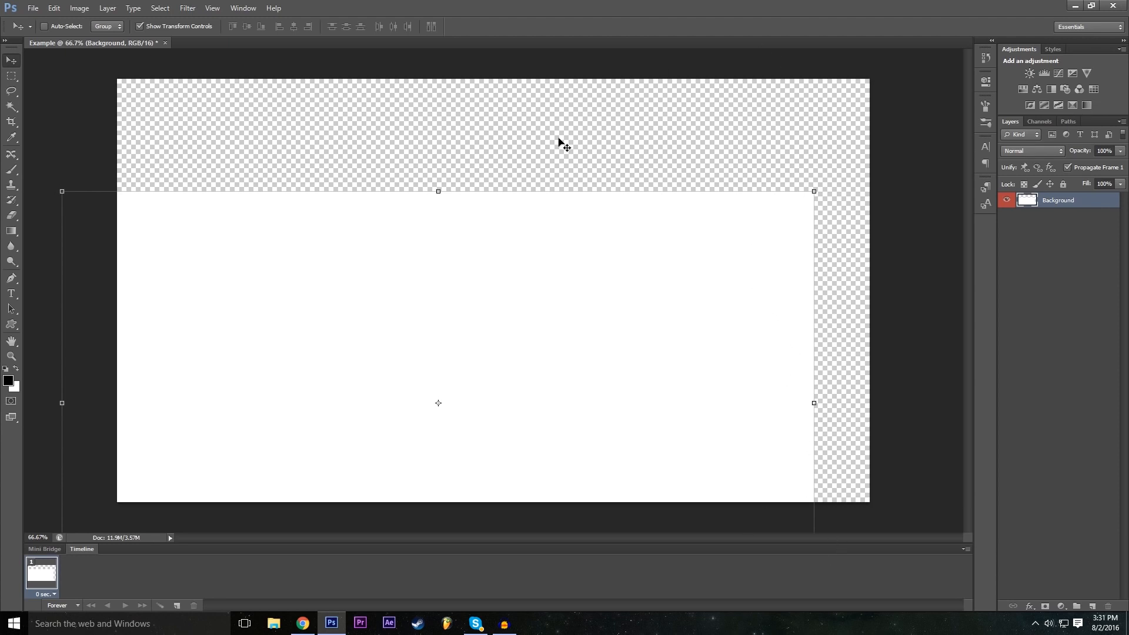
drag(604, 341, 709, 251)
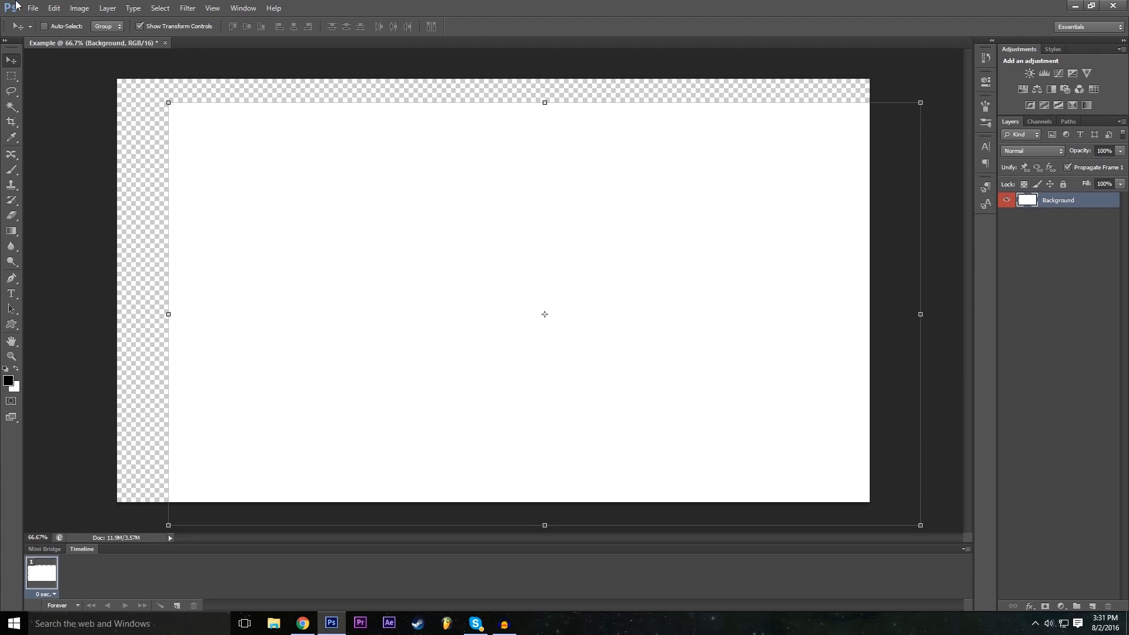
Step: Undo both moves of the Background layer
click(54, 9)
click(63, 21)
click(54, 8)
click(53, 8)
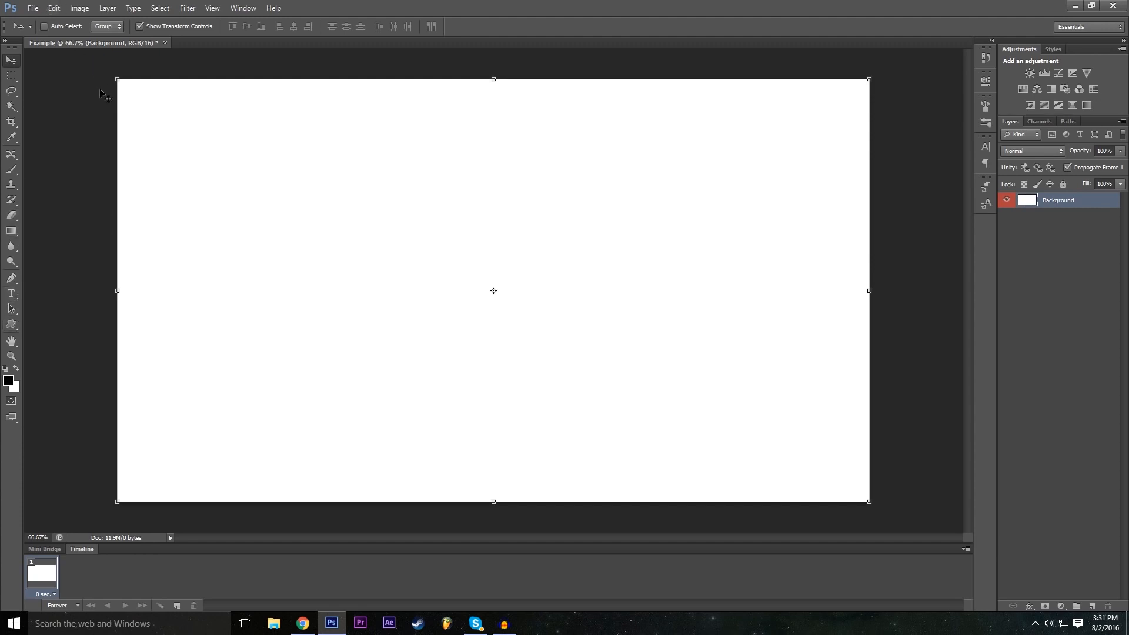
Step: Undo the background's conversion to a regular layer and try to move it while it is locked
key(Return)
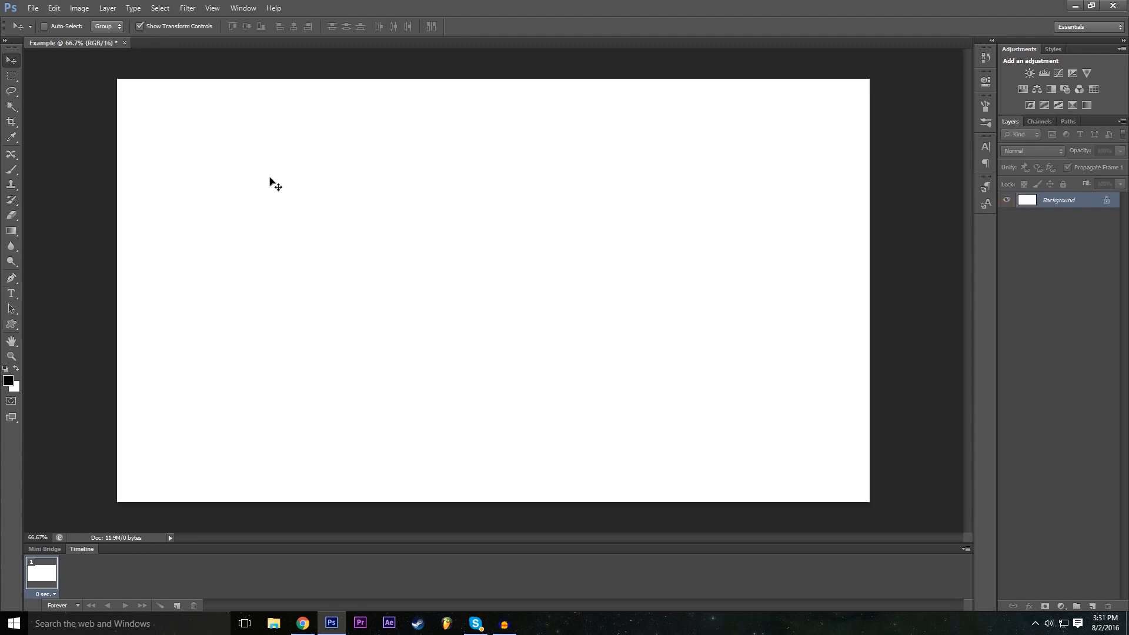
drag(306, 216, 249, 295)
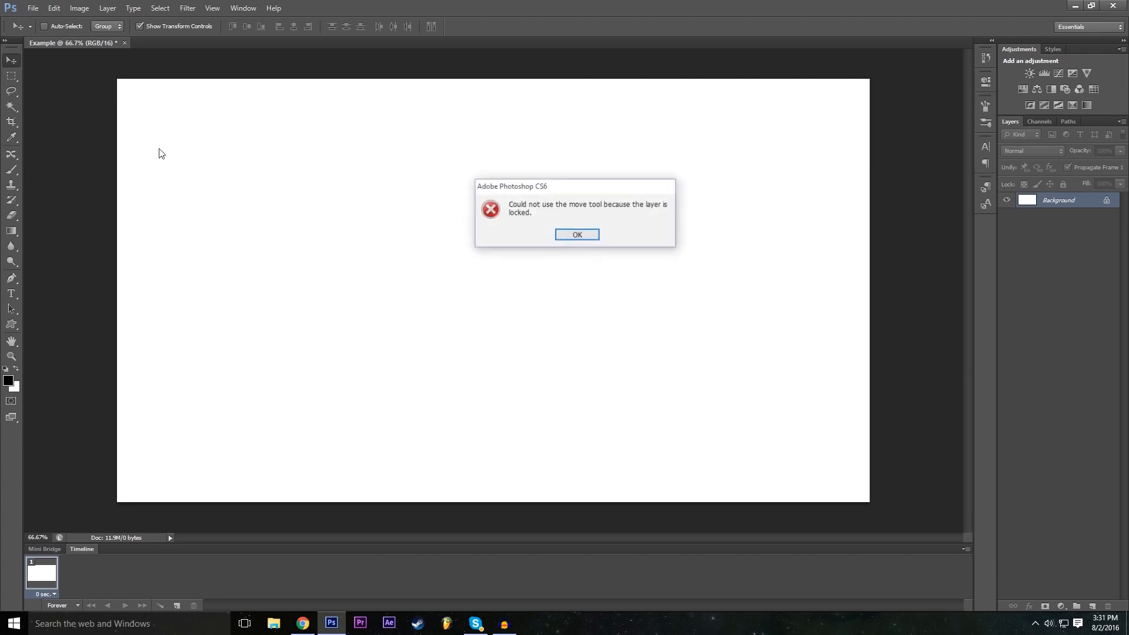
Step: Dismiss the locked-layer message, redo the background's conversion to a regular layer, and undo it again
click(590, 235)
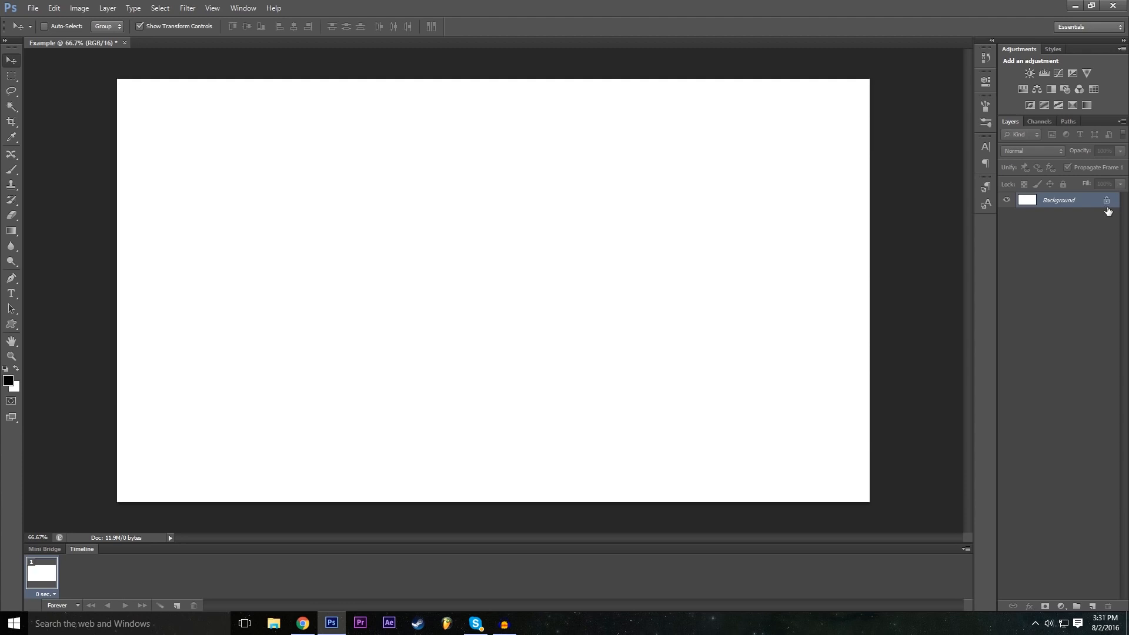
click(33, 8)
mouse_move(54, 9)
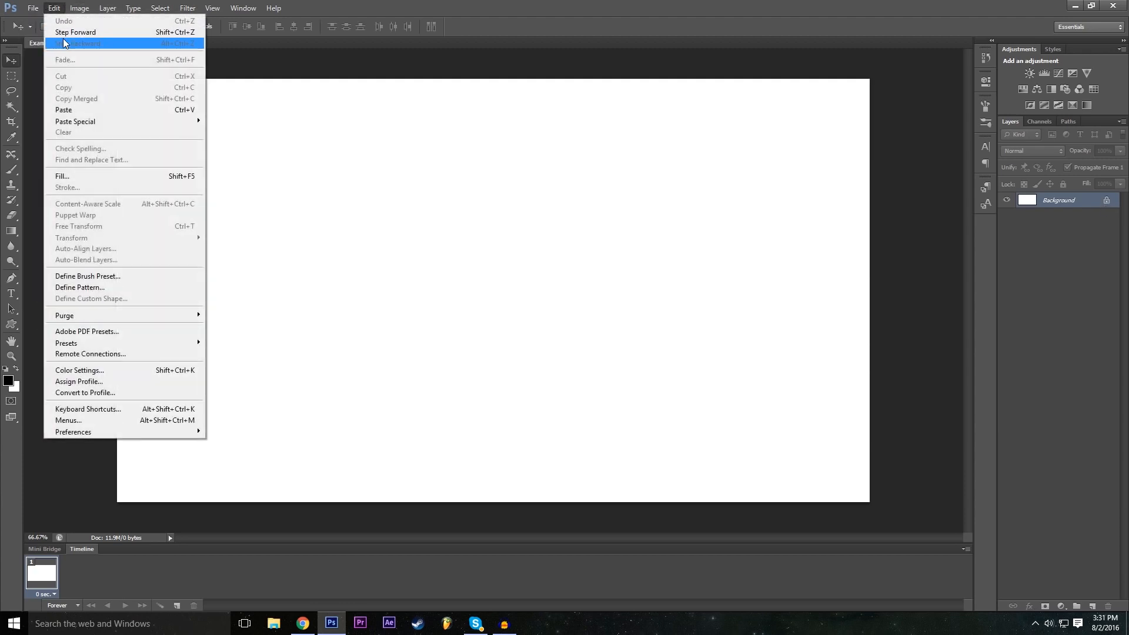
click(65, 32)
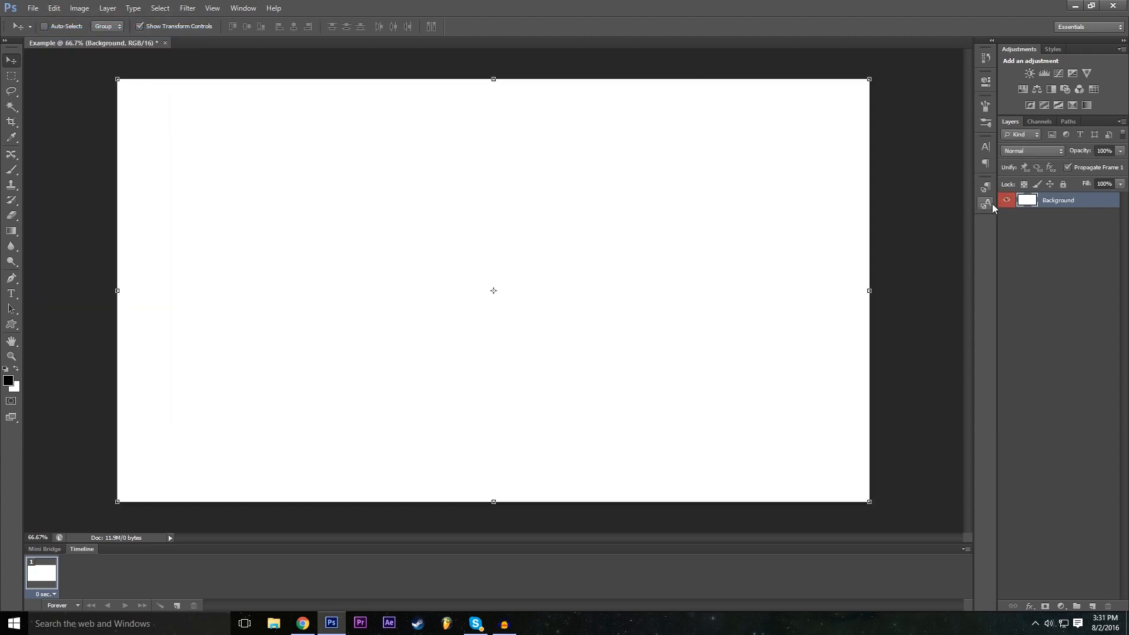
key(ctrl+z)
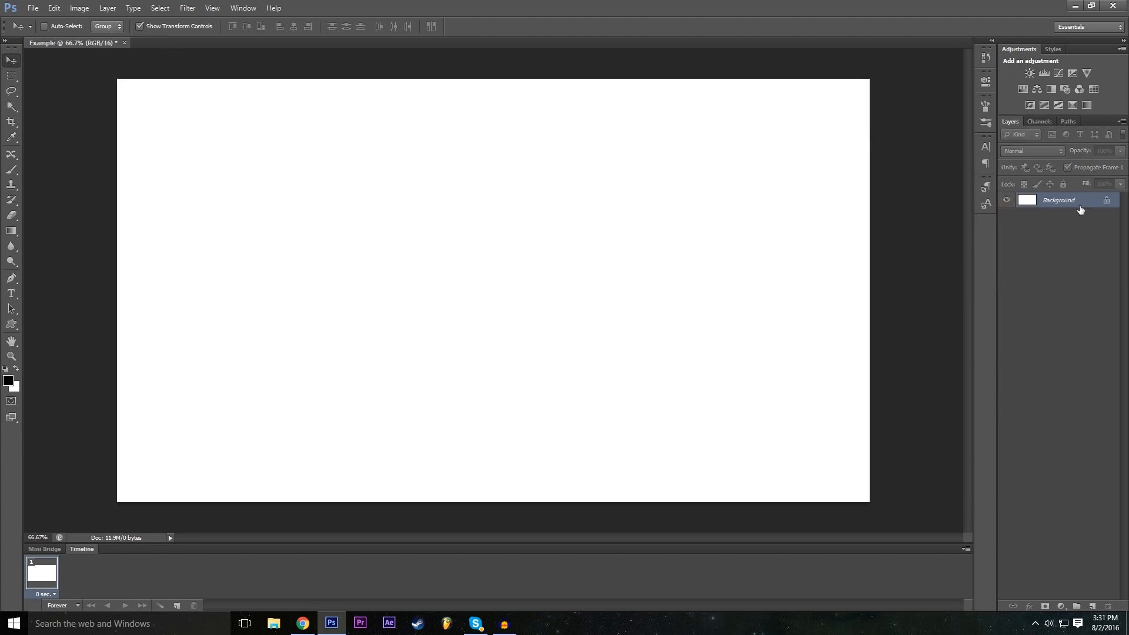
Step: Step forward in the history to restore the unlocked, red-labeled Background layer
click(53, 9)
click(63, 33)
click(57, 7)
click(56, 5)
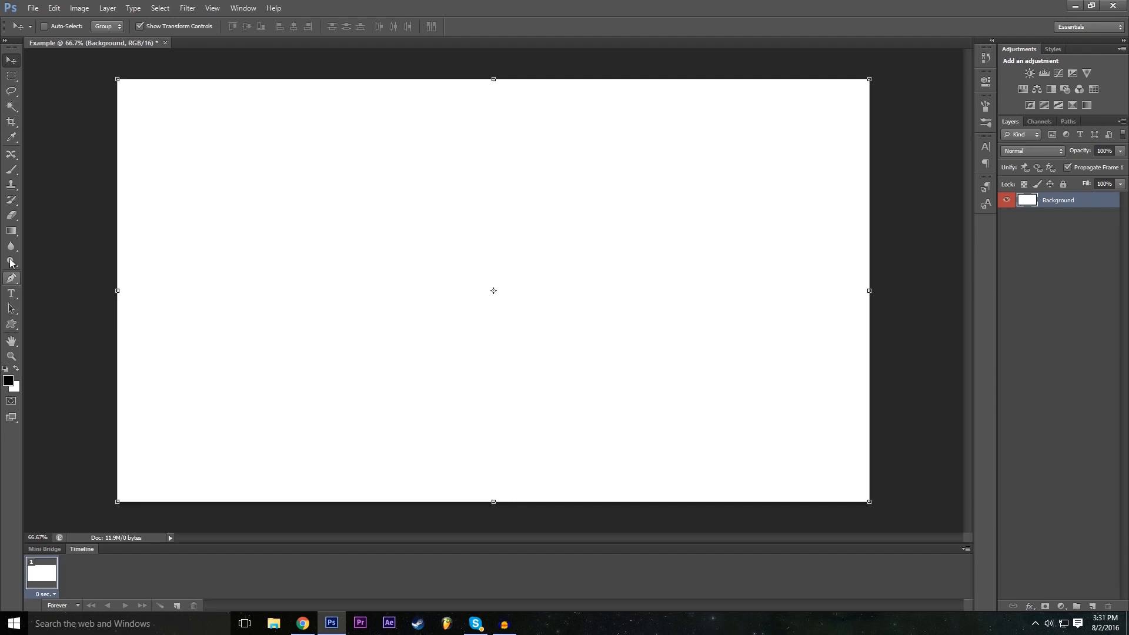
Step: Paint two looping black scribbles across the Background layer with the Brush tool and toggle the second one with undo and redo
click(11, 169)
mouse_move(269, 242)
mouse_down()
mouse_move(351, 220)
mouse_move(473, 252)
mouse_move(607, 264)
mouse_move(678, 242)
mouse_up()
mouse_move(601, 201)
mouse_down()
mouse_move(706, 370)
mouse_move(302, 411)
mouse_up()
key(ctrl+z)
key(ctrl+z)
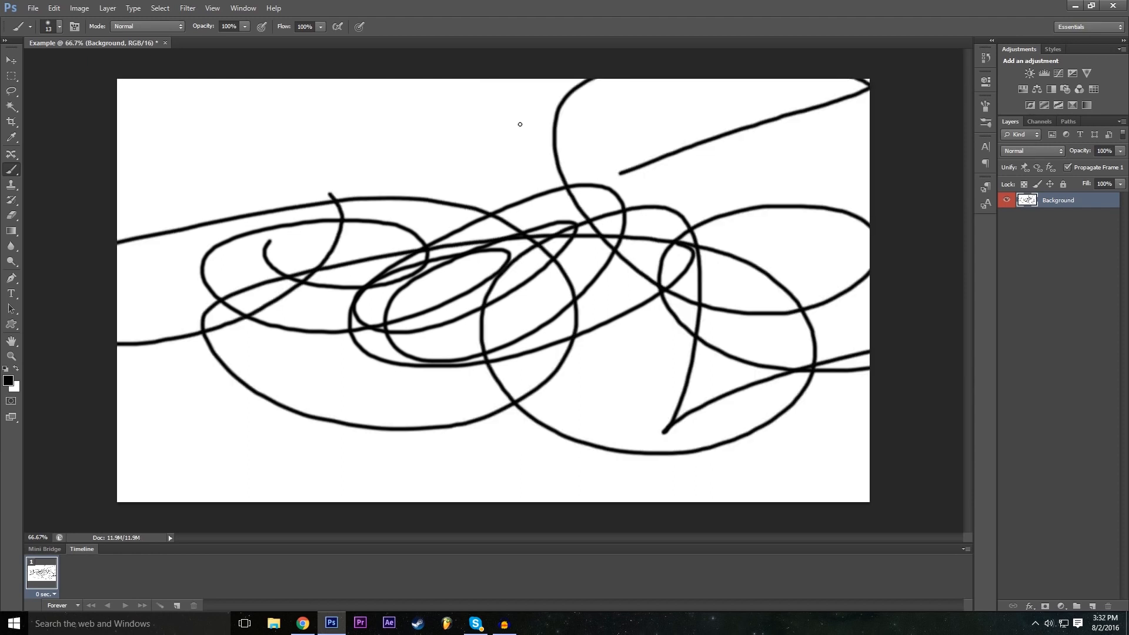
key(ctrl+z)
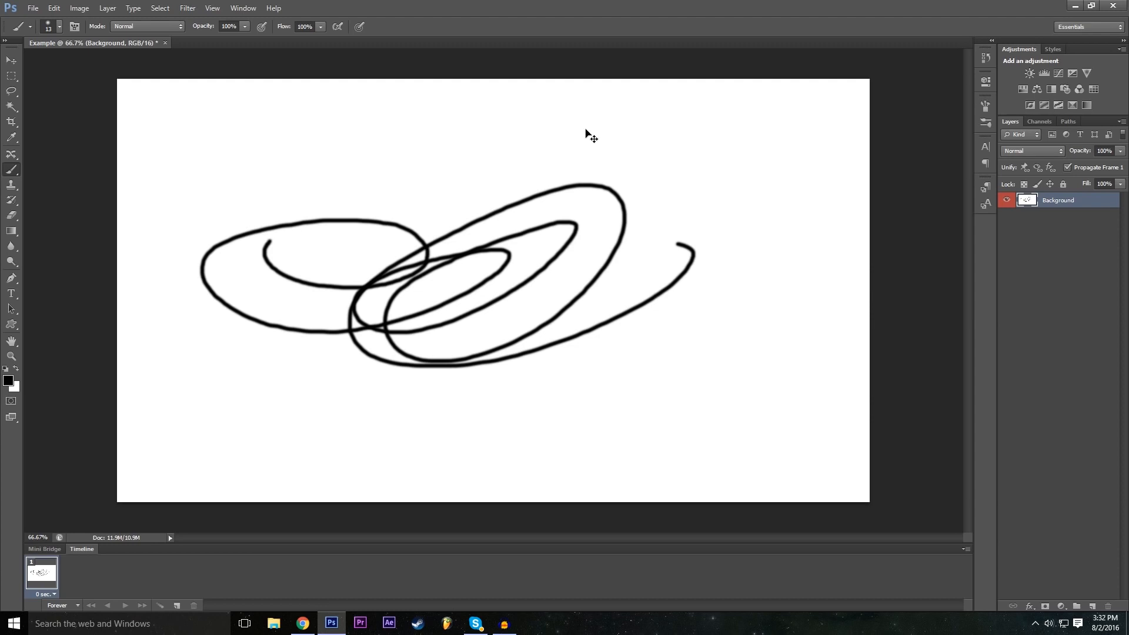
key(ctrl+z)
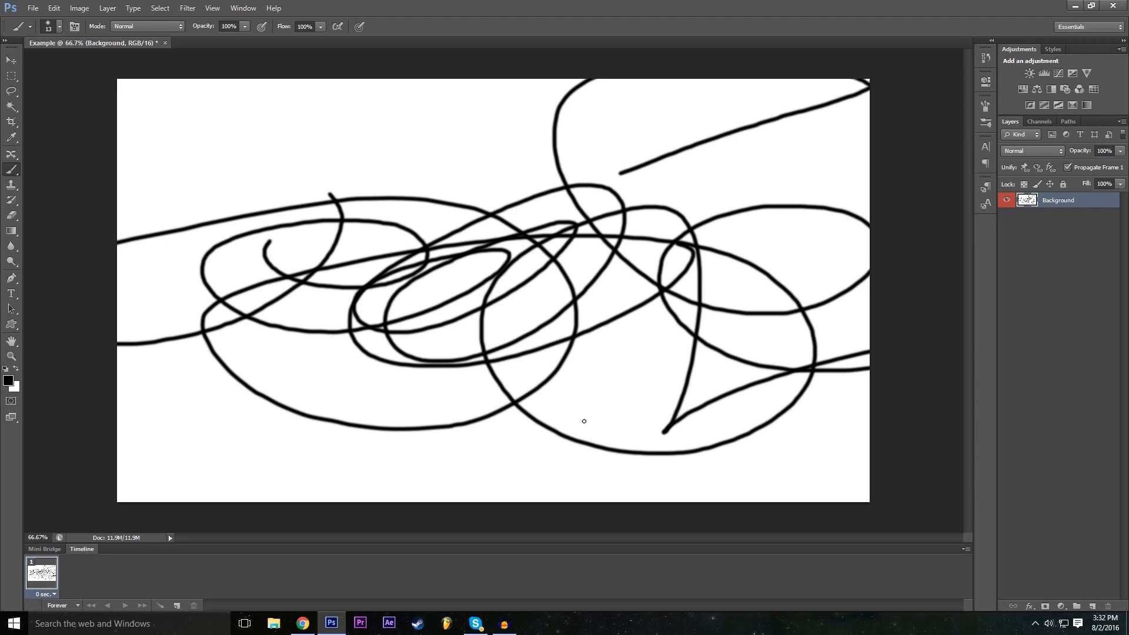
Step: Step backward through the history to remove both brush strokes from the Background layer
key(ctrl+alt+z)
click(57, 11)
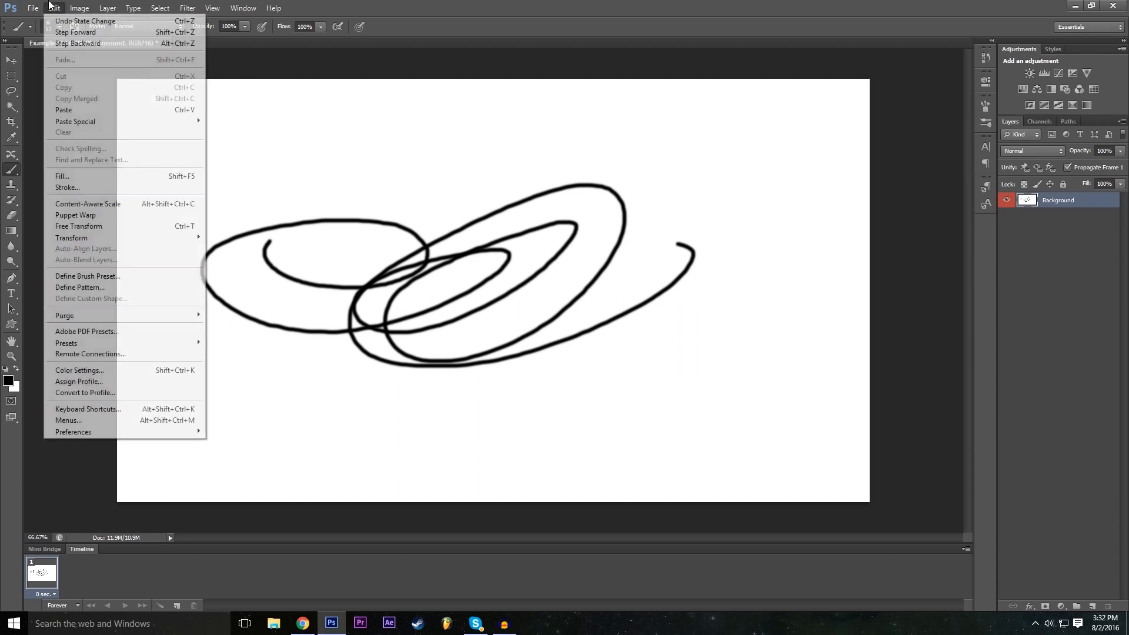
click(62, 44)
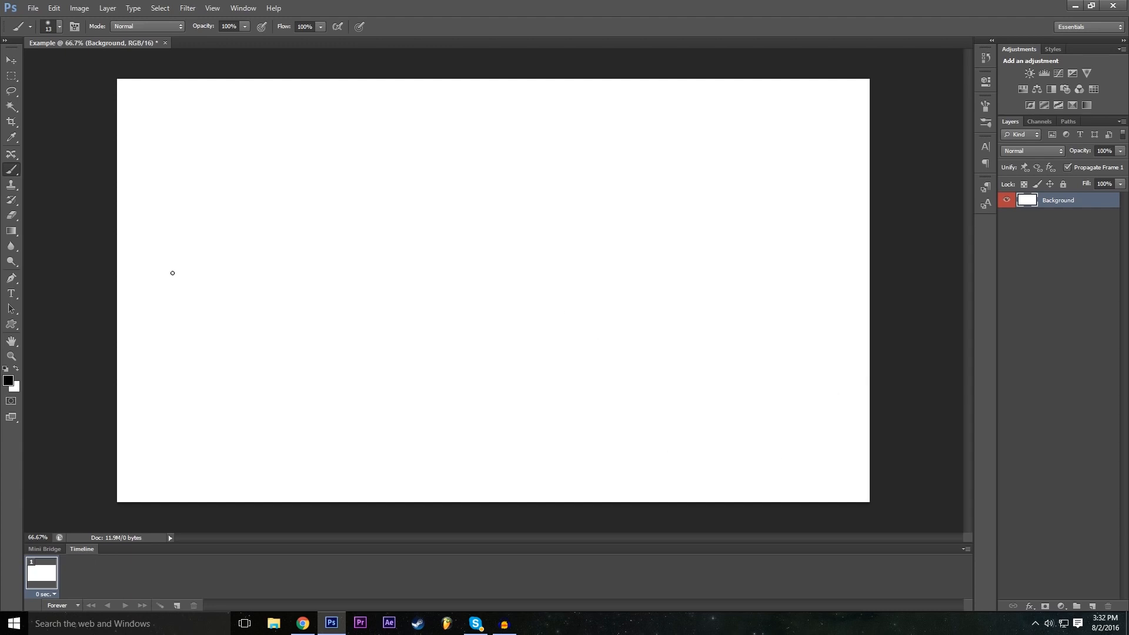
Step: Deselect the Background layer and try the Move tool on the canvas with no layer selected
click(11, 60)
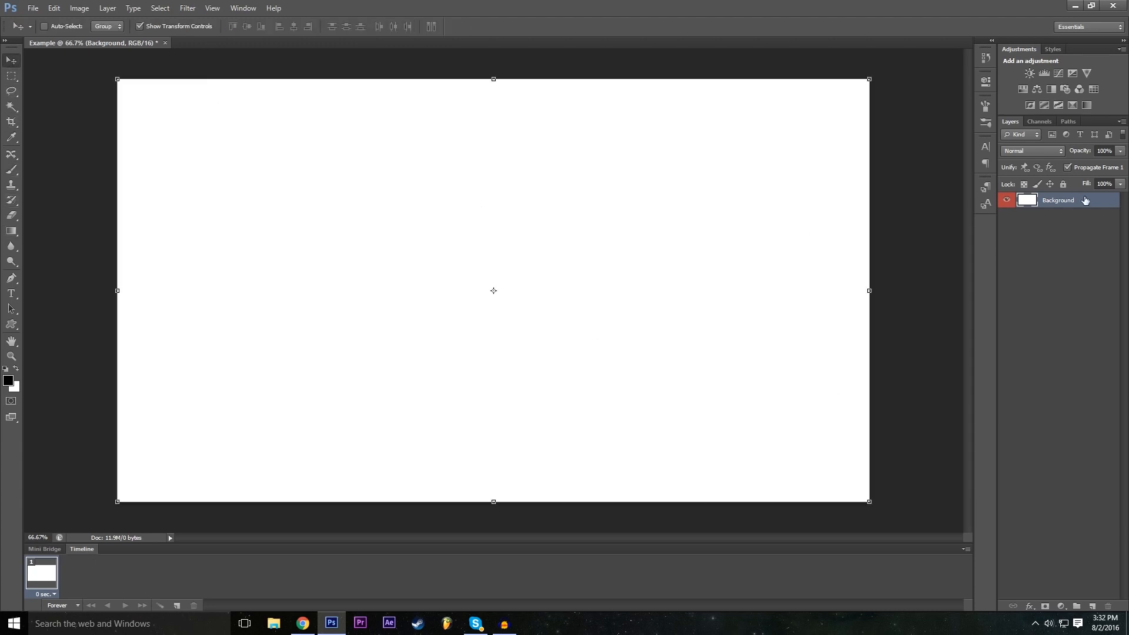
click(1072, 233)
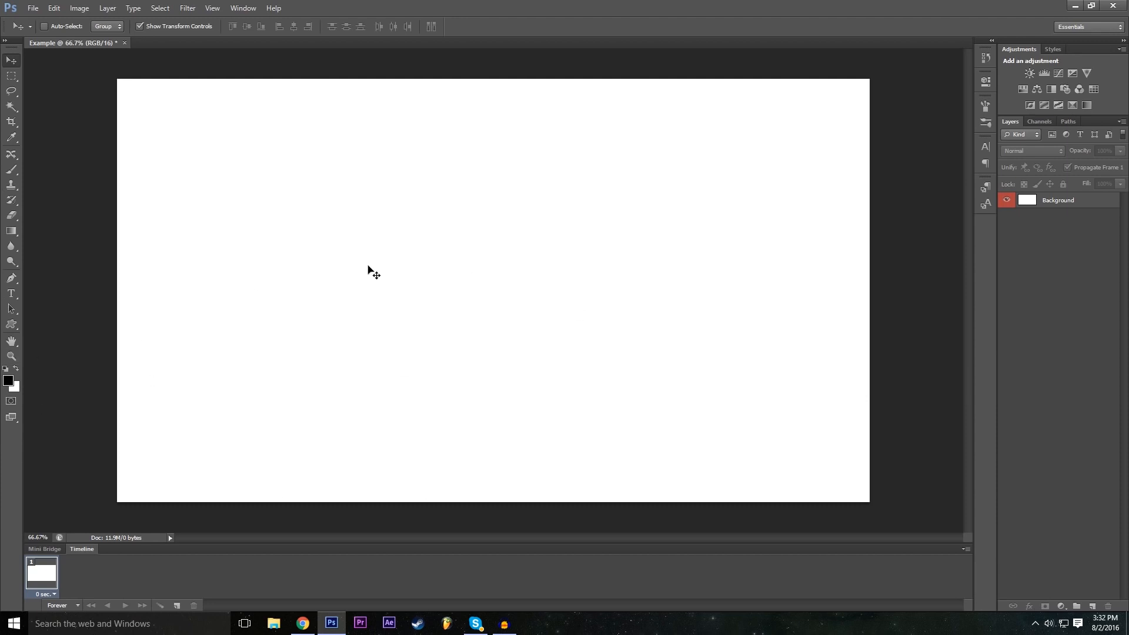
click(431, 421)
click(568, 234)
click(762, 248)
click(574, 233)
Step: Select the Background layer, move it slightly down and to the right, and undo the move
click(1053, 201)
mouse_move(520, 261)
mouse_down()
mouse_move(599, 315)
mouse_move(557, 264)
mouse_move(528, 270)
mouse_up()
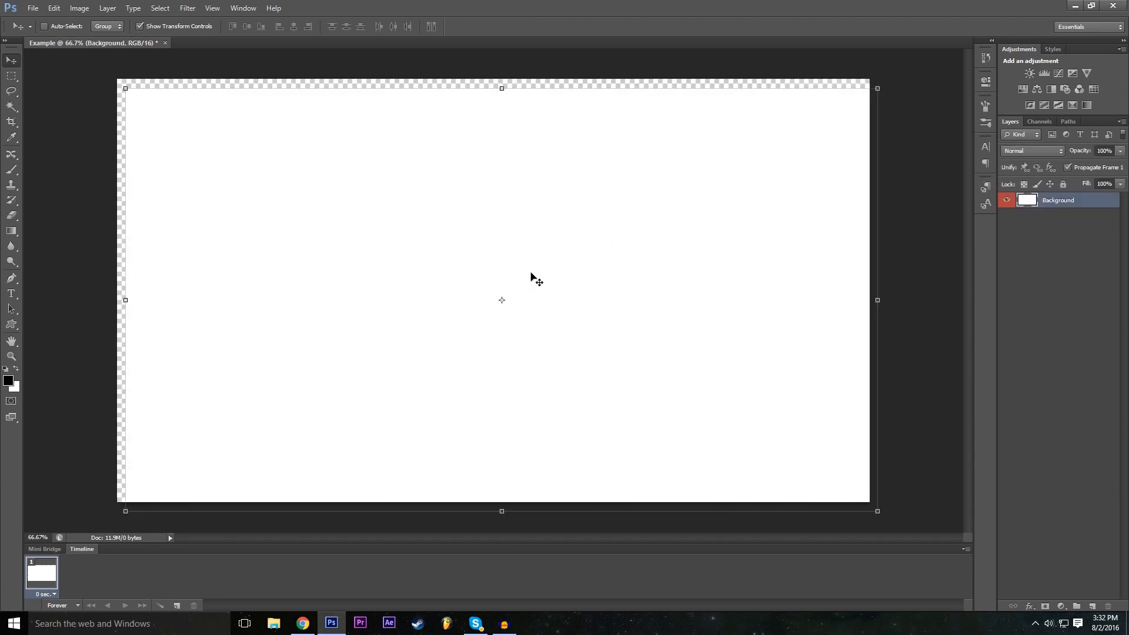
click(53, 8)
click(65, 44)
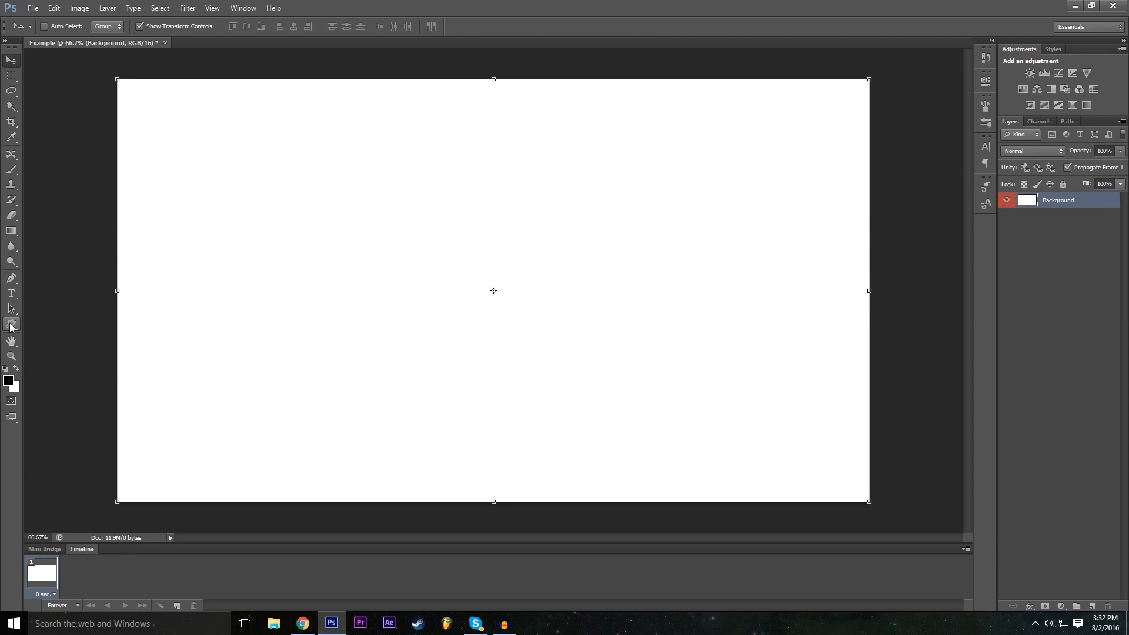
Step: Draw a rectangle shape about 665 x 365 px in the canvas's upper-left area and switch between its layer and the Background layer
click(12, 328)
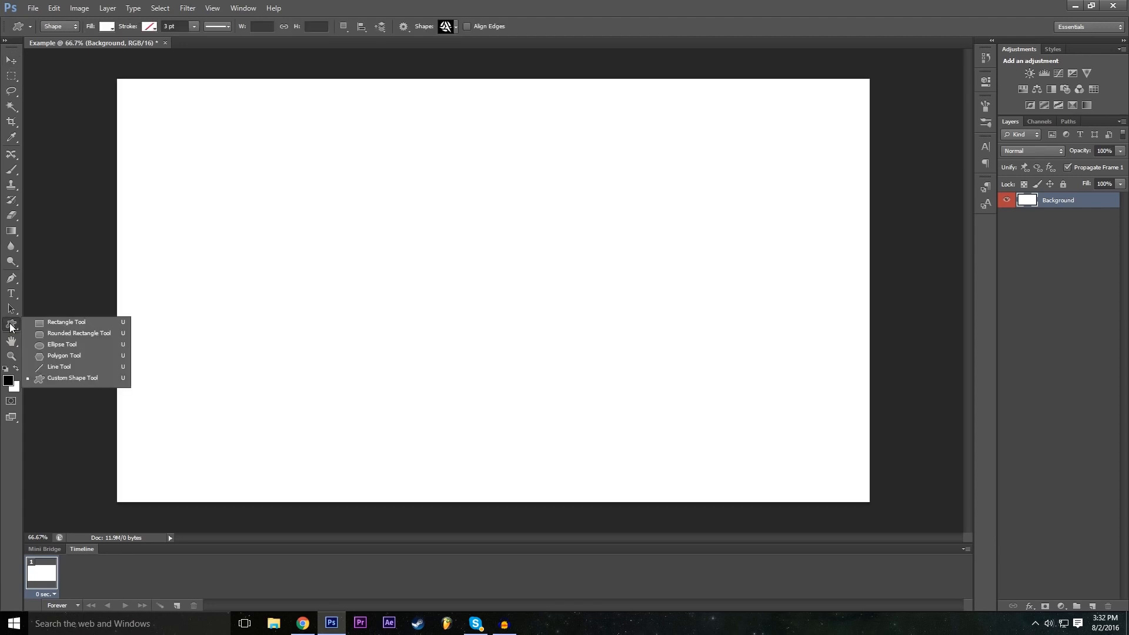
click(88, 322)
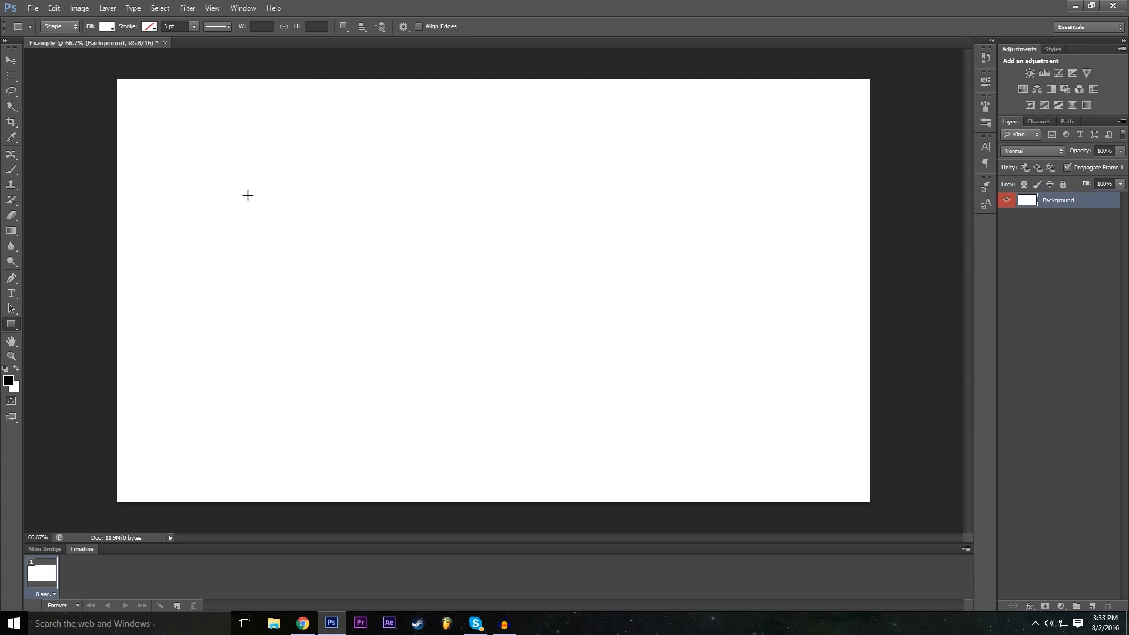
drag(207, 173, 467, 316)
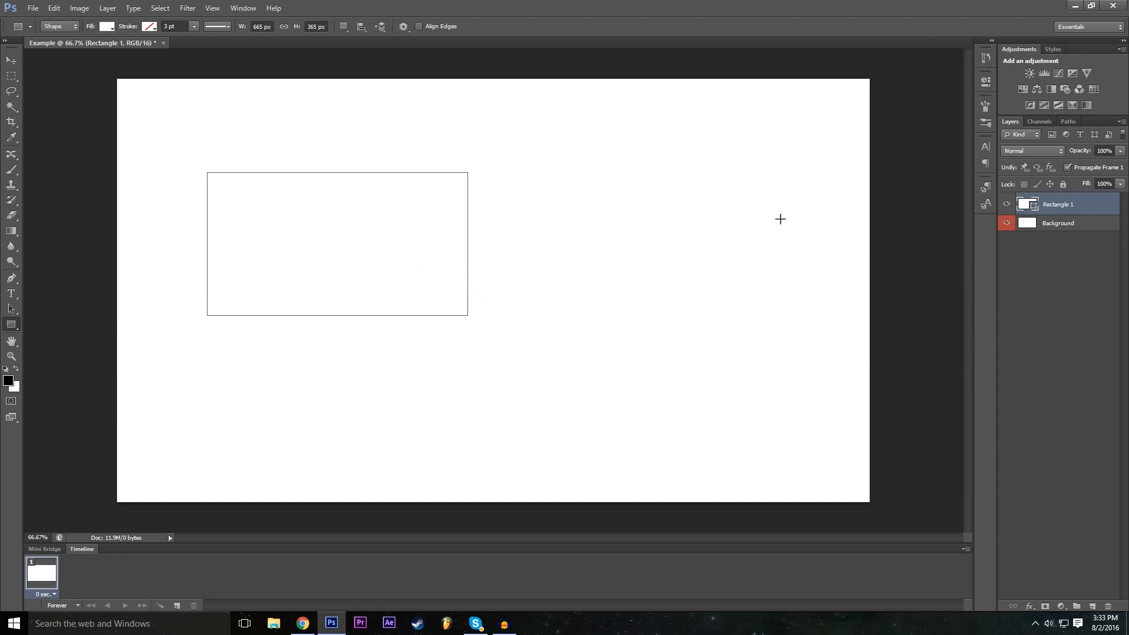
click(1059, 226)
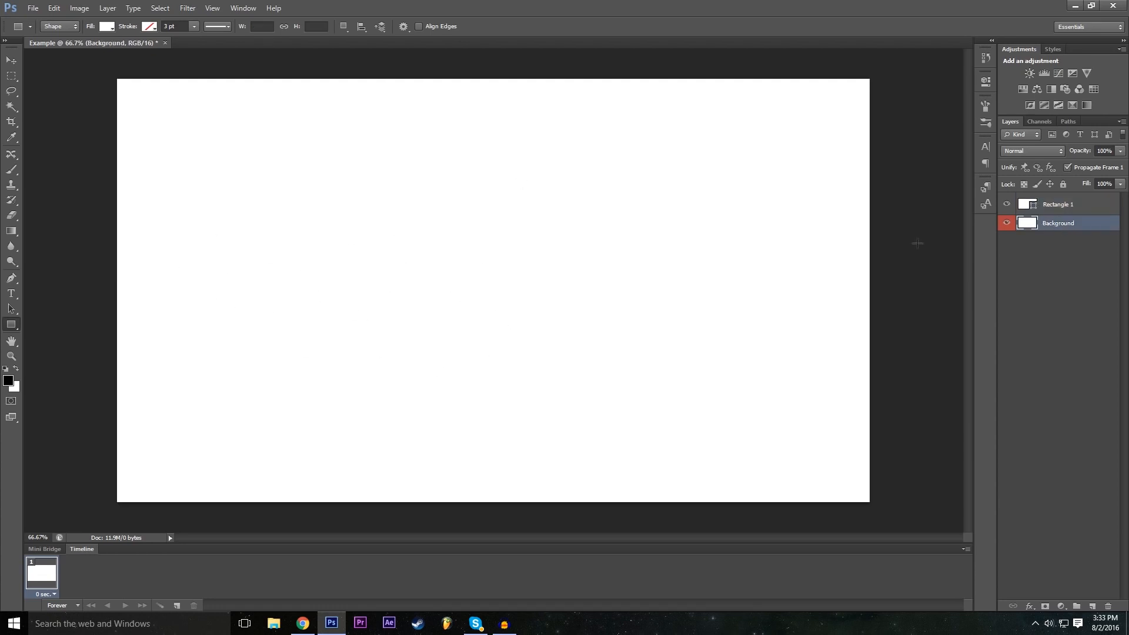
click(1068, 207)
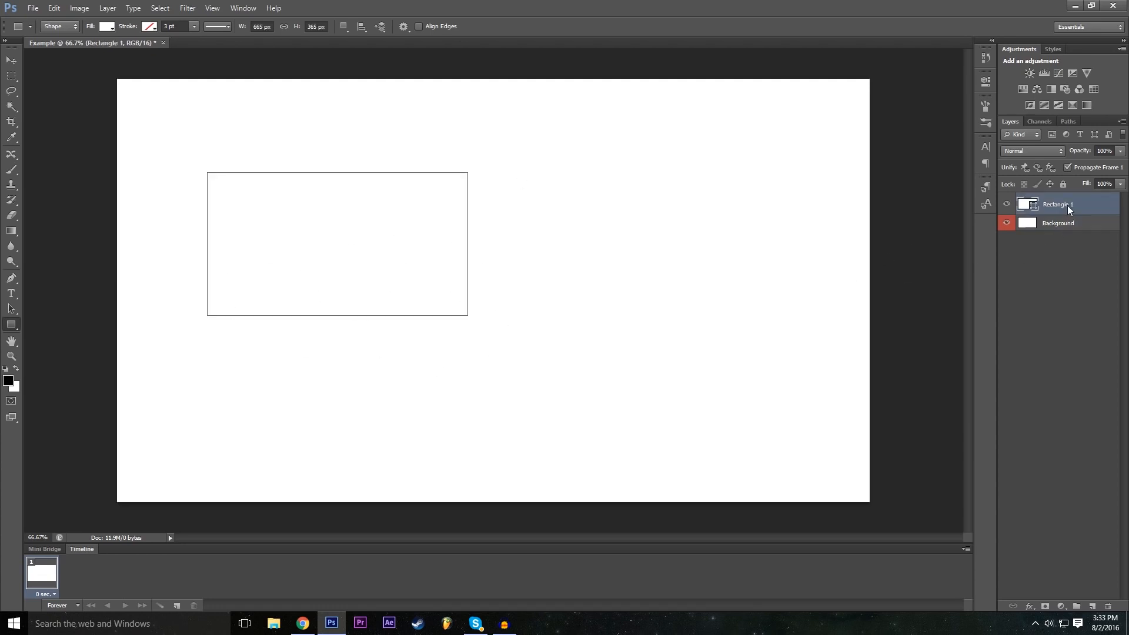
Step: Try several gray, black and red fills on the rectangle and settle on a very dark gray fill
click(112, 26)
click(97, 101)
click(136, 101)
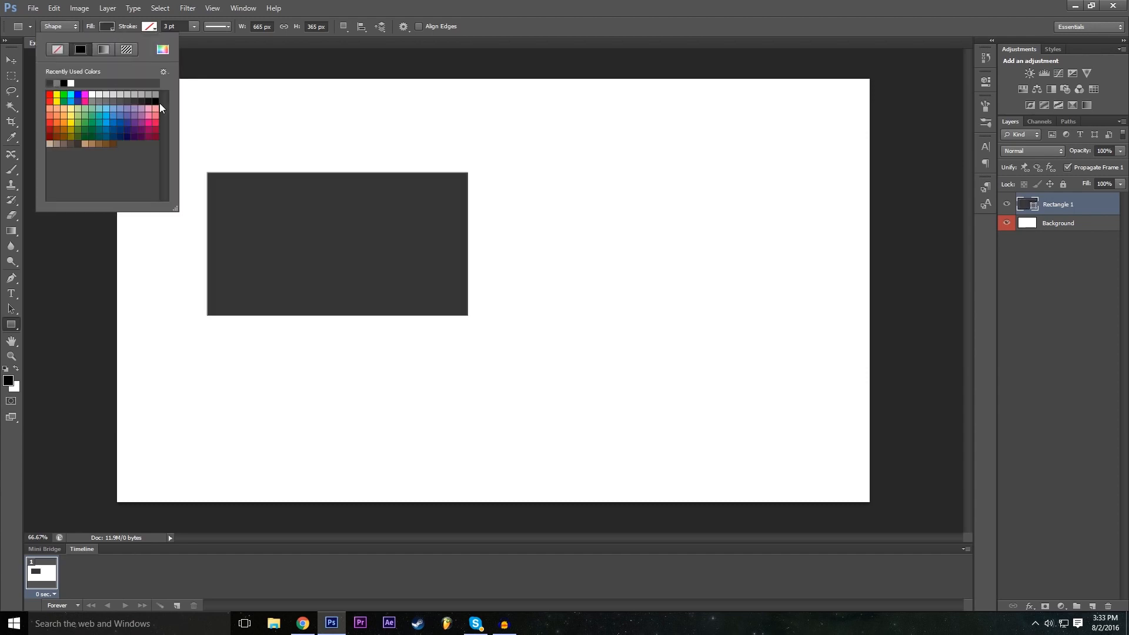
click(156, 101)
click(137, 101)
click(50, 124)
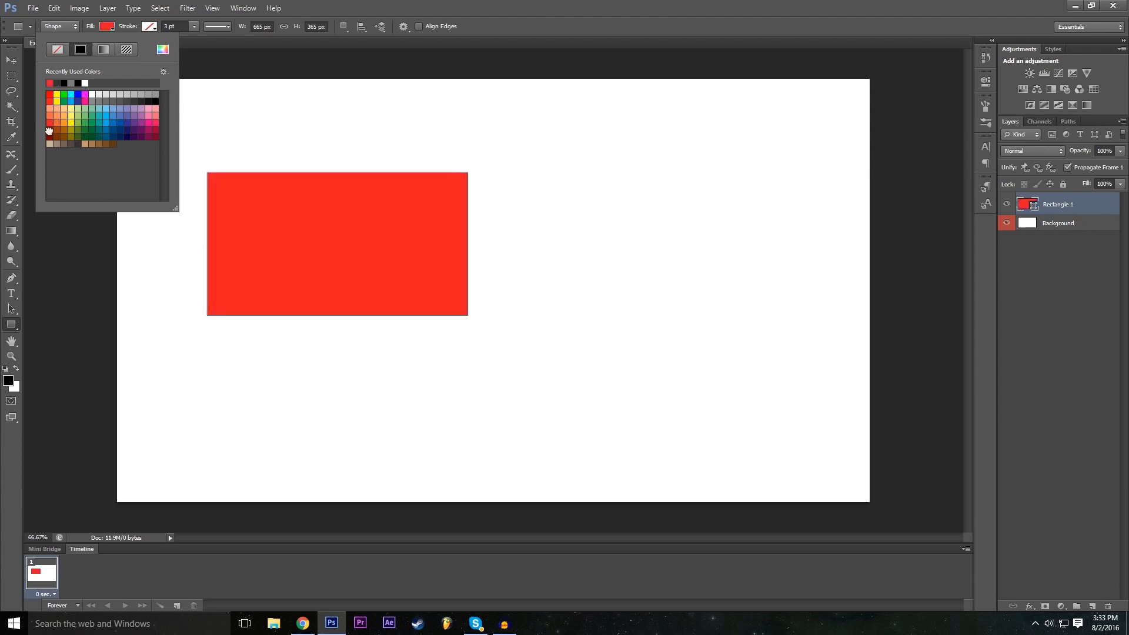
click(50, 131)
click(51, 123)
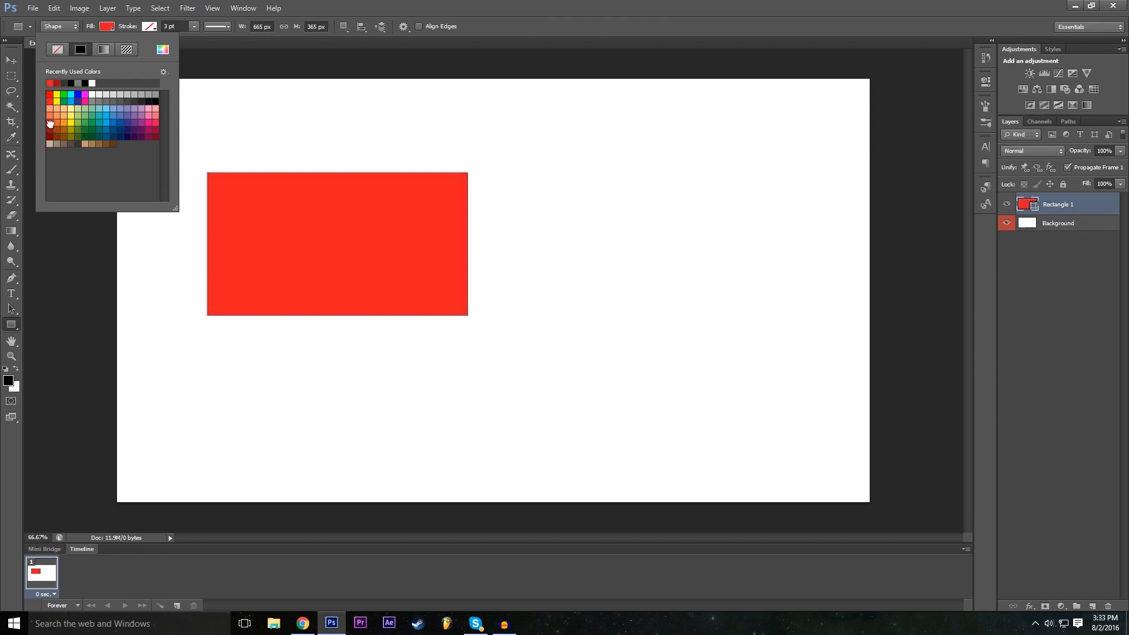
click(140, 102)
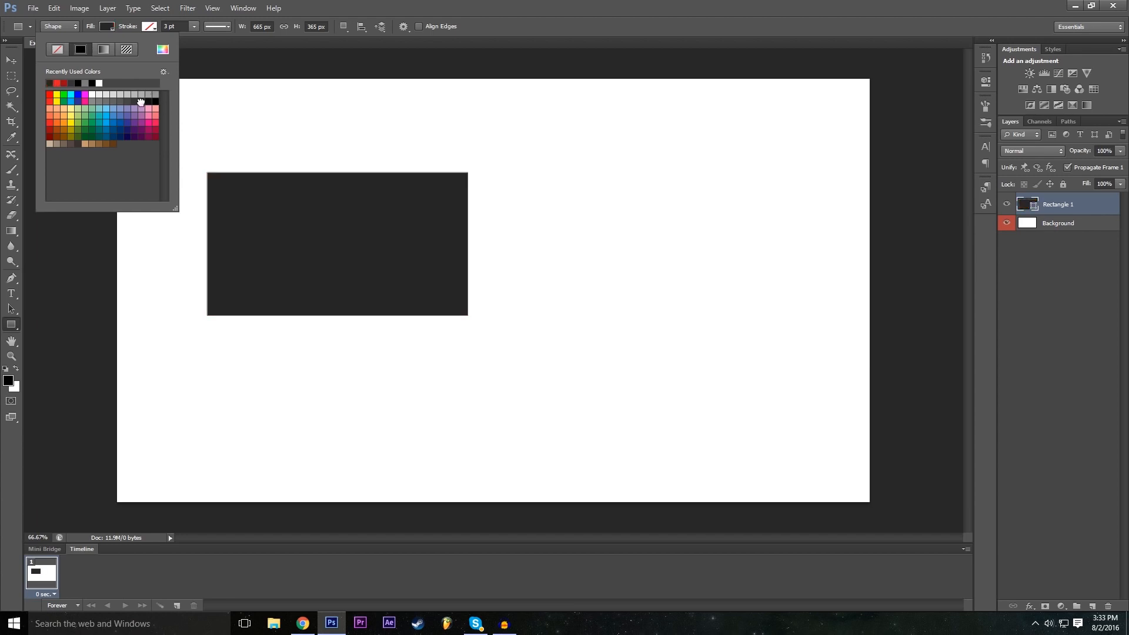
click(767, 4)
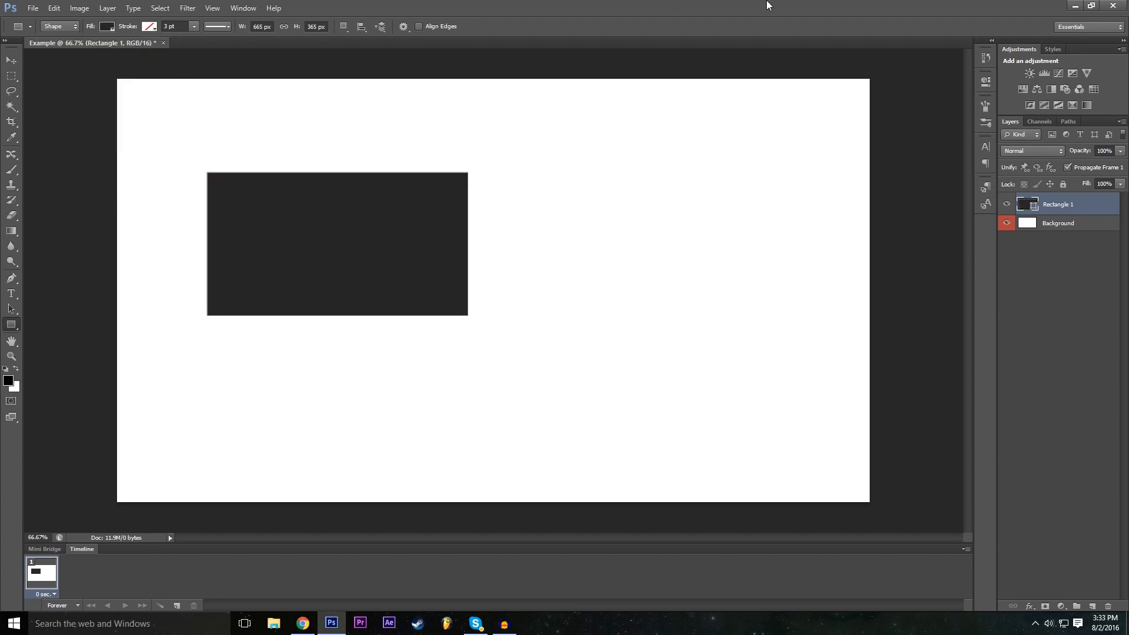
Step: Move the dark rectangle around the canvas with the Move tool and leave it near the canvas center
click(9, 59)
drag(367, 235, 481, 285)
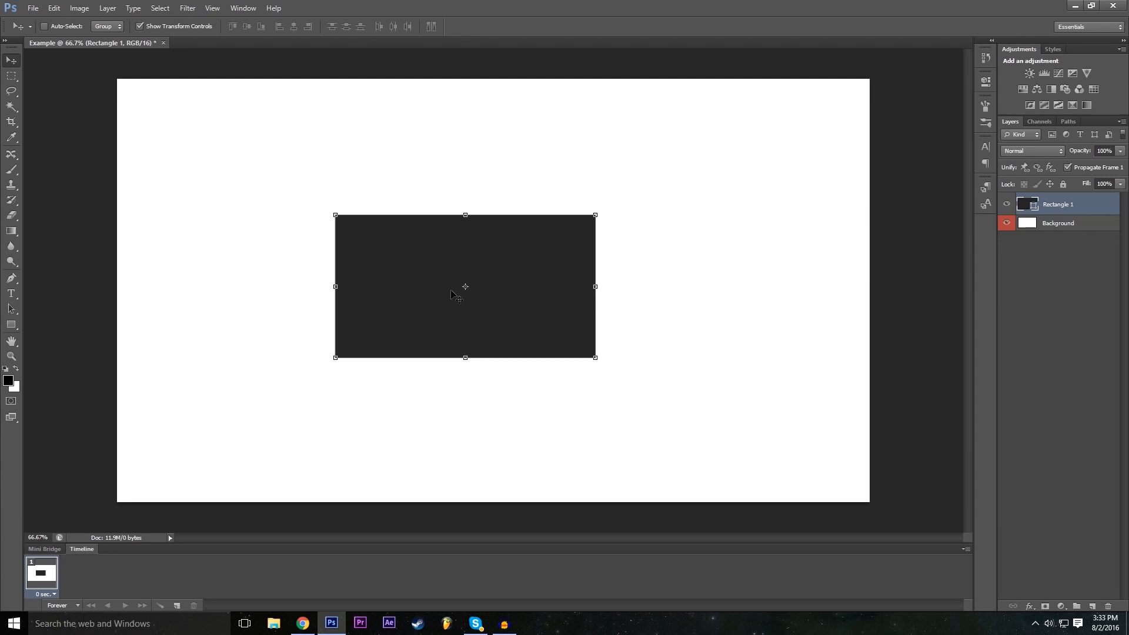
drag(451, 290, 452, 191)
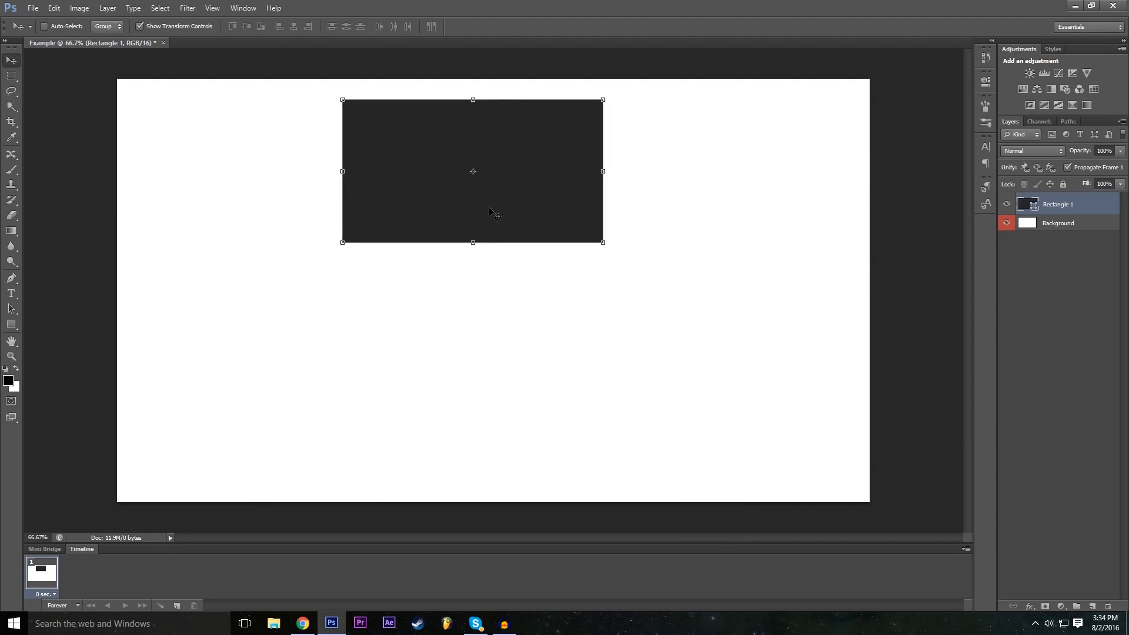
drag(490, 175, 338, 228)
drag(534, 141, 365, 314)
drag(433, 287, 472, 316)
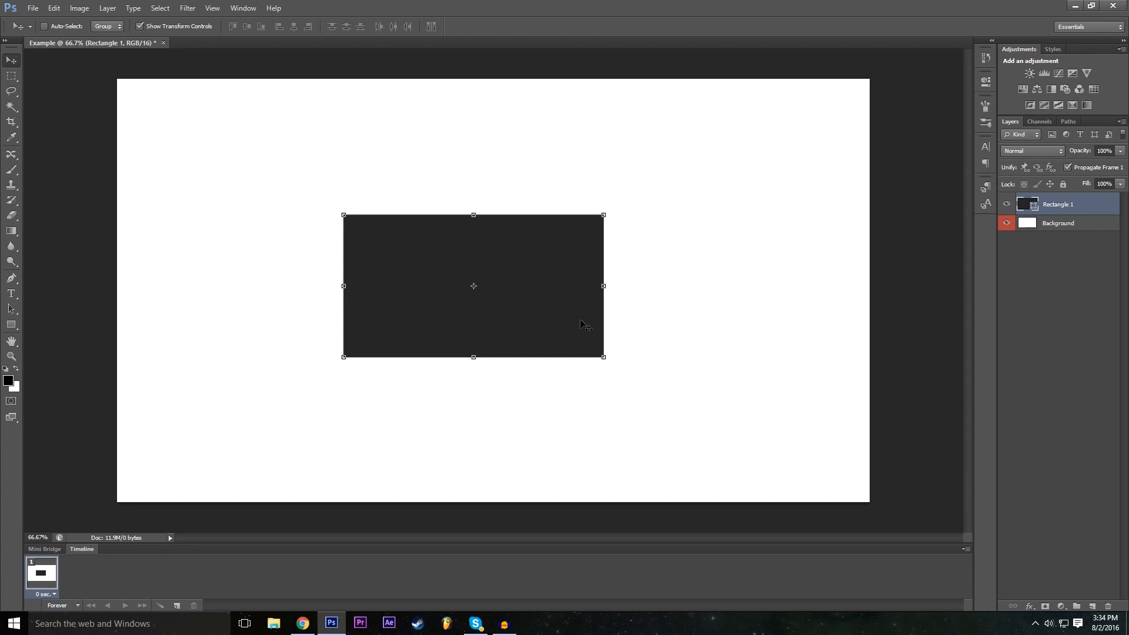
Step: Free-transform the rectangle, rotating it about 17° counterclockwise by its corner and adjusting the rotation value to several small tilts
key(ctrl+t)
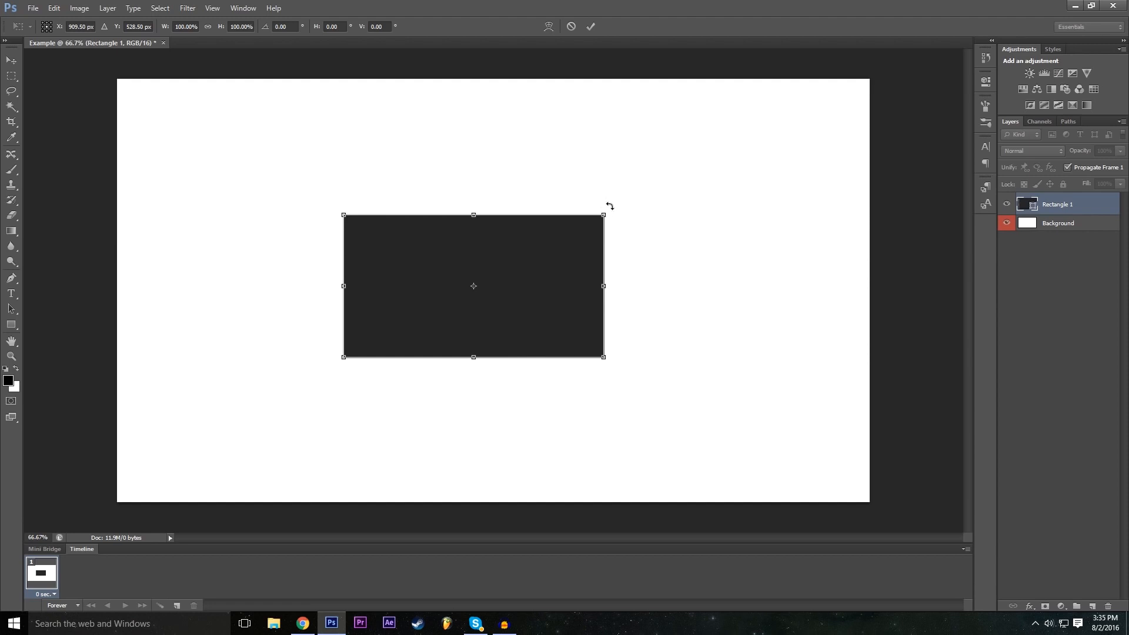
drag(609, 206, 621, 149)
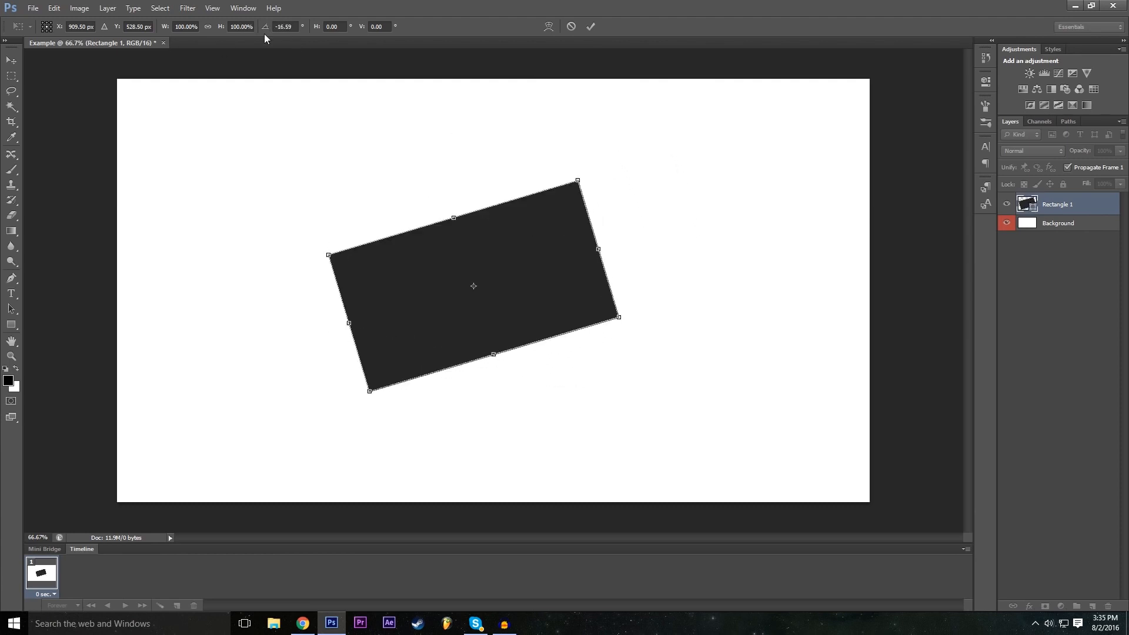
drag(267, 29, 925, 125)
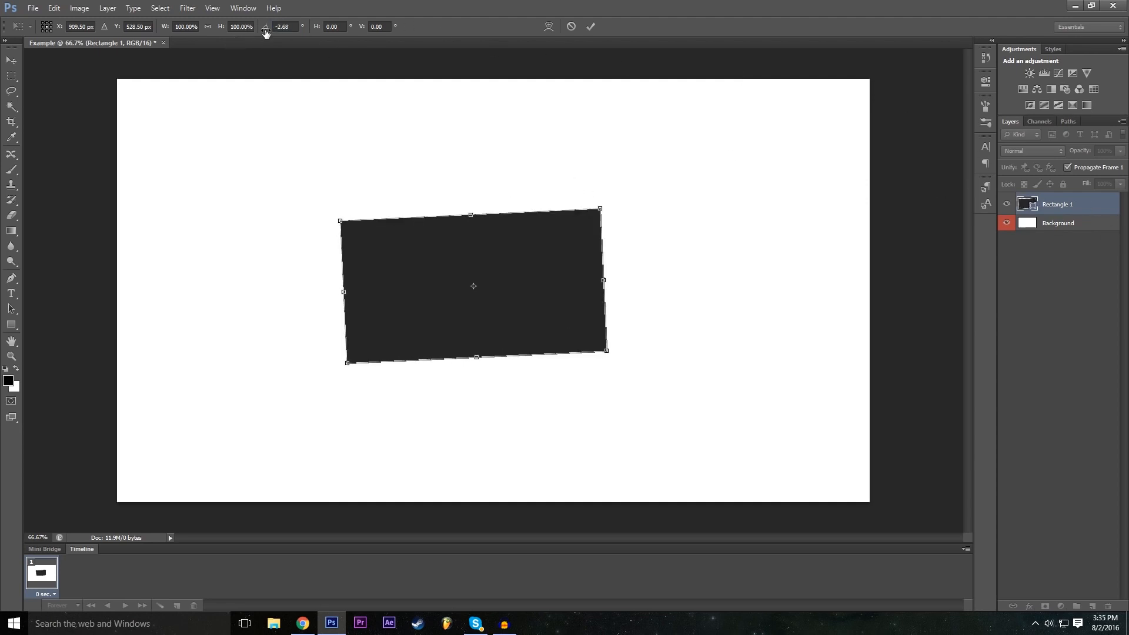
drag(266, 33, 396, 39)
drag(633, 202, 638, 196)
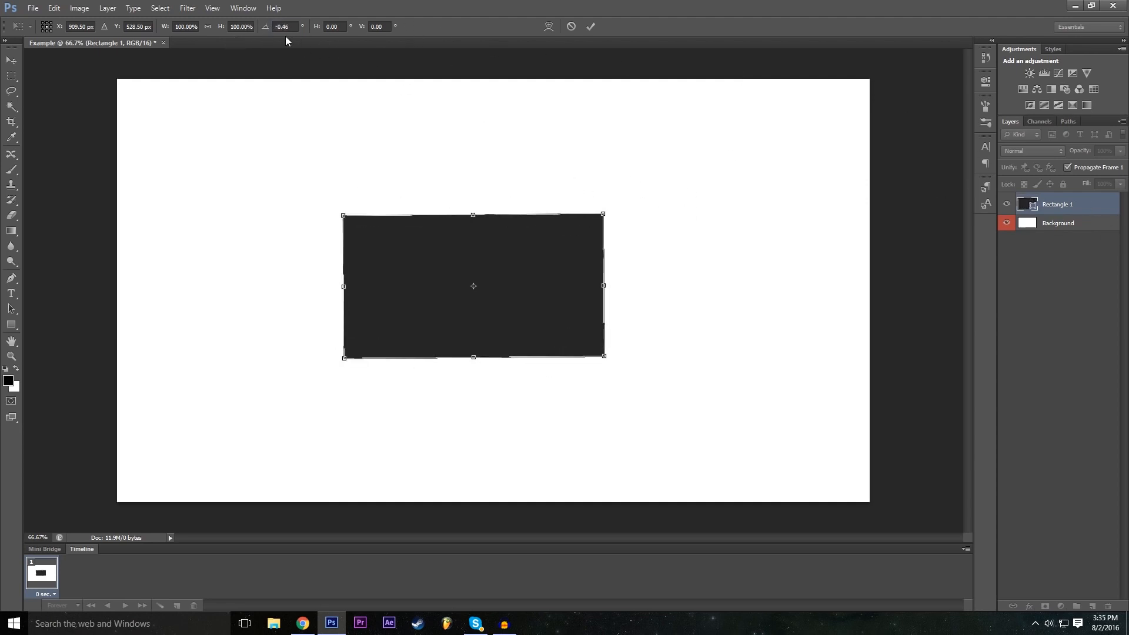
drag(267, 33, 542, 101)
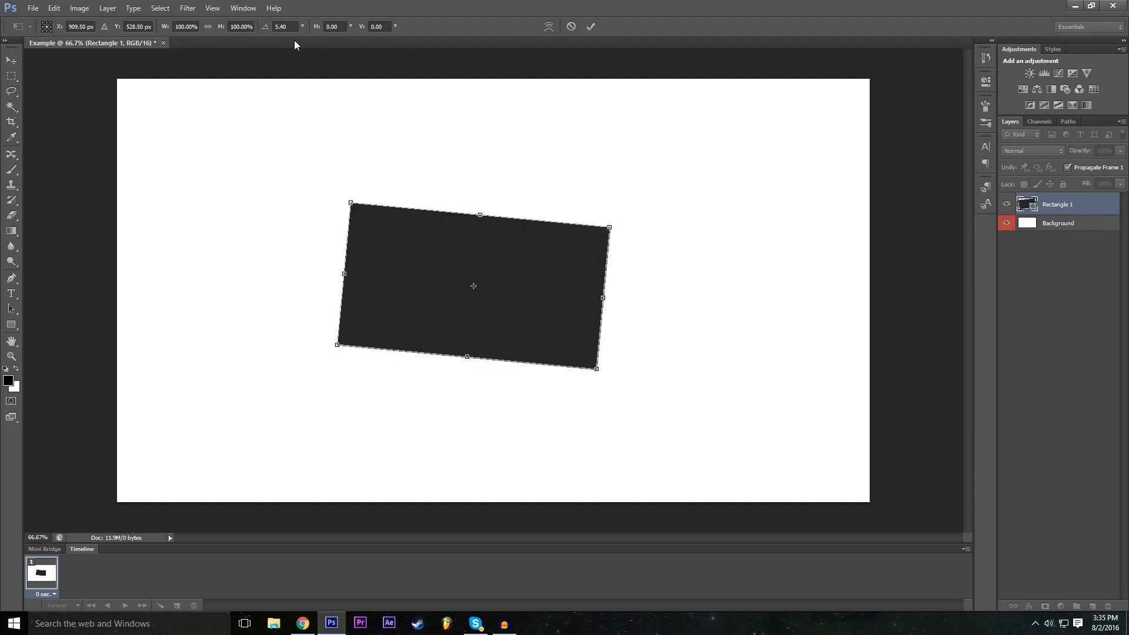
drag(270, 33, 71, 89)
Step: Set the rectangle's rotation angle to 0°
double_click(286, 25)
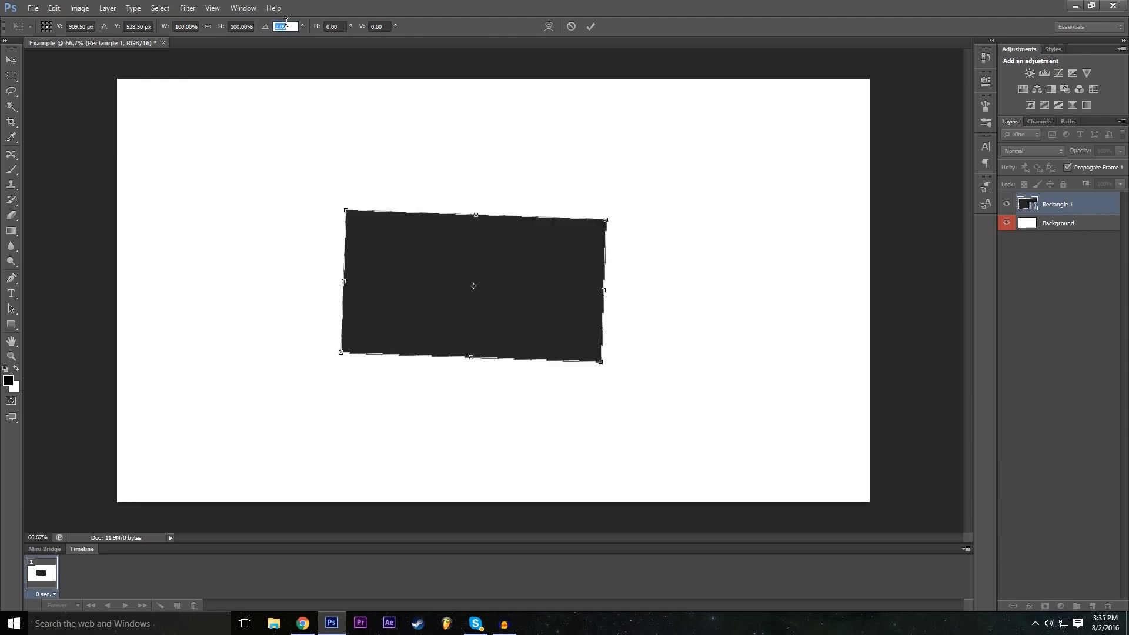
text(0)
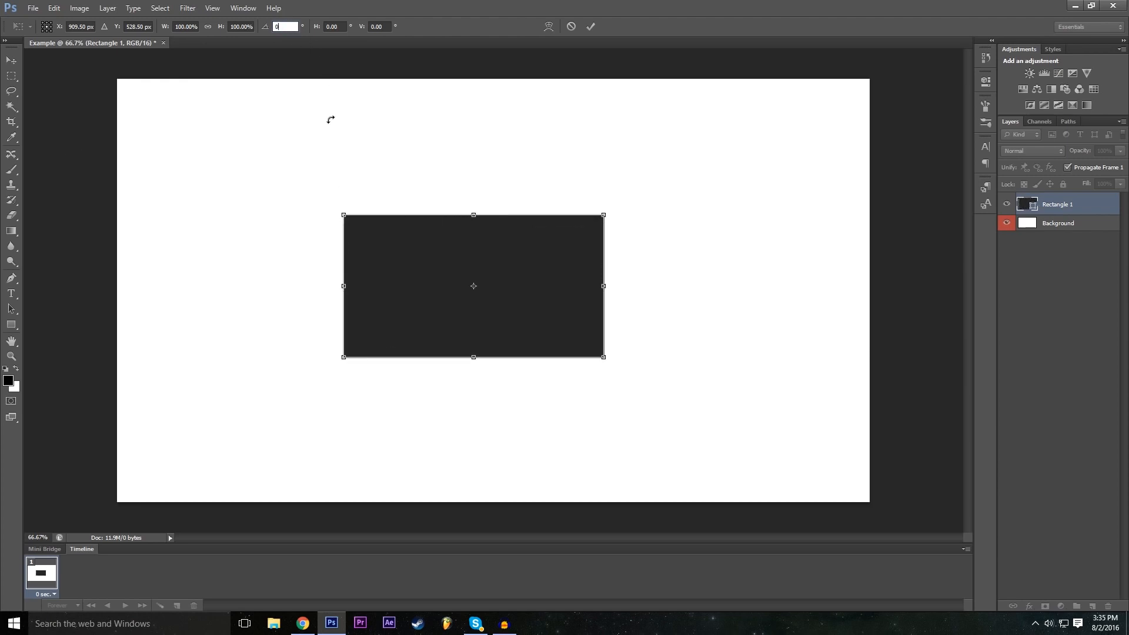
key(Return)
Step: Try rotating the rectangle about 49° and stretching it to about 137% width and 212% height, and cancel the transform
drag(614, 200, 627, 333)
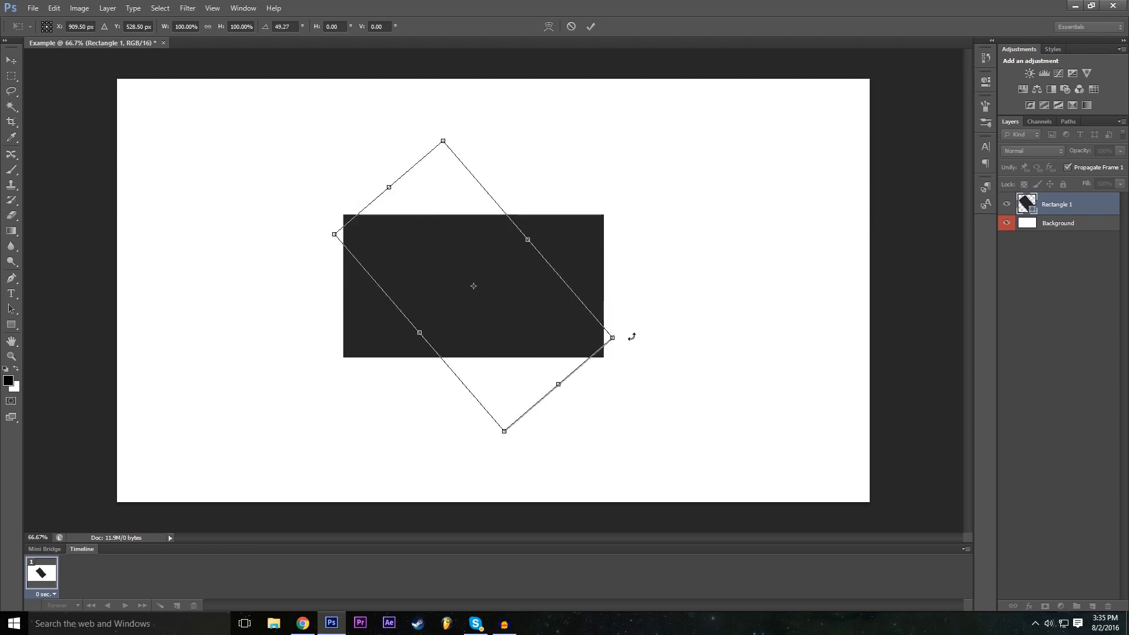
drag(558, 385, 621, 455)
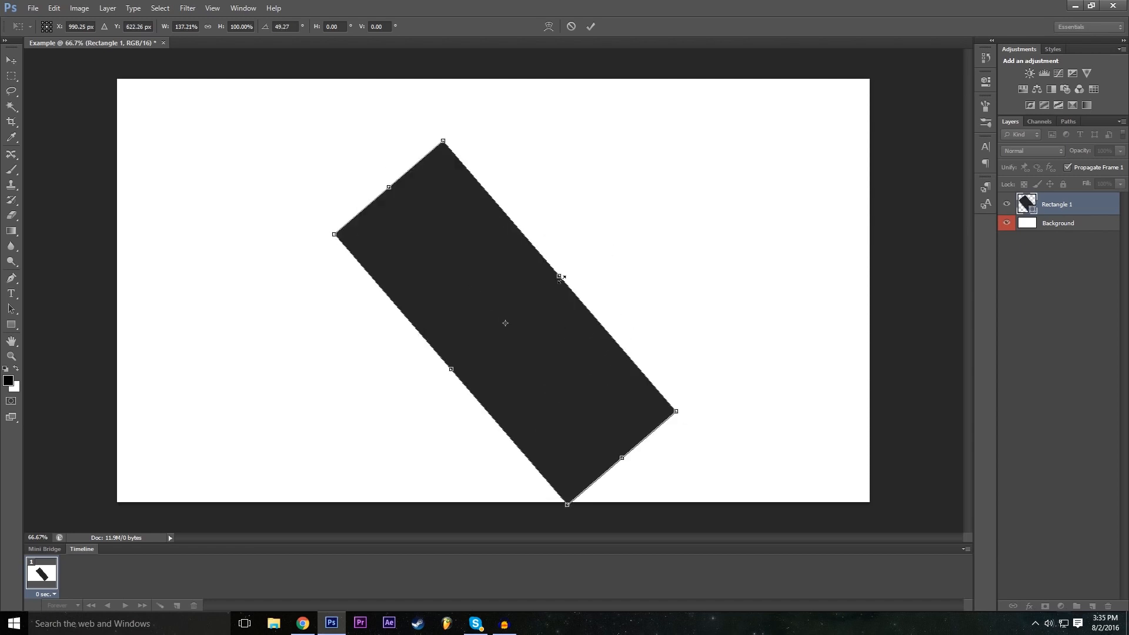
drag(575, 274, 646, 209)
drag(452, 369, 405, 408)
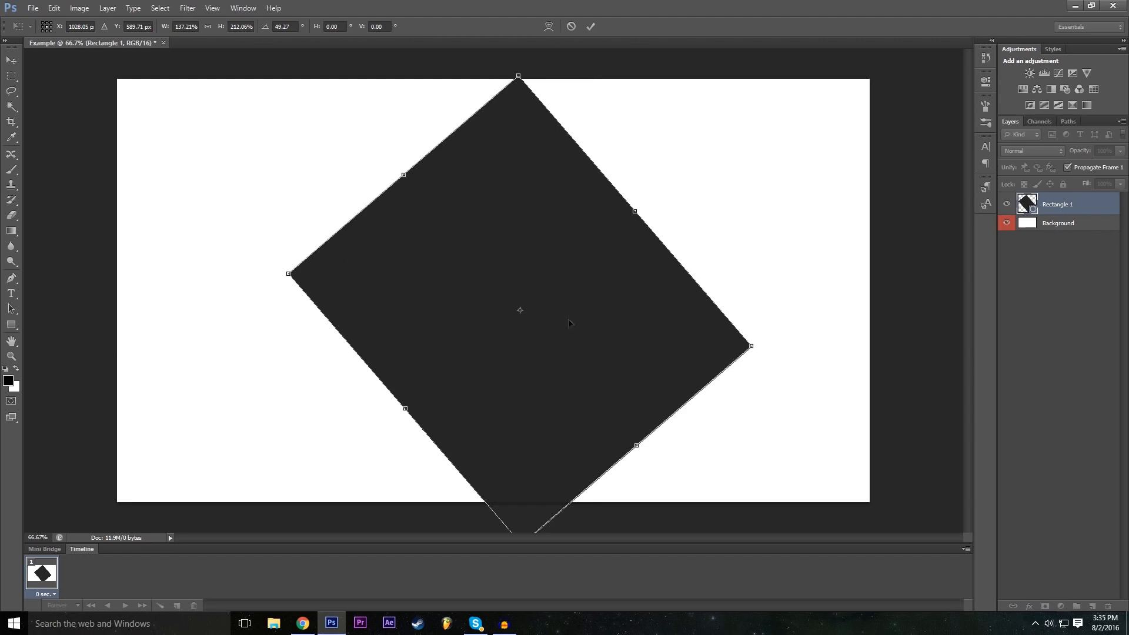
click(570, 26)
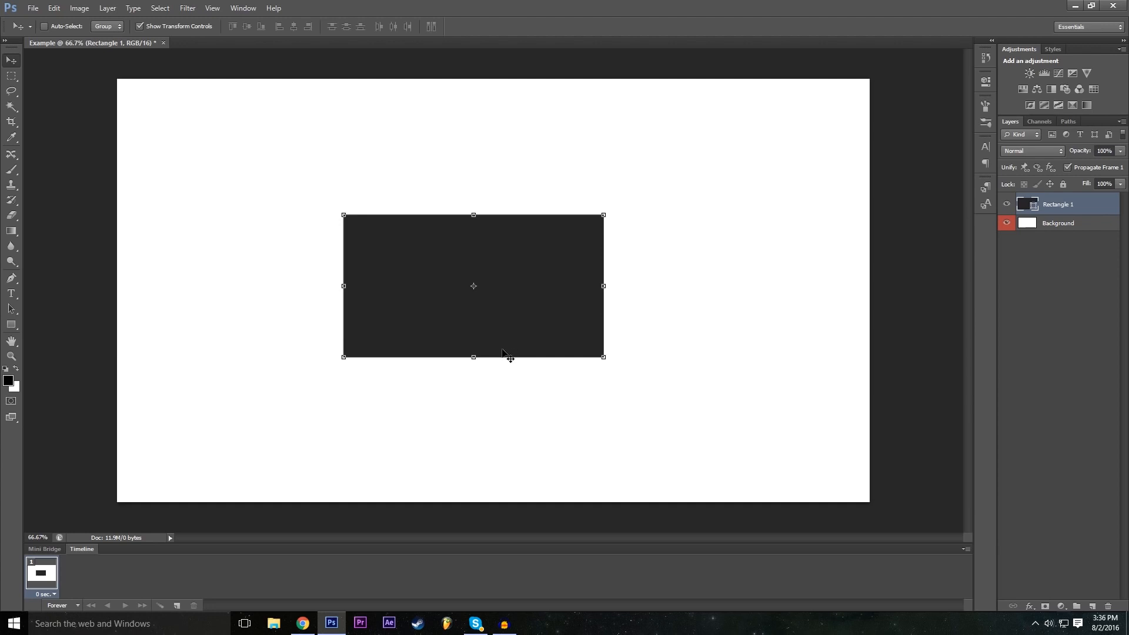
Step: Free-transform the rectangle, extending its right side slightly and scaling it to 200% width and 200% height, and apply the transform
key(ctrl+t)
click(189, 26)
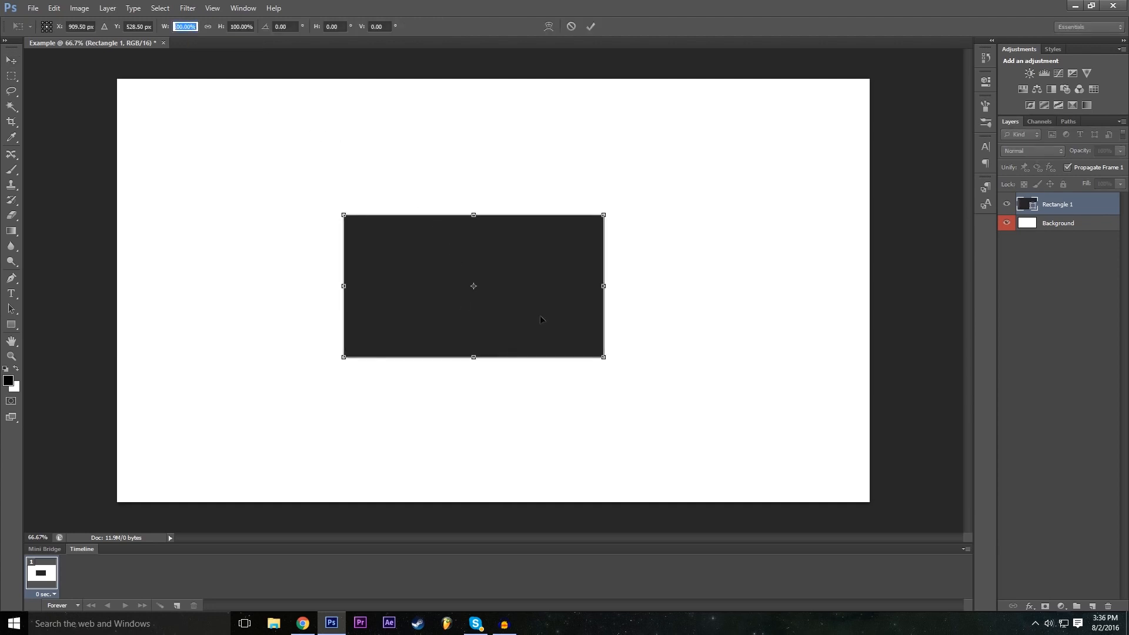
drag(603, 285, 649, 285)
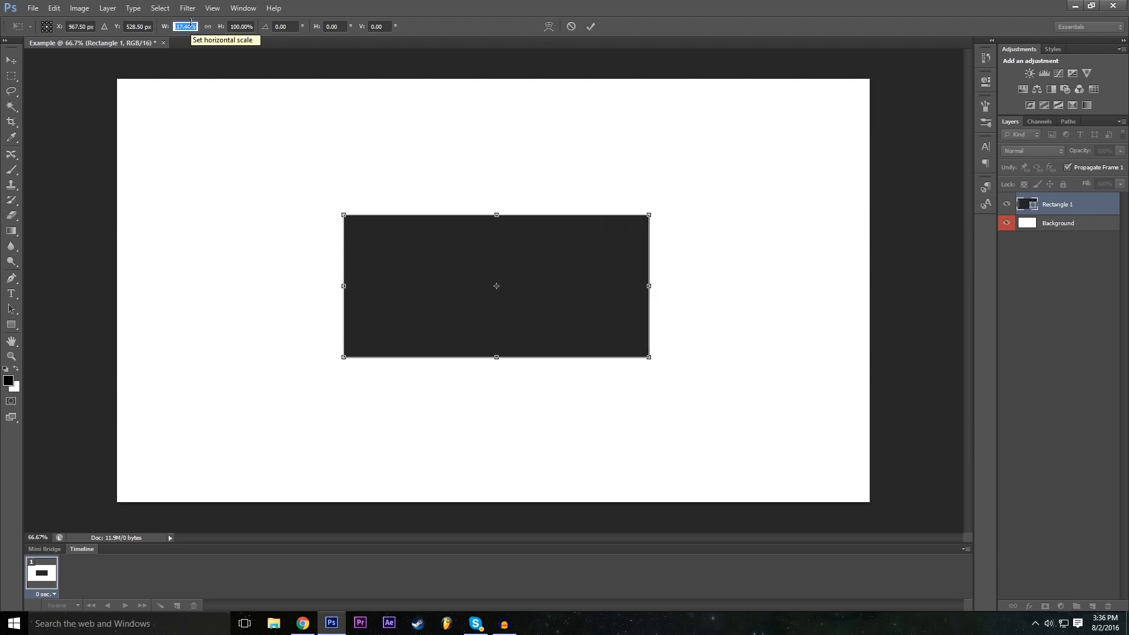
text(200)
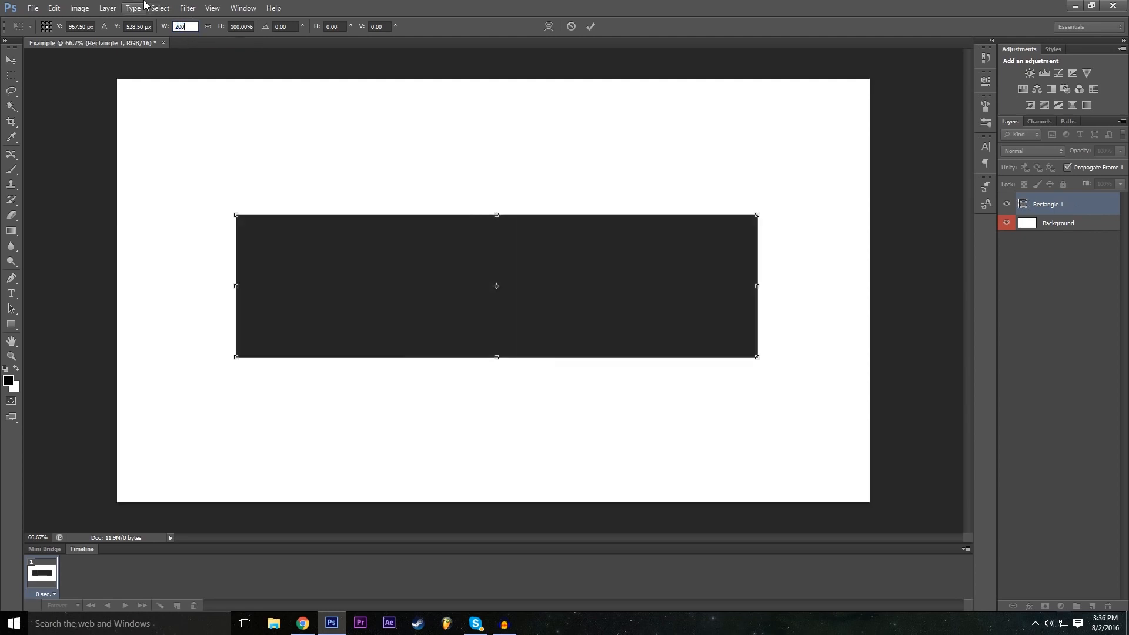
click(242, 26)
text(200)
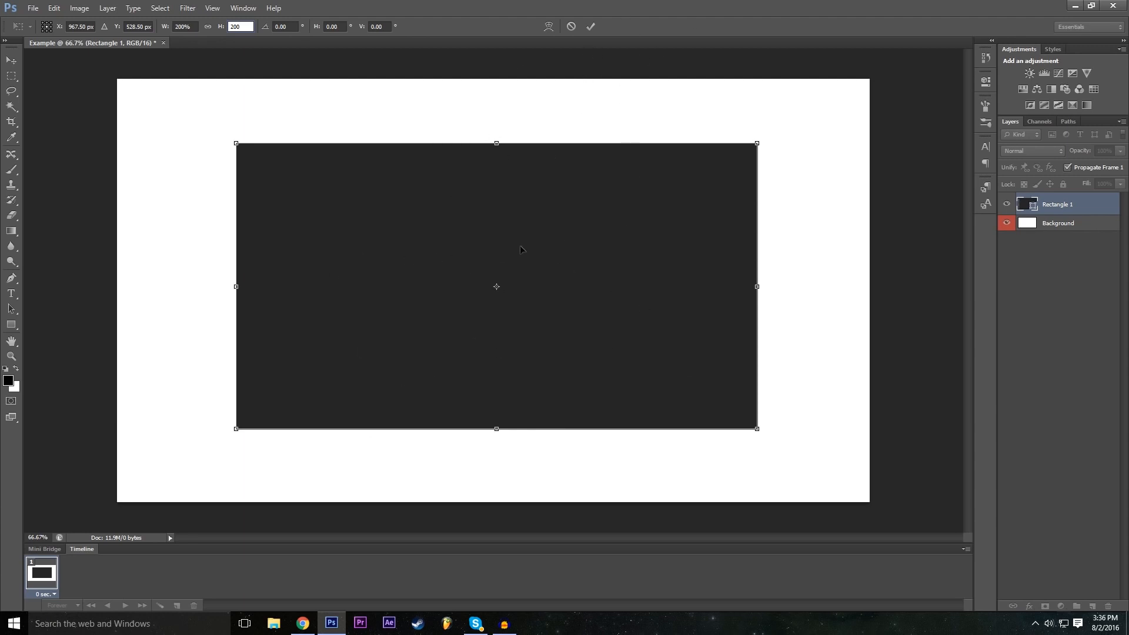
click(592, 26)
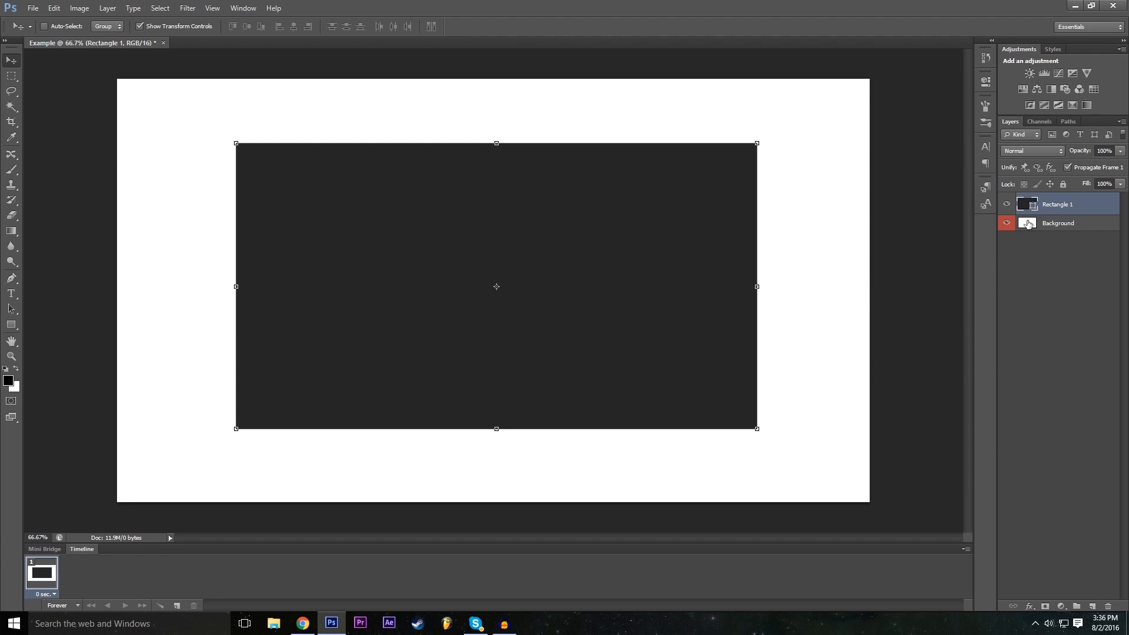
Step: Try compressing the Background layer from its upper edge to about 89% height, and cancel the transform
click(1057, 224)
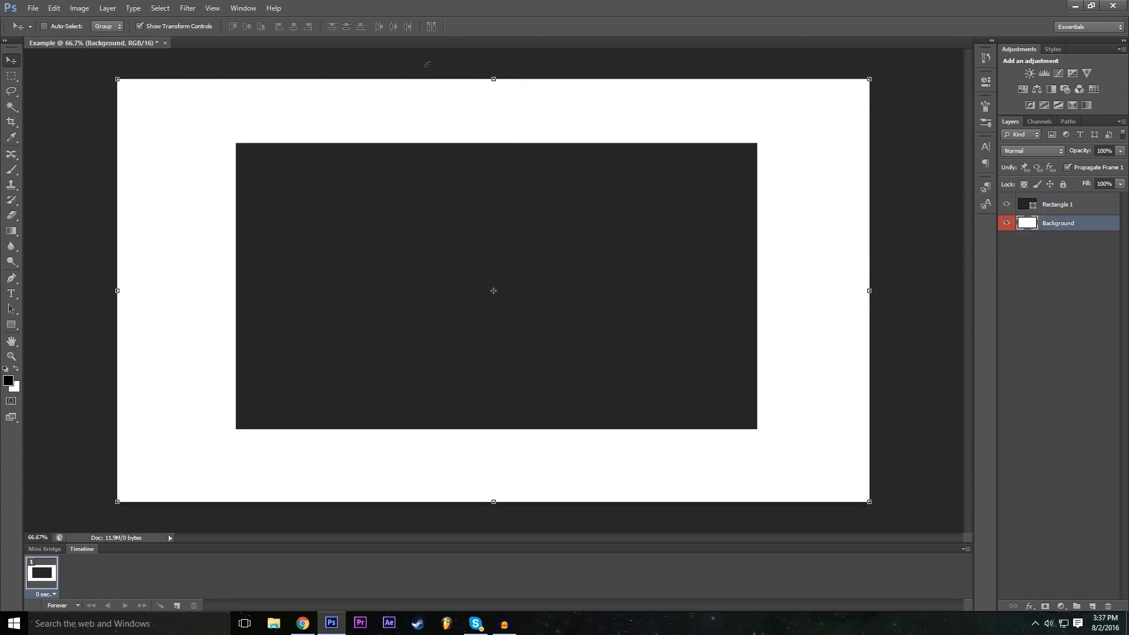
drag(491, 81, 492, 124)
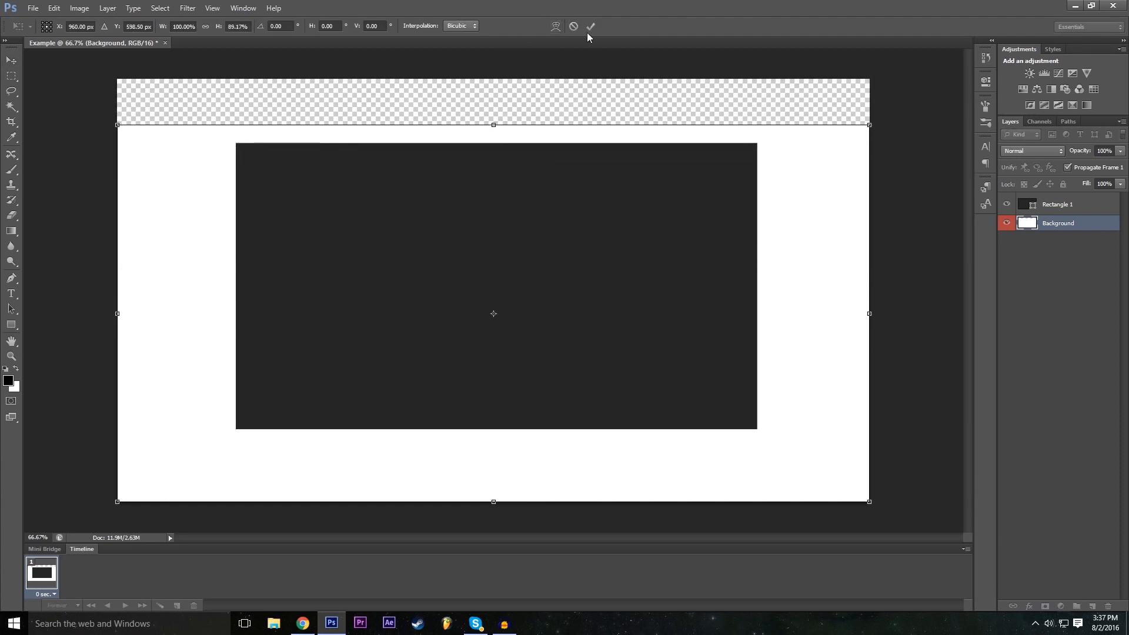
click(575, 27)
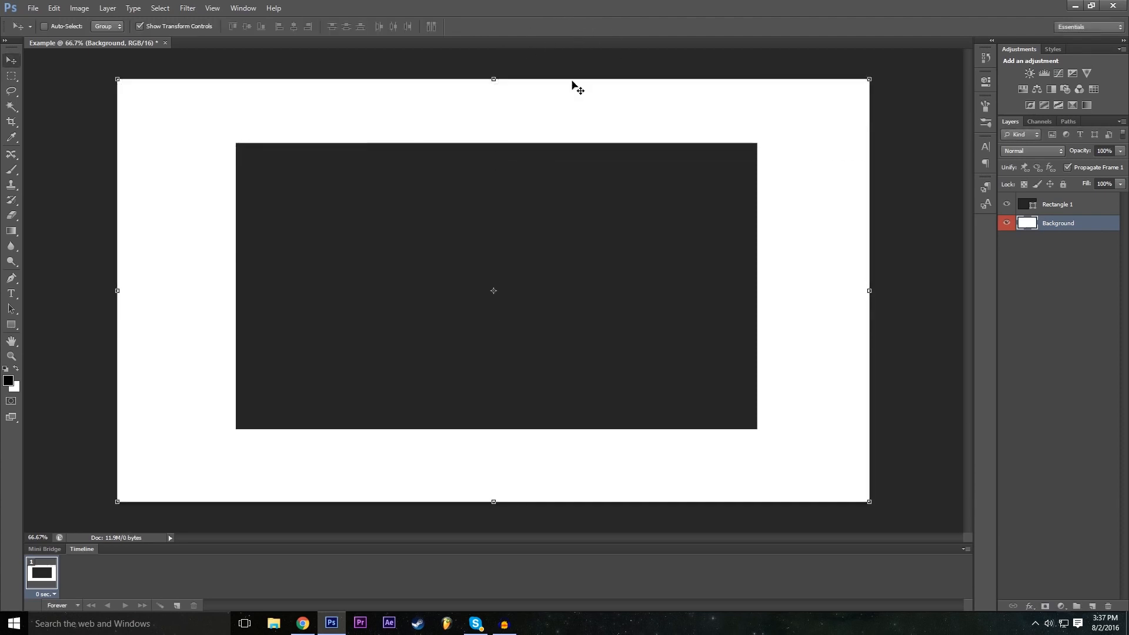
Step: Switch the active layer back and forth between Rectangle 1 and Background to compare their bounding boxes
click(1080, 212)
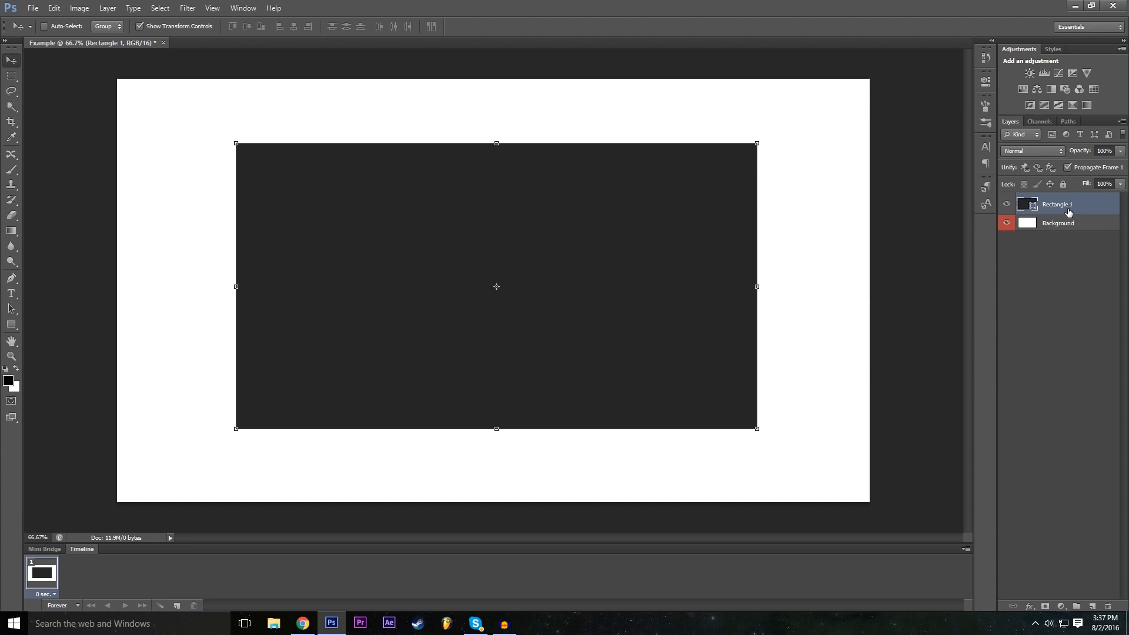
mouse_move(1059, 212)
mouse_down()
mouse_move(1064, 230)
mouse_move(1067, 201)
mouse_up()
click(1063, 227)
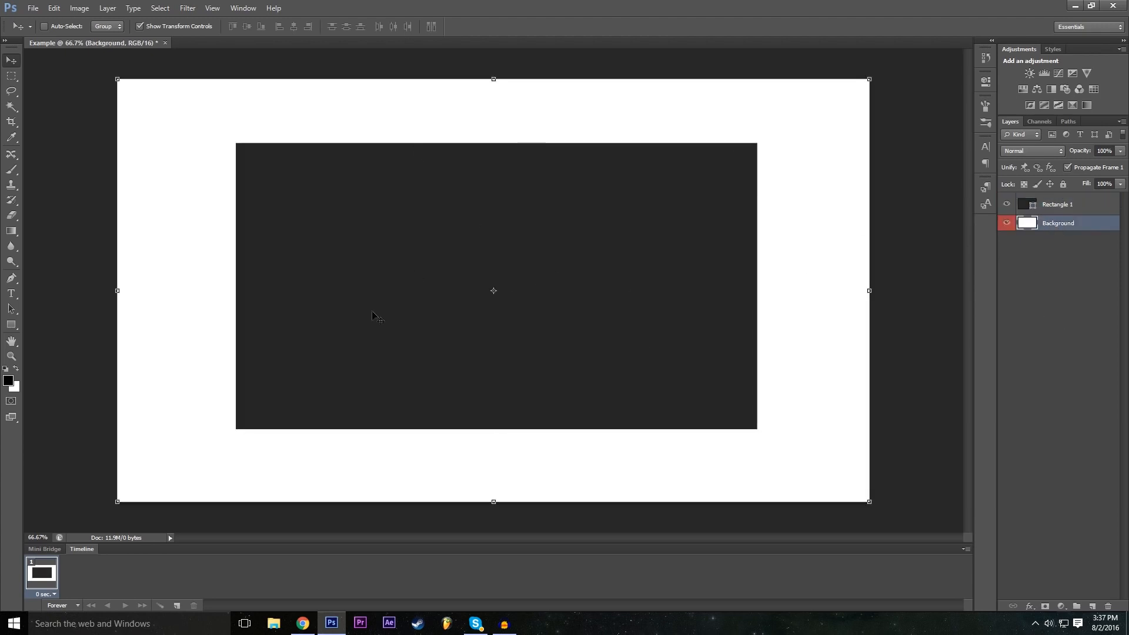
mouse_move(1058, 228)
mouse_down()
mouse_move(1063, 201)
mouse_move(1073, 234)
mouse_up()
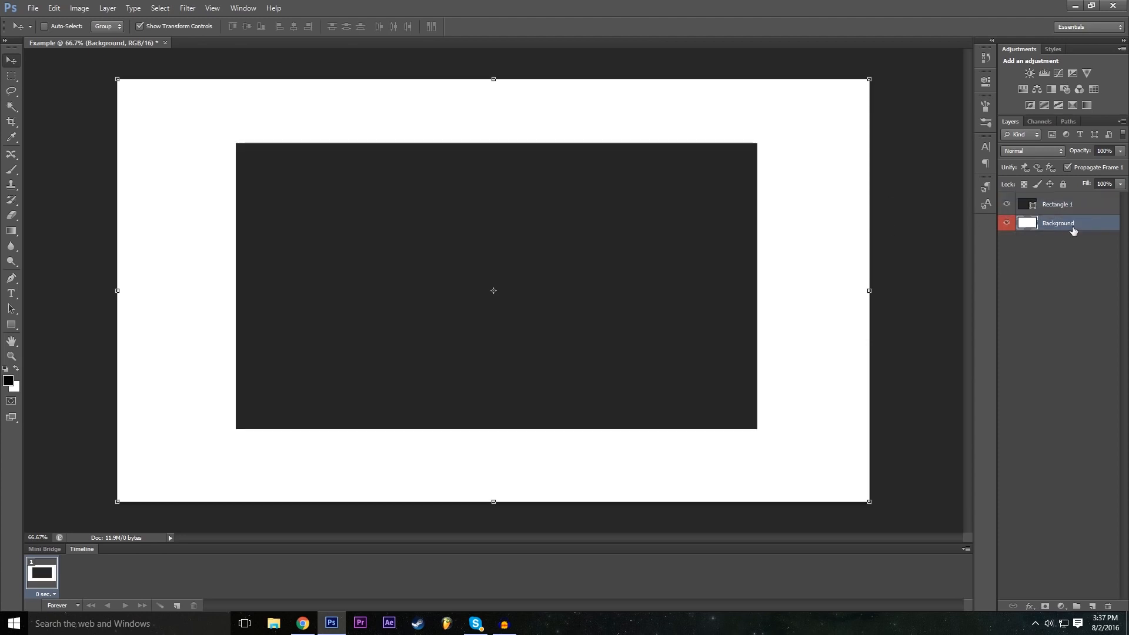
click(1021, 202)
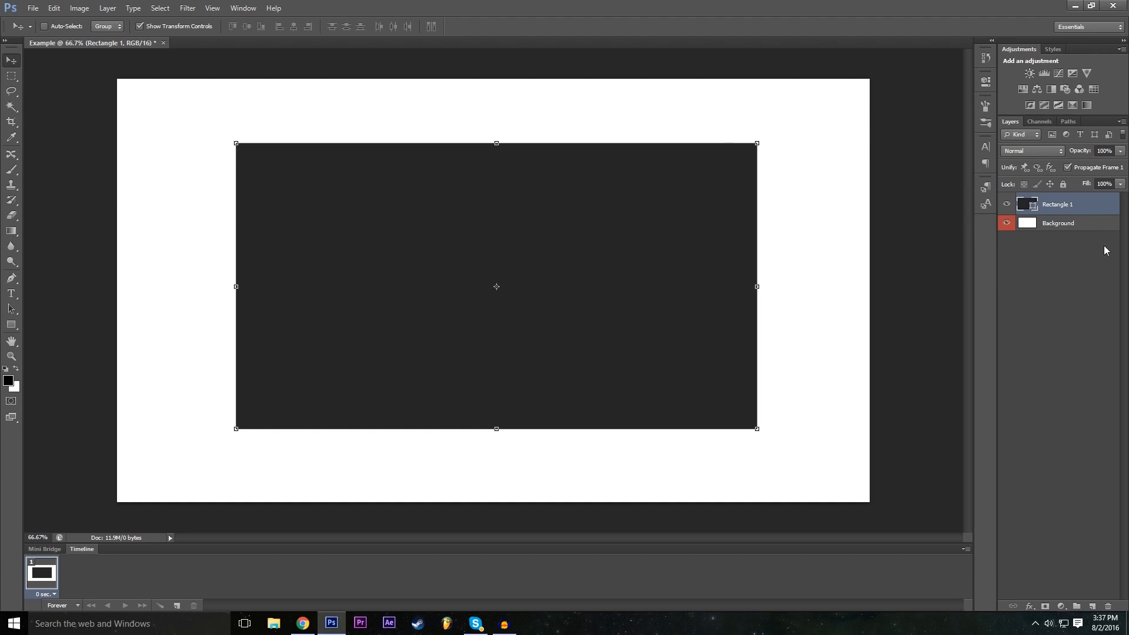
click(1069, 256)
click(1042, 223)
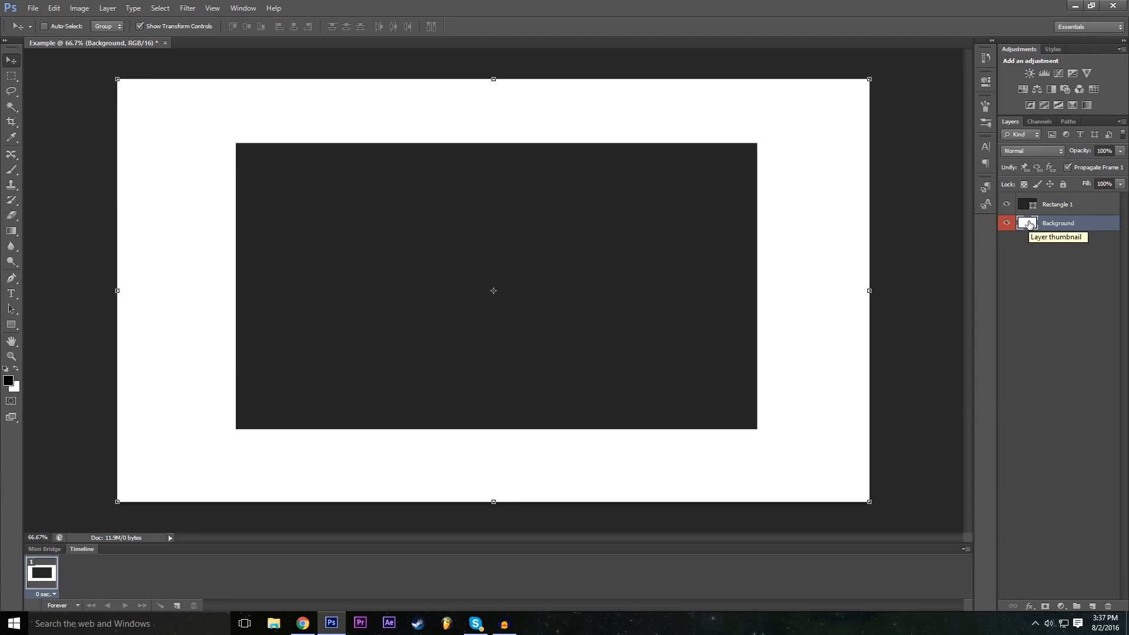
Step: Add a Drop Shadow layer style to Rectangle 1 with 23% spread and an enlarged, soft size
click(1051, 205)
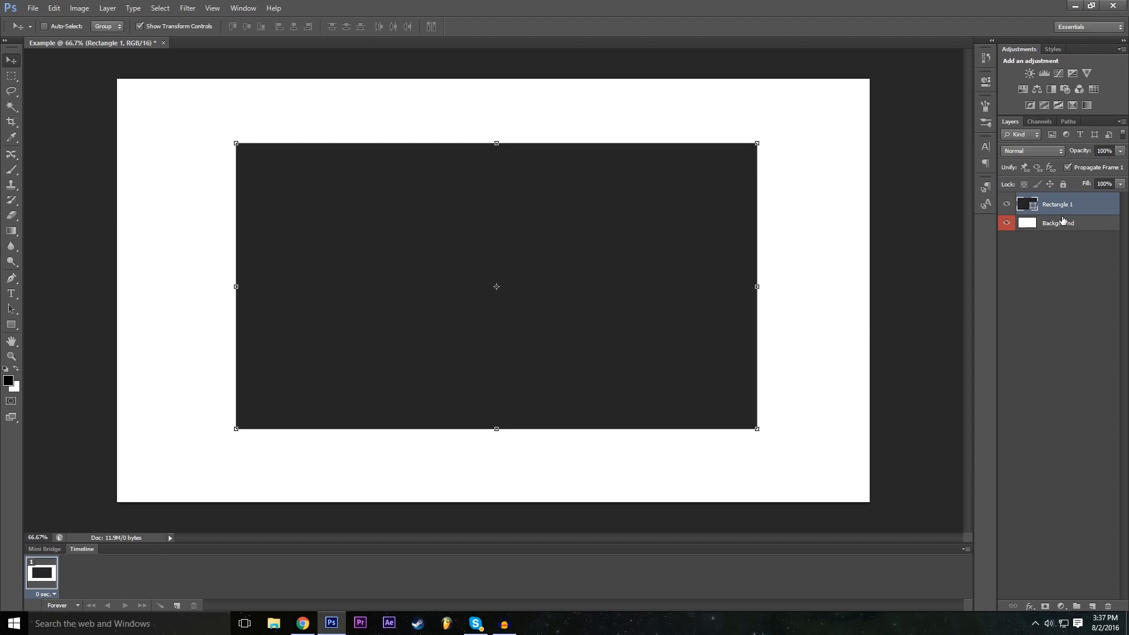
click(1032, 611)
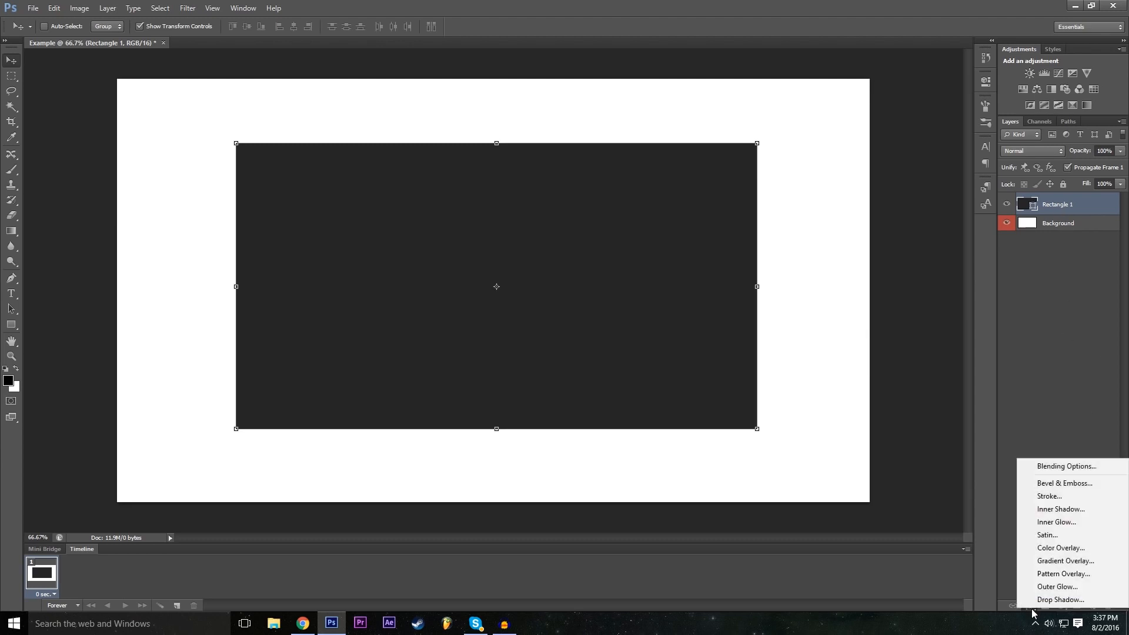
click(1036, 470)
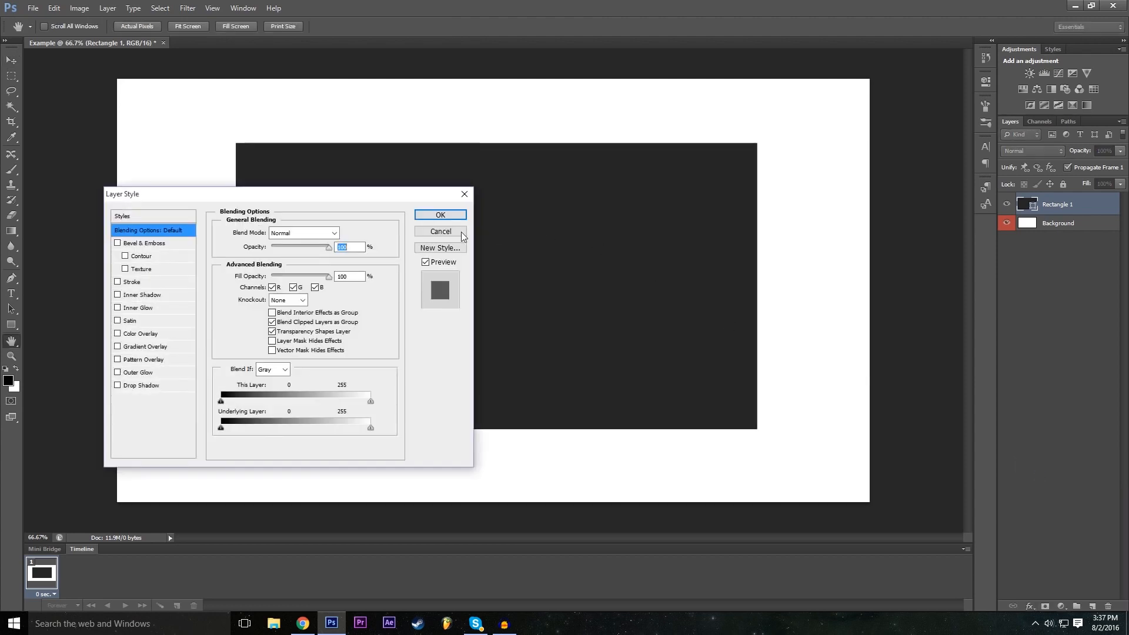
drag(381, 195, 1028, 268)
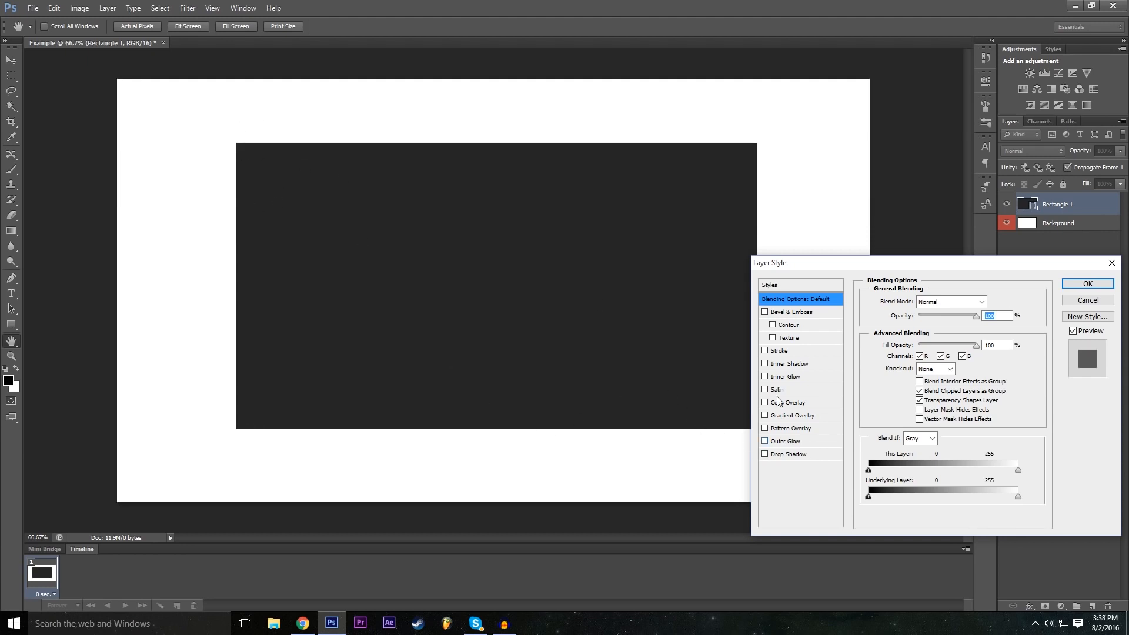
click(788, 455)
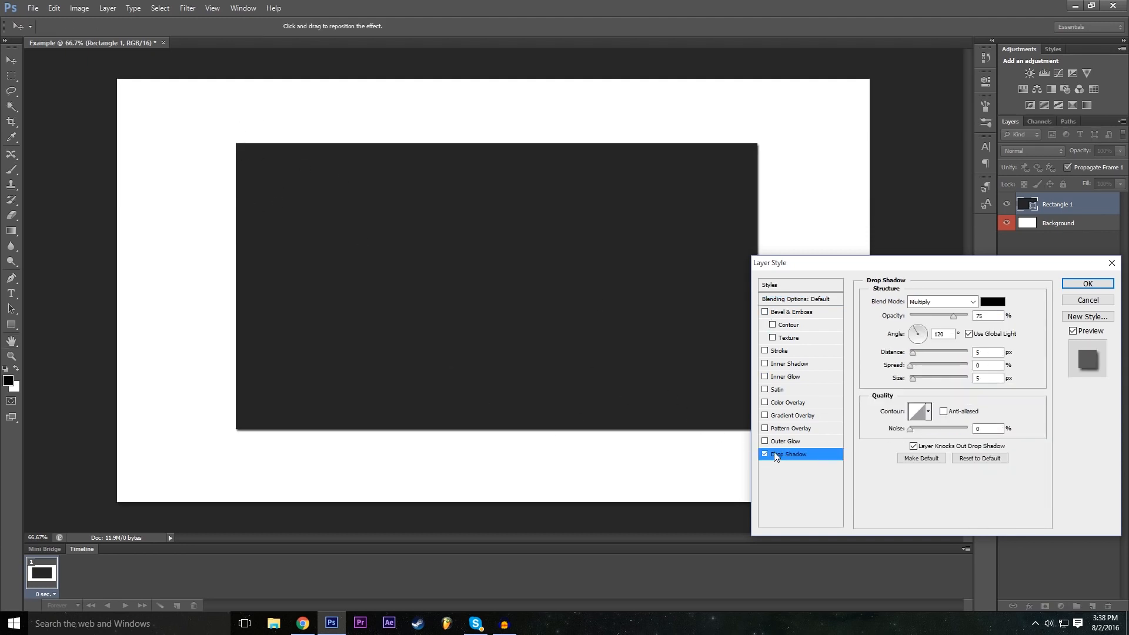
click(764, 454)
click(765, 453)
mouse_move(915, 379)
mouse_down()
mouse_move(930, 376)
mouse_move(915, 366)
mouse_move(964, 366)
mouse_move(907, 372)
mouse_move(926, 363)
mouse_move(925, 380)
mouse_move(947, 378)
mouse_move(923, 382)
mouse_up()
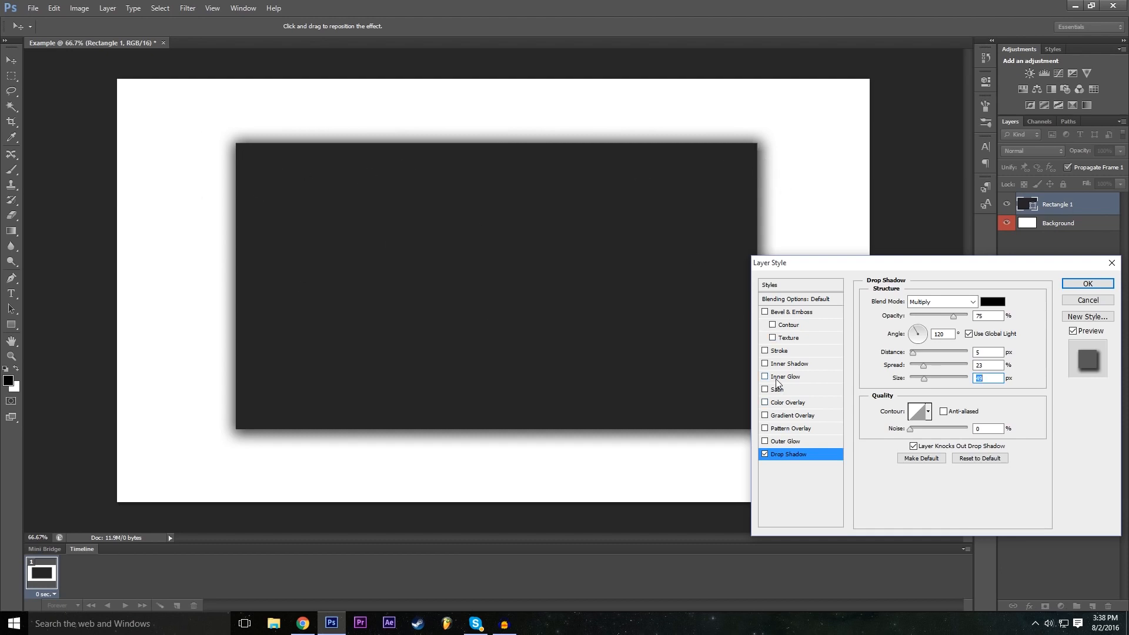
Step: Add a red (ff0000) outside Stroke to the rectangle's layer style with a size of 10 px
mouse_move(862, 266)
mouse_down()
mouse_move(860, 235)
mouse_move(869, 261)
mouse_up()
click(771, 345)
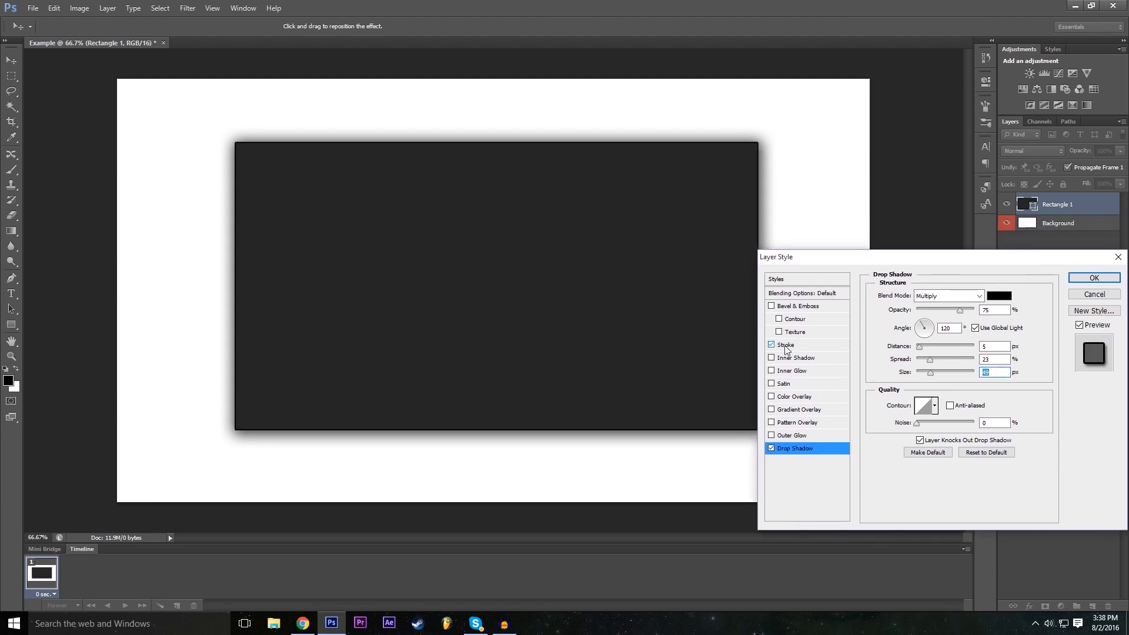
click(798, 349)
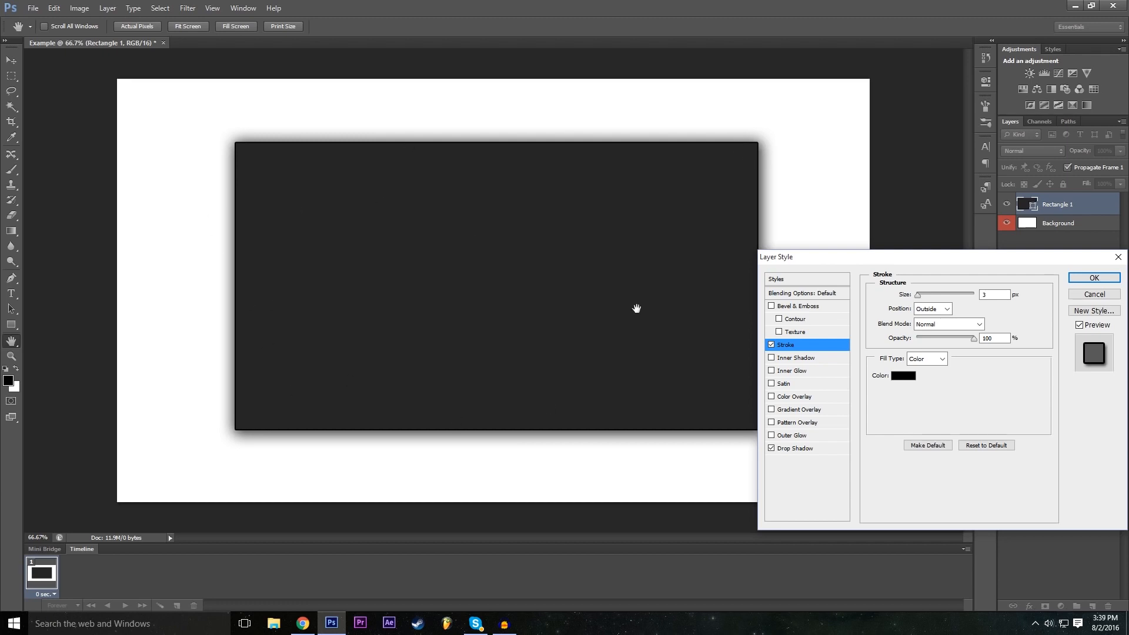
drag(894, 260, 885, 260)
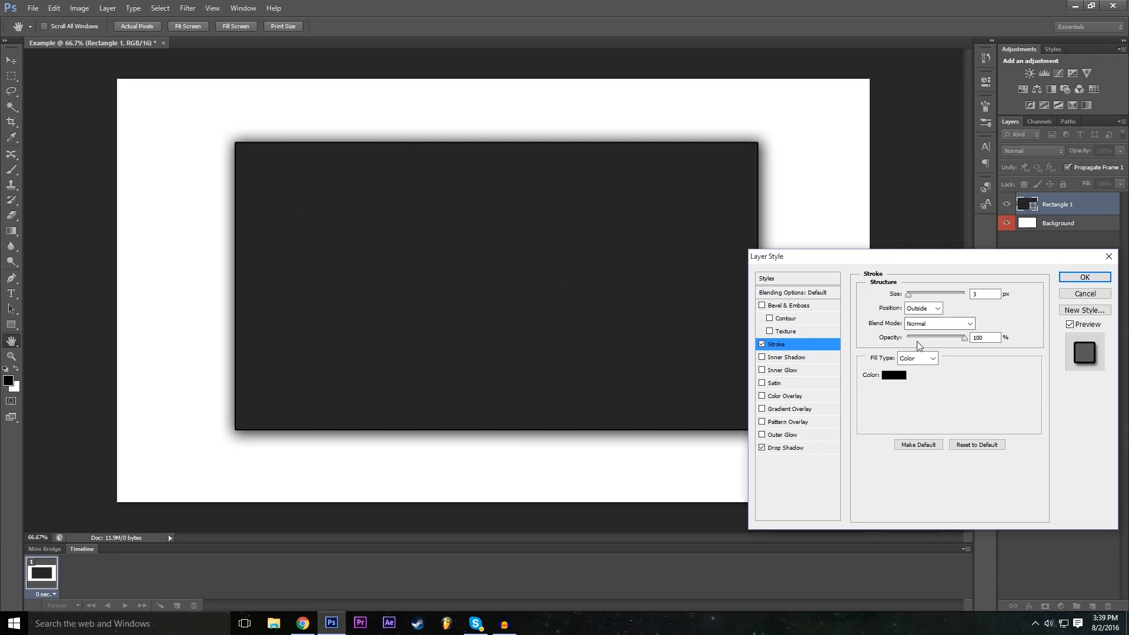
click(894, 375)
drag(455, 249, 539, 144)
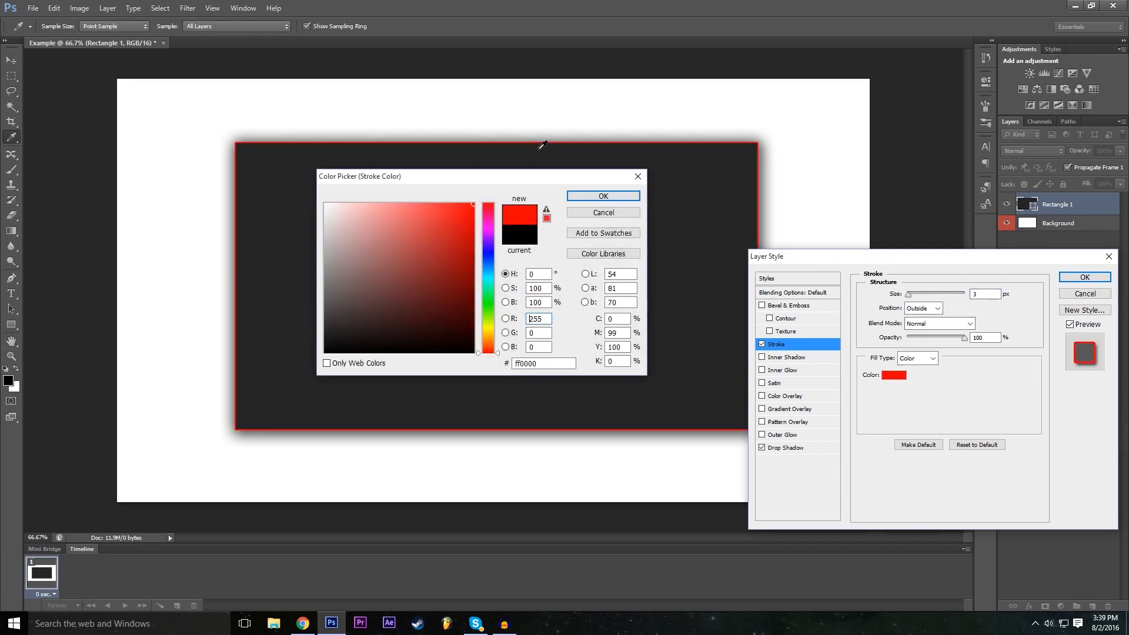
click(603, 197)
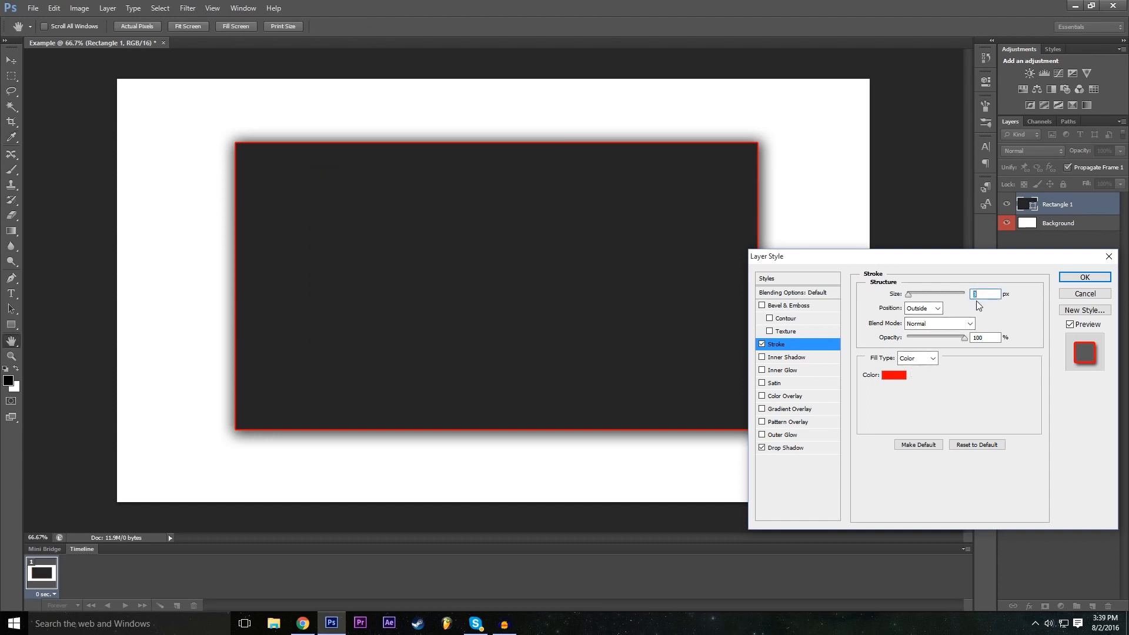
drag(909, 299, 914, 294)
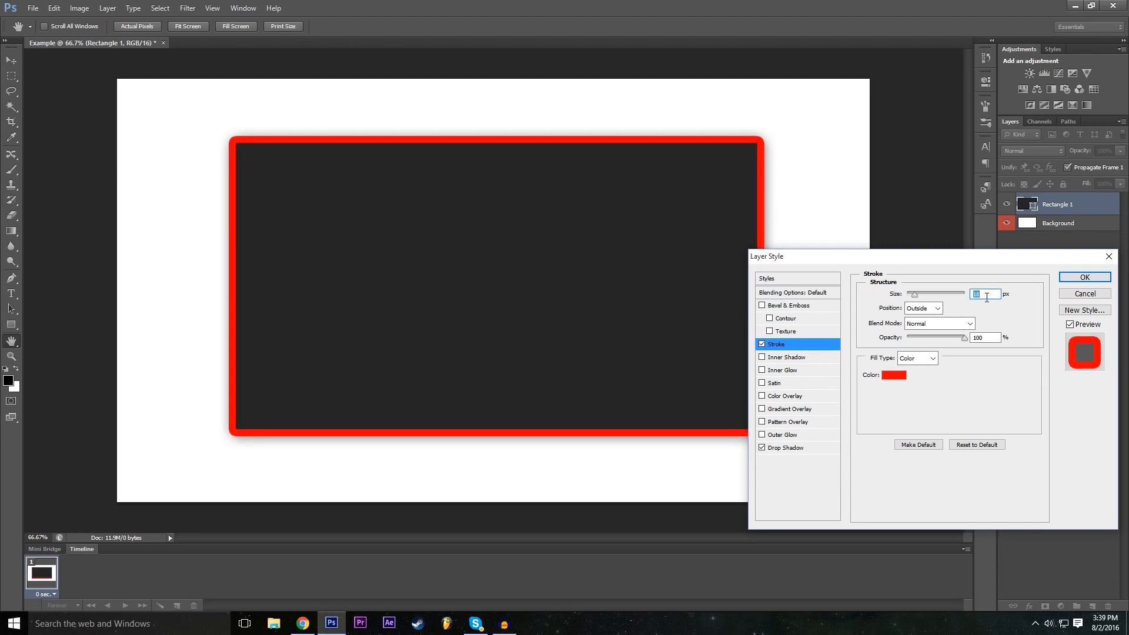
text(10)
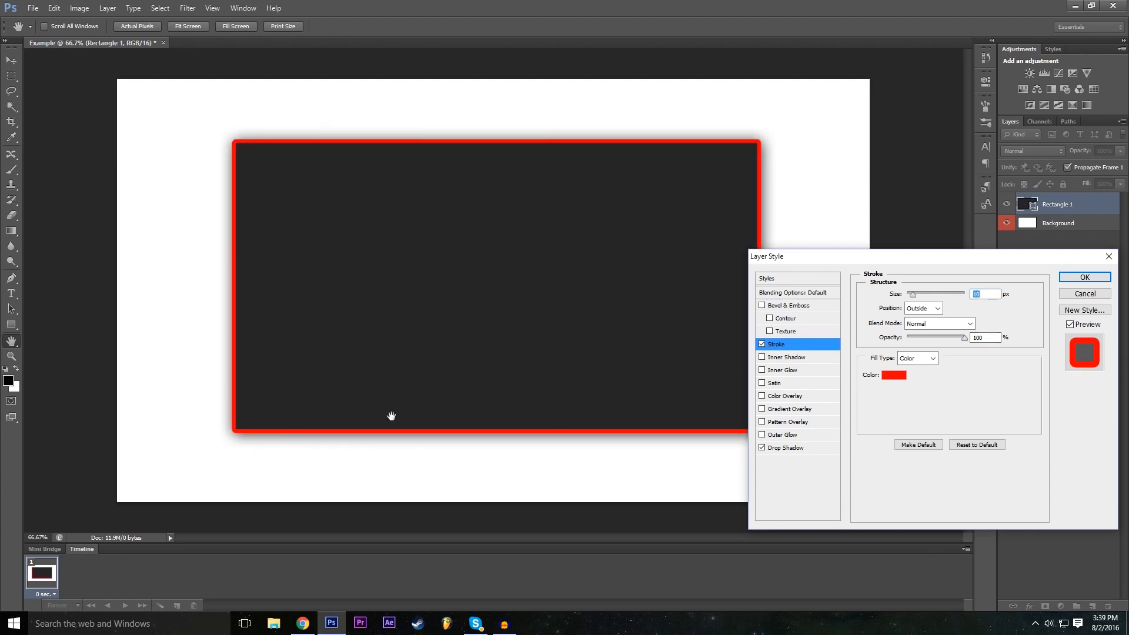
Step: Add a Bevel & Emboss effect to the rectangle with 286% depth and a larger bevel size
click(762, 305)
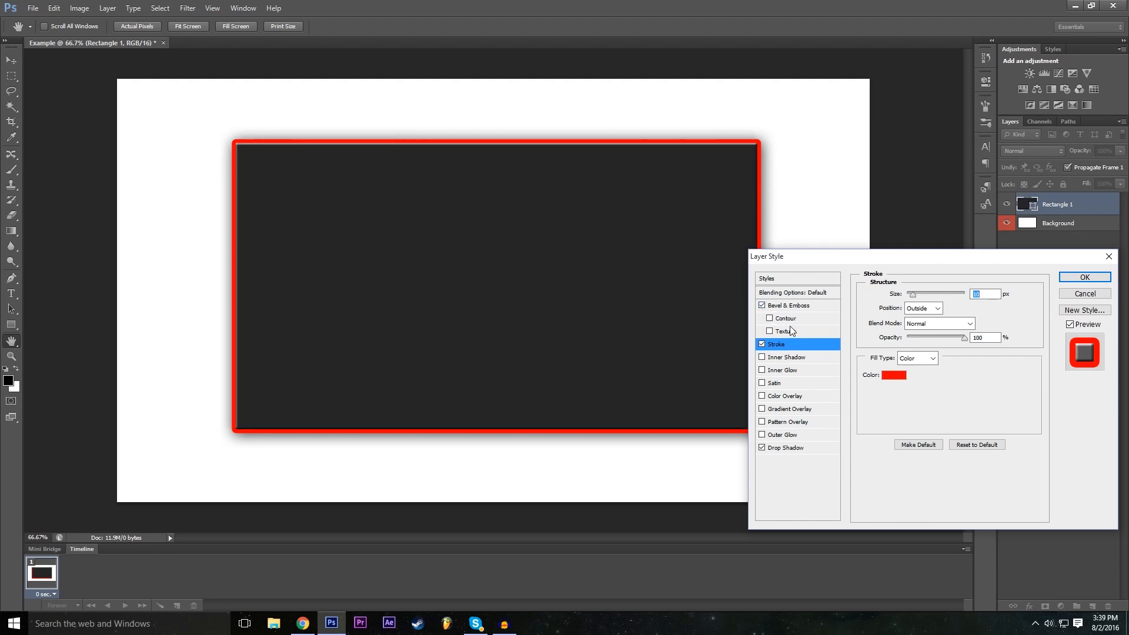
click(789, 306)
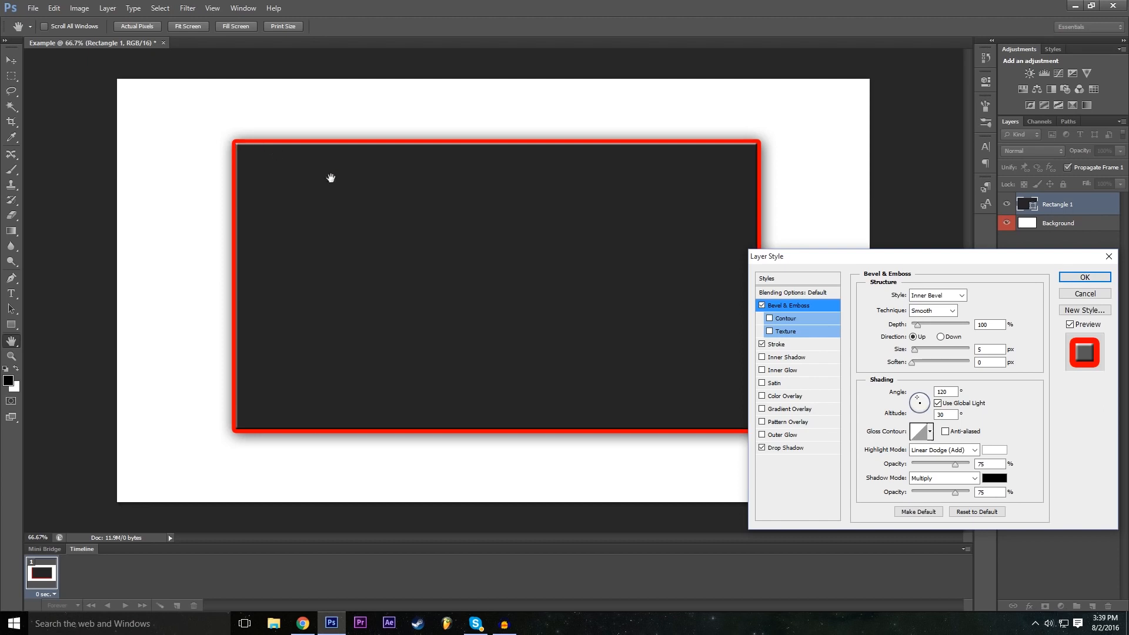
click(762, 306)
click(762, 306)
mouse_move(935, 325)
mouse_down()
mouse_move(944, 329)
mouse_move(917, 329)
mouse_move(930, 331)
mouse_up()
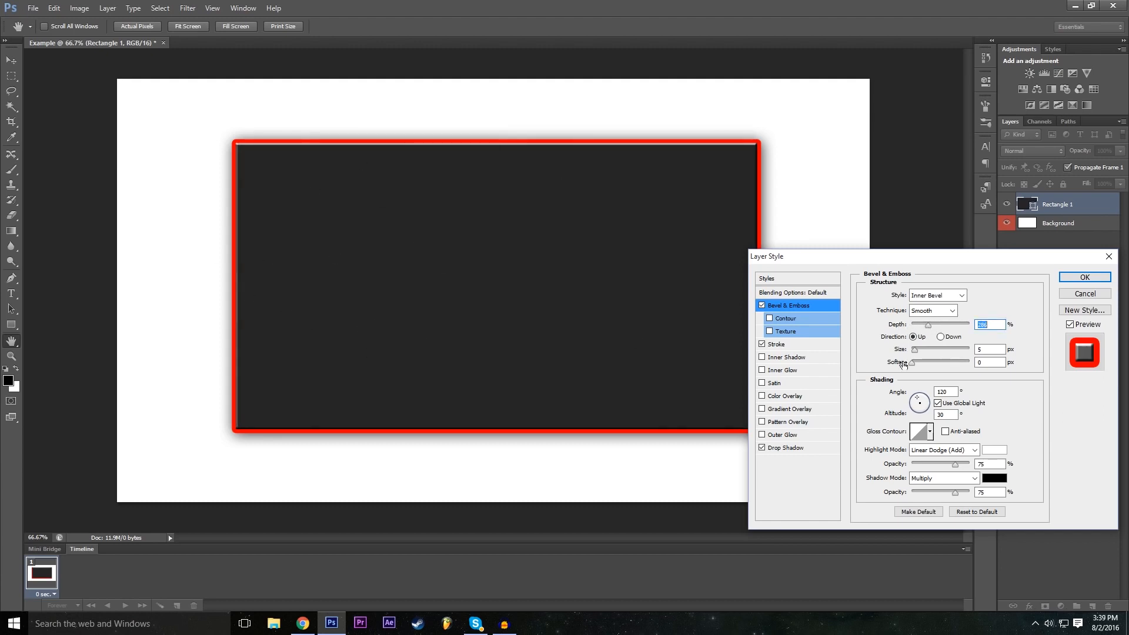
mouse_move(920, 352)
mouse_down()
mouse_move(944, 355)
mouse_move(919, 361)
mouse_up()
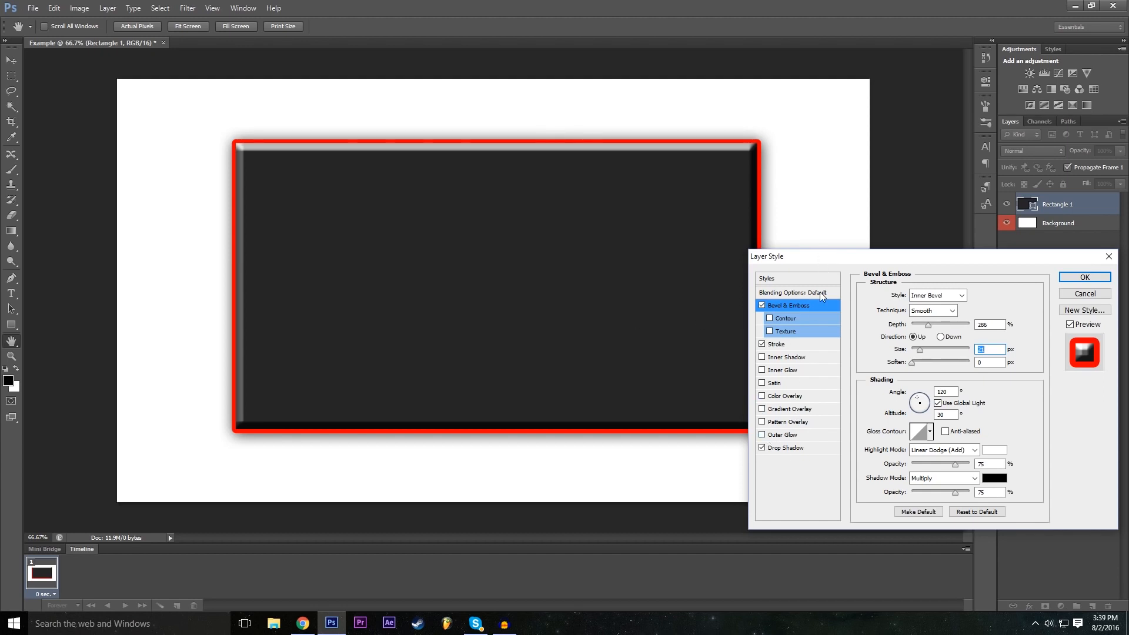
Step: Add a Pattern Overlay effect to the rectangle and preview each preset pattern in turn, finishing on the near-white textured one
click(764, 424)
click(932, 341)
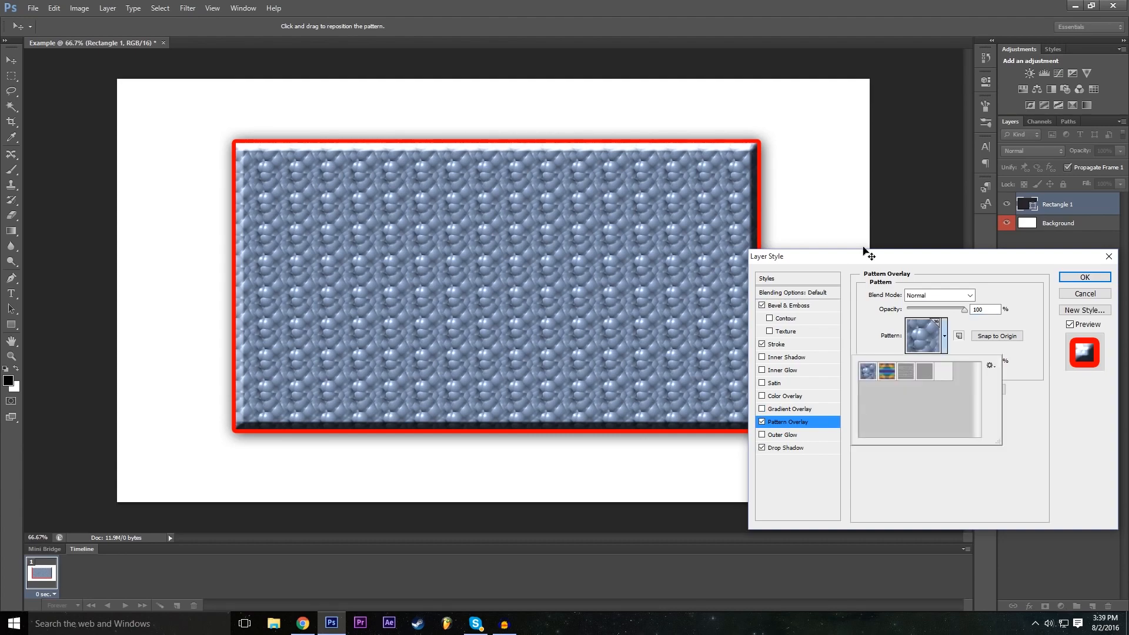
click(891, 375)
click(905, 373)
click(924, 373)
click(941, 372)
click(931, 377)
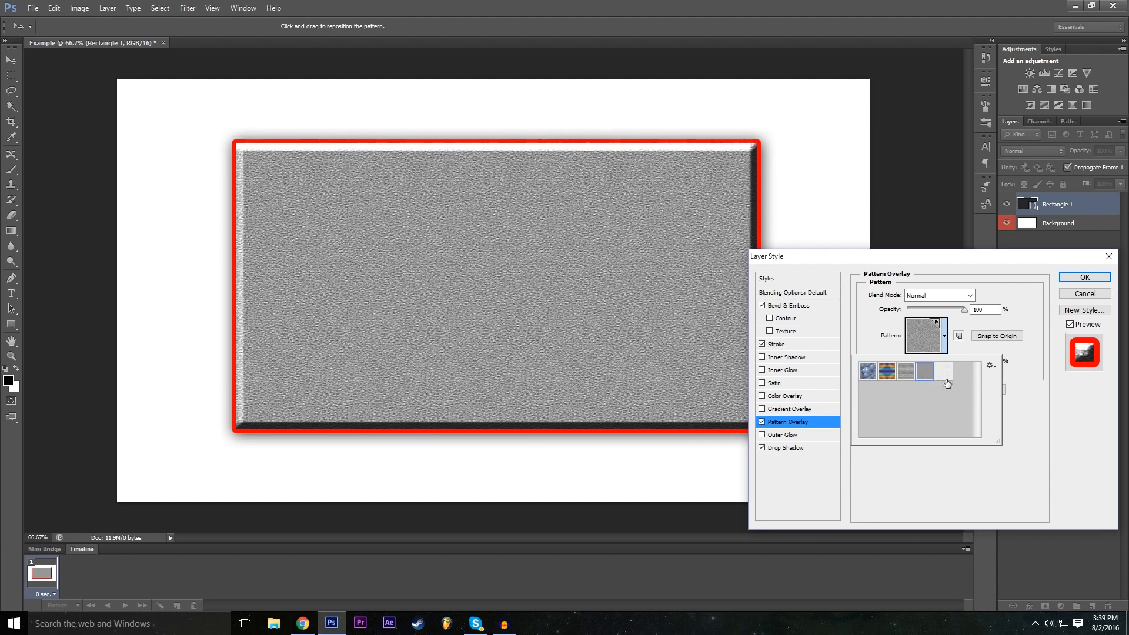
click(944, 379)
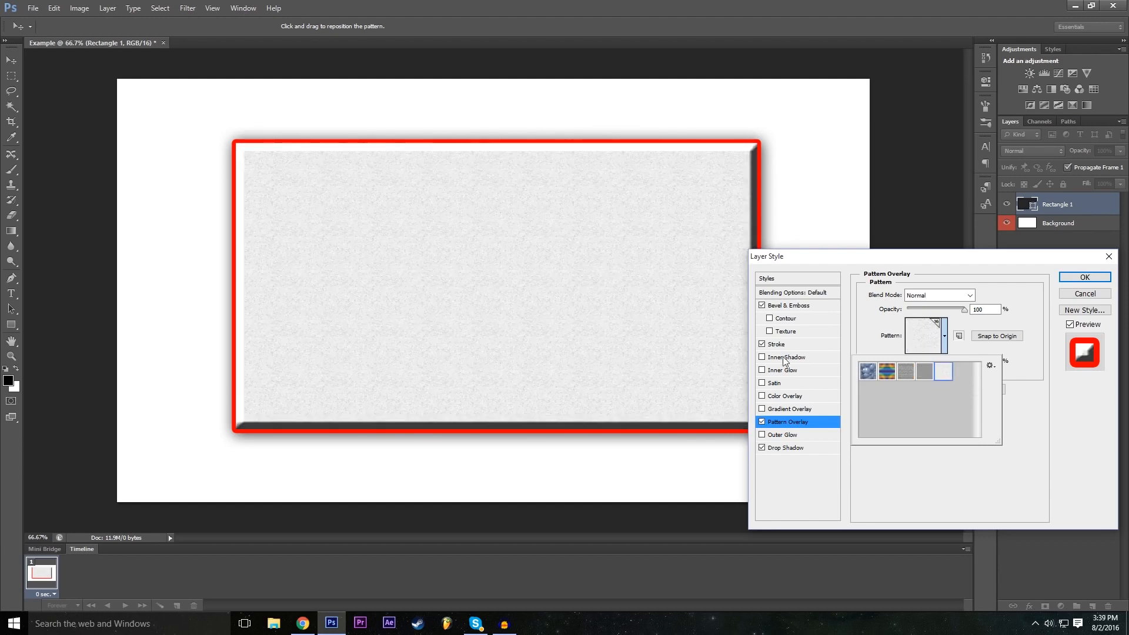
Step: Go through the overlay patterns again, set the third, coarse gray woven one, and compare the rectangle with the overlay off and on
click(866, 377)
click(887, 381)
click(911, 378)
click(925, 379)
click(908, 376)
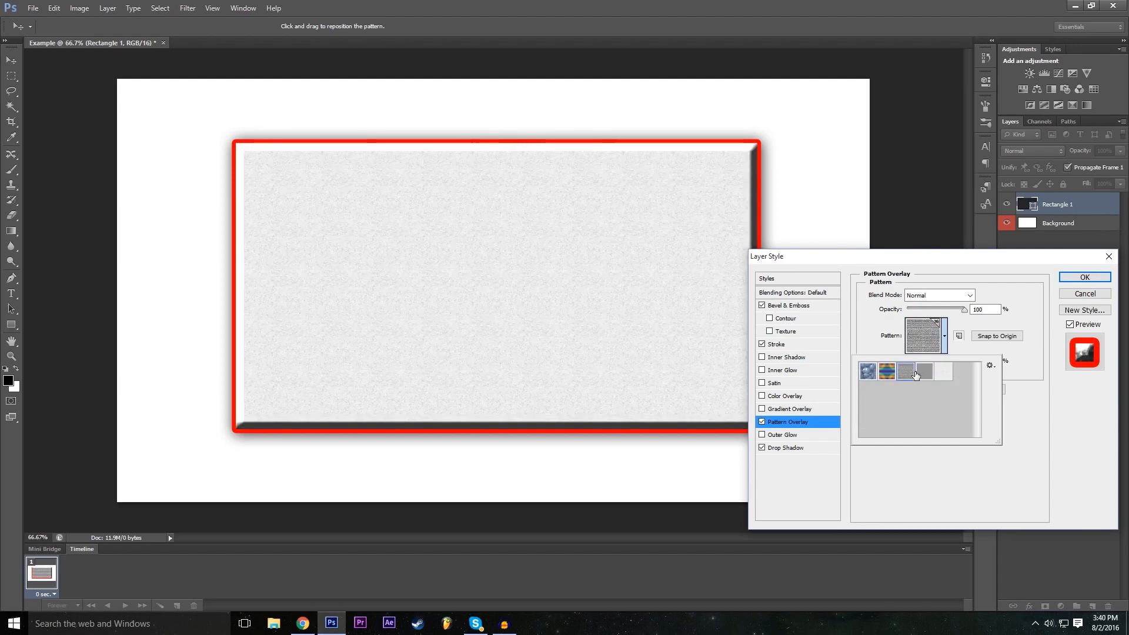
click(909, 446)
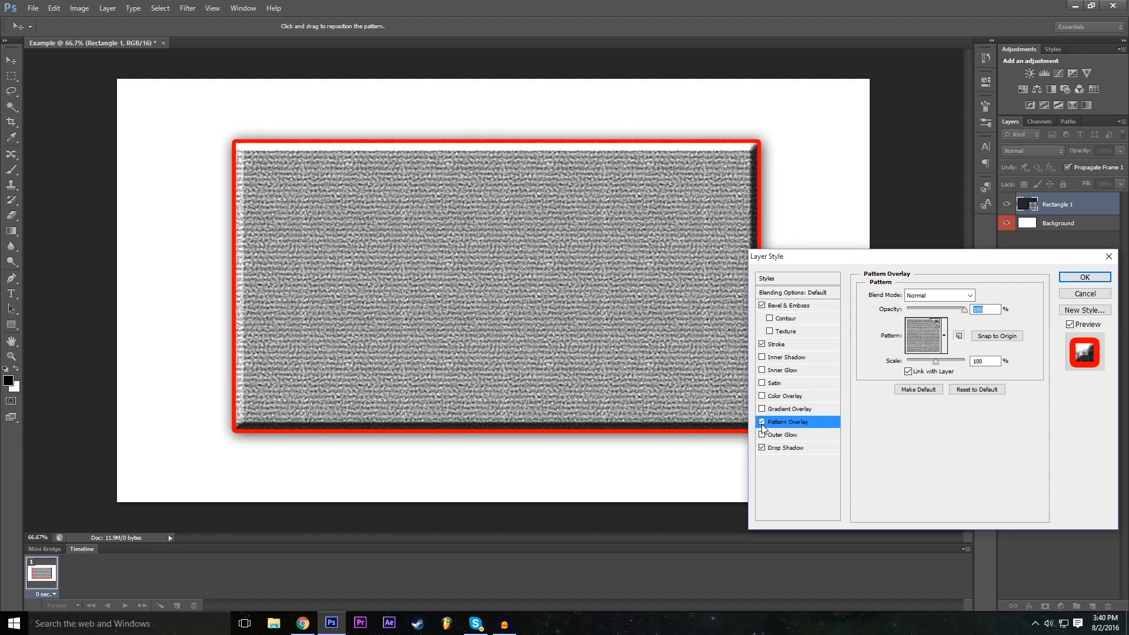
click(762, 422)
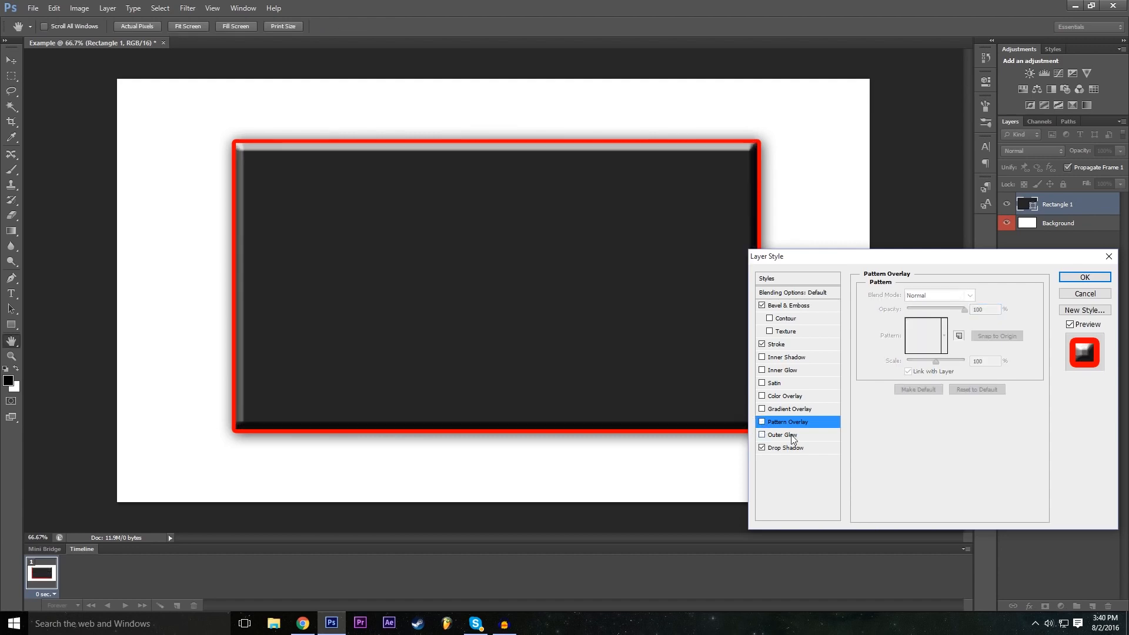
click(762, 422)
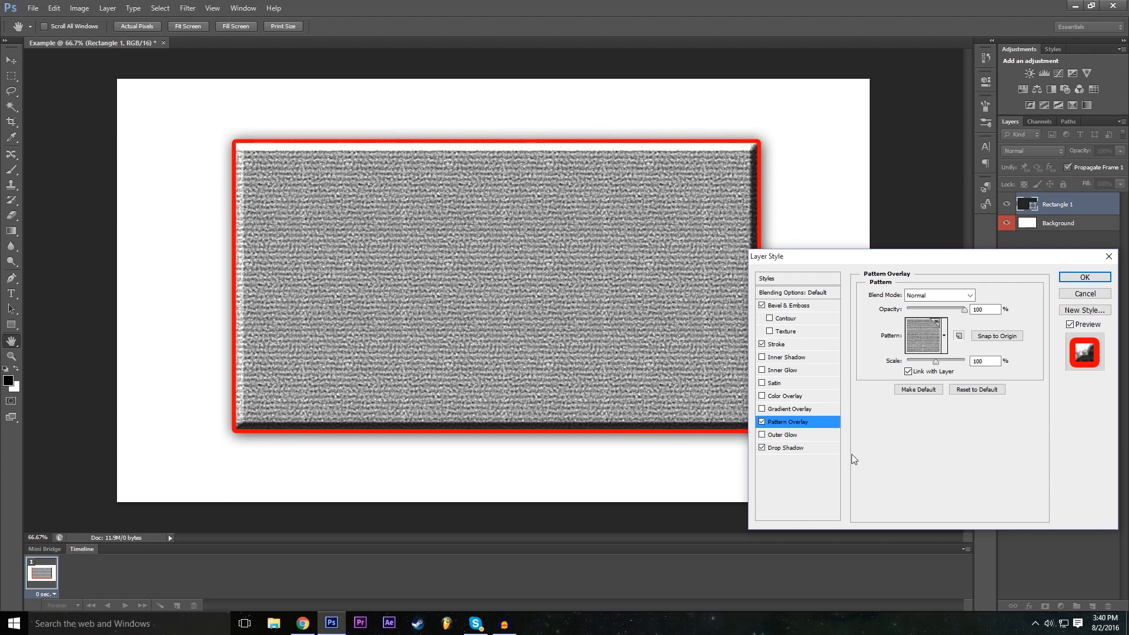
Step: Add a red Outer Glow to the rectangle with 24% spread and a size of 59 px
click(798, 436)
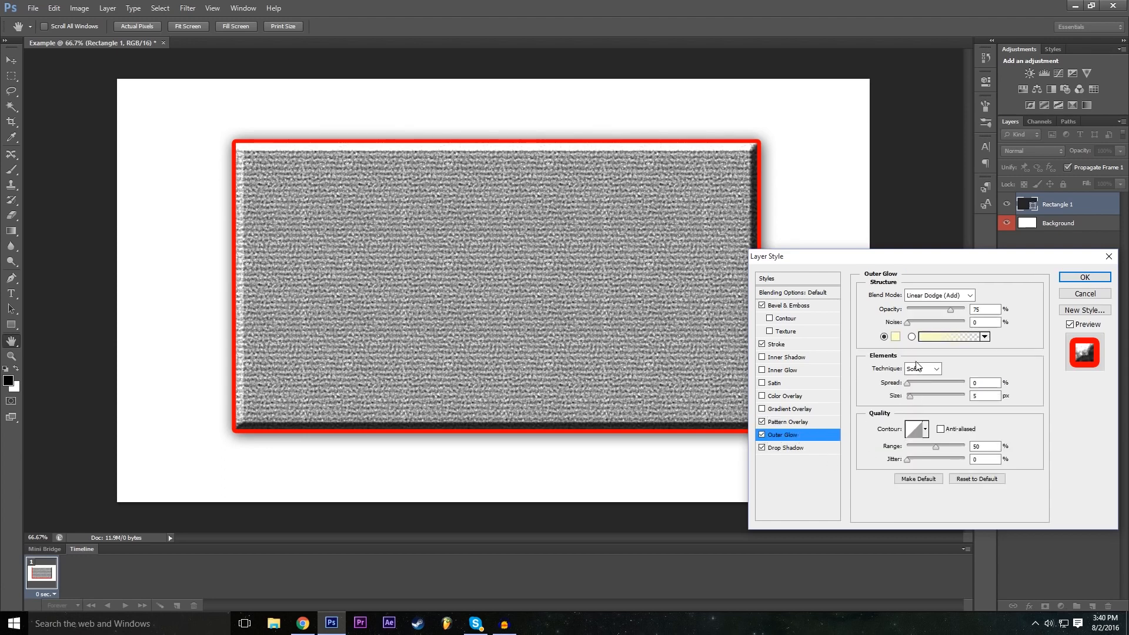
drag(912, 396, 924, 396)
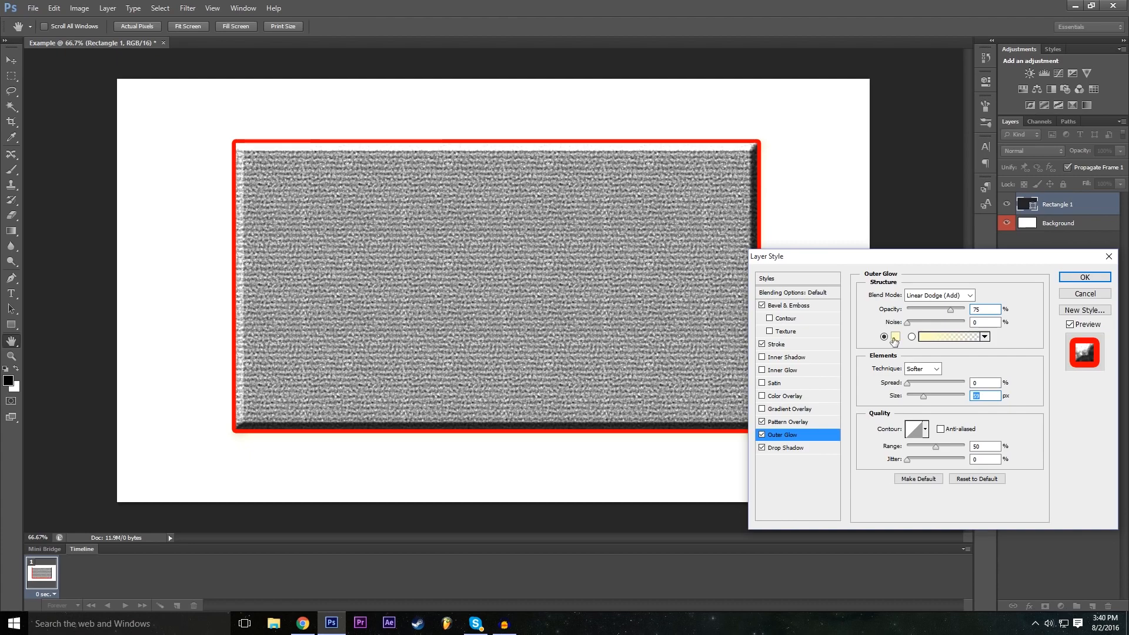
click(895, 336)
drag(488, 327, 492, 177)
click(591, 199)
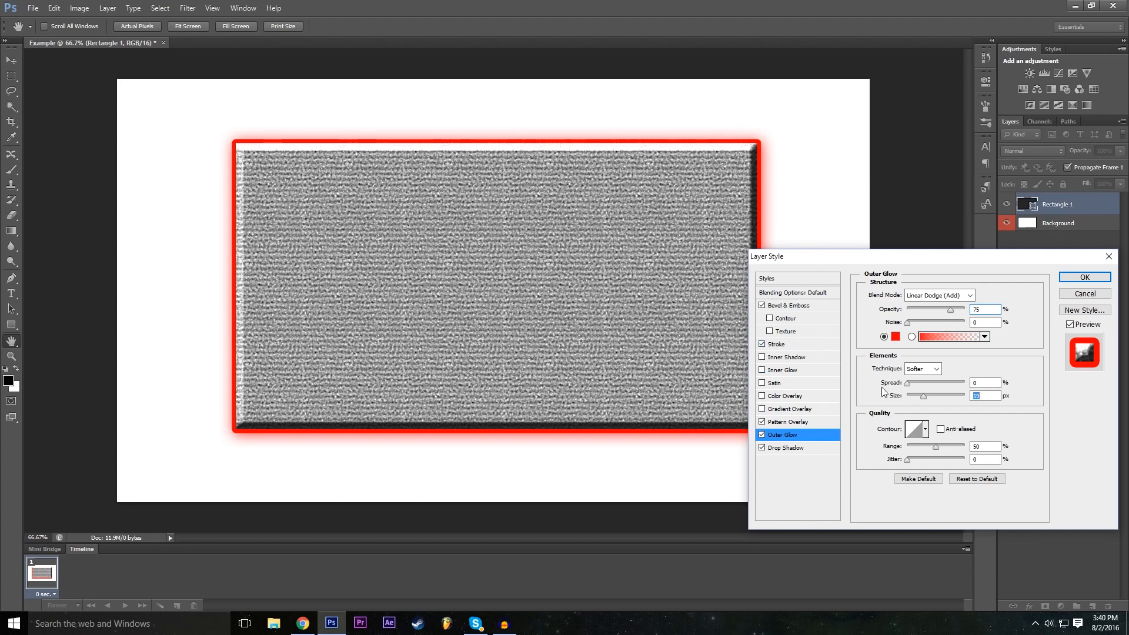
drag(918, 383, 922, 384)
Step: Try a Color Overlay on the rectangle, preview it in green (06ff00), discard that color and turn the overlay off
click(762, 396)
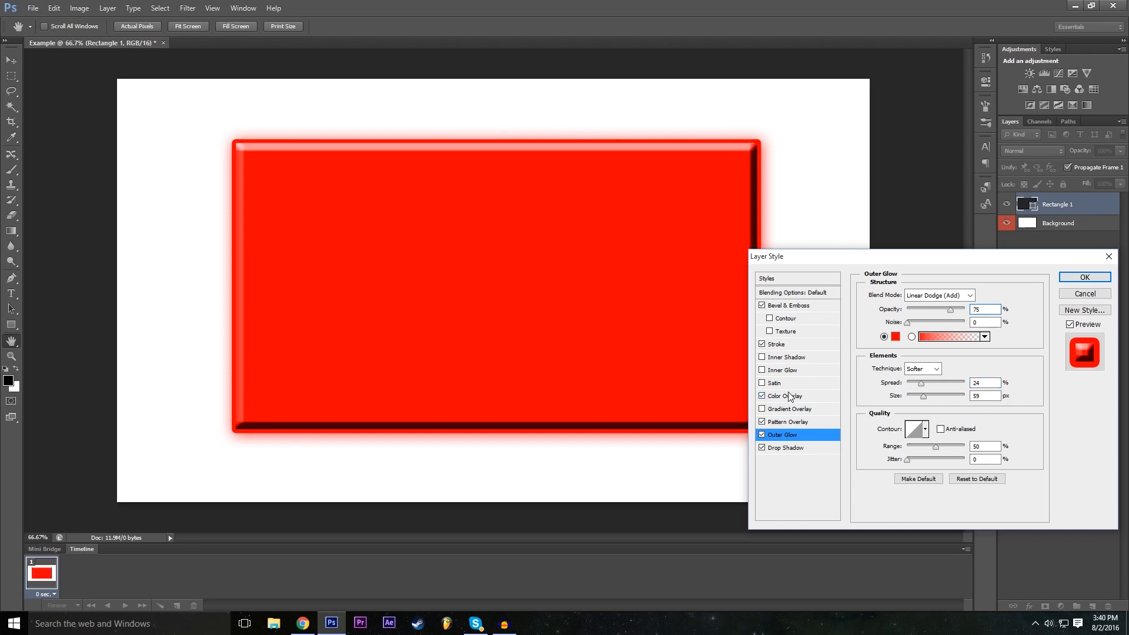
click(798, 399)
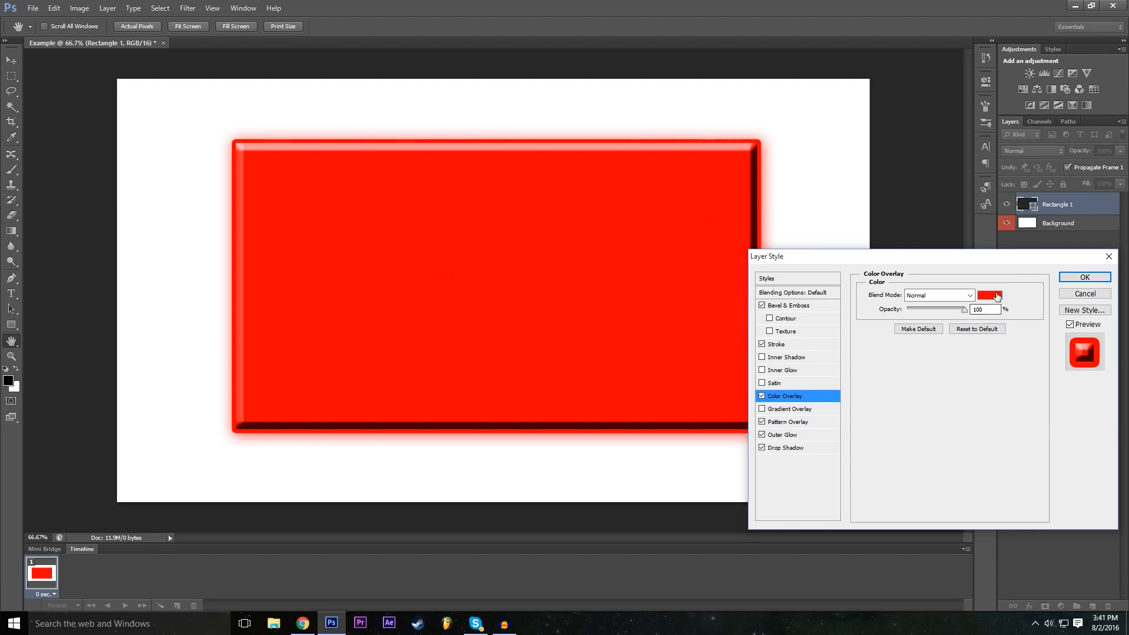
click(989, 295)
drag(455, 213, 381, 309)
drag(496, 352, 463, 237)
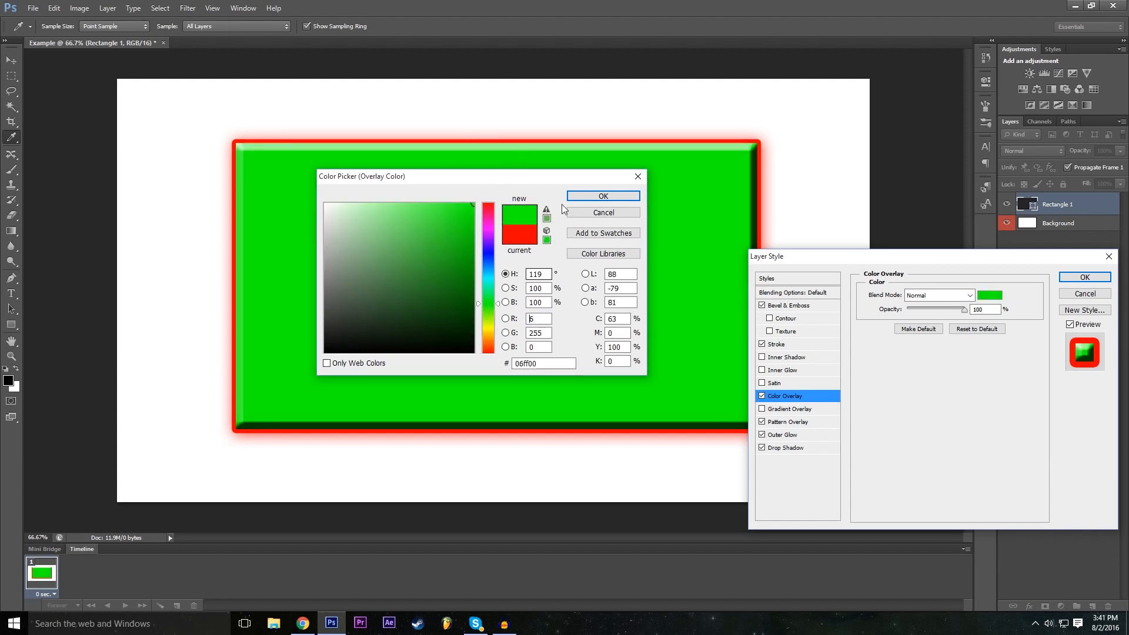
click(603, 212)
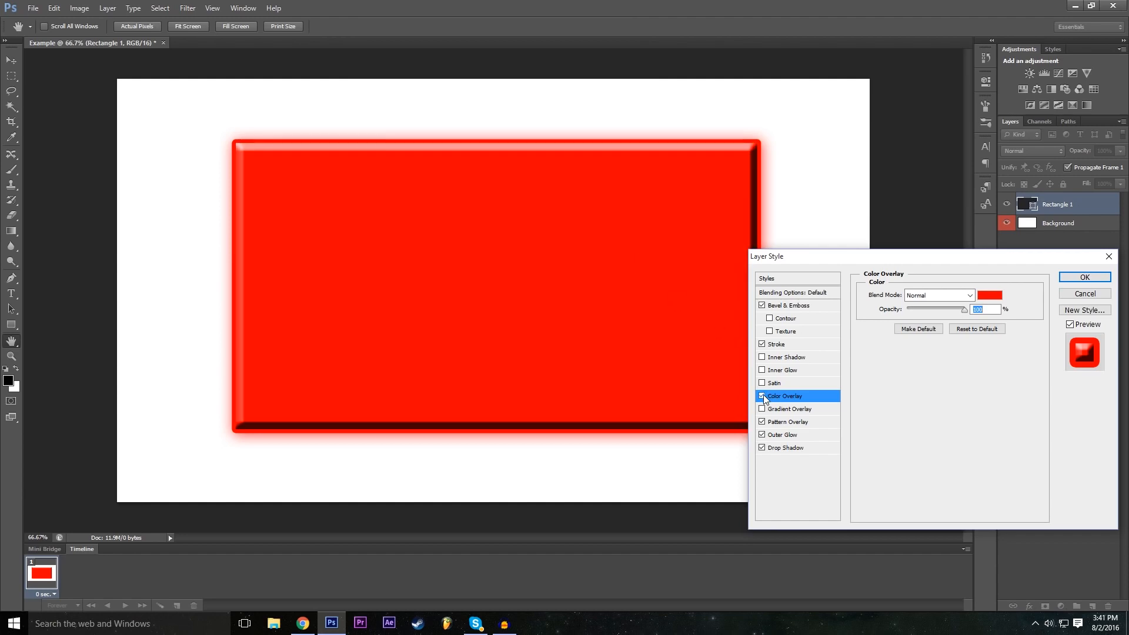
click(764, 396)
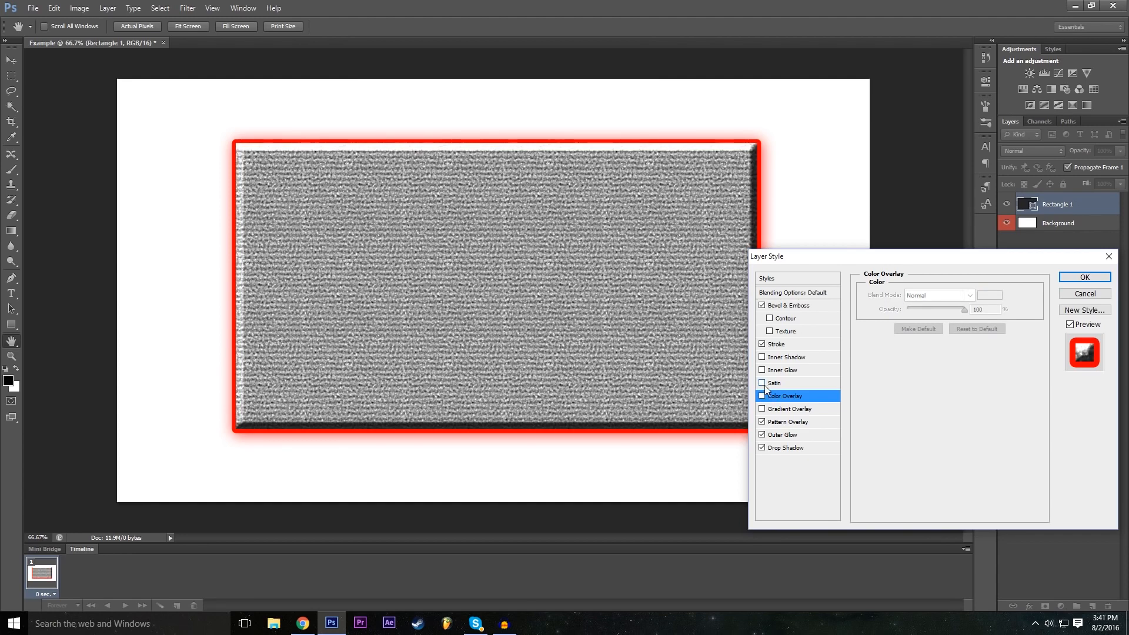
Step: Try the Satin and Inner Shadow effects on the rectangle and turn both off again
click(761, 384)
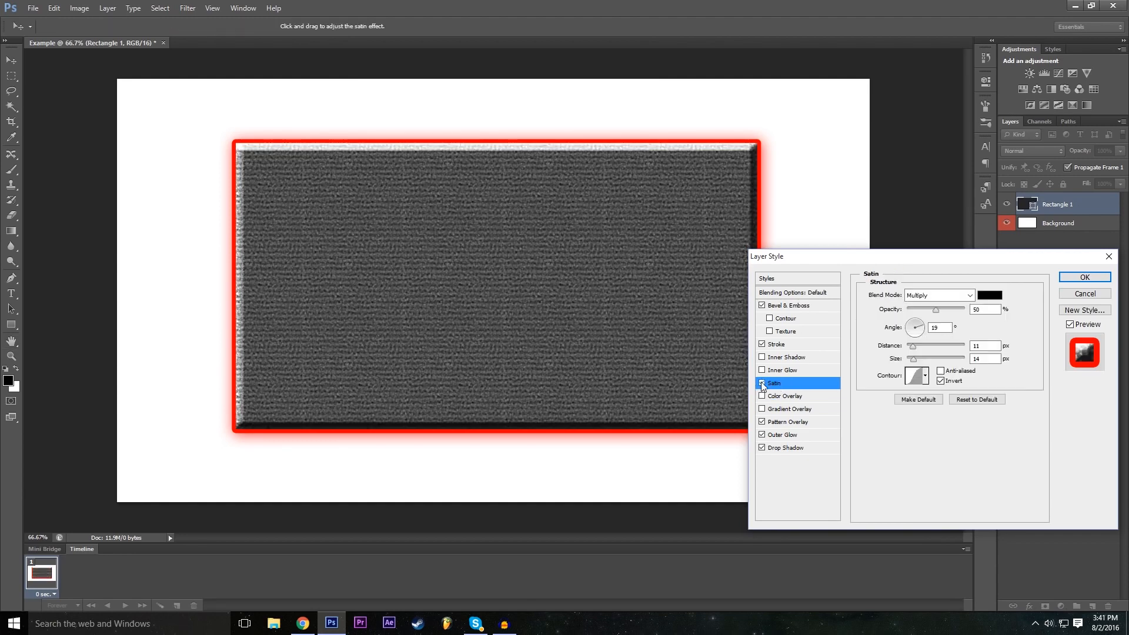
click(763, 383)
click(762, 384)
click(763, 384)
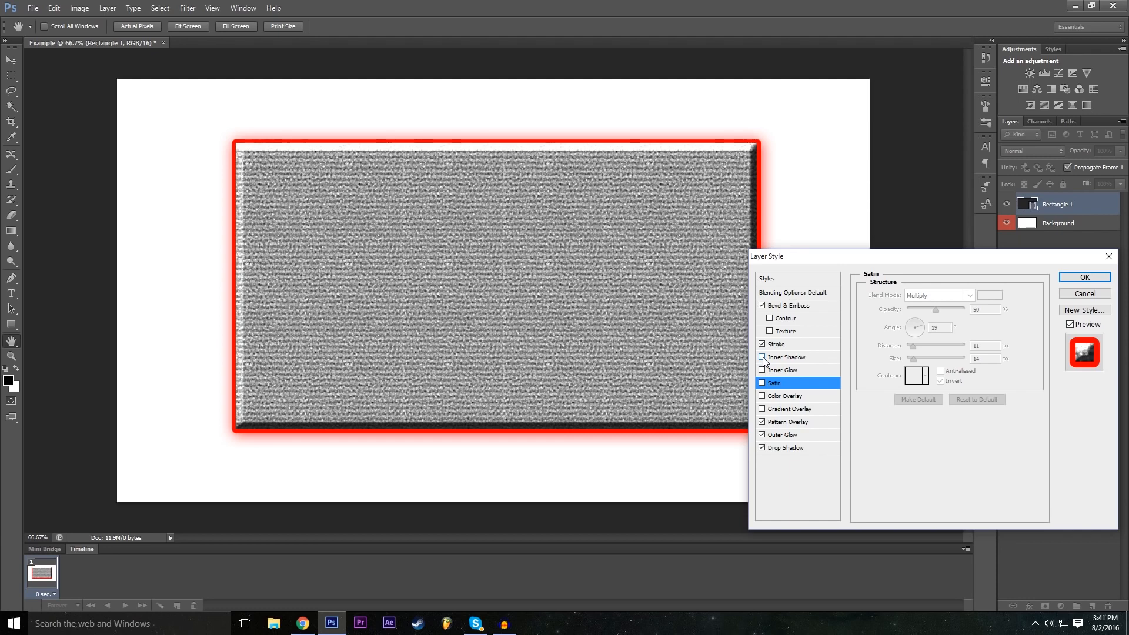
click(766, 358)
click(762, 357)
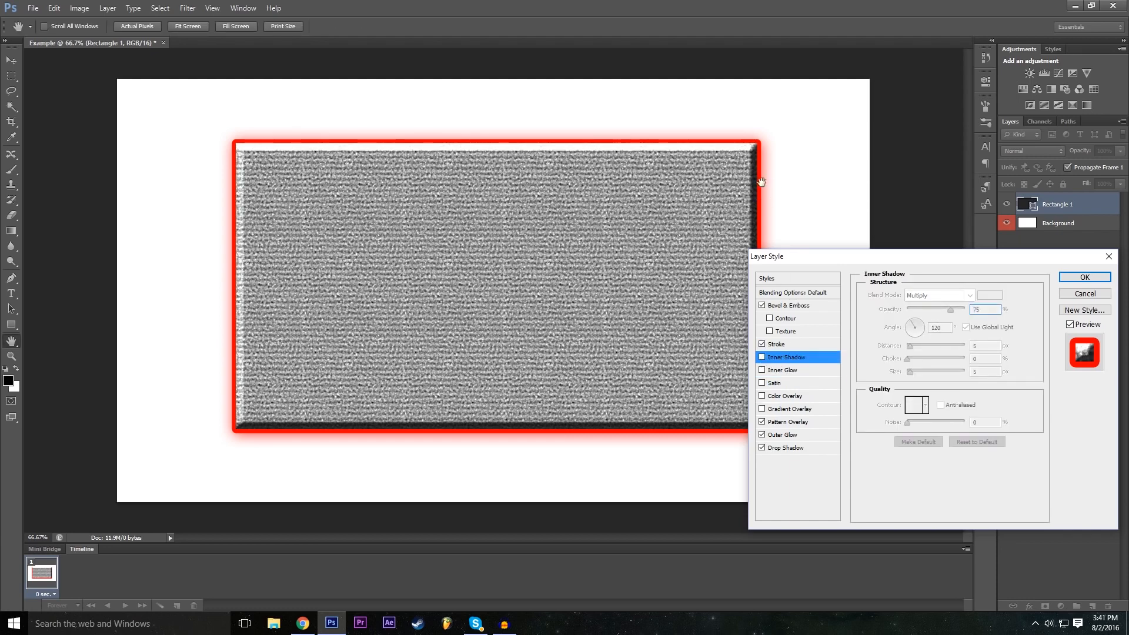
Step: Add an Inner Glow effect with its default settings and switch the Outer Glow to its gradient fill
click(810, 373)
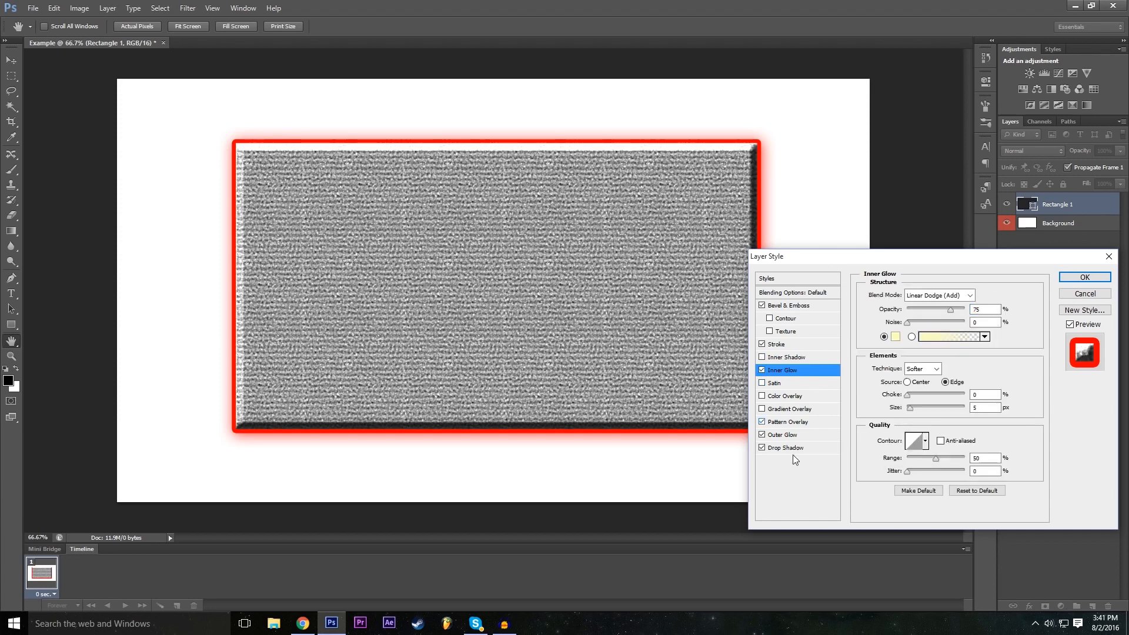
click(794, 436)
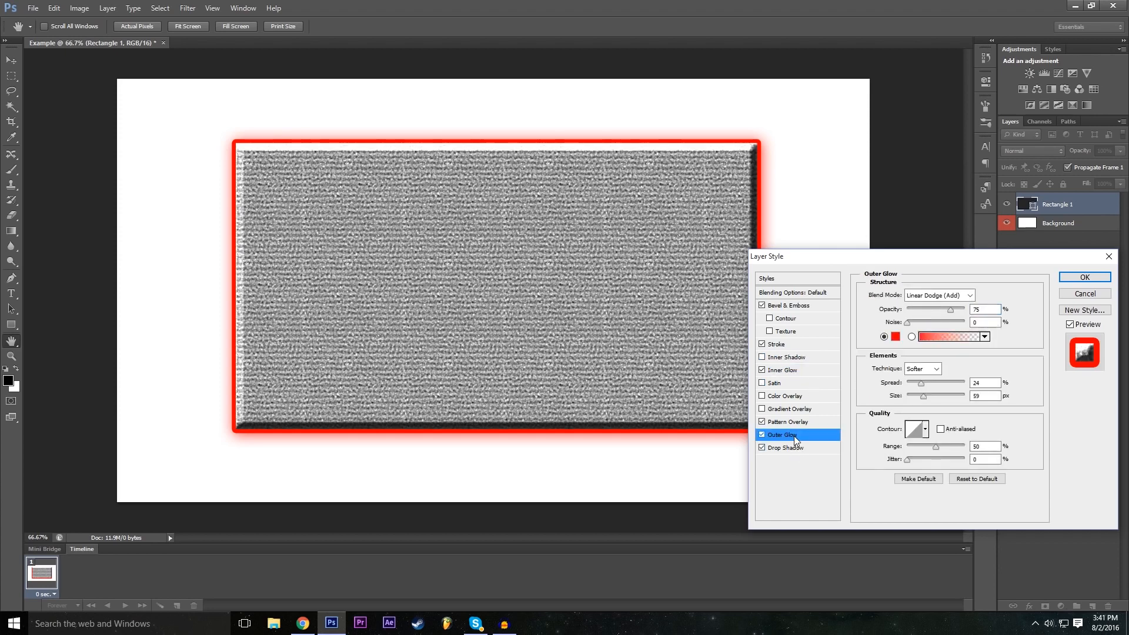
Step: Add a black-to-white linear Gradient Overlay to the rectangle and compare the result with the effect off and on
click(763, 410)
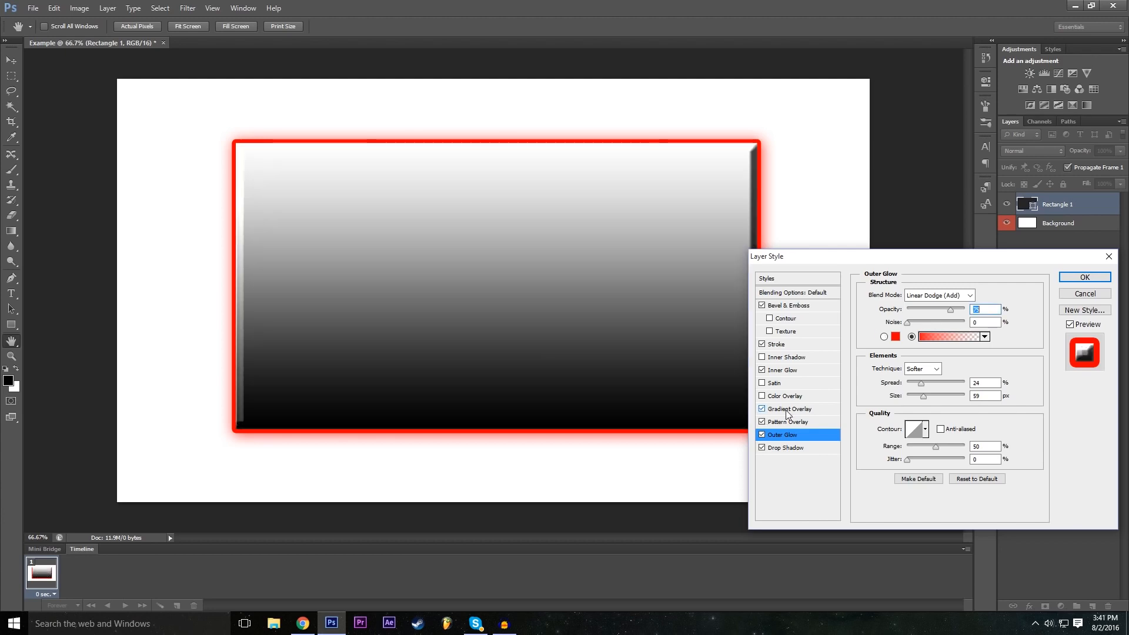
click(788, 409)
click(763, 409)
click(763, 409)
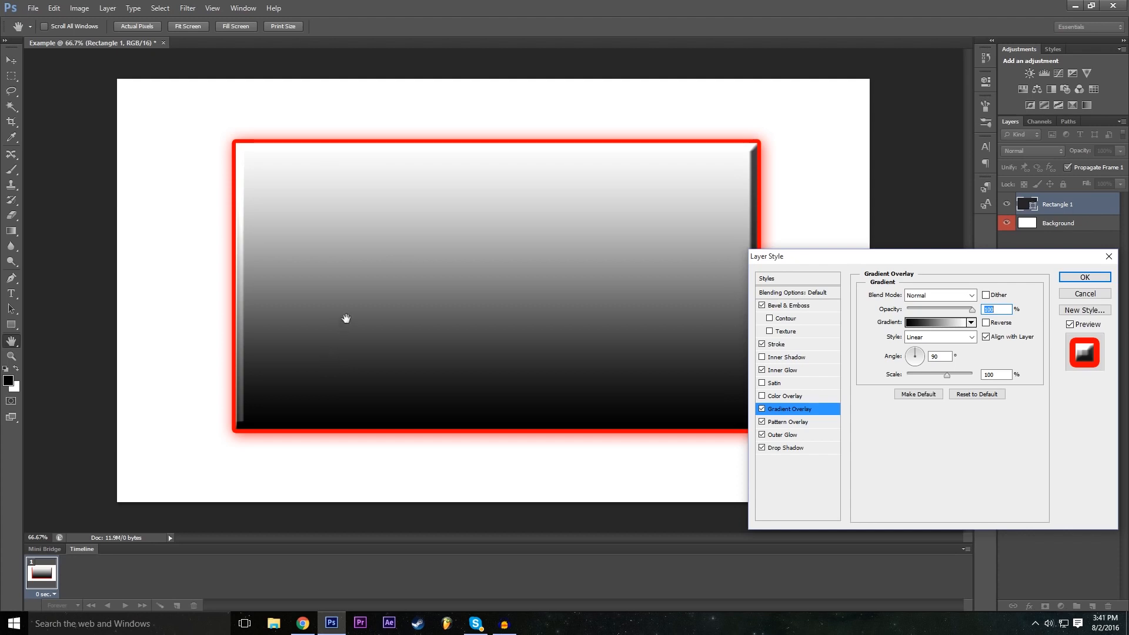
click(761, 305)
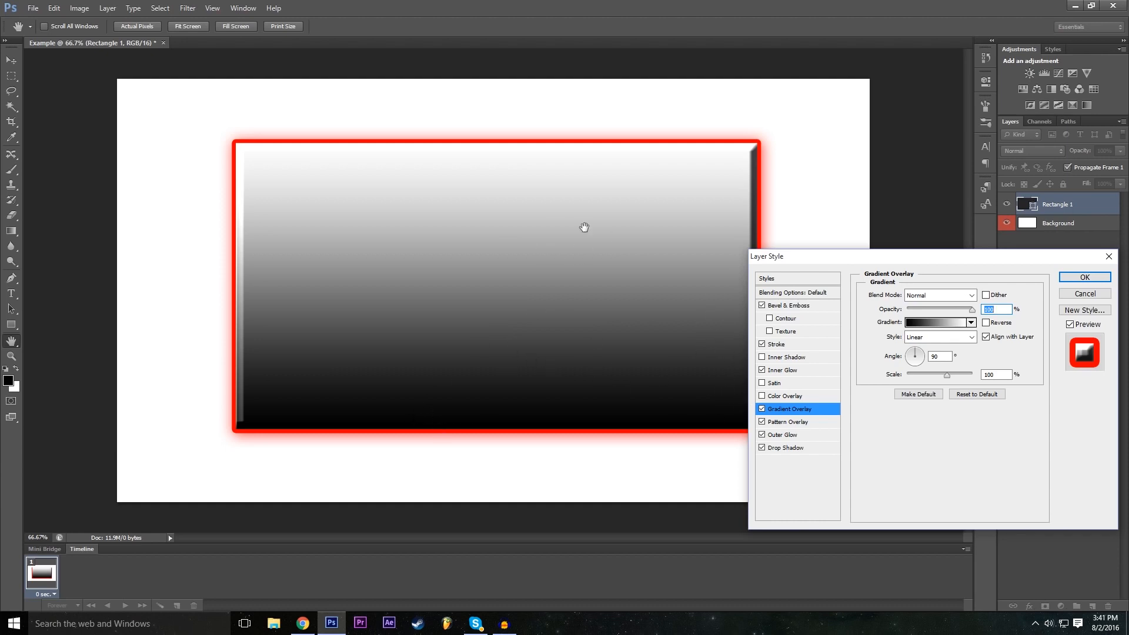
Step: Try several gradient presets on the overlay, including Transparent Stripes and Blue, Red, Yellow, and choose Orange, Yellow, Orange
click(936, 319)
click(806, 292)
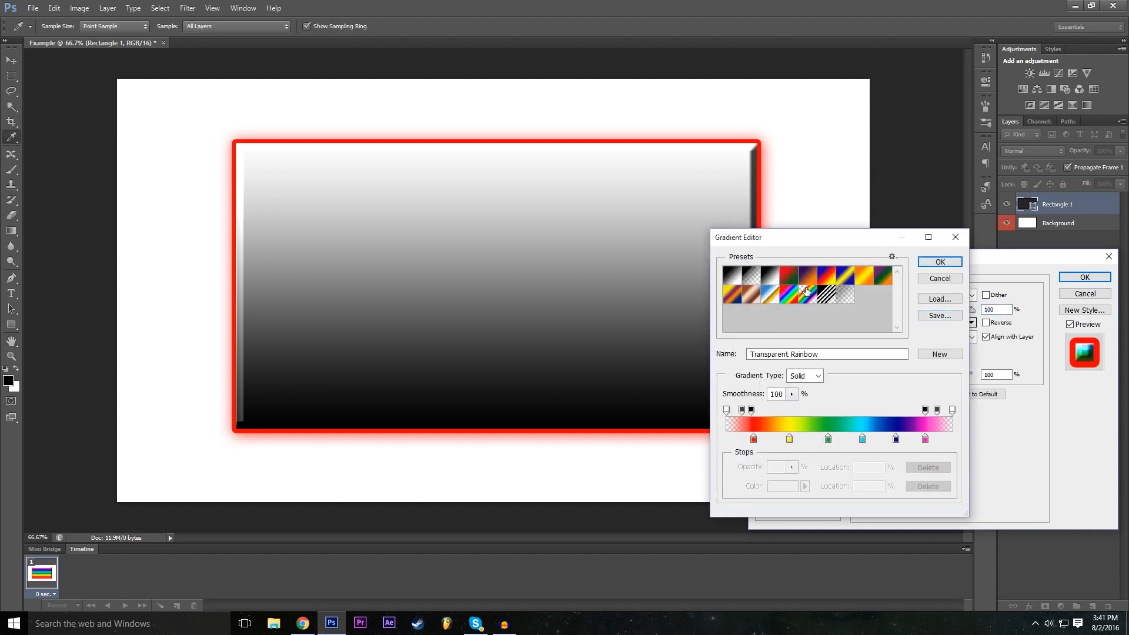
click(825, 297)
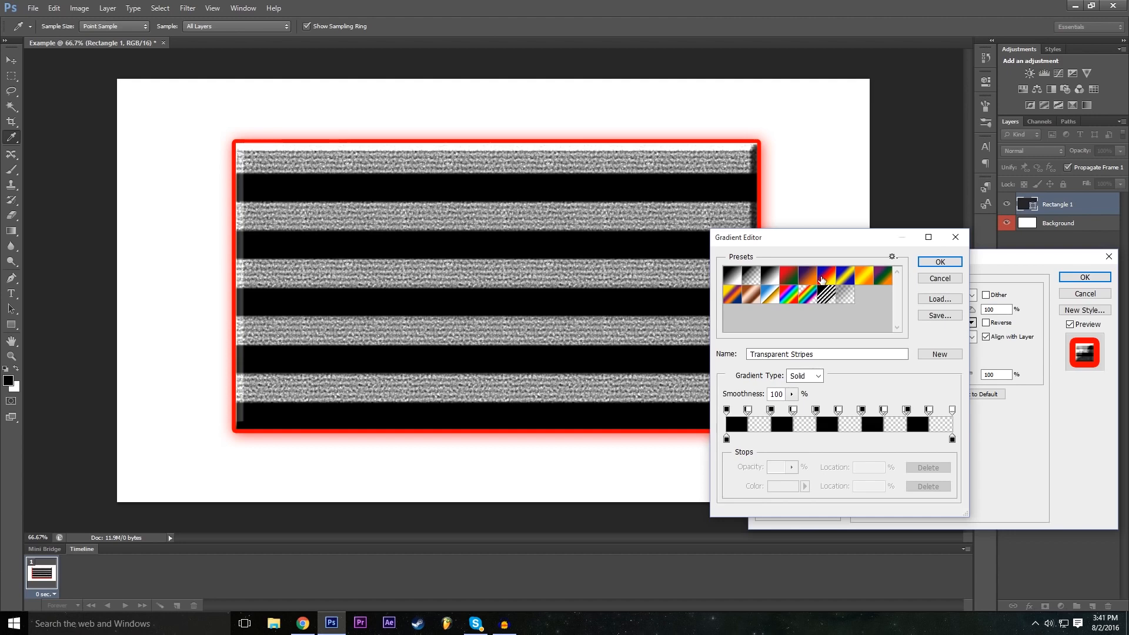
click(806, 281)
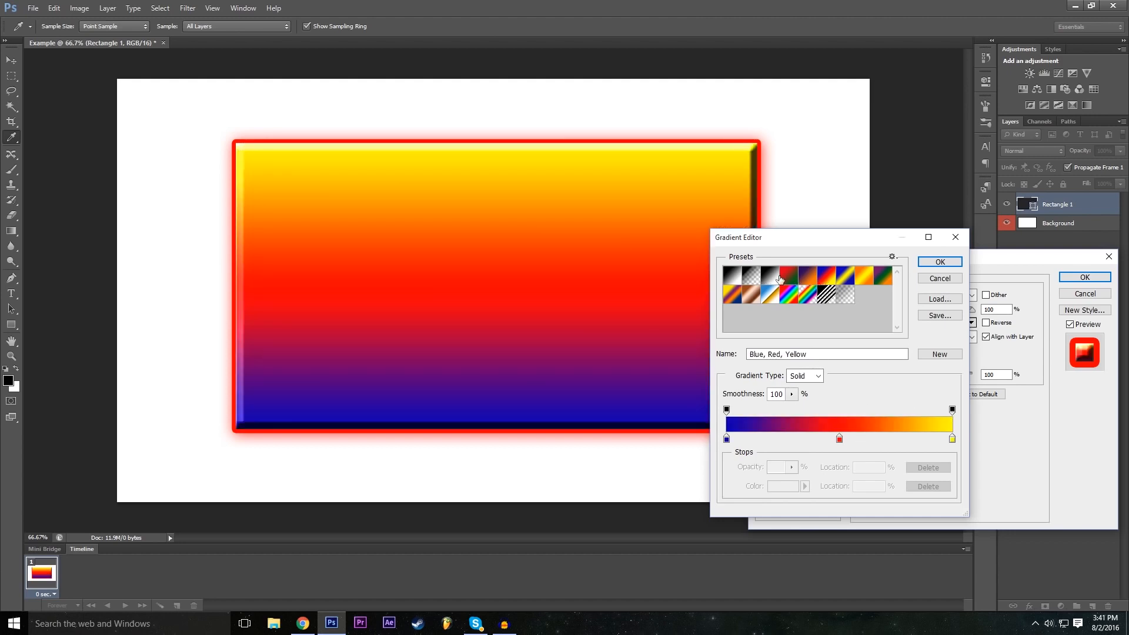
click(777, 280)
click(845, 280)
click(863, 281)
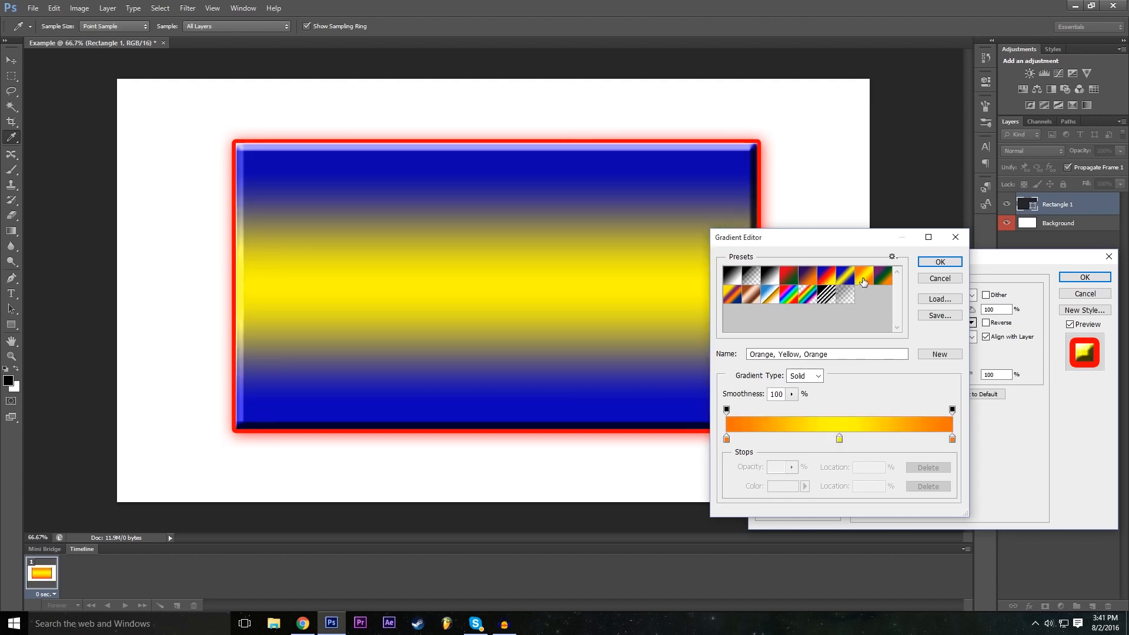
click(847, 279)
click(847, 280)
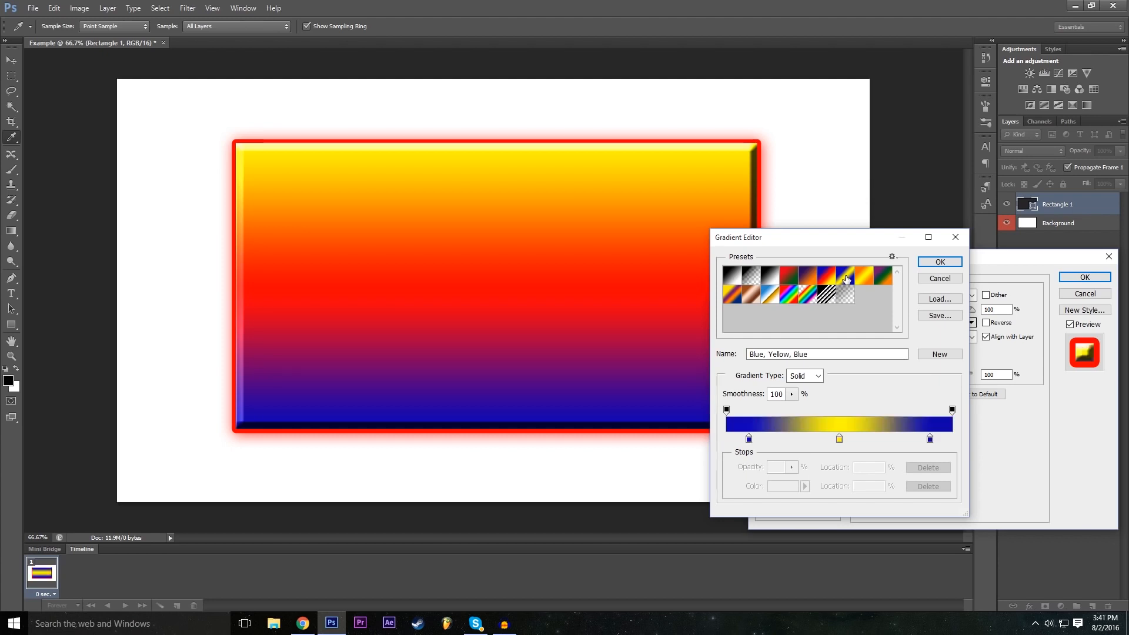
click(863, 279)
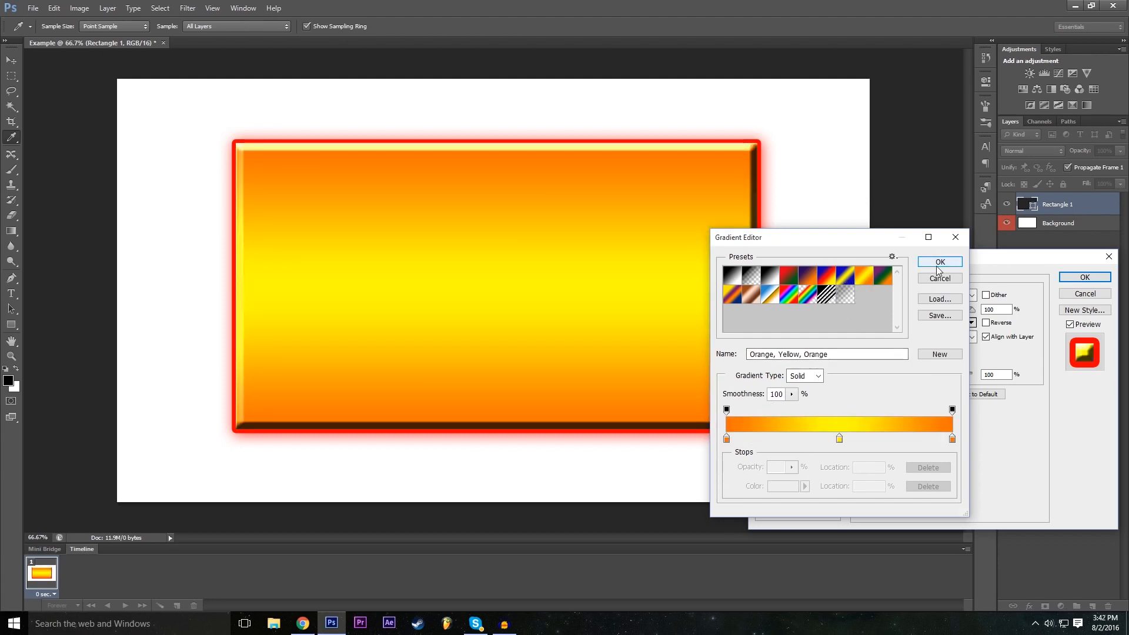
Step: Recolor the gradient's middle color stop to green (00ff1e) and apply the custom gradient to the overlay
click(840, 438)
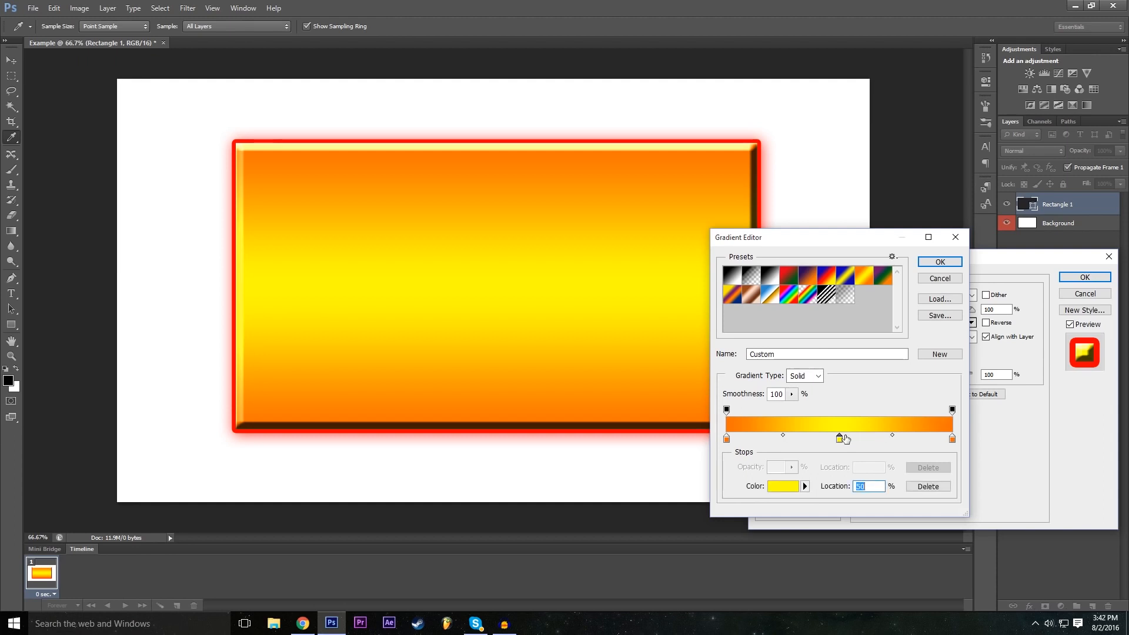
double_click(841, 440)
mouse_move(465, 237)
mouse_down()
mouse_move(457, 260)
mouse_move(475, 204)
mouse_move(488, 305)
mouse_move(489, 203)
mouse_up()
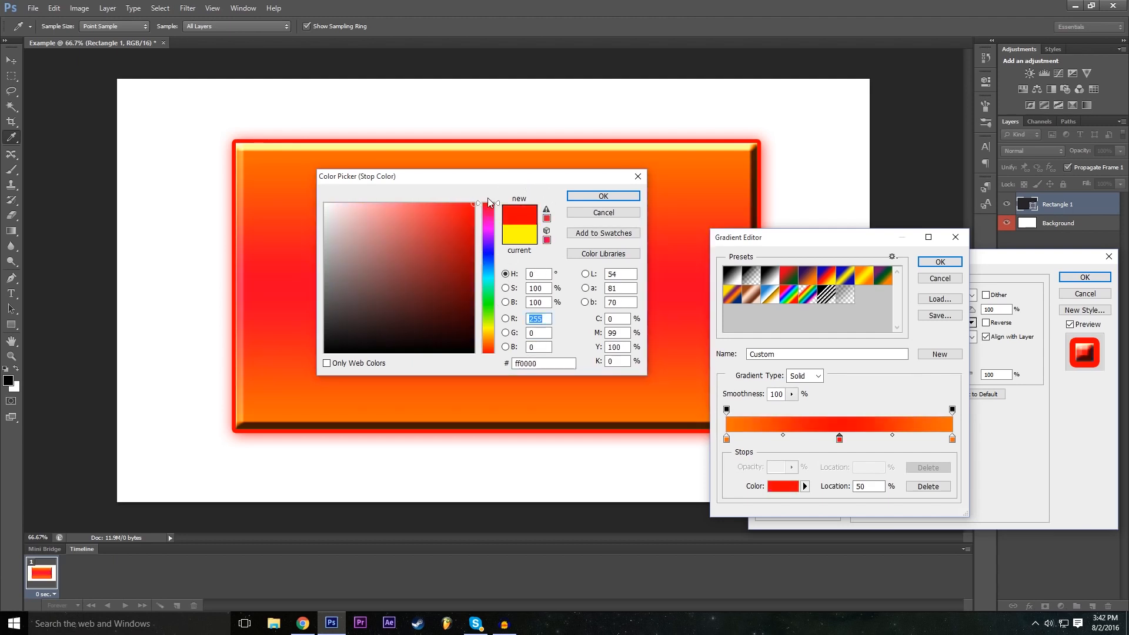
drag(490, 340, 490, 302)
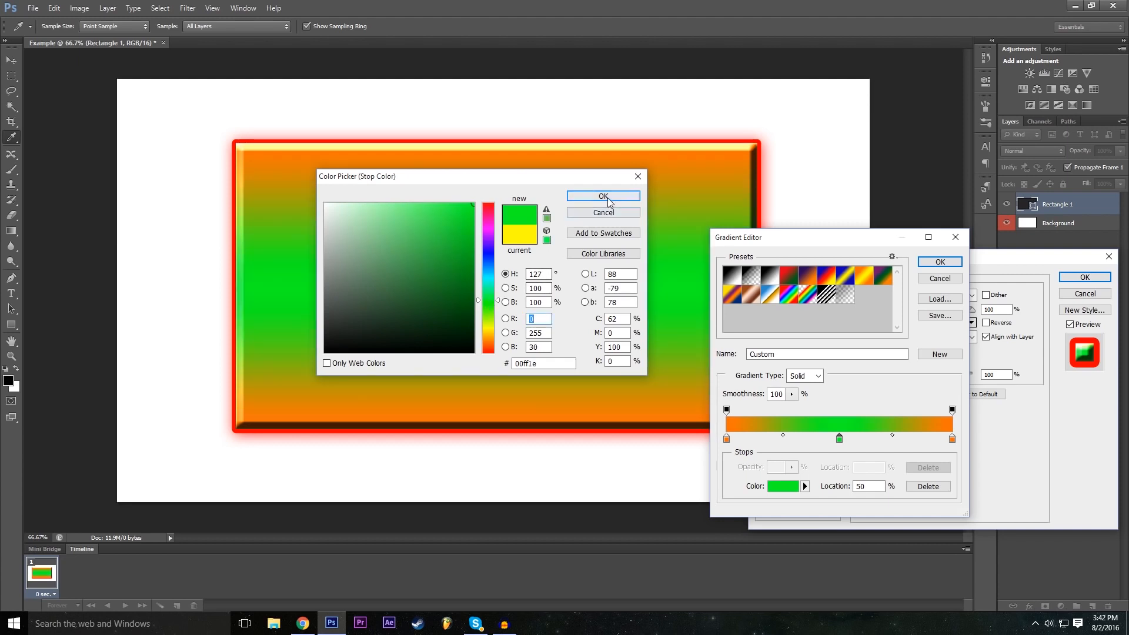
click(600, 196)
click(940, 261)
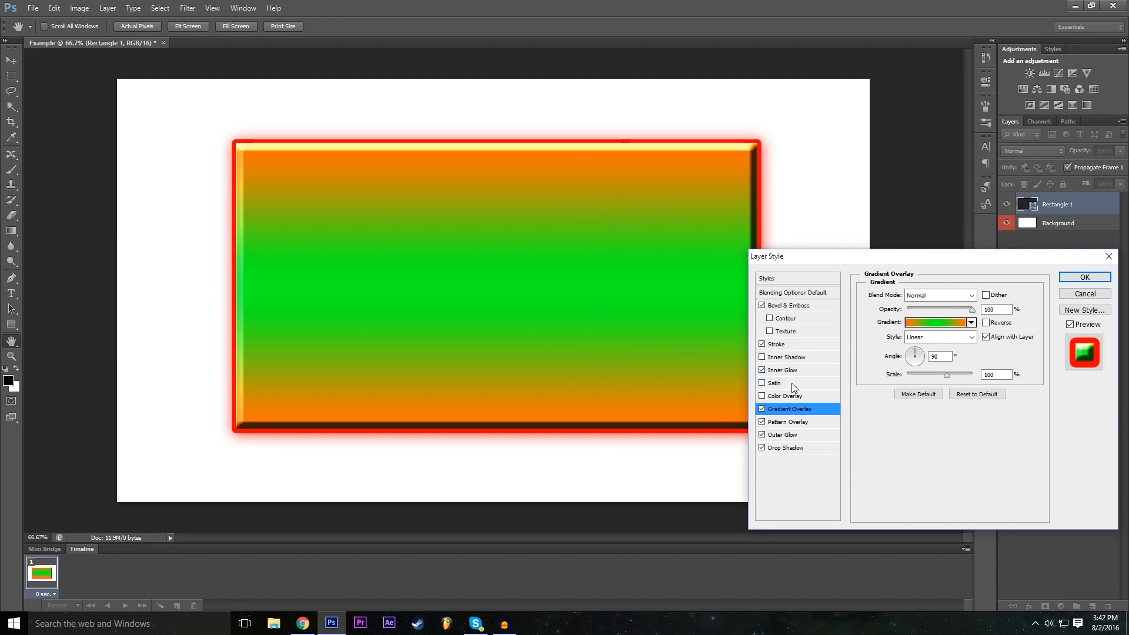
Step: Turn off the Gradient Overlay and move the Layer Style dialog over the middle of the canvas
click(763, 410)
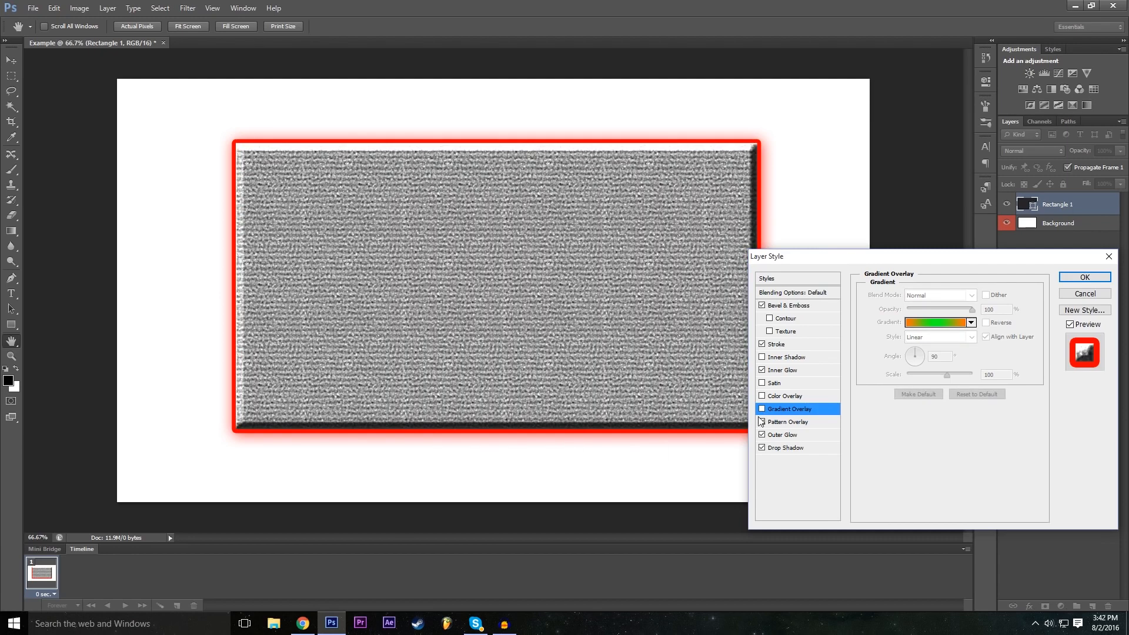
drag(904, 261, 451, 260)
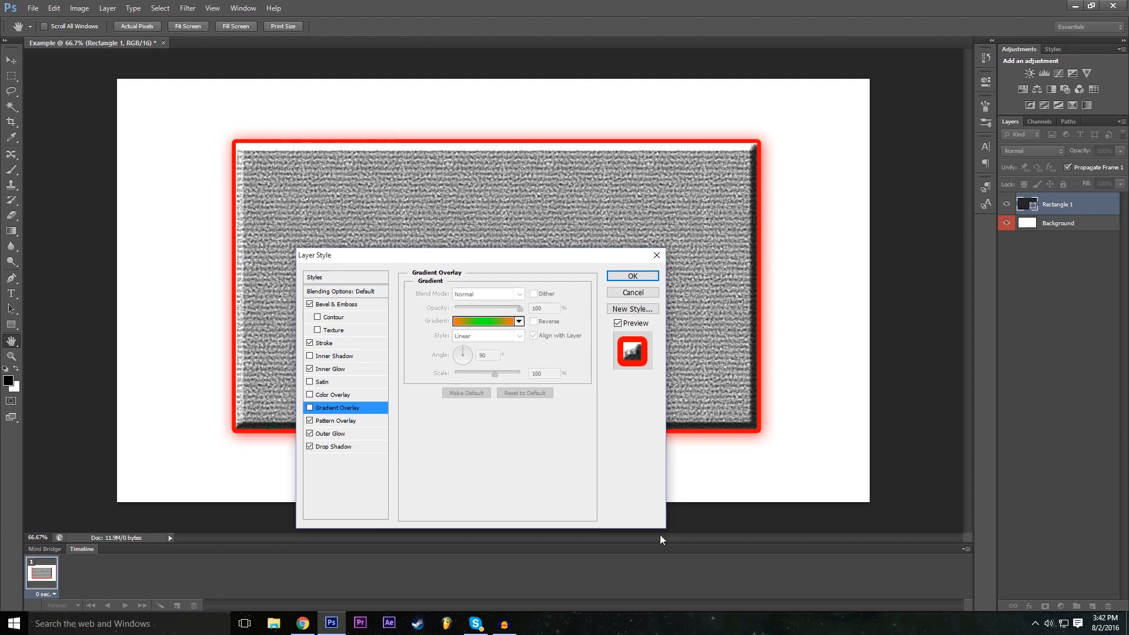
Step: Apply the rectangle's selected layer effects and close the Layer Style dialog
click(654, 278)
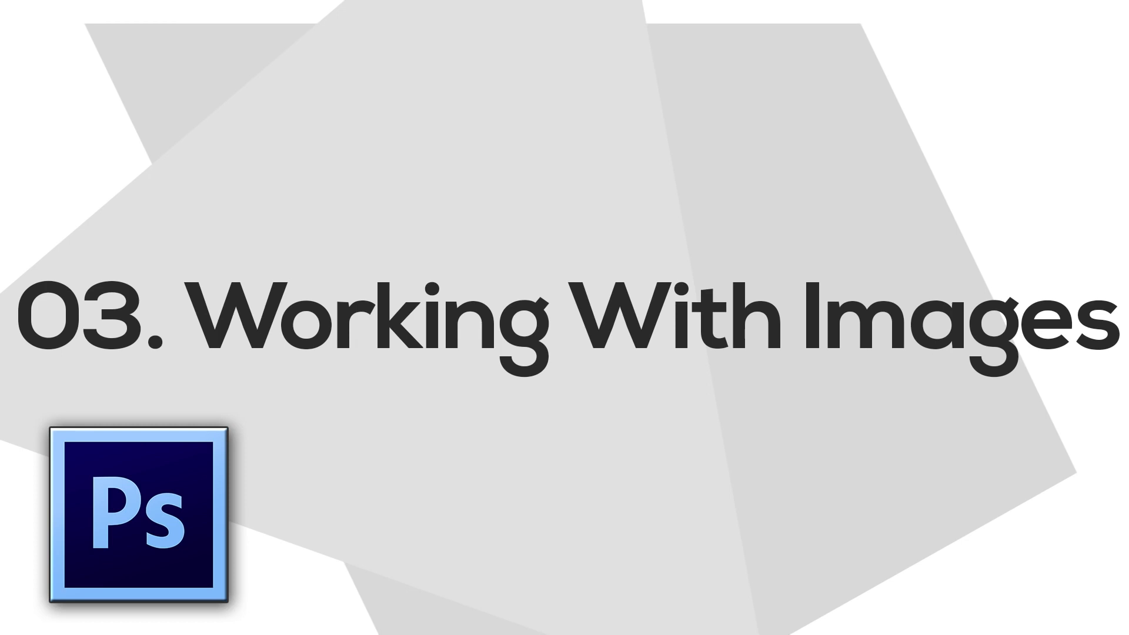
click(32, 8)
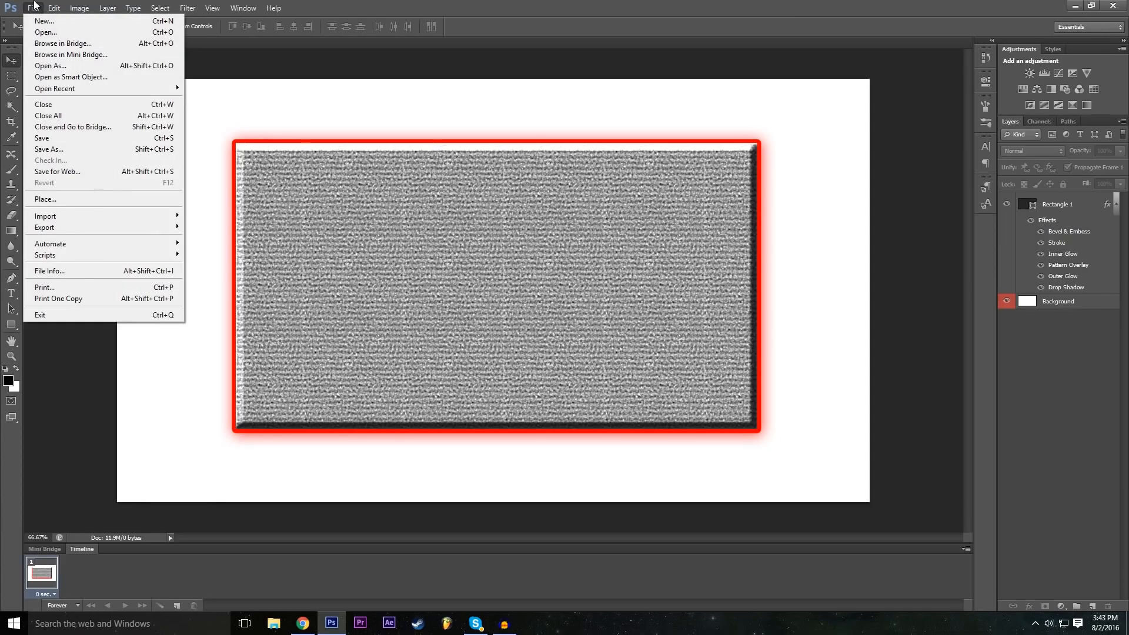
click(81, 203)
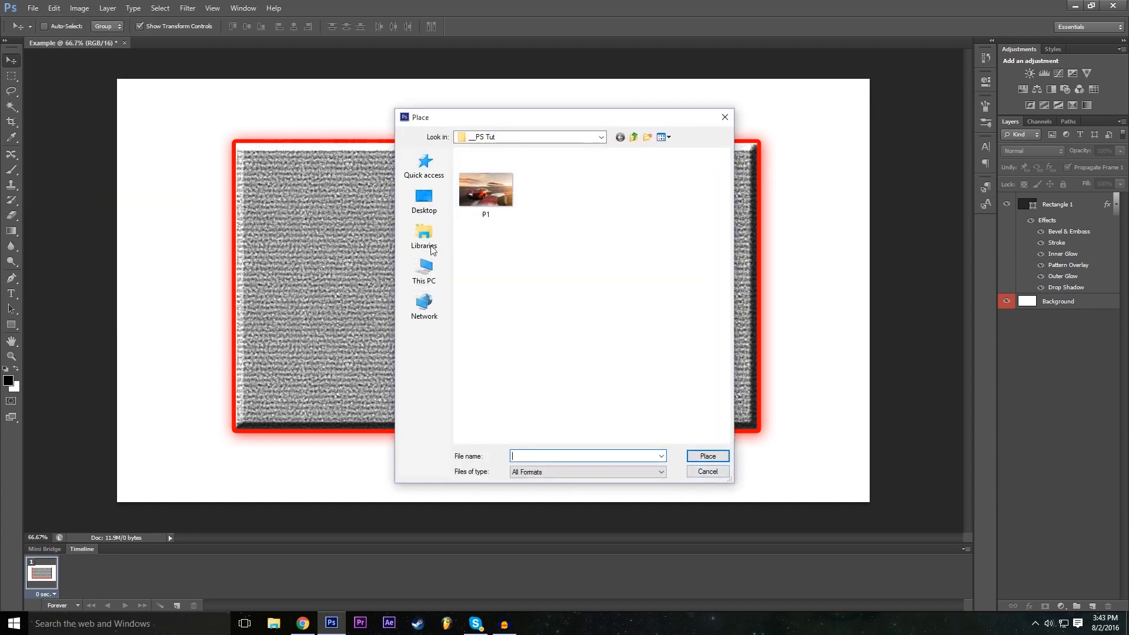
click(492, 194)
click(707, 456)
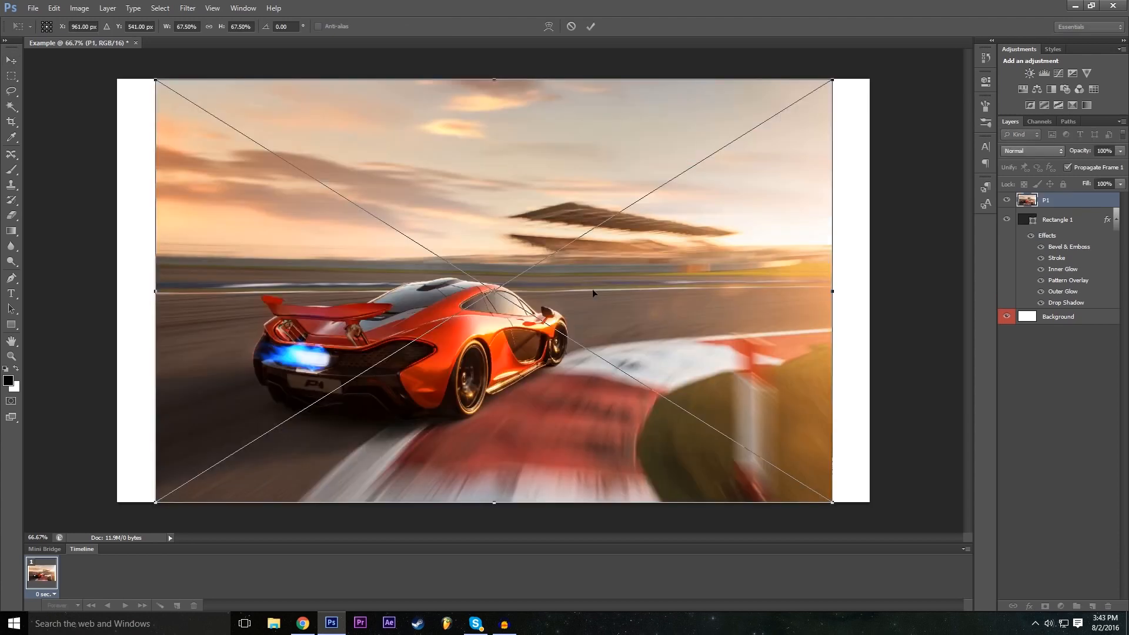
click(571, 27)
Step: Open the P1 image as its own document, look back at the Example document and return to P1
click(33, 8)
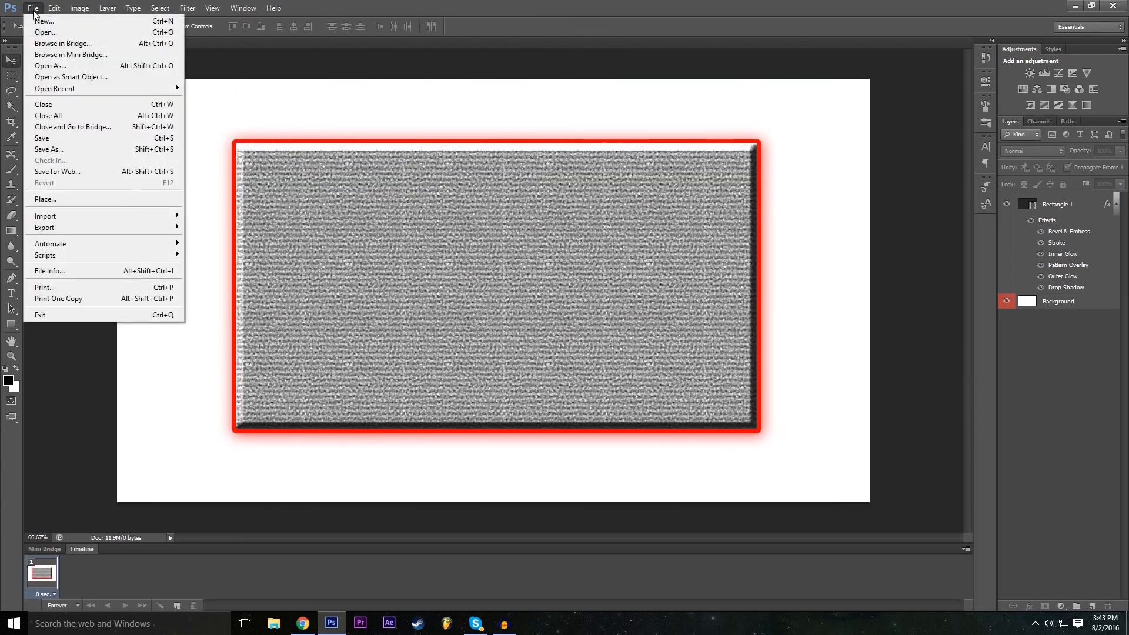
click(36, 32)
click(489, 193)
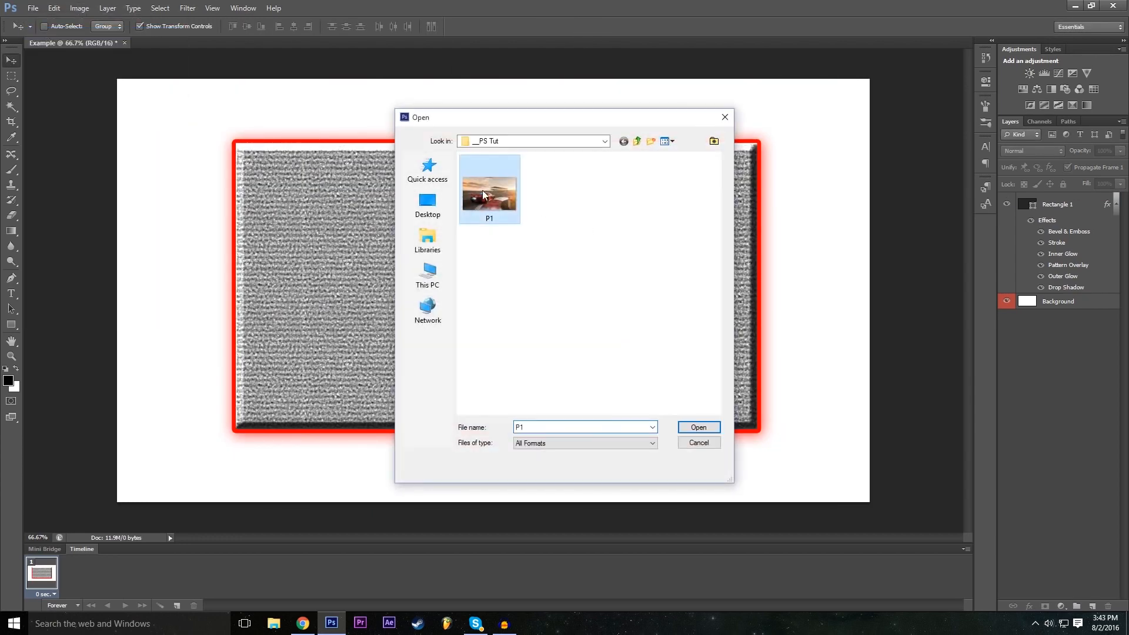
click(697, 427)
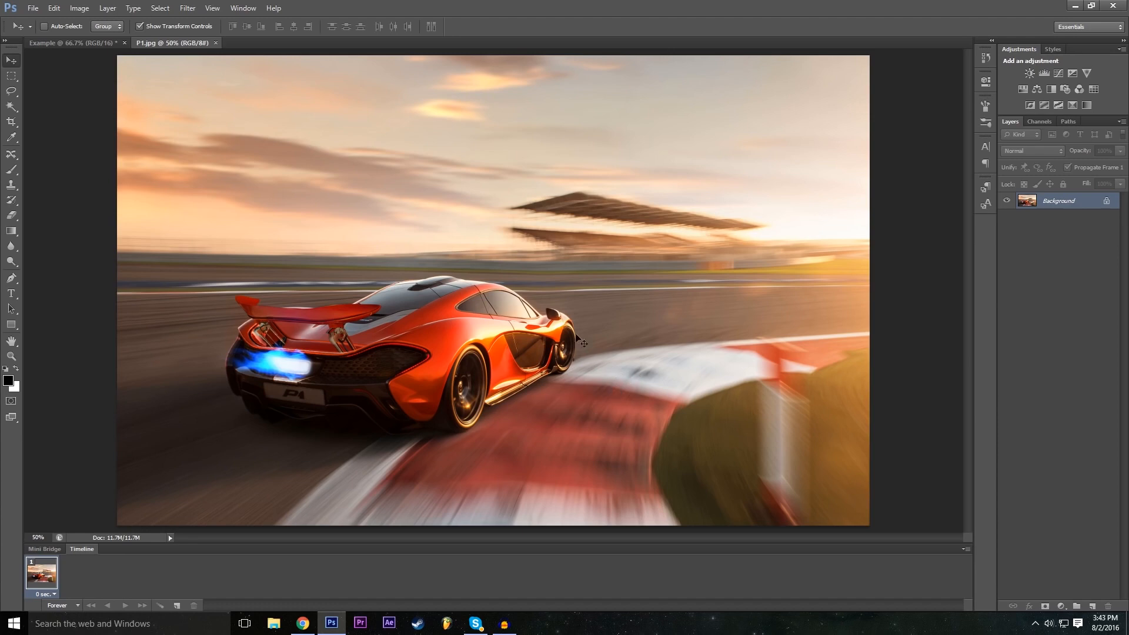
click(105, 44)
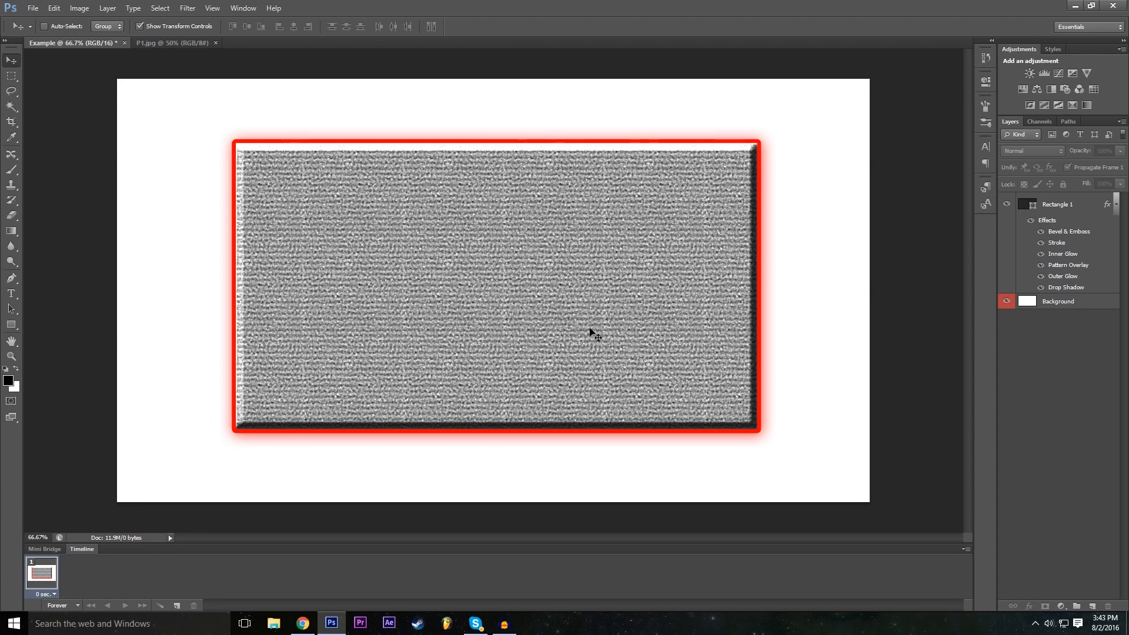
click(175, 43)
click(33, 8)
click(68, 201)
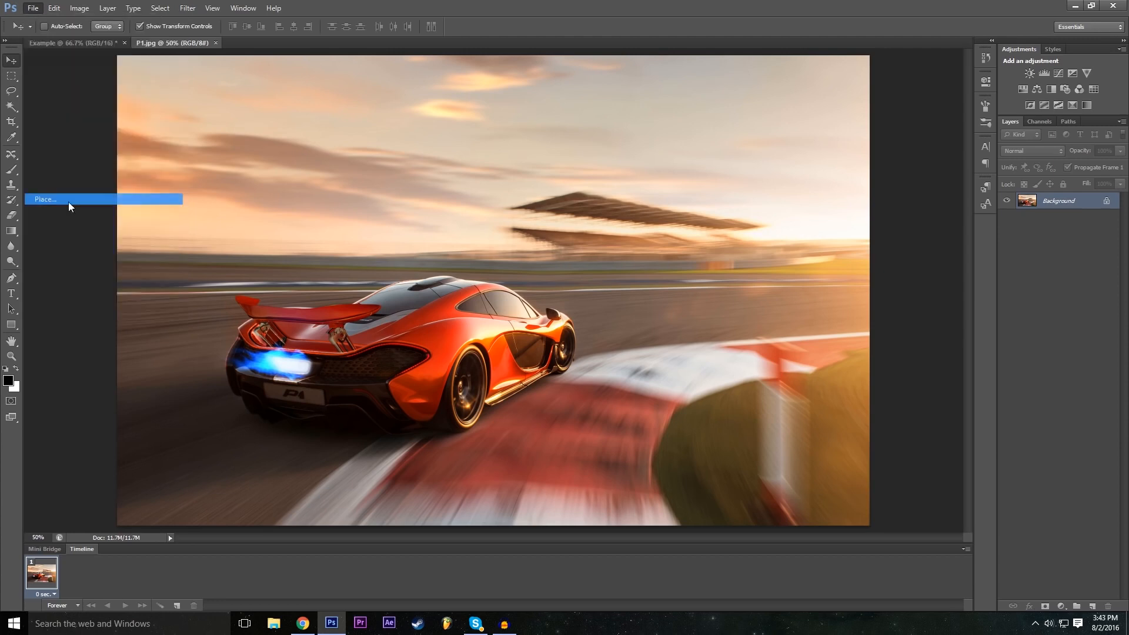
click(712, 473)
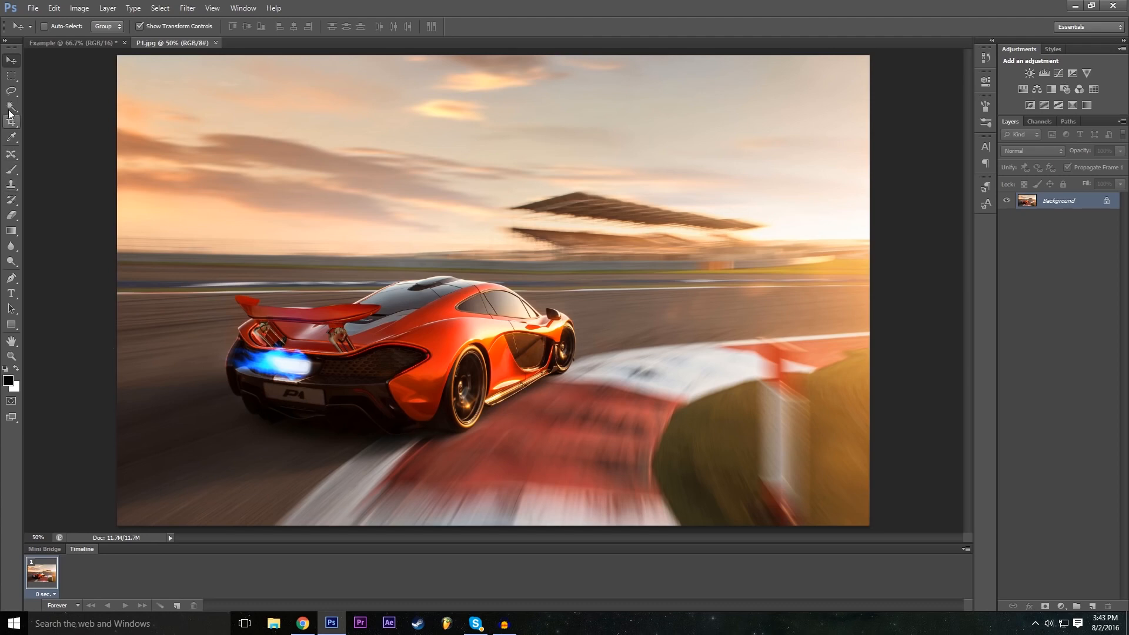
Step: Pick the Lasso tool and examine the car's outline at 100% magnification before returning to 50%
click(11, 92)
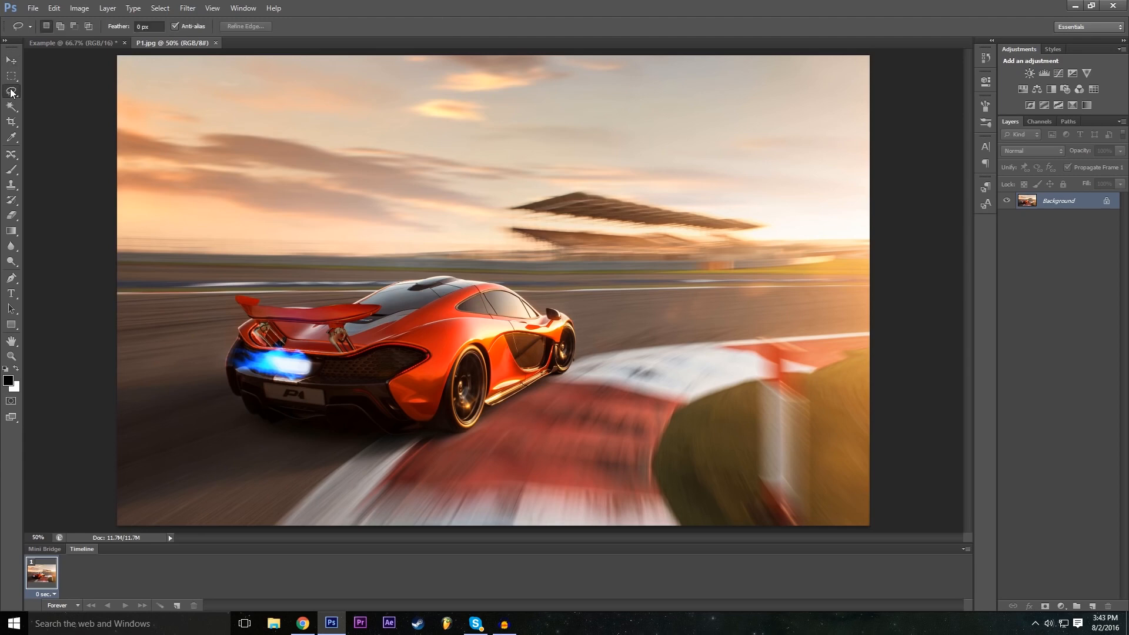
click(35, 537)
text(1)
key(Return)
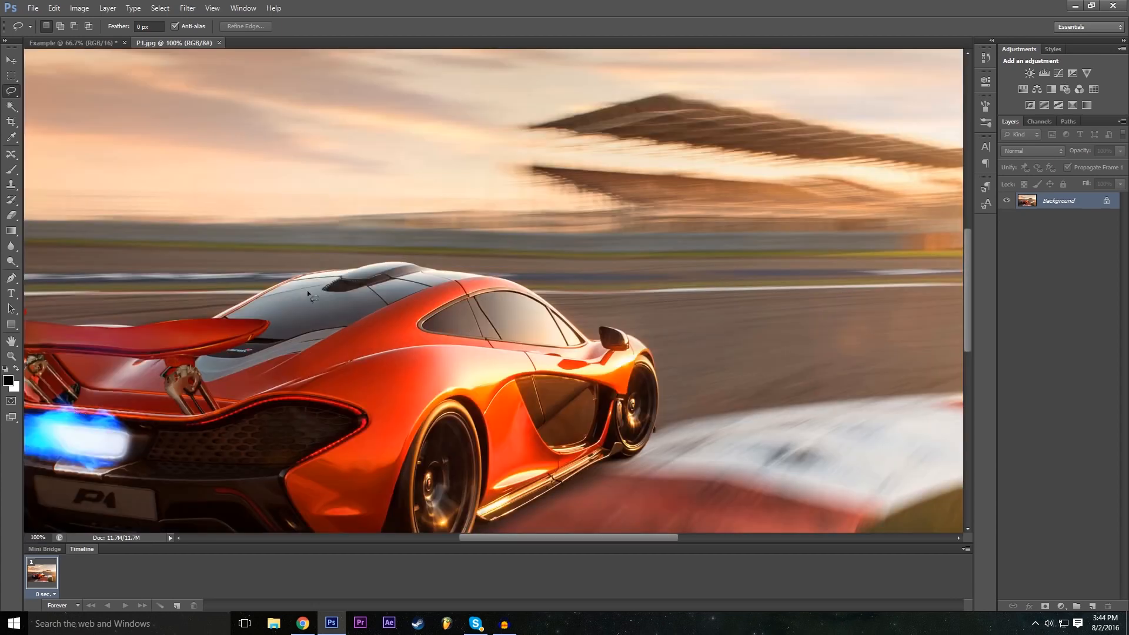
scroll(308, 293, down, 2)
scroll(608, 343, down, 2)
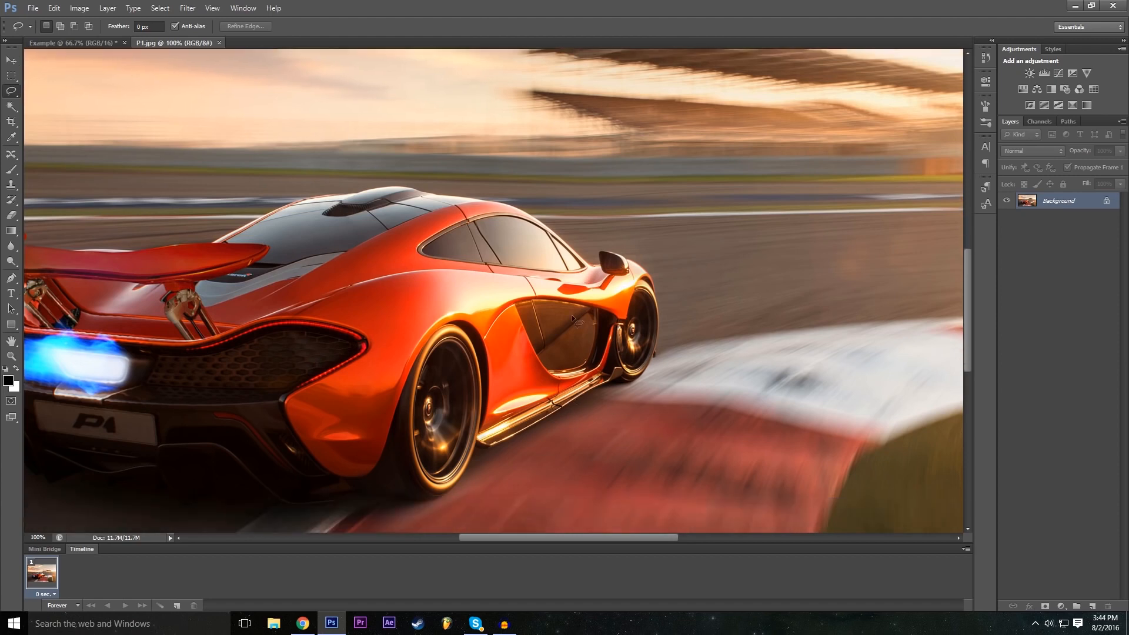
scroll(627, 362, down, 1)
drag(514, 540, 481, 541)
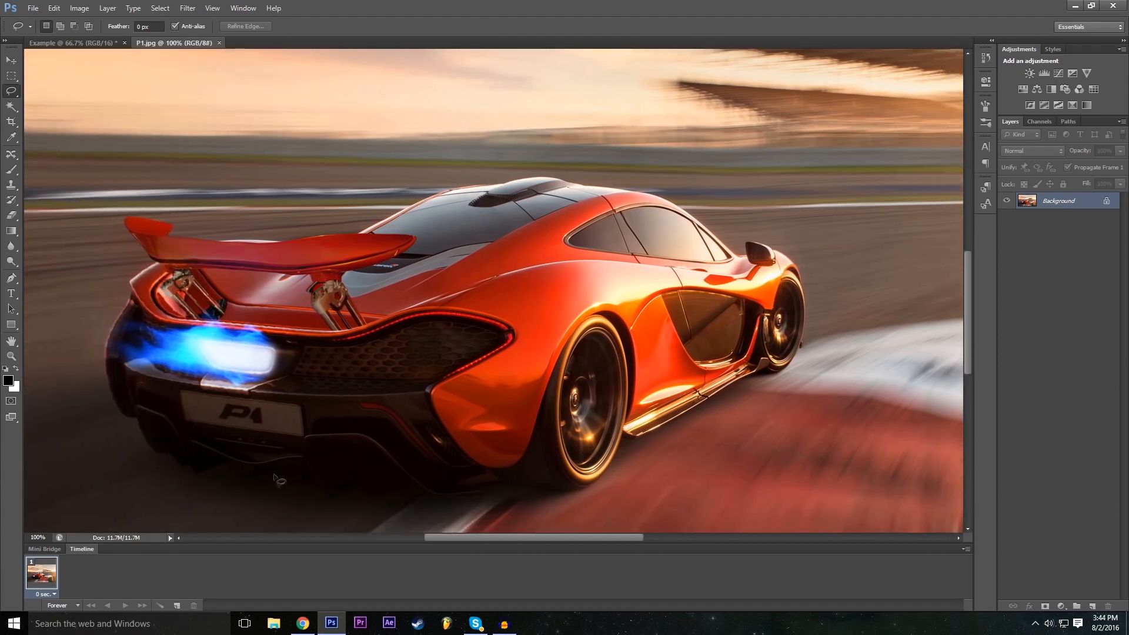
click(39, 537)
text(50)
key(Return)
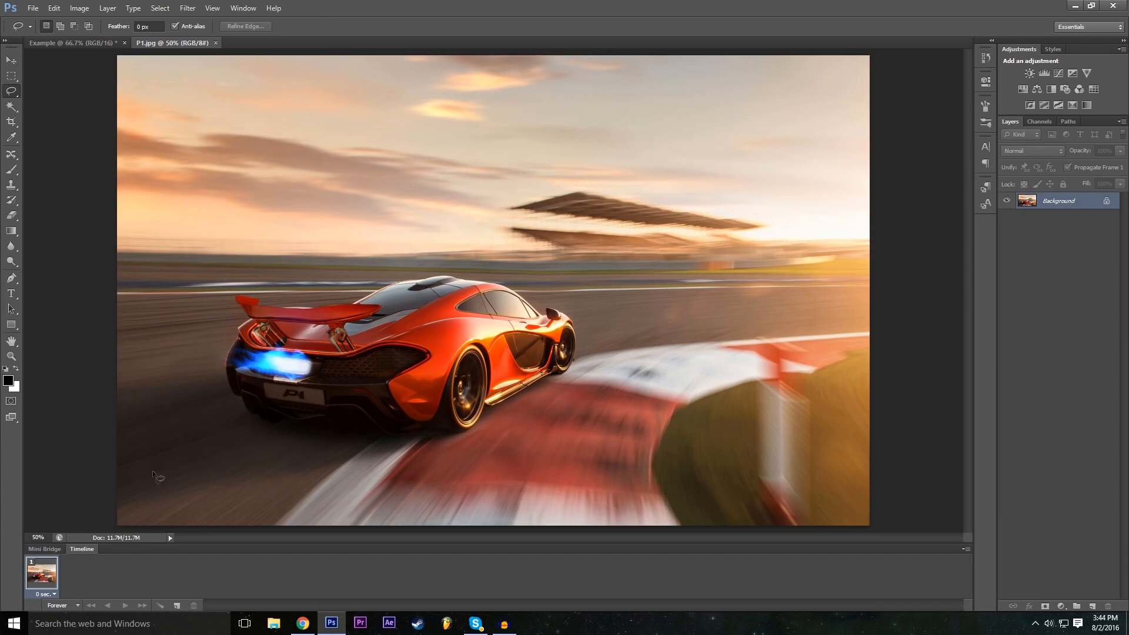
Step: Select the whole car by tracing closely around its outline with the Lasso tool at 100% magnification
click(37, 537)
text(1200)
text(00)
key(Return)
scroll(143, 279, down, 3)
drag(570, 537, 538, 537)
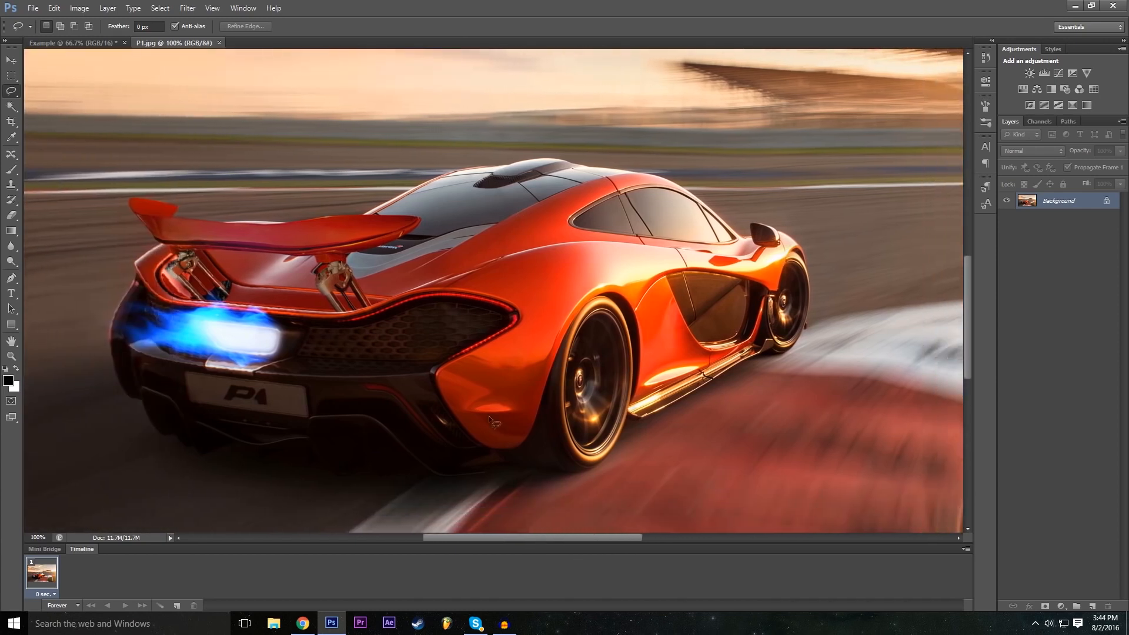
scroll(970, 318, down, 1)
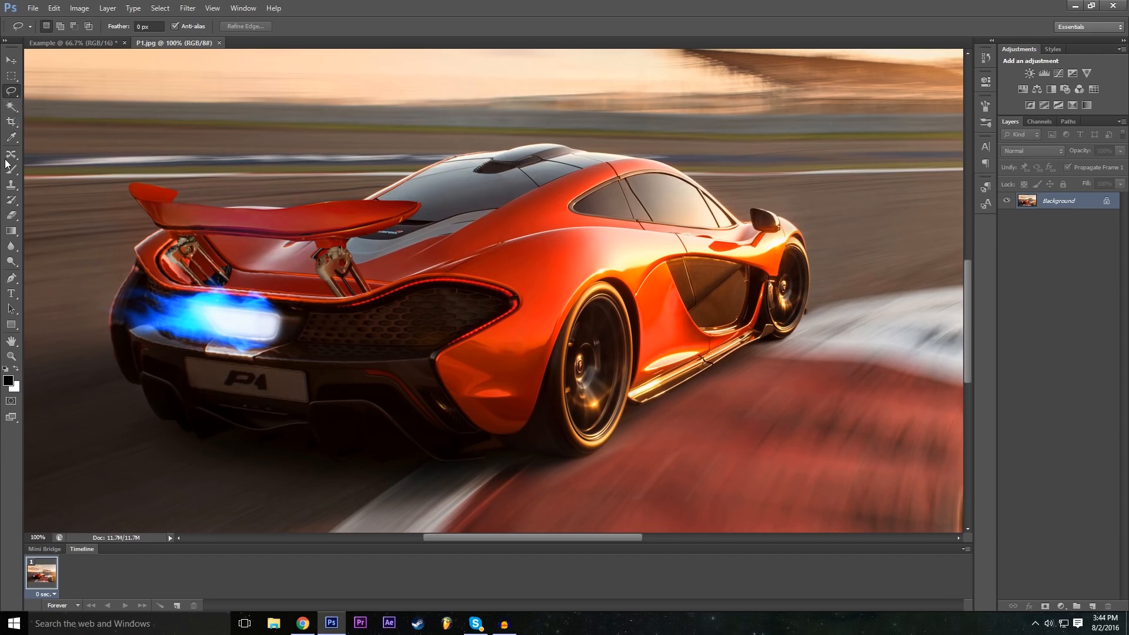
mouse_move(141, 387)
mouse_down()
mouse_move(153, 416)
mouse_move(195, 437)
mouse_move(229, 434)
mouse_move(339, 462)
mouse_move(385, 465)
mouse_move(406, 451)
mouse_move(450, 463)
mouse_move(564, 461)
mouse_up()
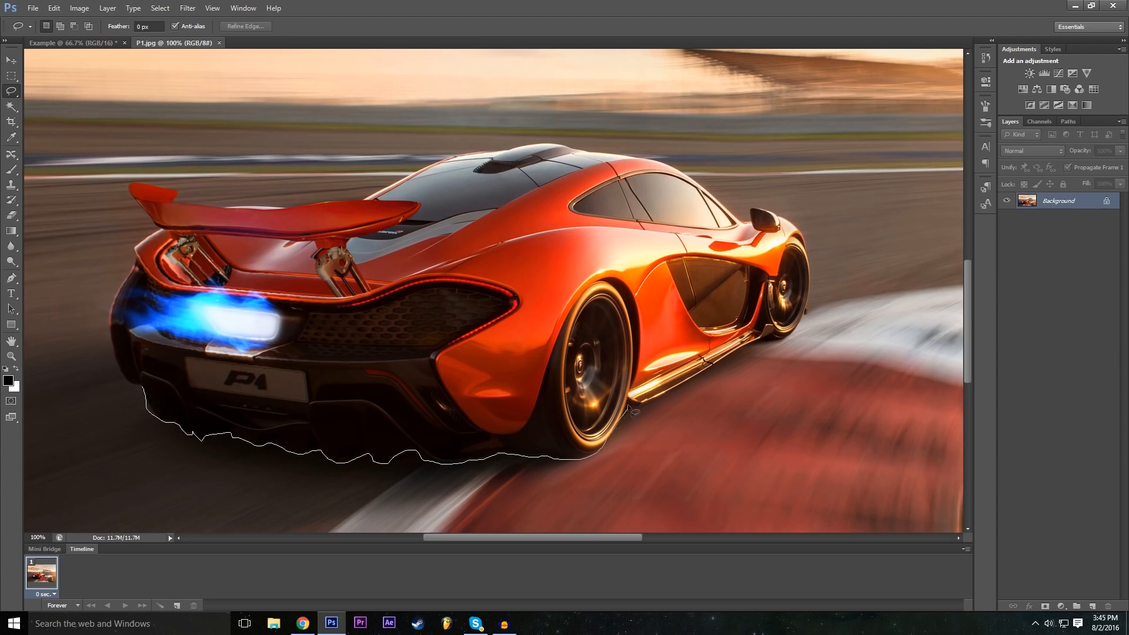
drag(645, 404, 669, 393)
drag(722, 361, 799, 326)
mouse_move(792, 221)
mouse_down()
mouse_move(749, 206)
mouse_move(747, 223)
mouse_move(749, 206)
mouse_move(649, 162)
mouse_move(540, 145)
mouse_move(455, 153)
mouse_move(356, 206)
mouse_move(292, 214)
mouse_move(212, 211)
mouse_move(128, 187)
mouse_move(154, 228)
mouse_move(135, 255)
mouse_move(115, 359)
mouse_move(149, 395)
mouse_up()
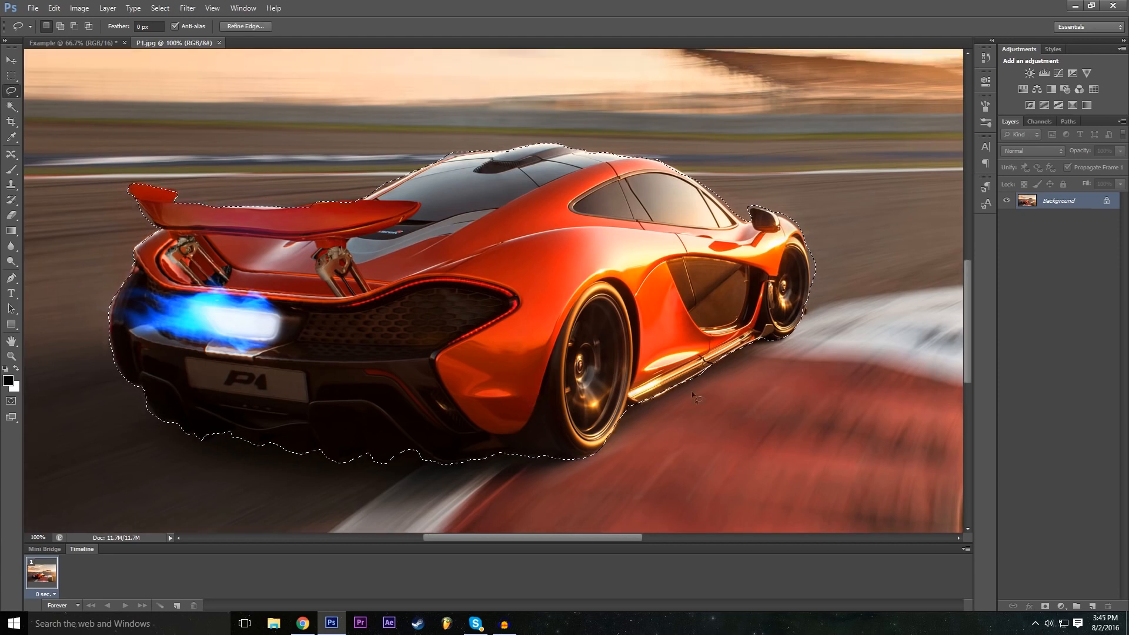
Step: Convert the locked Background into a regular layer named Mclaren while viewing the whole image at 50%
click(38, 538)
text(50)
key(Return)
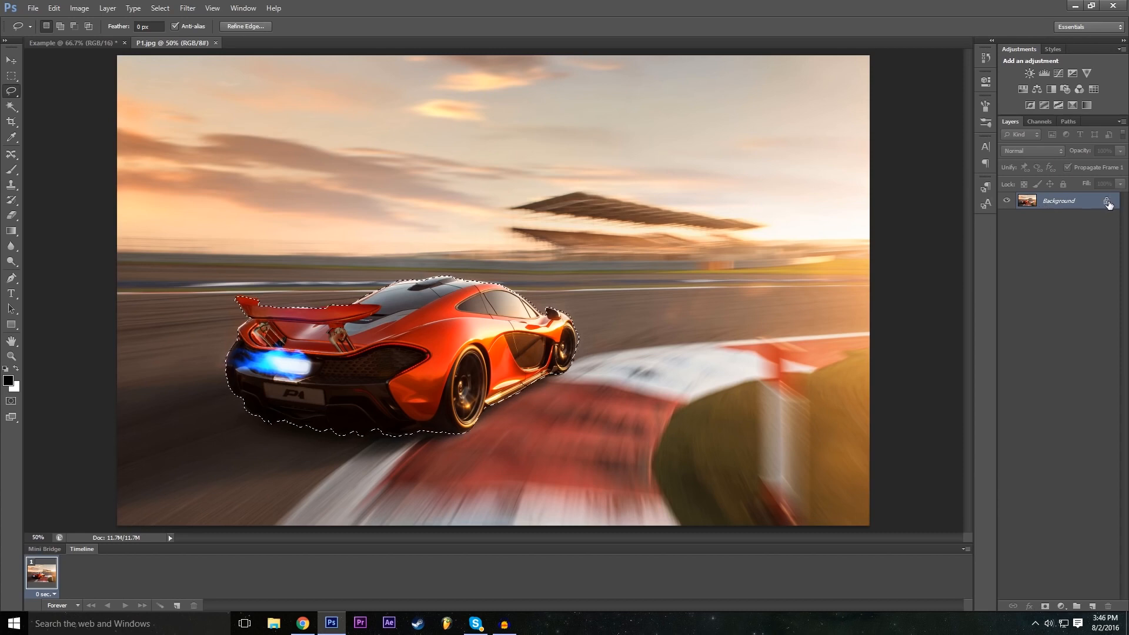
double_click(1107, 203)
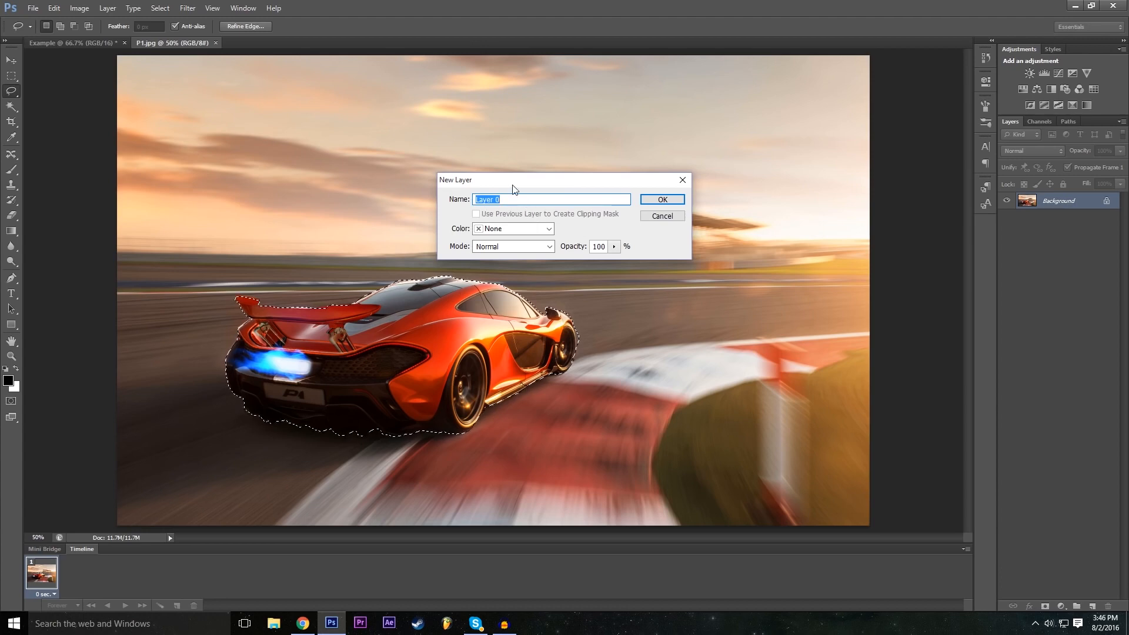
text(Mclaren)
key(Return)
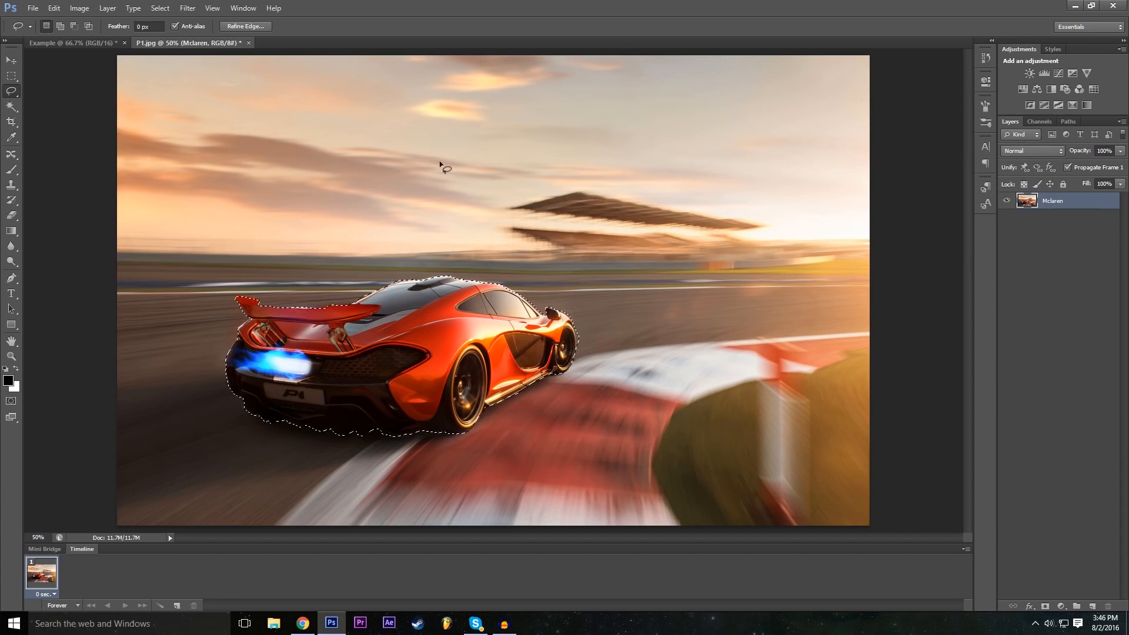
Step: Copy the selected car onto a new layer and check the cutout by hiding and reshowing the Mclaren layer
key(ctrl+c)
key(ctrl+v)
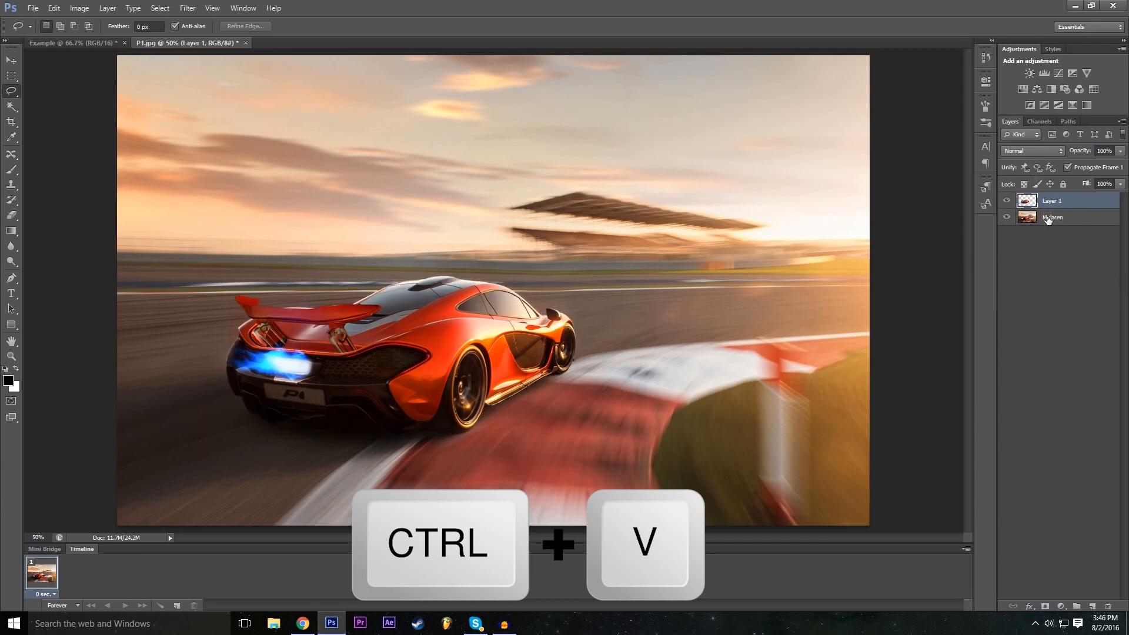
click(1006, 218)
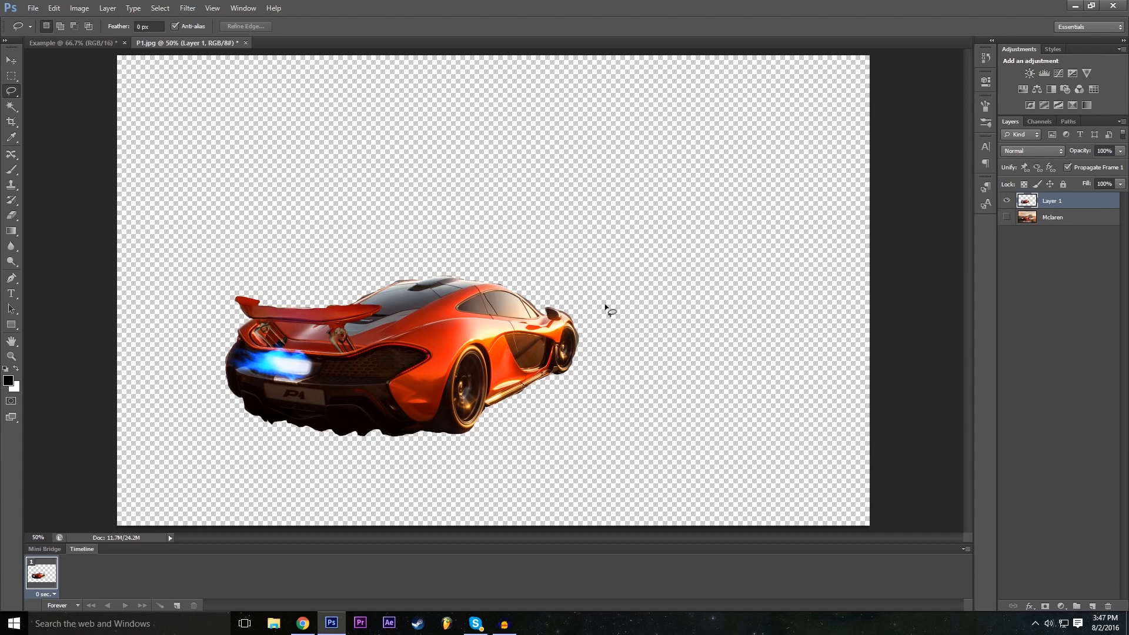
click(1007, 217)
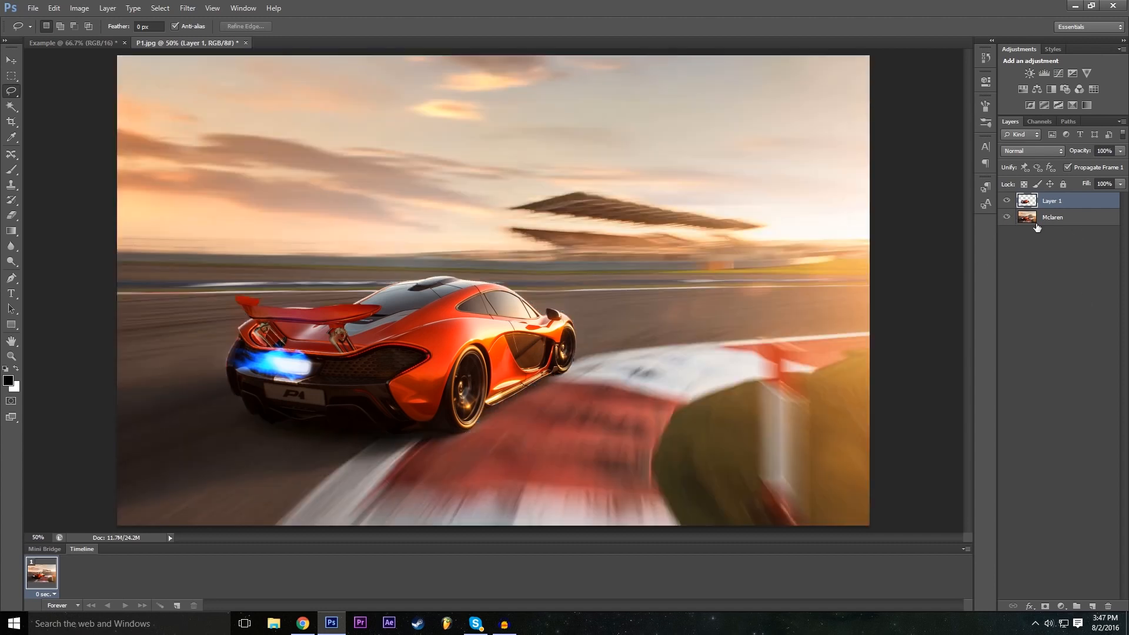
Step: Move the copied car around with the Move tool and leave it overlapping the original, slightly up and to the right
click(11, 60)
mouse_move(438, 346)
mouse_down()
mouse_move(627, 364)
mouse_move(364, 328)
mouse_move(480, 334)
mouse_up()
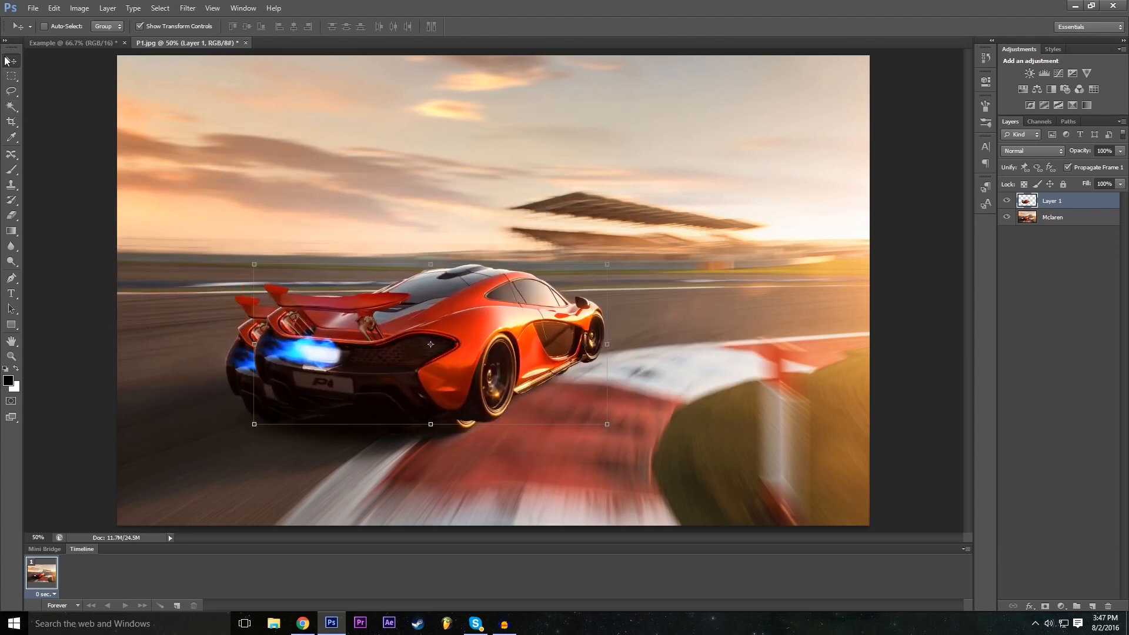
mouse_move(490, 369)
mouse_down()
mouse_move(453, 380)
mouse_move(613, 379)
mouse_move(519, 274)
mouse_move(626, 370)
mouse_move(457, 363)
mouse_move(612, 415)
mouse_move(498, 380)
mouse_up()
drag(312, 293, 413, 308)
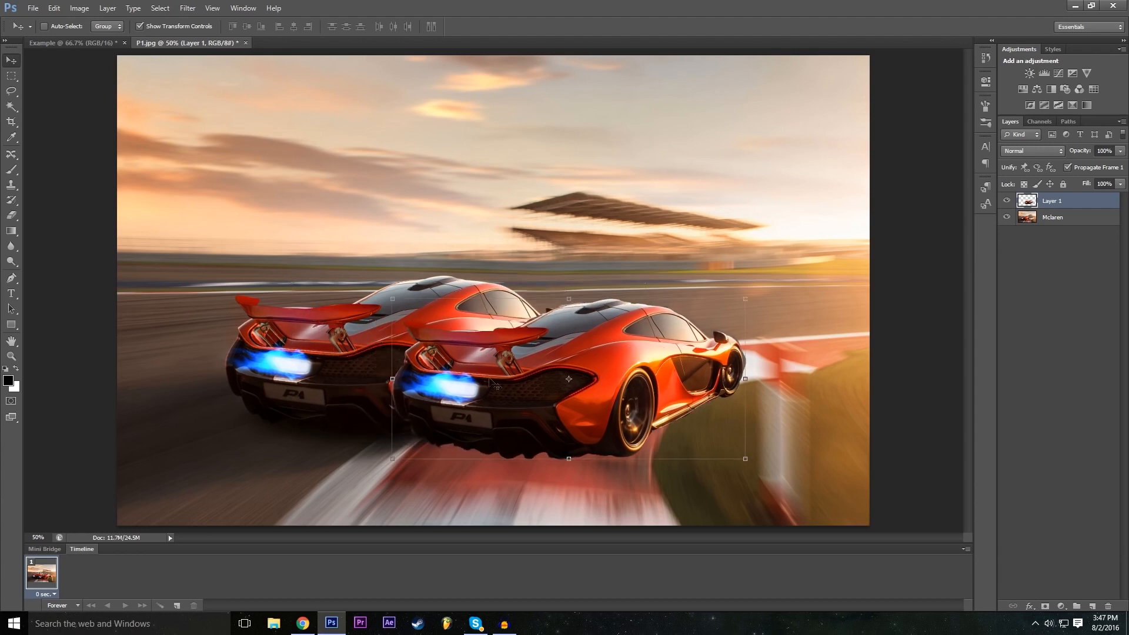
drag(546, 436, 466, 391)
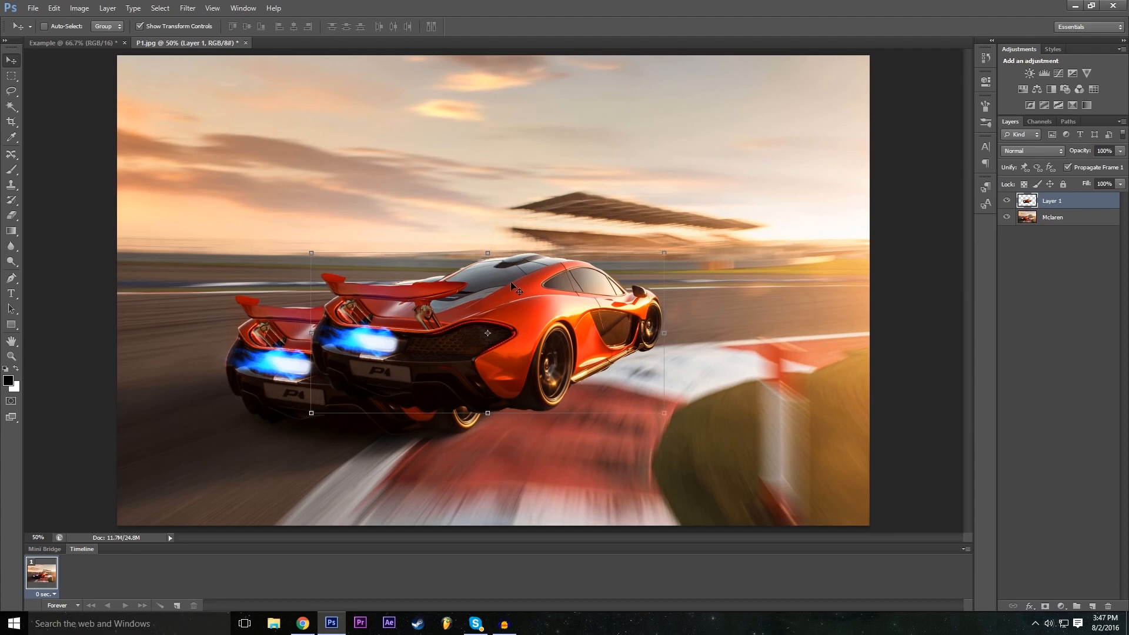
Step: Try flipping the car copy vertically in Free Transform with a height of -100%, and restore the height to 100%
key(ctrl+t)
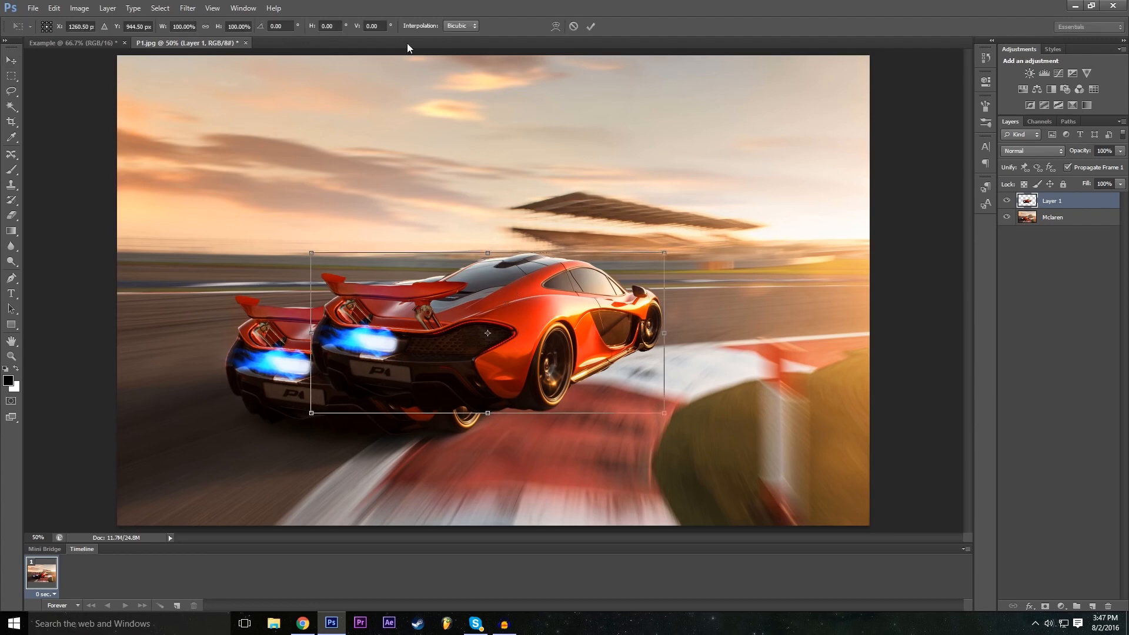
click(228, 26)
text(-)
key(Return)
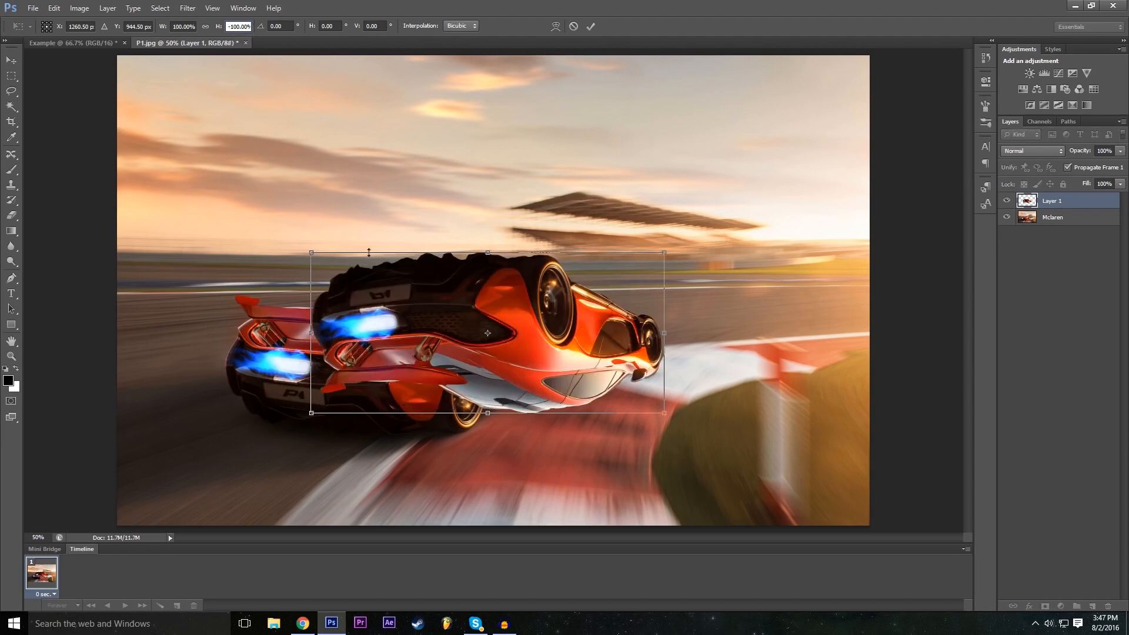
key(Delete)
key(Return)
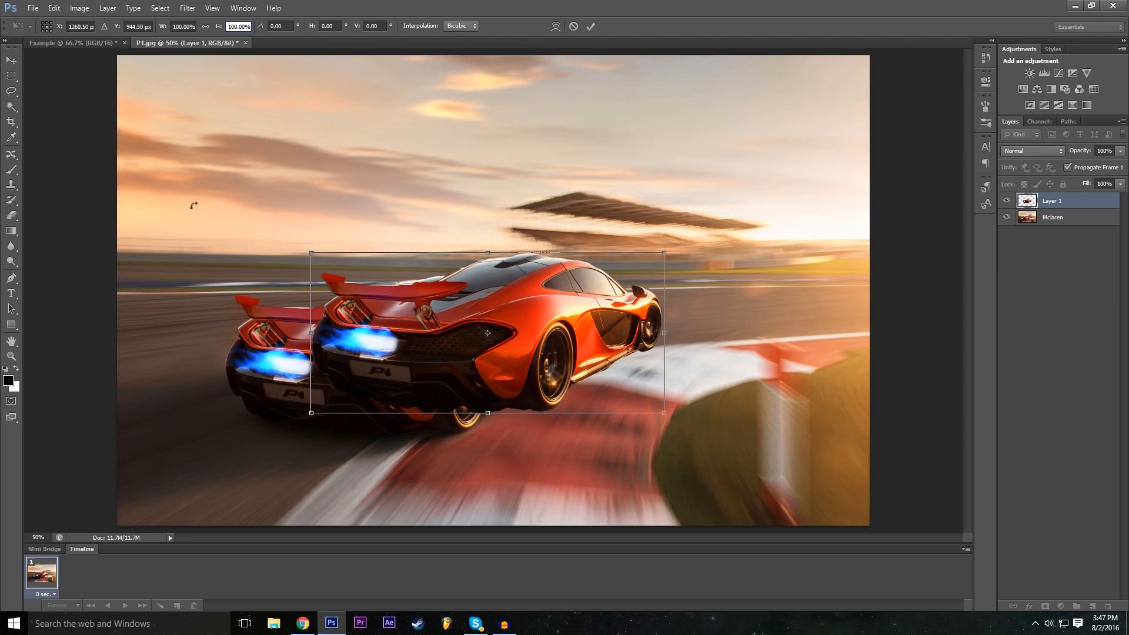
Step: Flip the car copy horizontally with a width of -100% and place it to the right of the original car
click(177, 26)
text(-)
drag(502, 356, 762, 396)
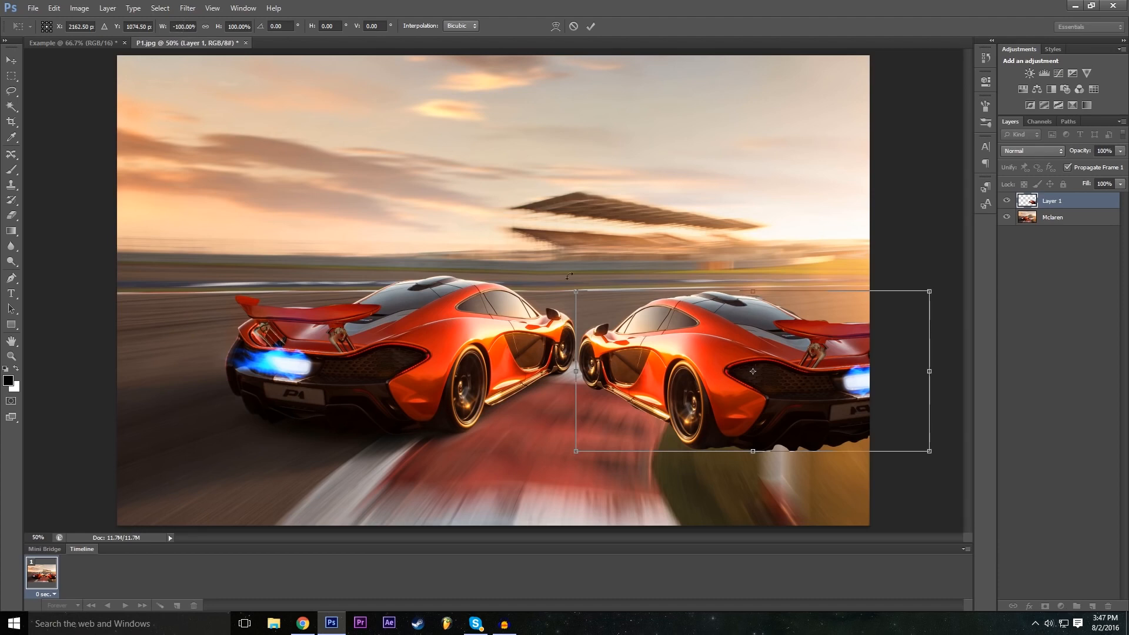
Step: Try narrowing the flipped car copy over the original, restore its width to -100% and move it back to the right
drag(676, 382, 355, 334)
drag(655, 325, 575, 323)
click(182, 27)
key(ctrl+a)
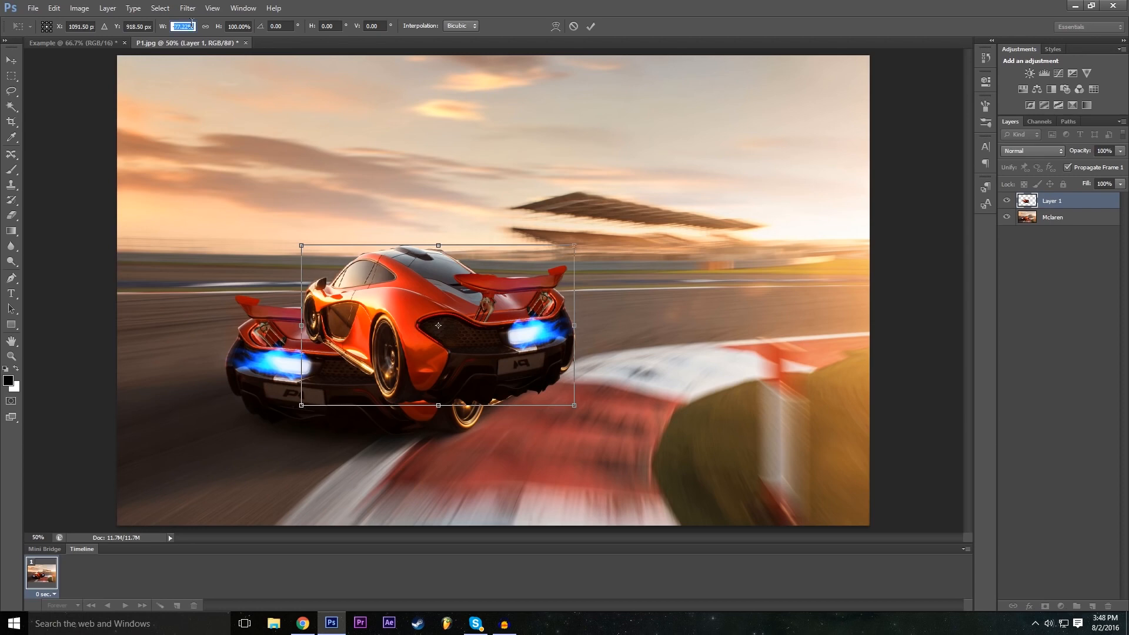
text(-100)
drag(445, 326, 763, 368)
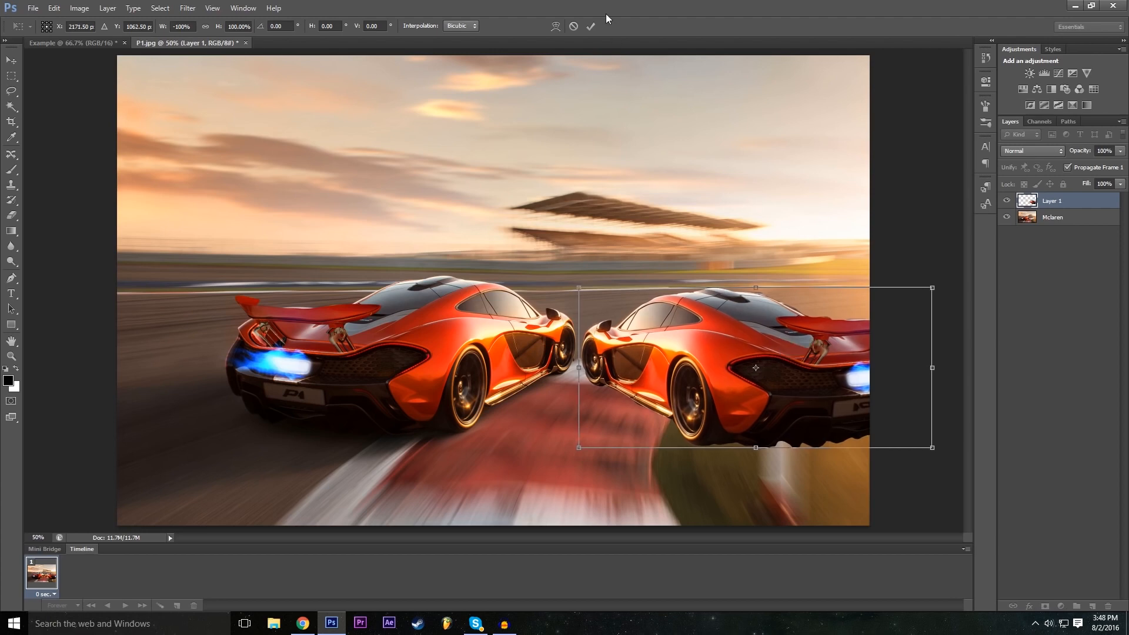
Step: Rotate the flipped car copy about 9° clockwise, shift it slightly down, and apply the transformation
drag(582, 275, 599, 249)
drag(707, 336, 709, 364)
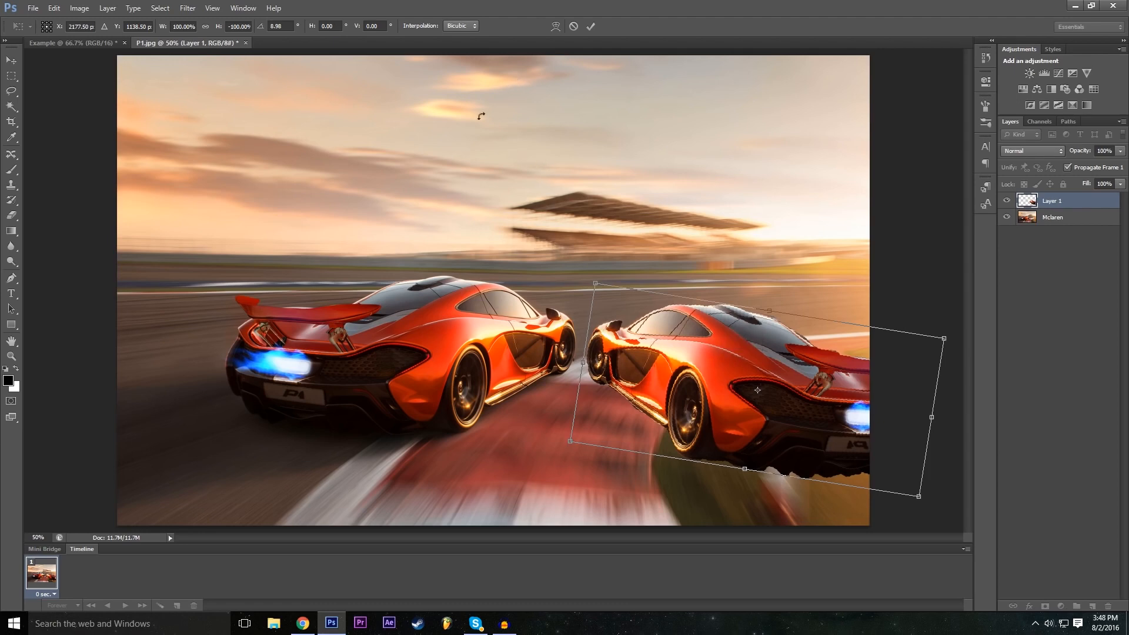
click(591, 26)
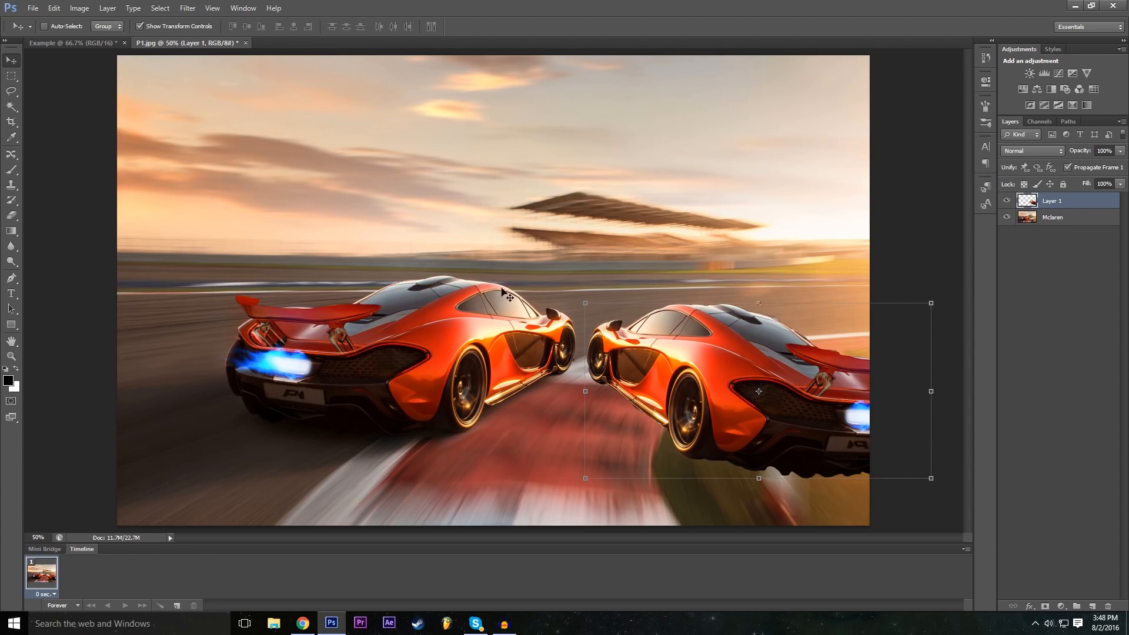
Step: Add a drop shadow to the car copy's layer and increase the shadow size, keeping the left side of the image covered only
click(1030, 605)
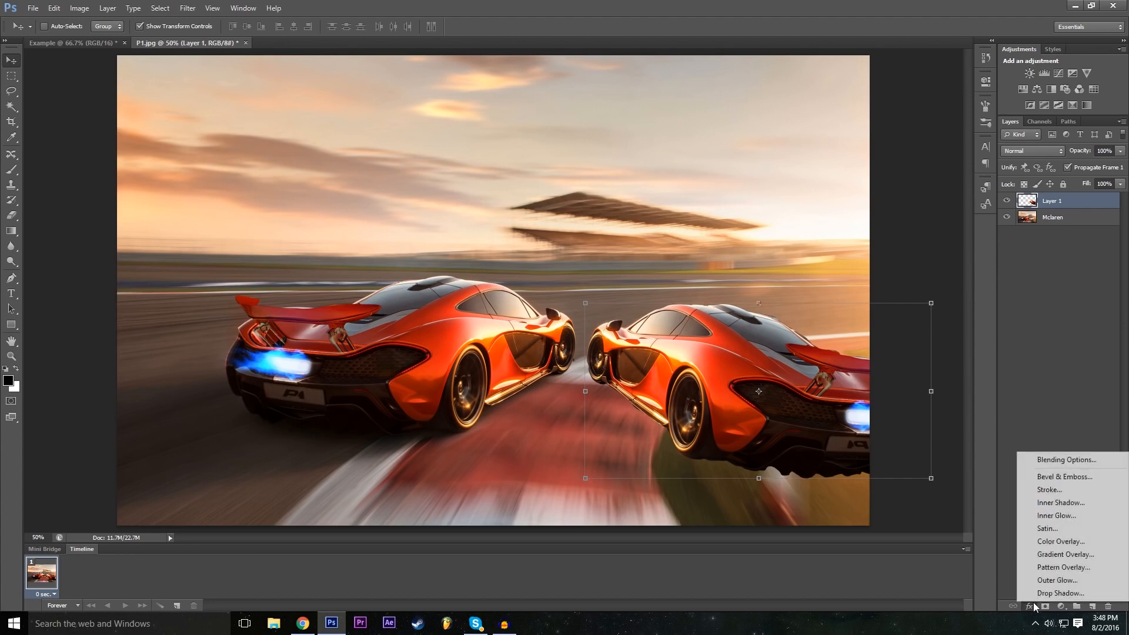
click(1053, 460)
drag(536, 257, 481, 194)
click(255, 384)
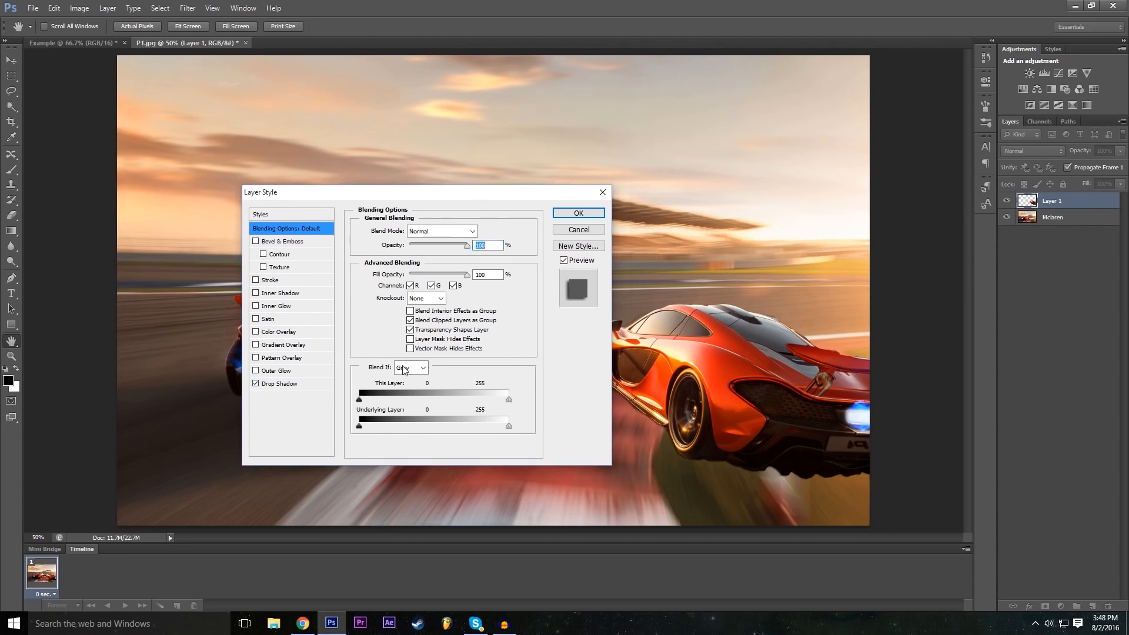
drag(424, 193, 339, 194)
click(217, 385)
drag(318, 309, 332, 309)
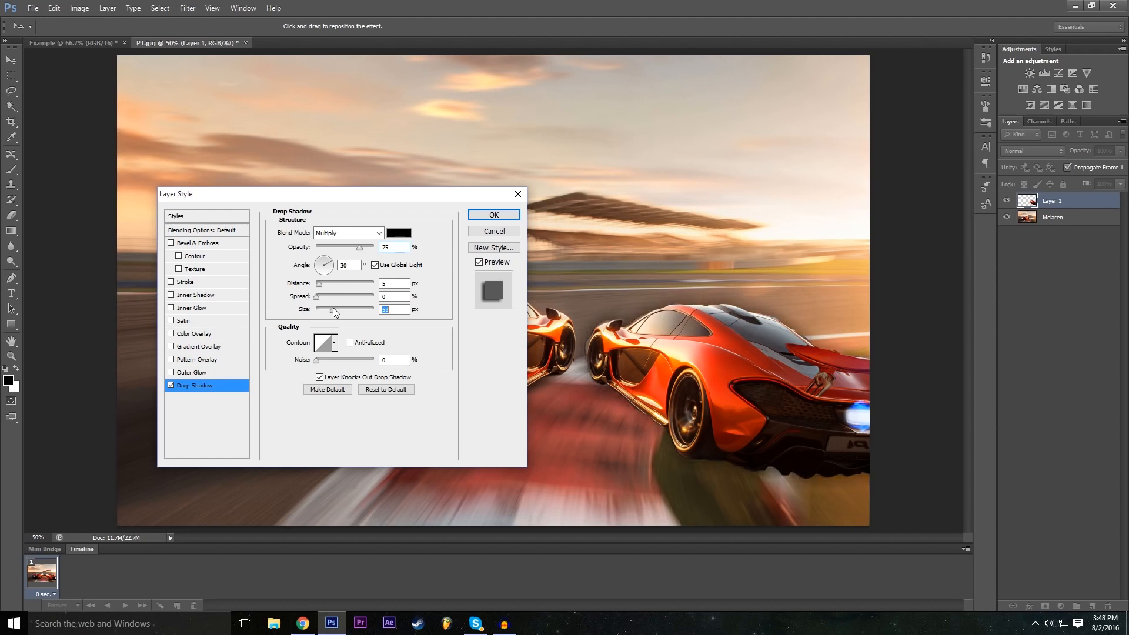
Step: Add an outer glow with an increased size to the car copy and apply the layer style
click(171, 373)
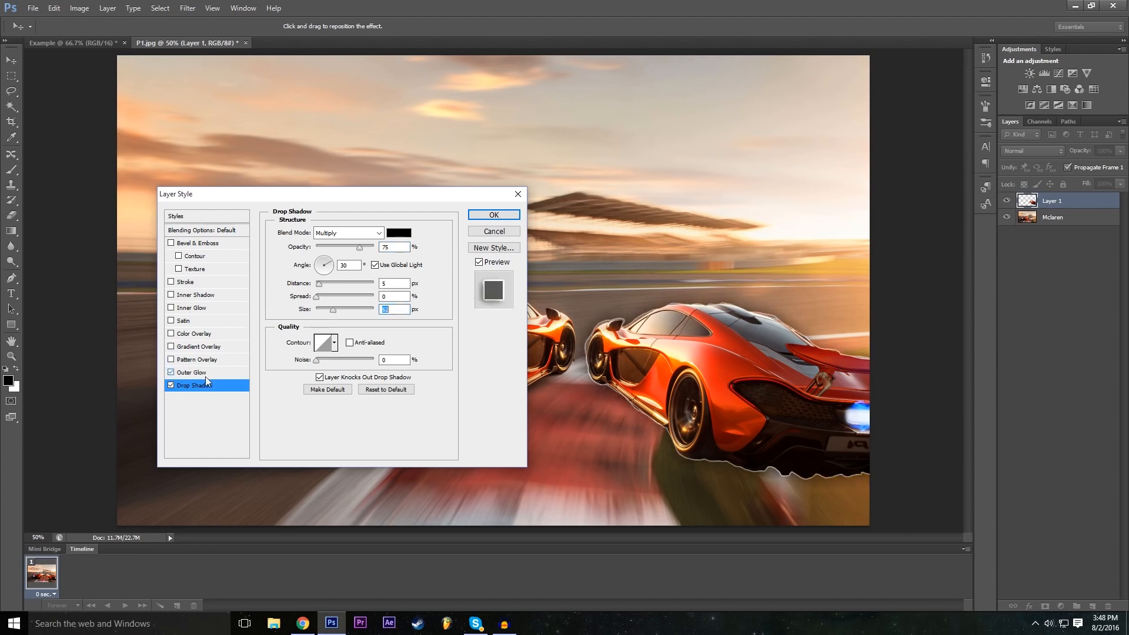
click(219, 373)
drag(326, 333, 334, 332)
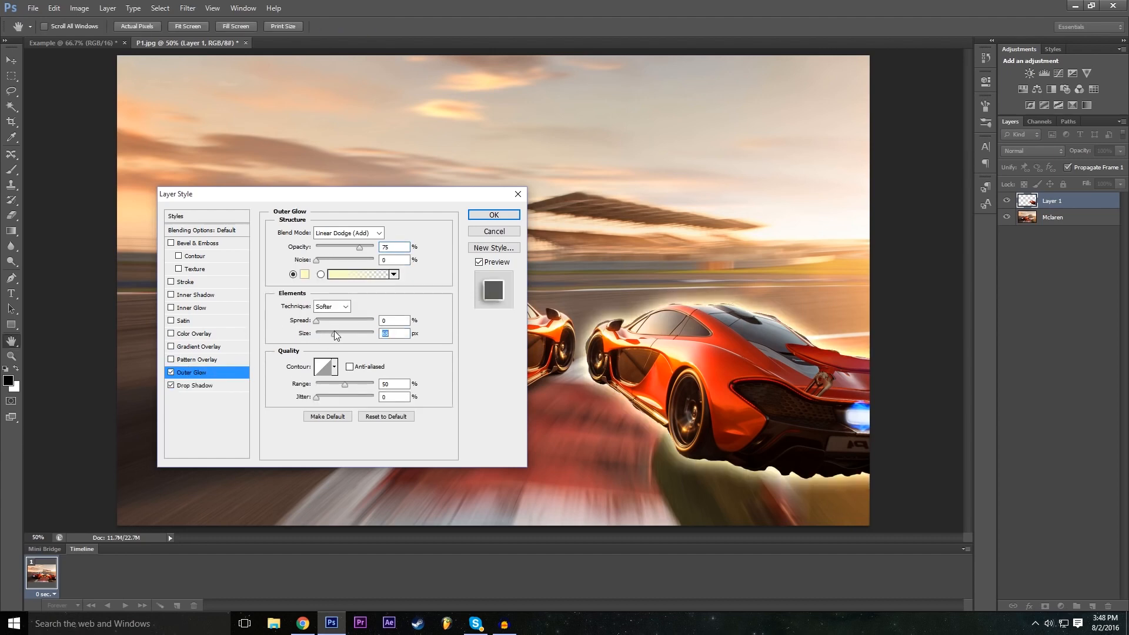
drag(399, 201, 450, 221)
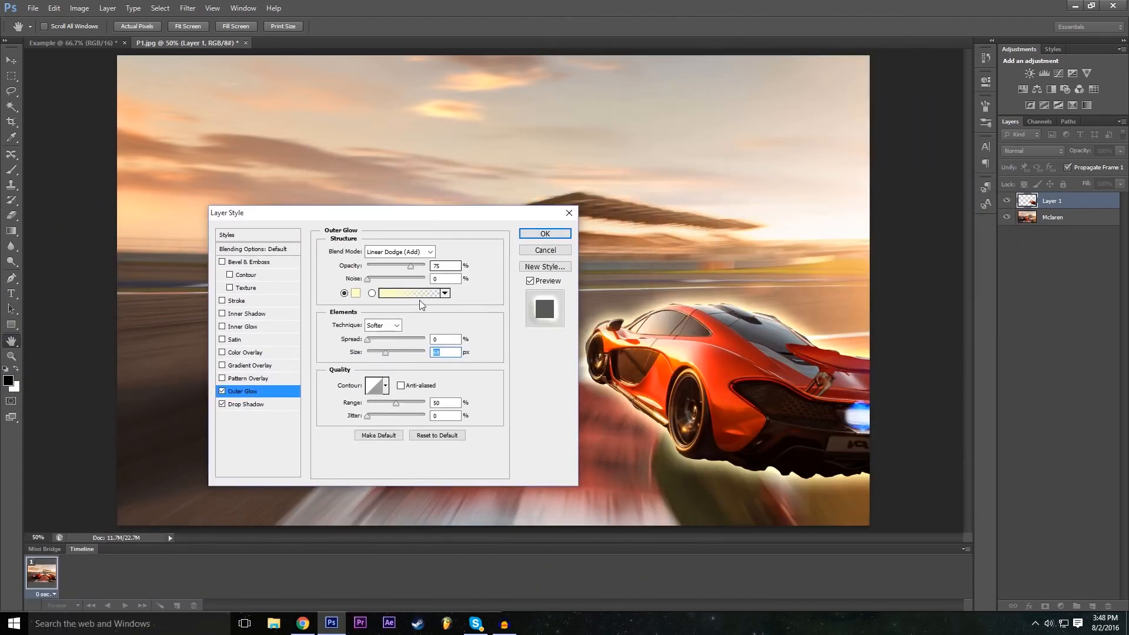
click(527, 233)
key(v)
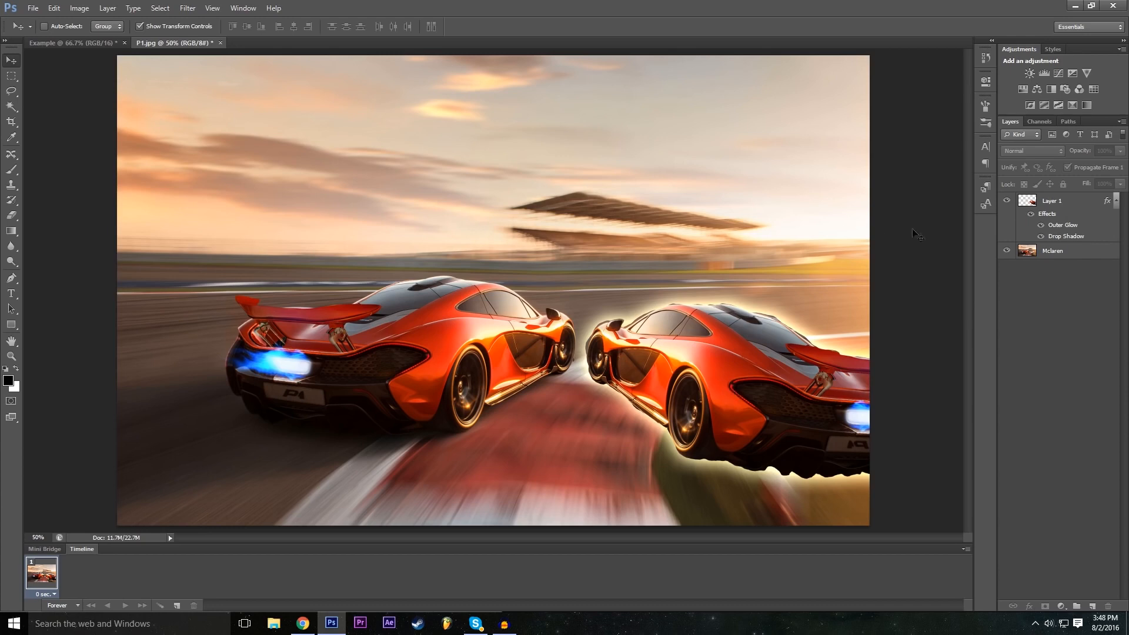
Step: Create a Brightness/Contrast adjustment layer with the default name, no color label, Normal mode and 100% opacity
click(1024, 207)
click(1053, 376)
click(107, 7)
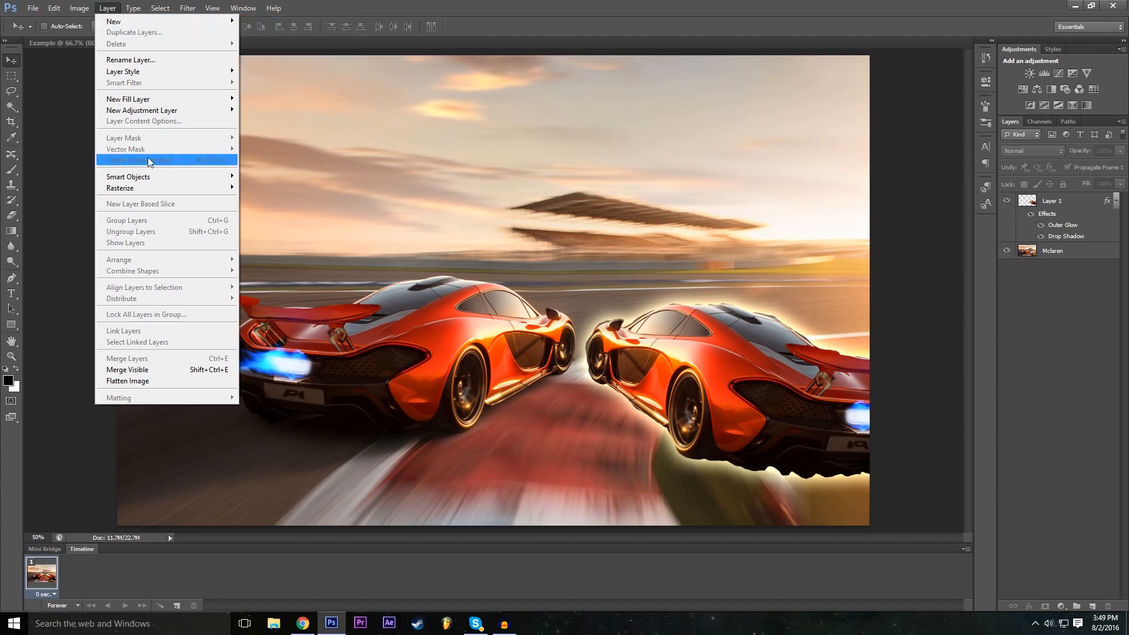
mouse_move(160, 108)
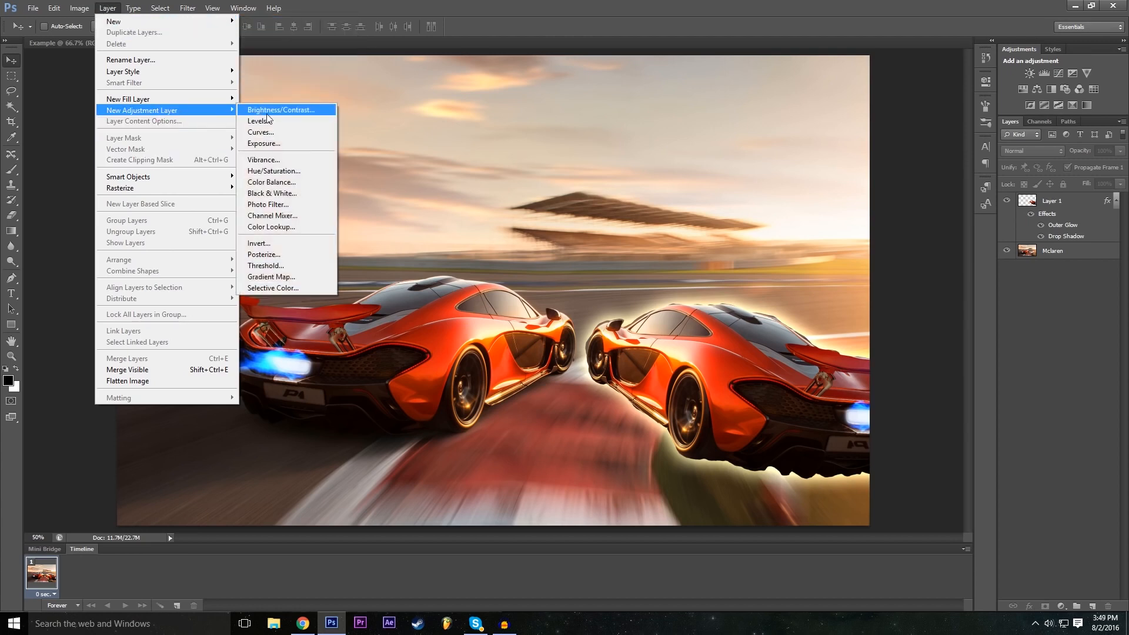
click(303, 112)
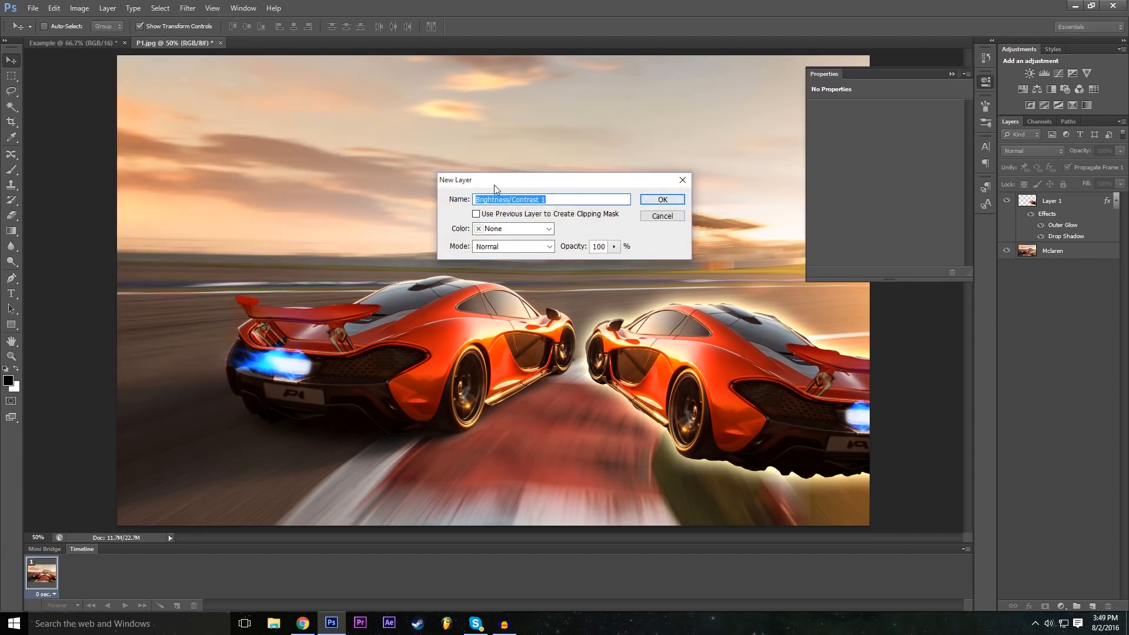
click(523, 228)
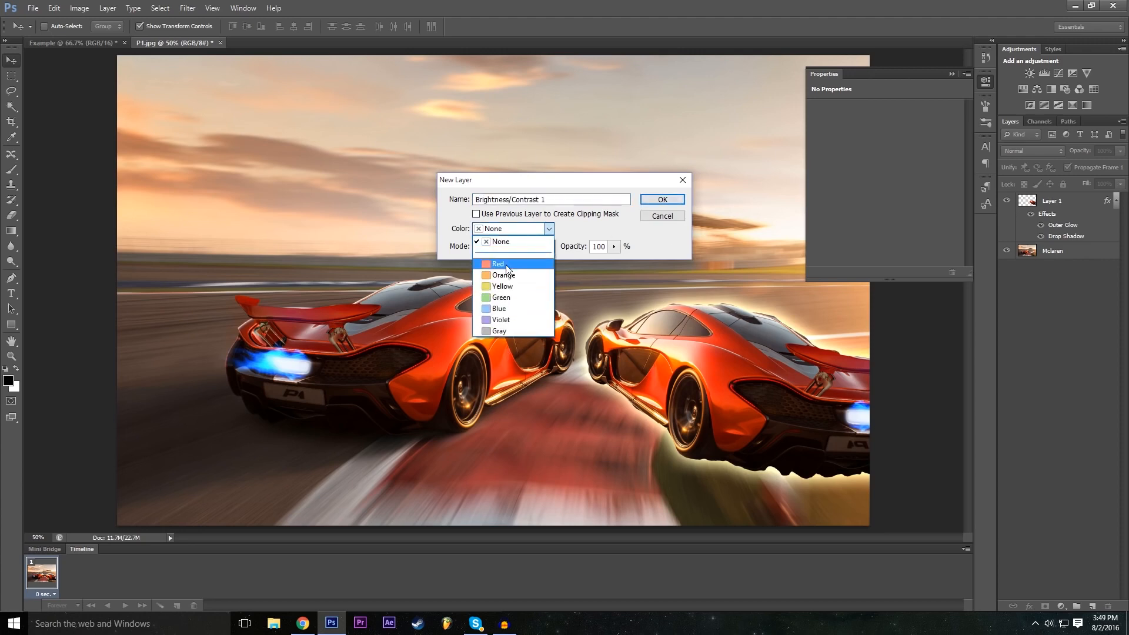
click(541, 239)
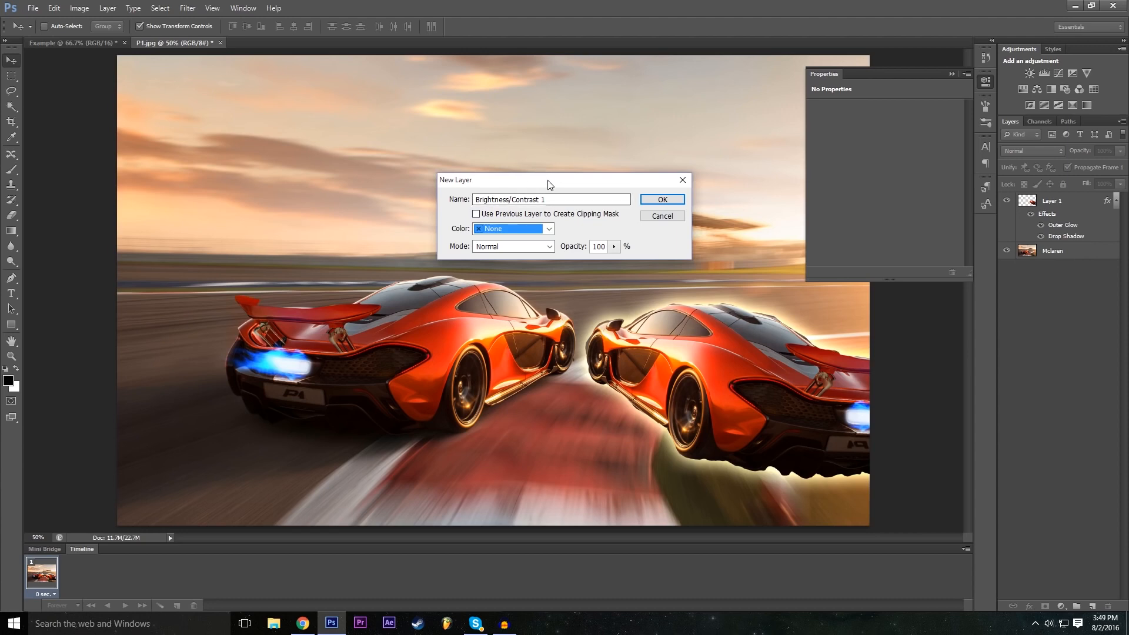
click(663, 200)
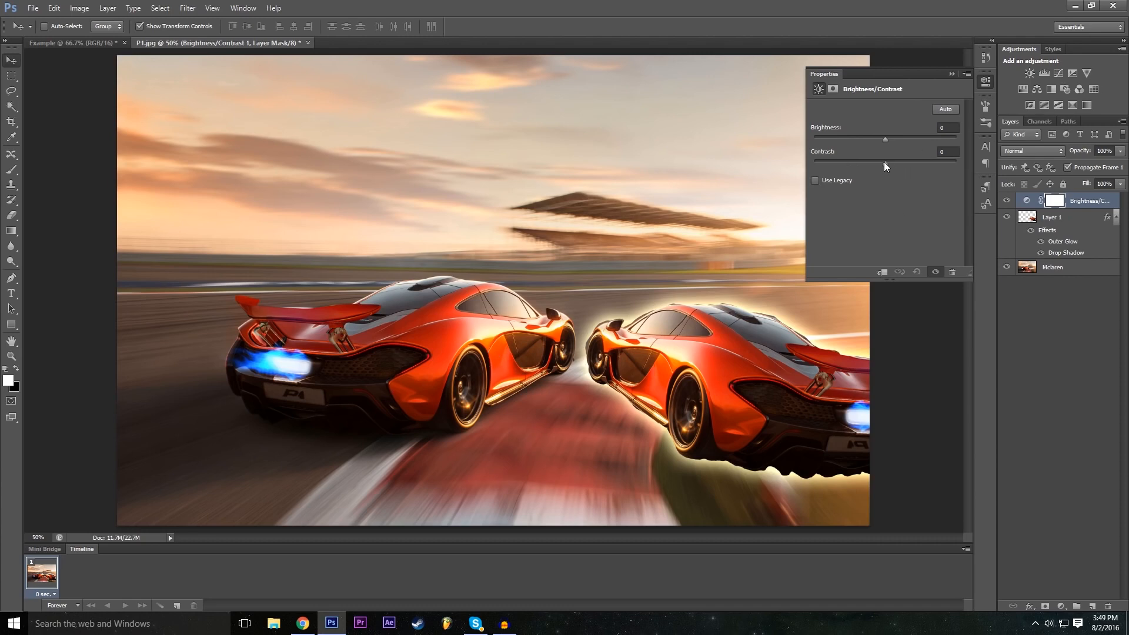
Step: Set the adjustment layer's contrast to 40 and brightness to -7, and compare the image with the layer hidden and shown
drag(897, 176, 854, 186)
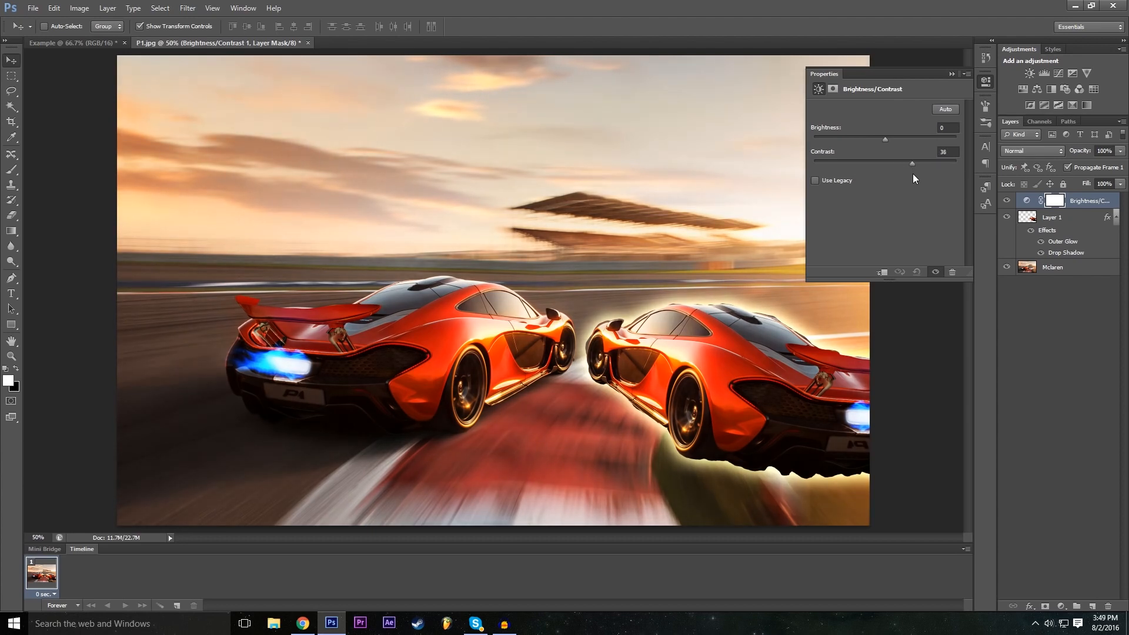
drag(915, 174, 913, 174)
mouse_move(890, 136)
mouse_down()
mouse_move(864, 140)
mouse_move(902, 140)
mouse_move(880, 146)
mouse_up()
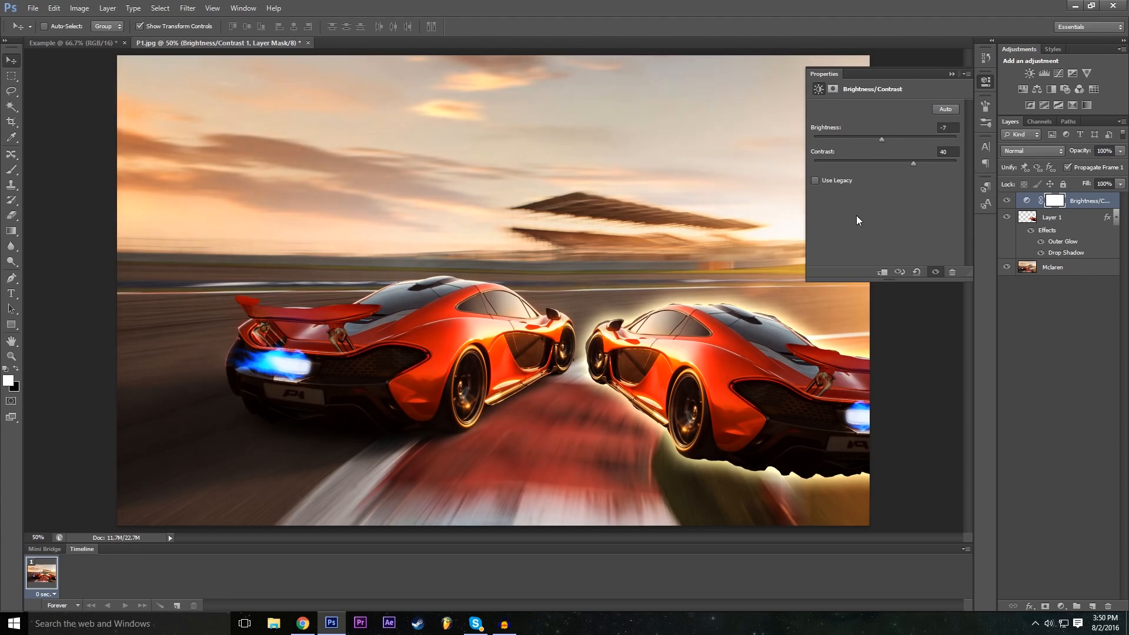
click(952, 74)
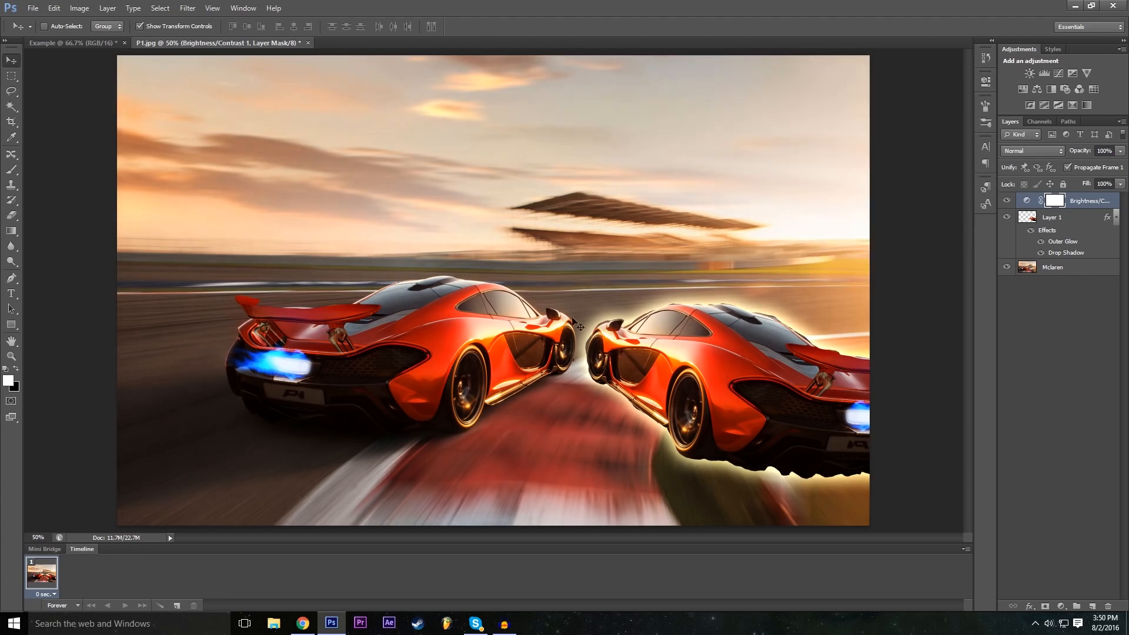
click(1007, 201)
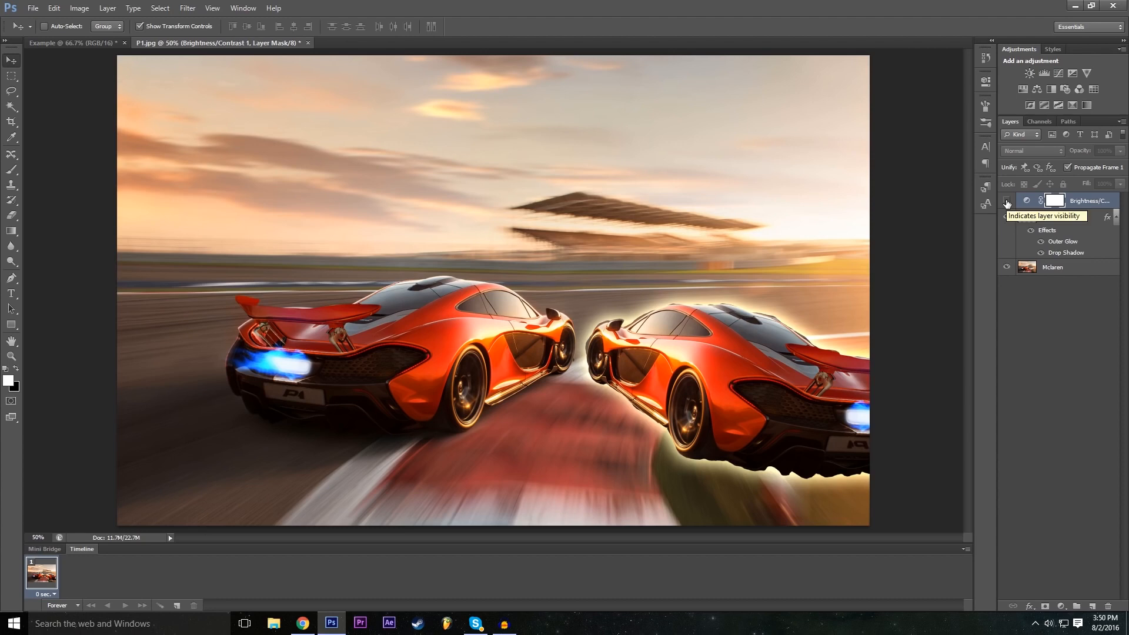
click(1008, 202)
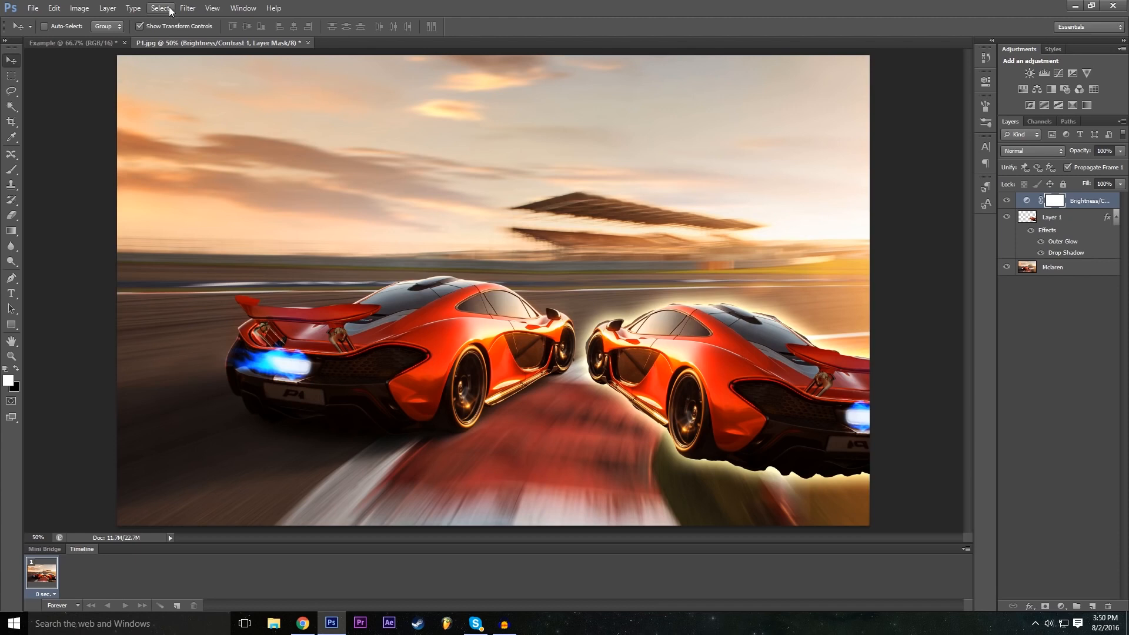
Step: Create a Levels adjustment layer above the Brightness/Contrast layer, using the default name and options
click(108, 7)
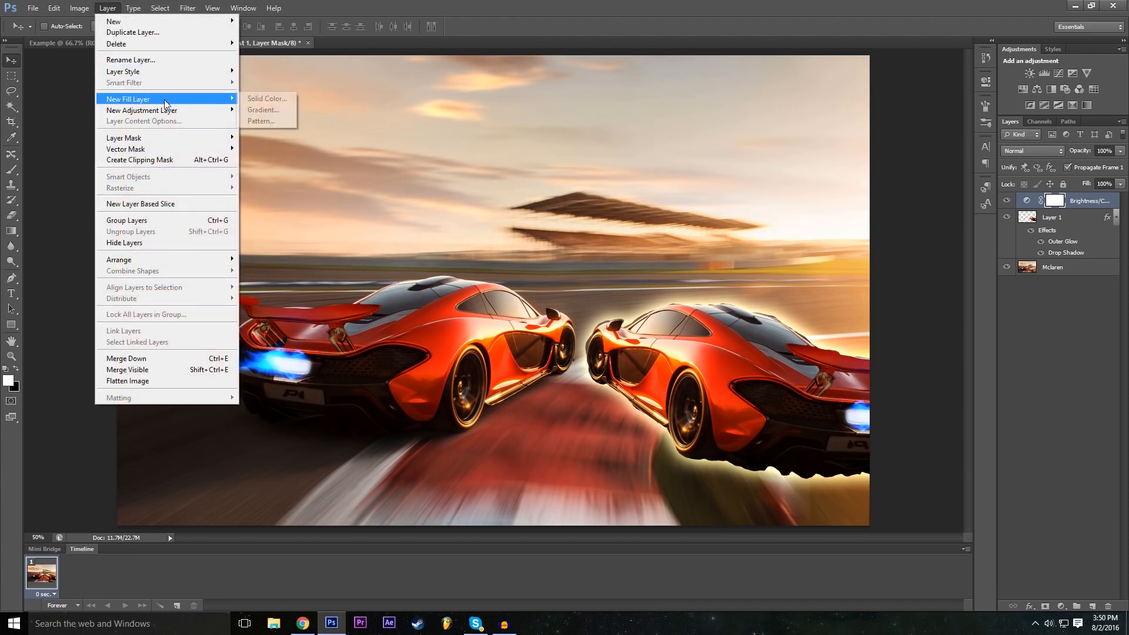
mouse_move(168, 113)
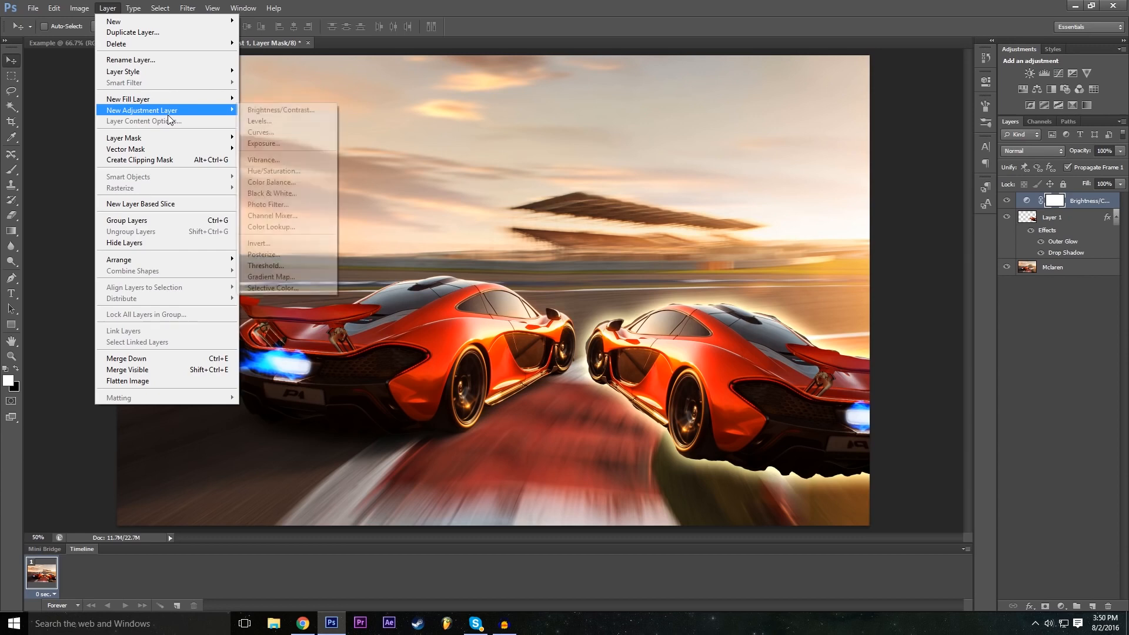
click(296, 125)
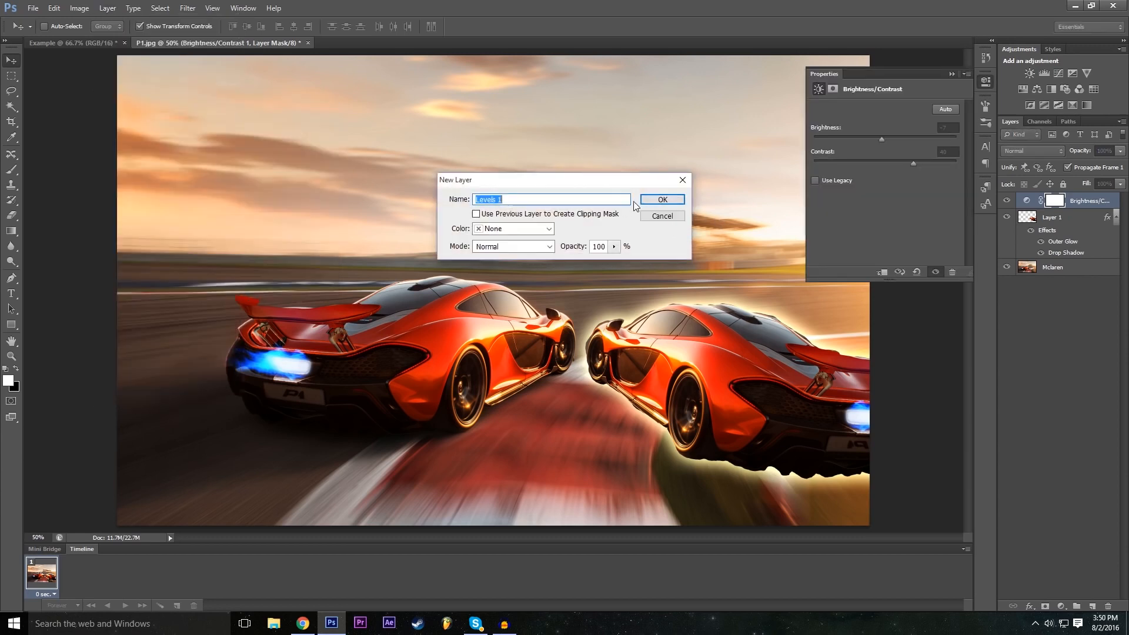
click(663, 200)
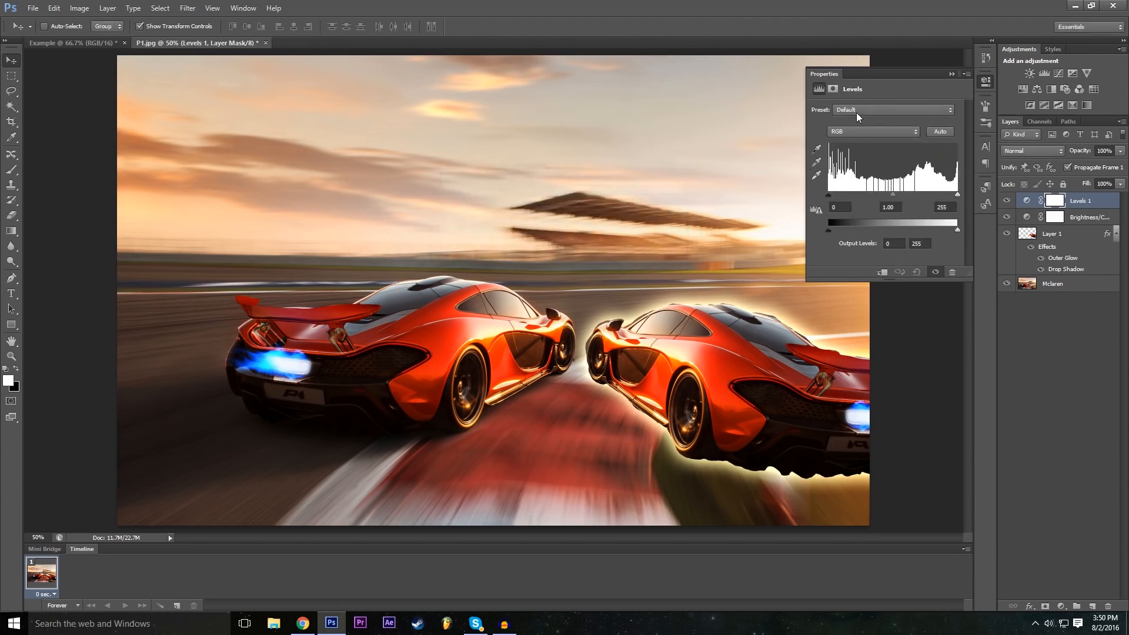
Step: Try the Darker, Increase Contrast 1 and Midtones Darker presets on the Levels adjustment layer
click(859, 109)
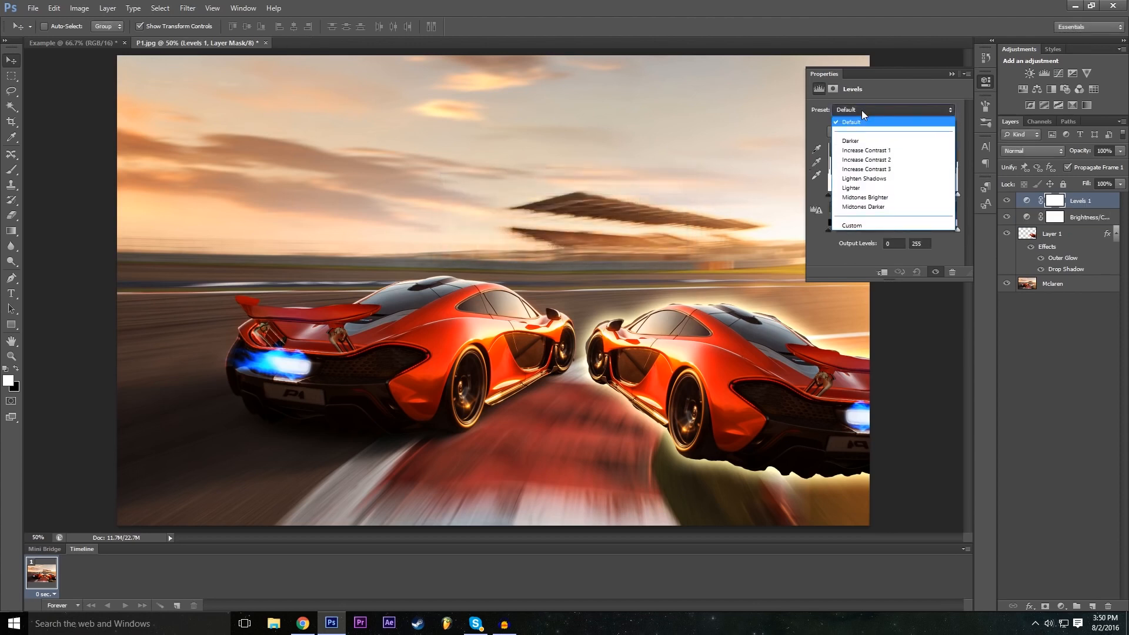
click(865, 109)
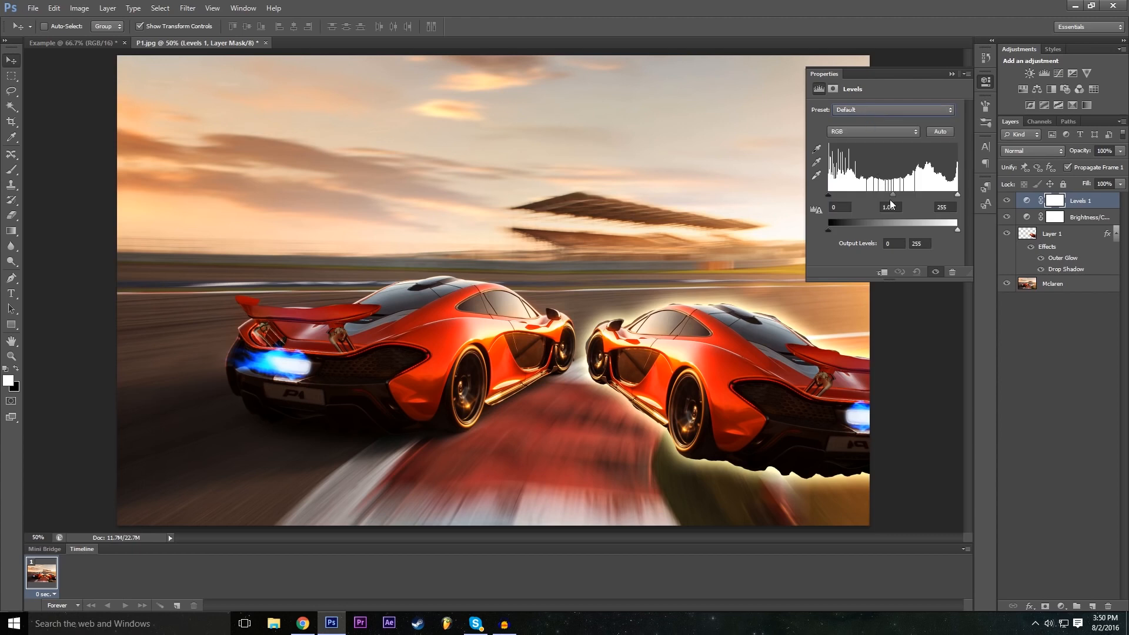
click(857, 112)
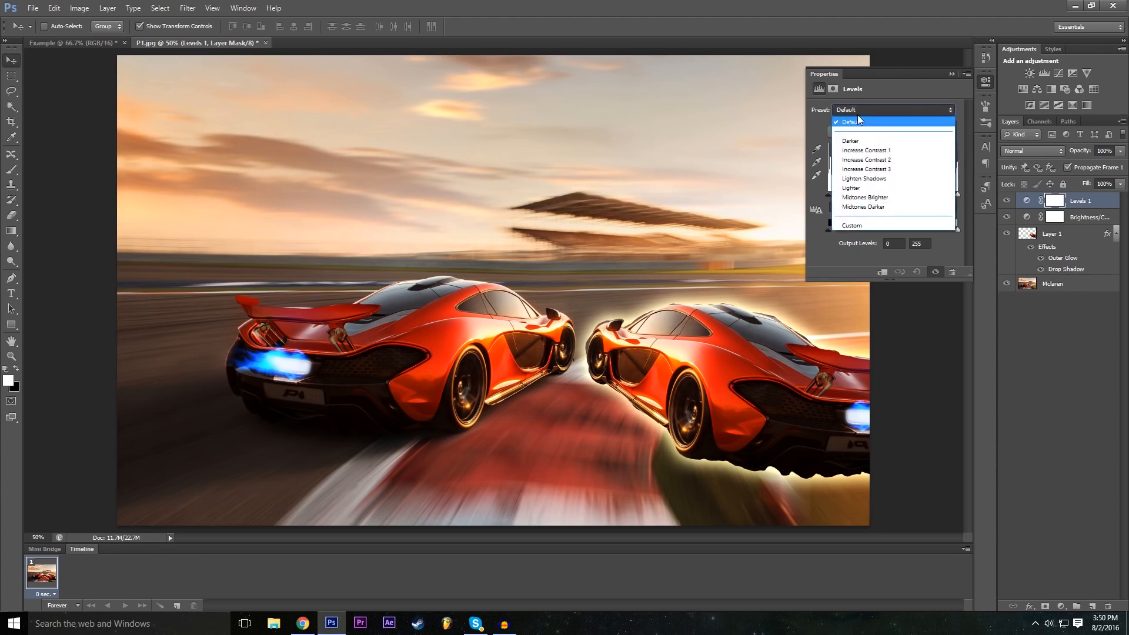
click(859, 141)
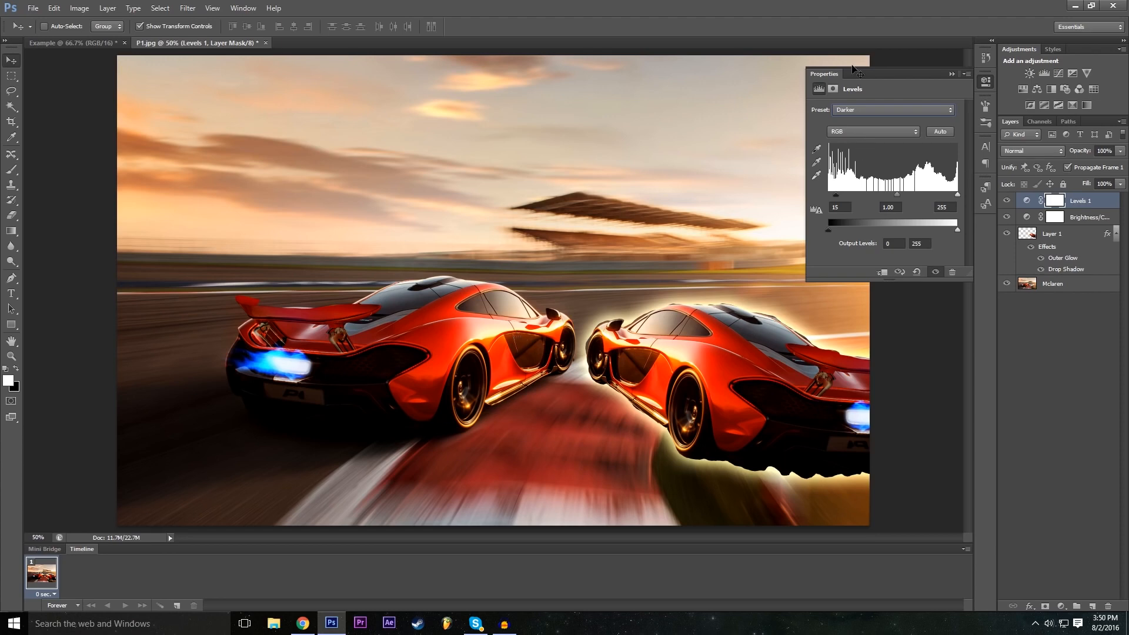
click(875, 113)
click(882, 150)
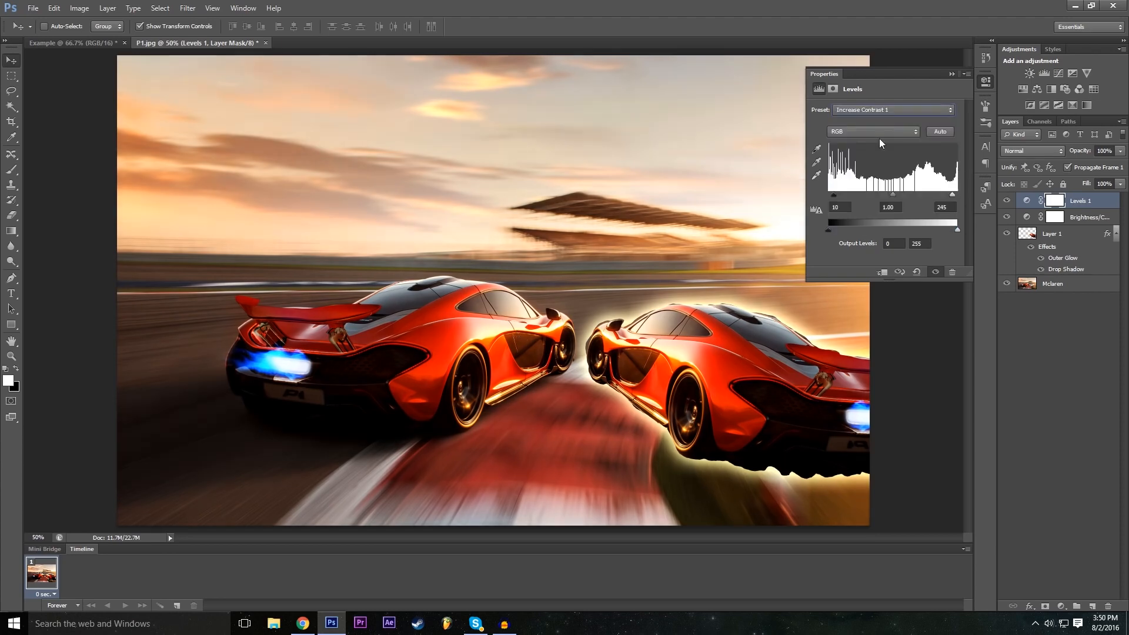
click(878, 109)
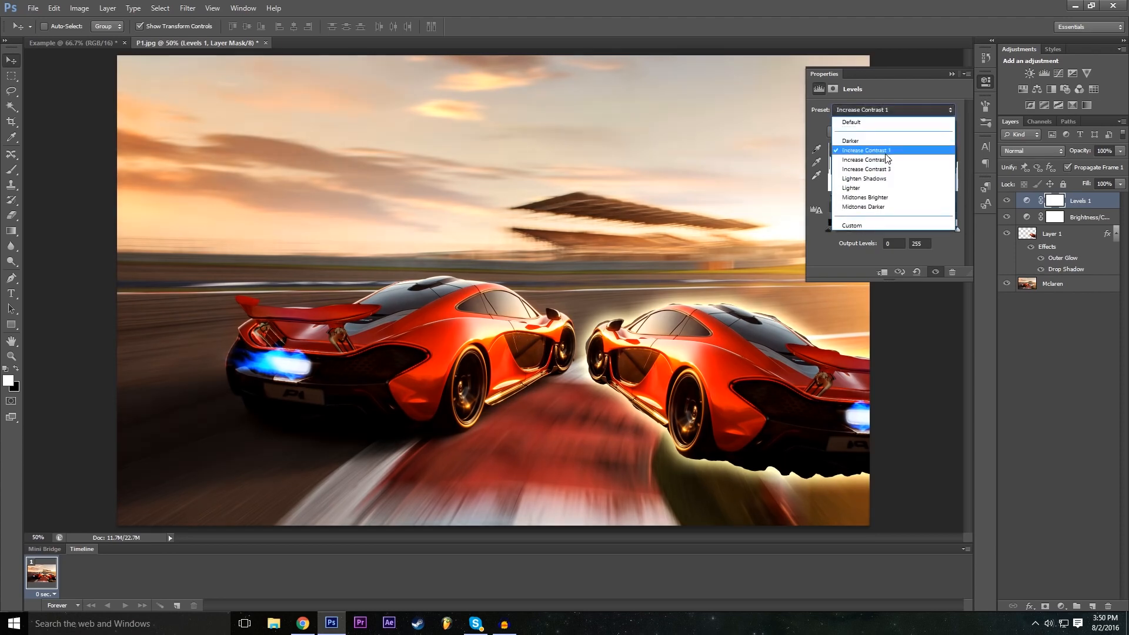
click(890, 192)
click(890, 194)
click(864, 114)
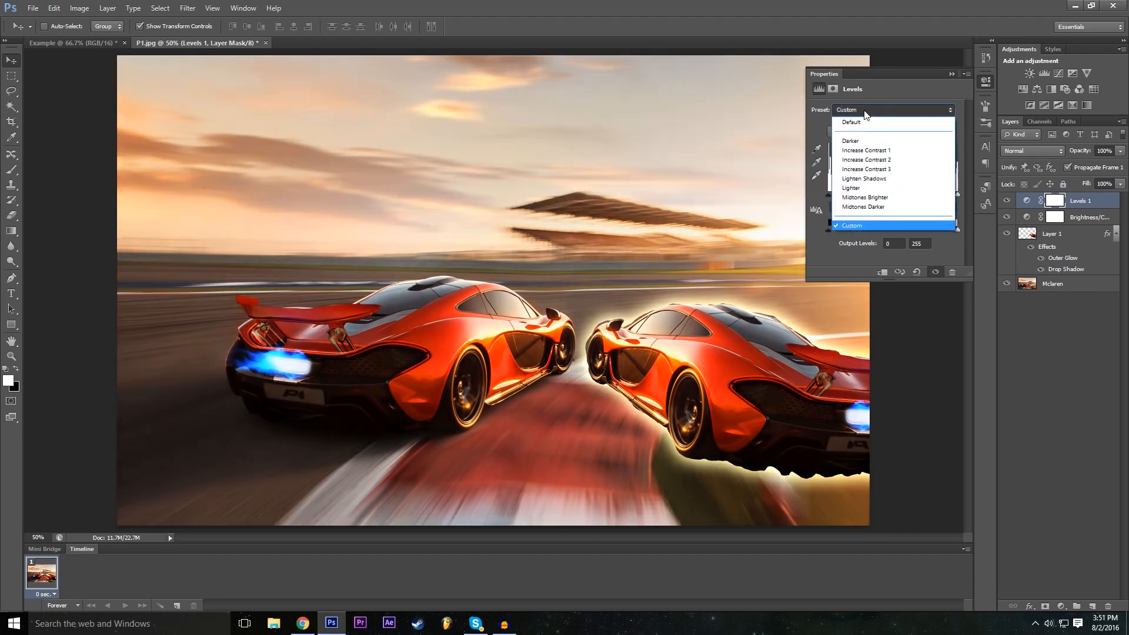
click(880, 206)
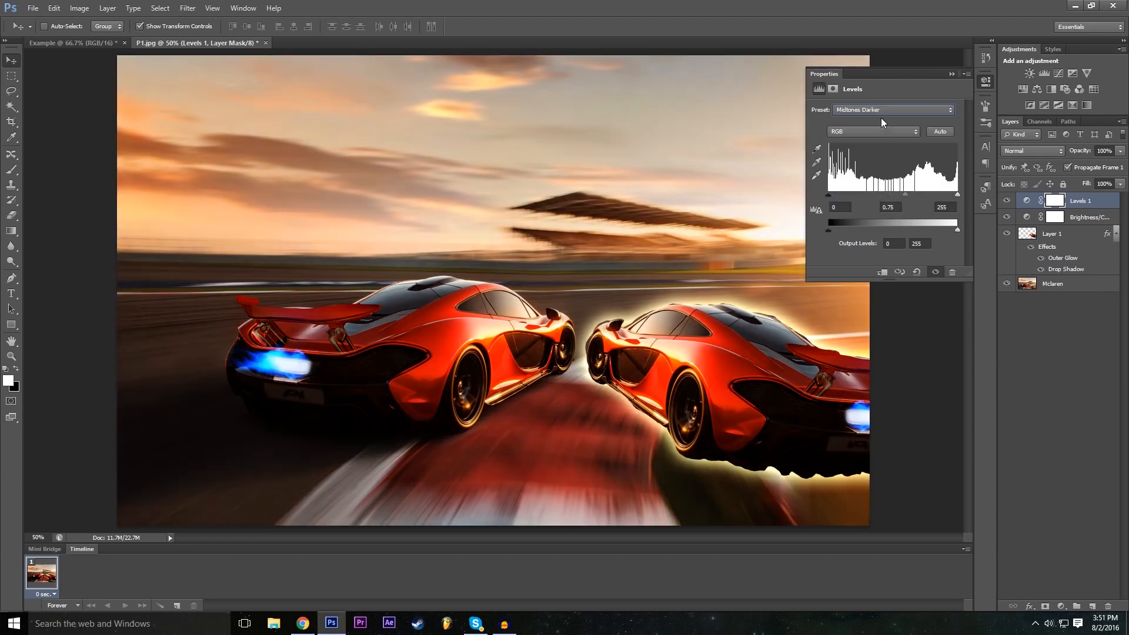
Step: Try the Midtones Brighter, Lighten Shadows and Increase Contrast presets, and set the Levels layer to the Darker preset
click(877, 114)
click(867, 197)
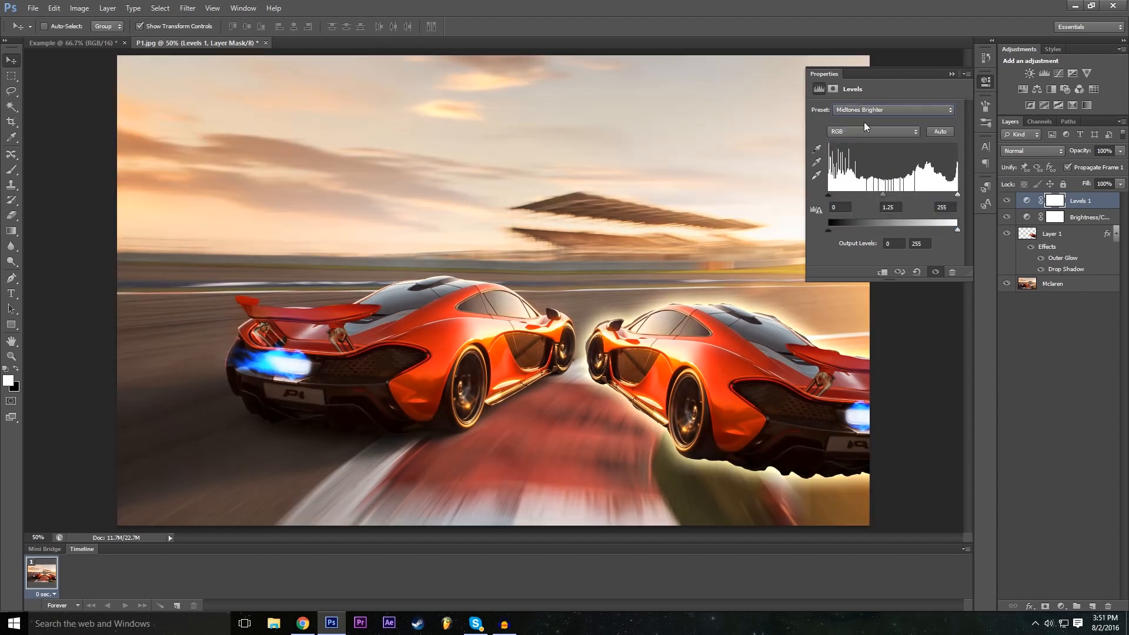
click(872, 112)
click(882, 178)
click(880, 109)
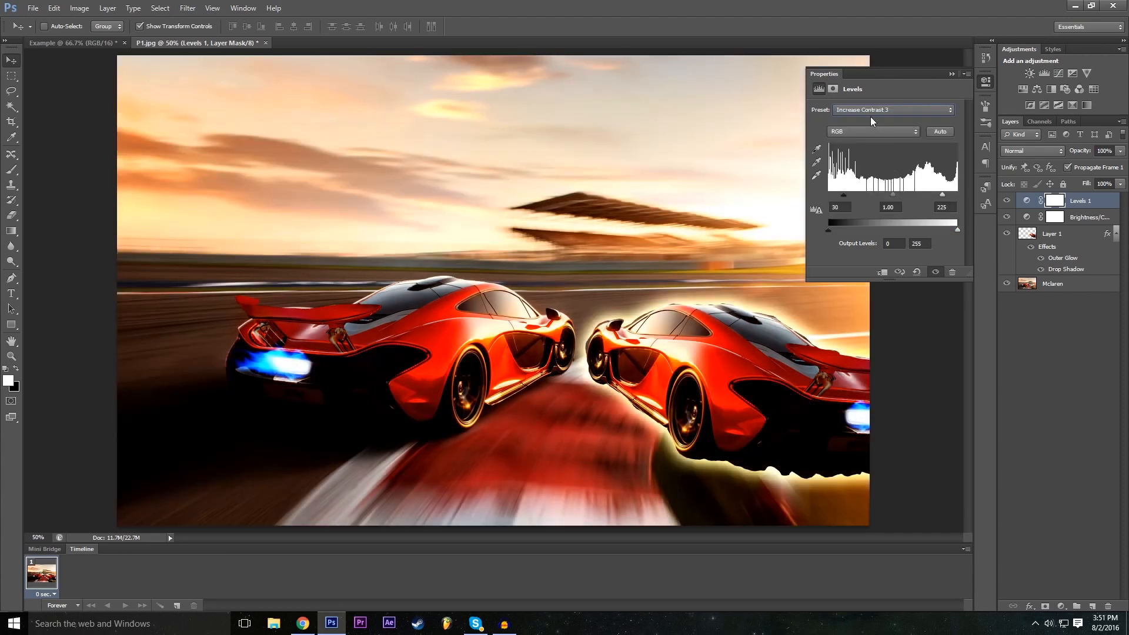
click(872, 111)
click(879, 159)
click(879, 110)
click(884, 150)
click(870, 108)
click(868, 141)
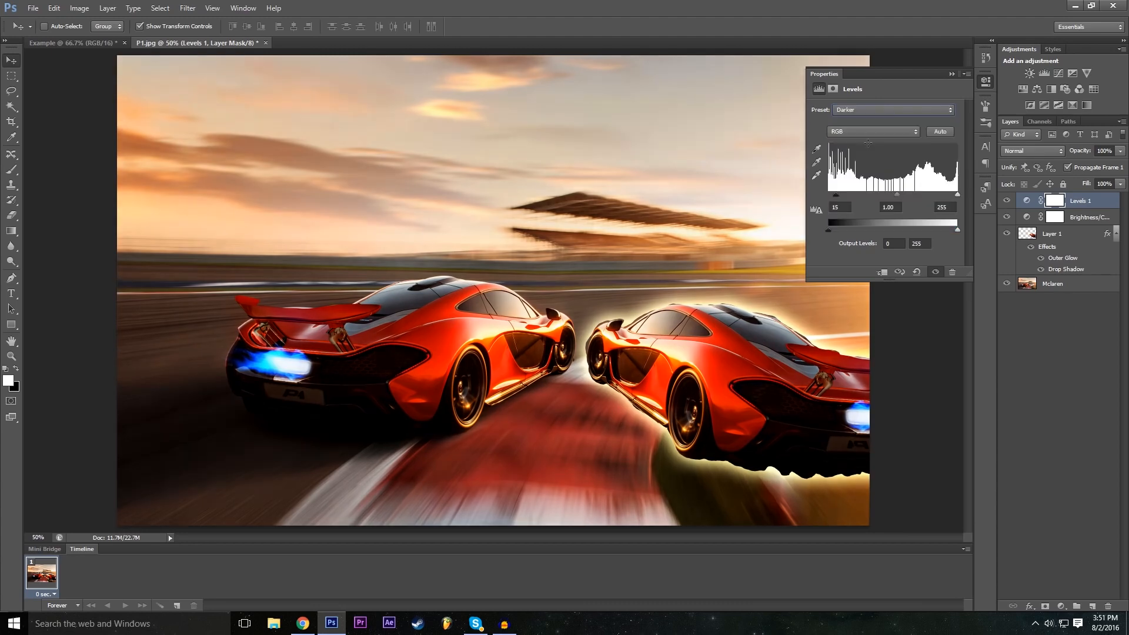
Step: Try the Midtones Brighter preset on the Levels adjustment layer, and set it to the Midtones Darker preset
click(872, 112)
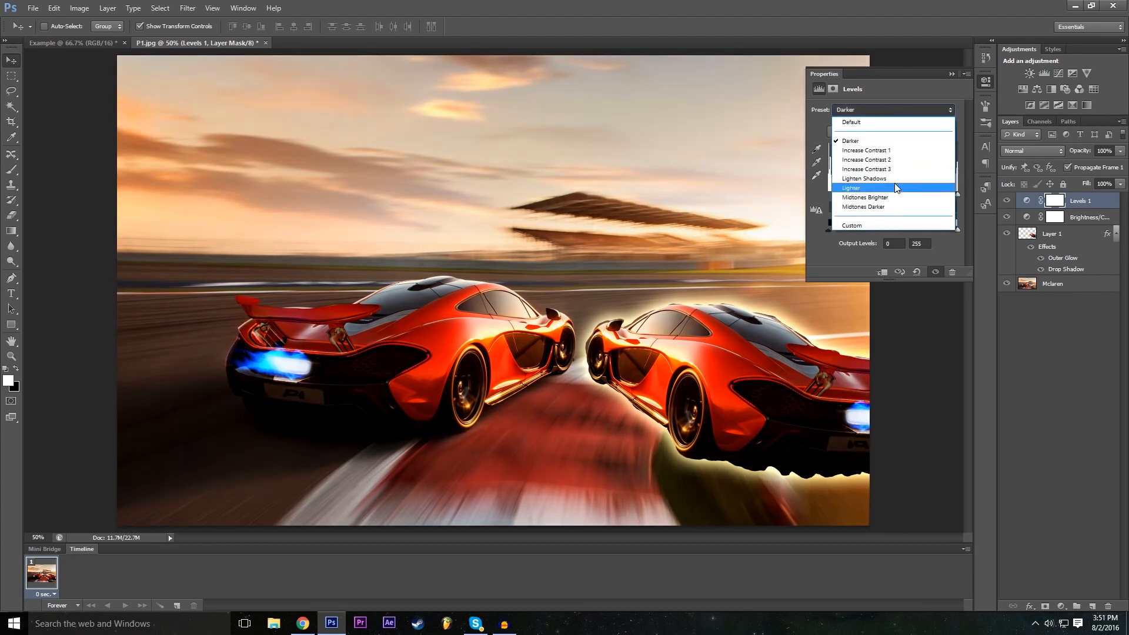
click(890, 197)
click(889, 110)
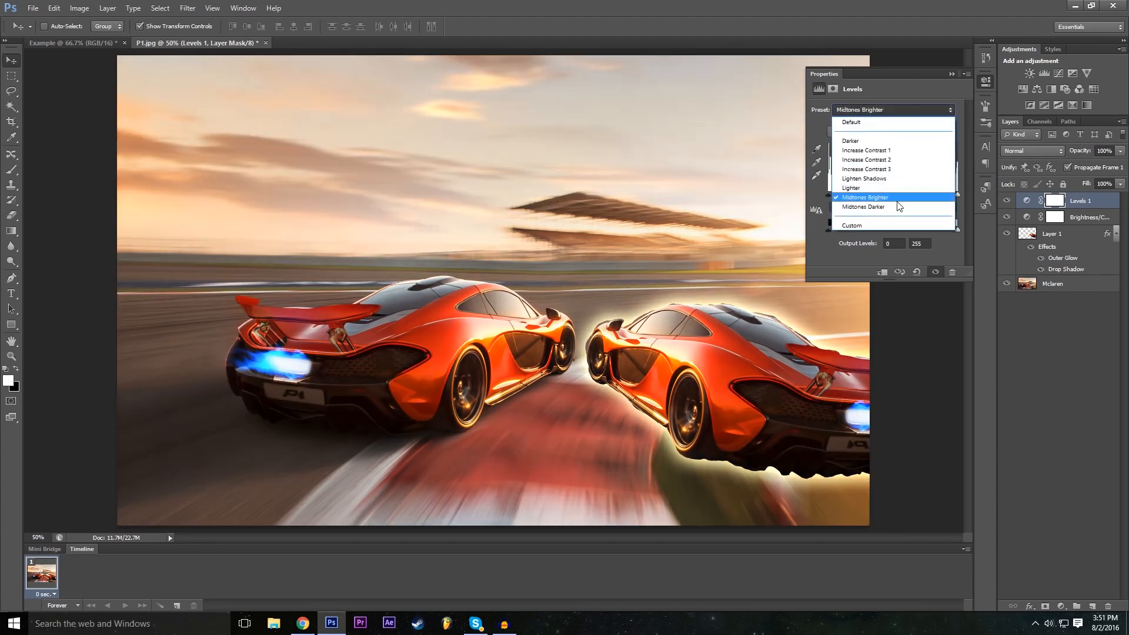
click(895, 204)
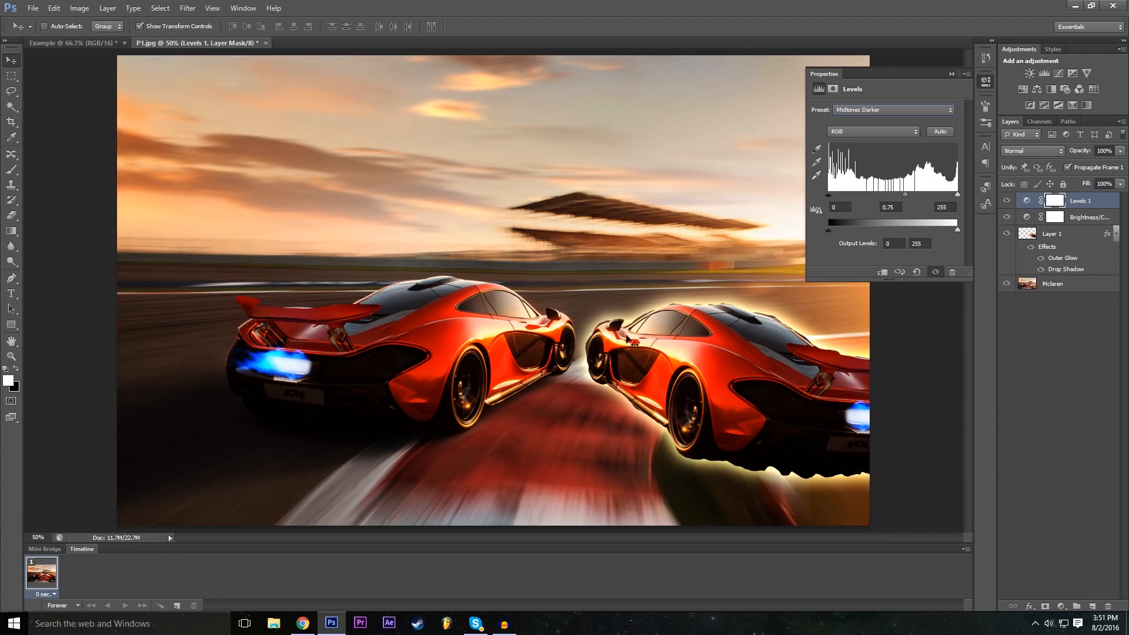
click(951, 75)
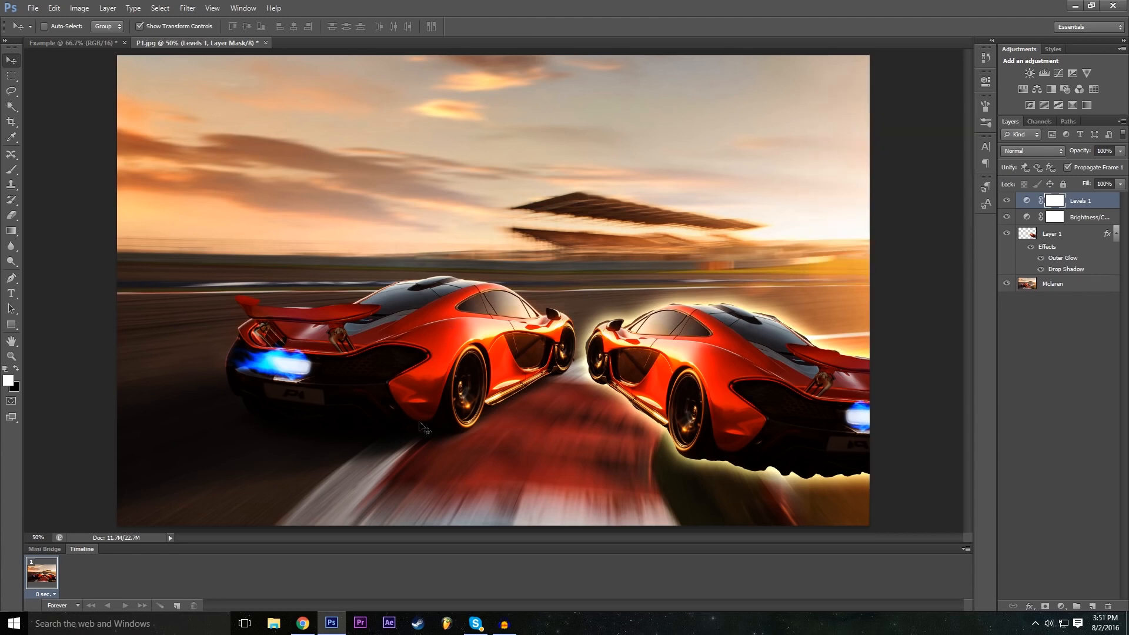
Step: Reopen the Brightness/Contrast adjustment layer's properties and raise the brightness to 57
double_click(1028, 217)
drag(883, 138, 914, 151)
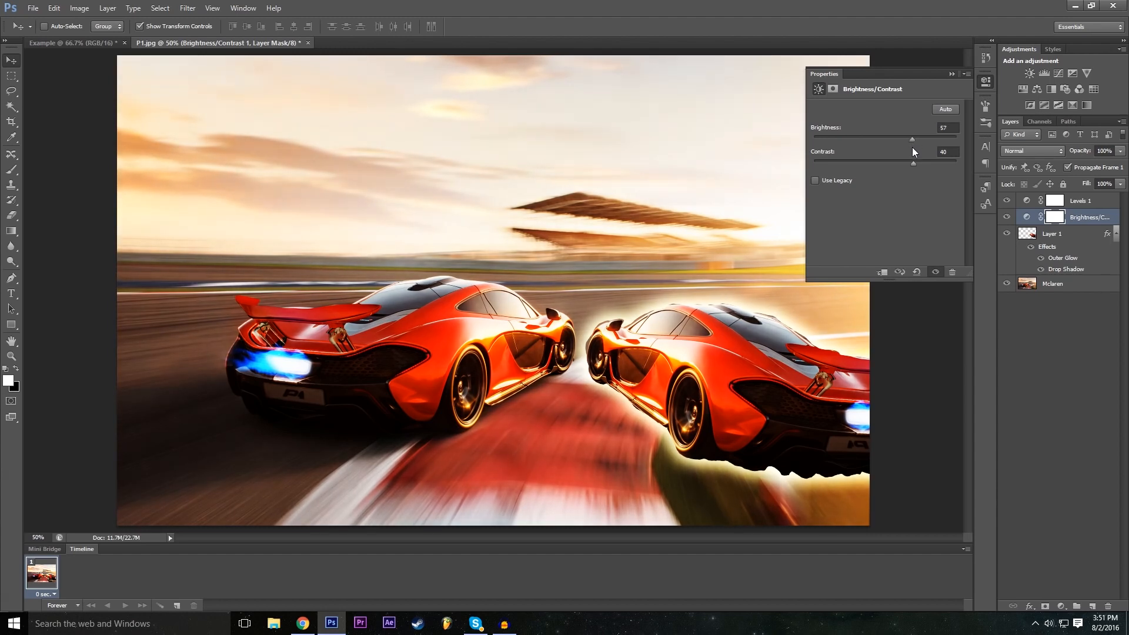
click(952, 74)
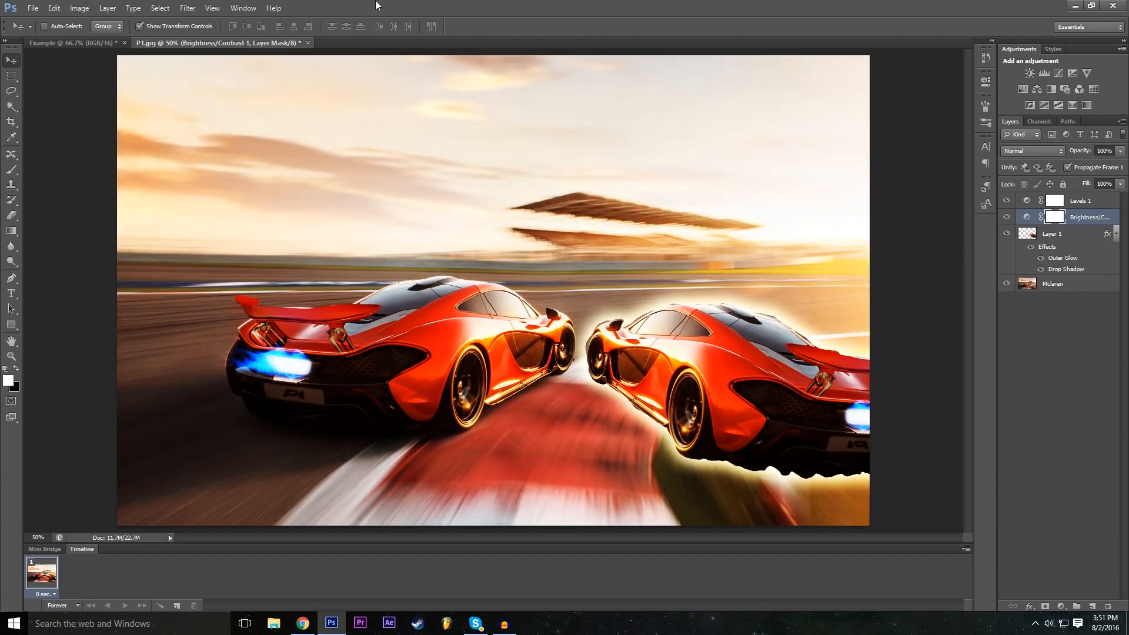
Step: Create an Exposure adjustment layer above the Brightness/Contrast layer, using the default name and options
click(187, 7)
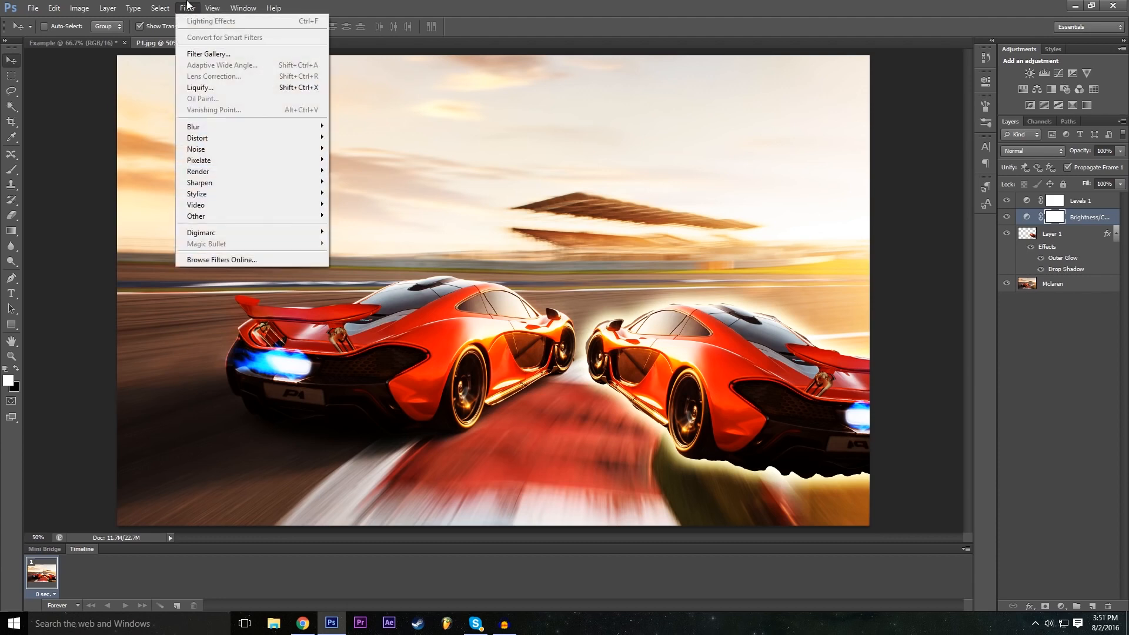
mouse_move(118, 6)
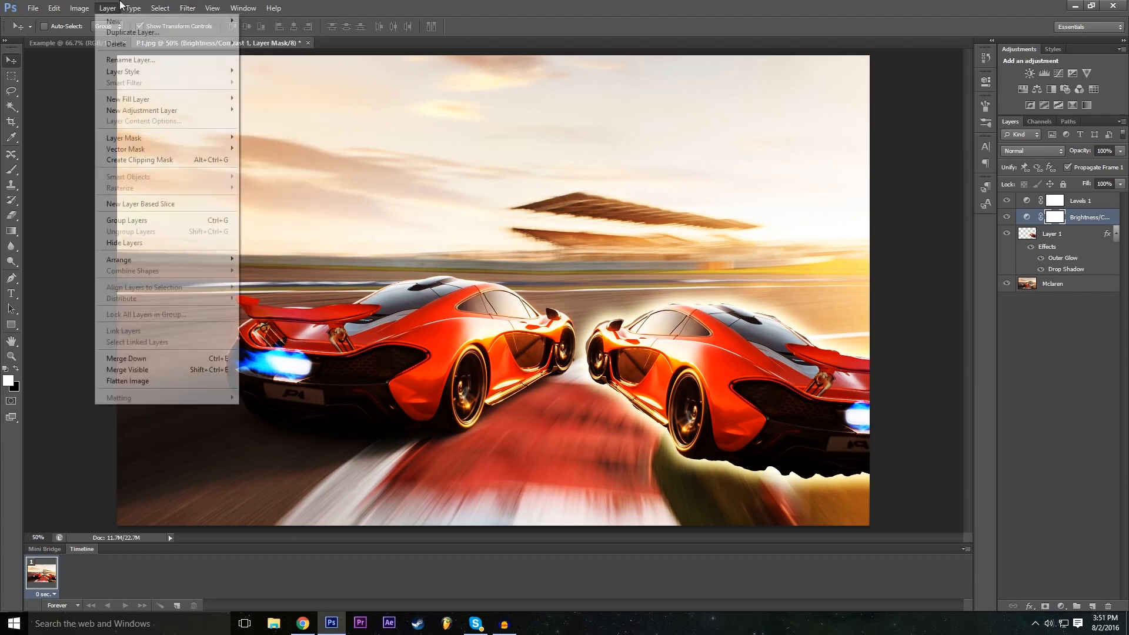
mouse_move(156, 112)
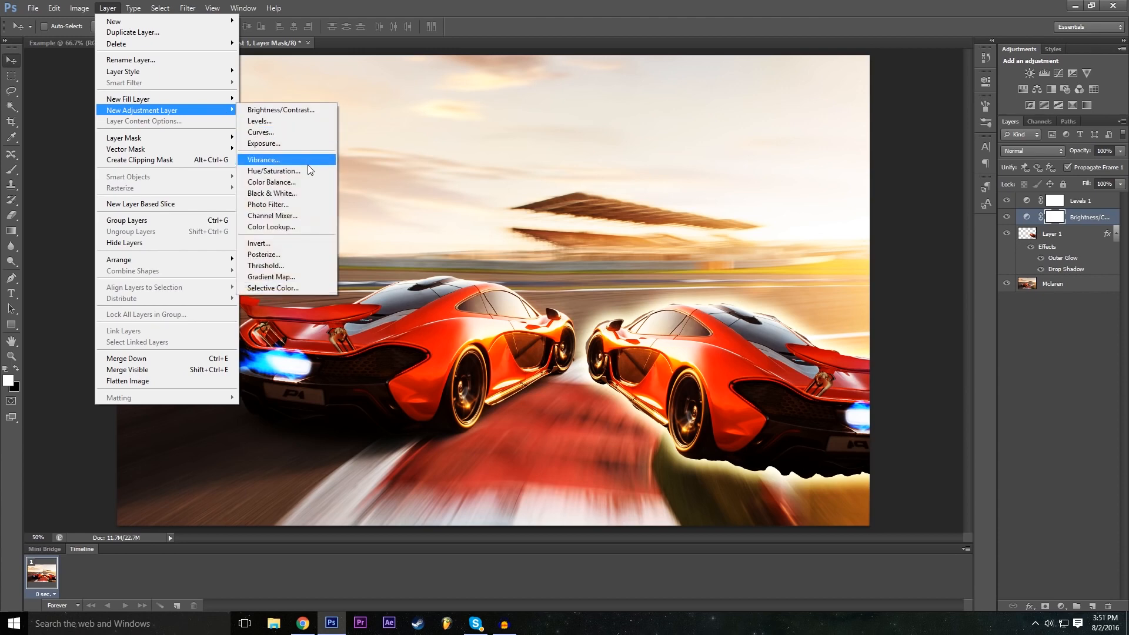
click(284, 144)
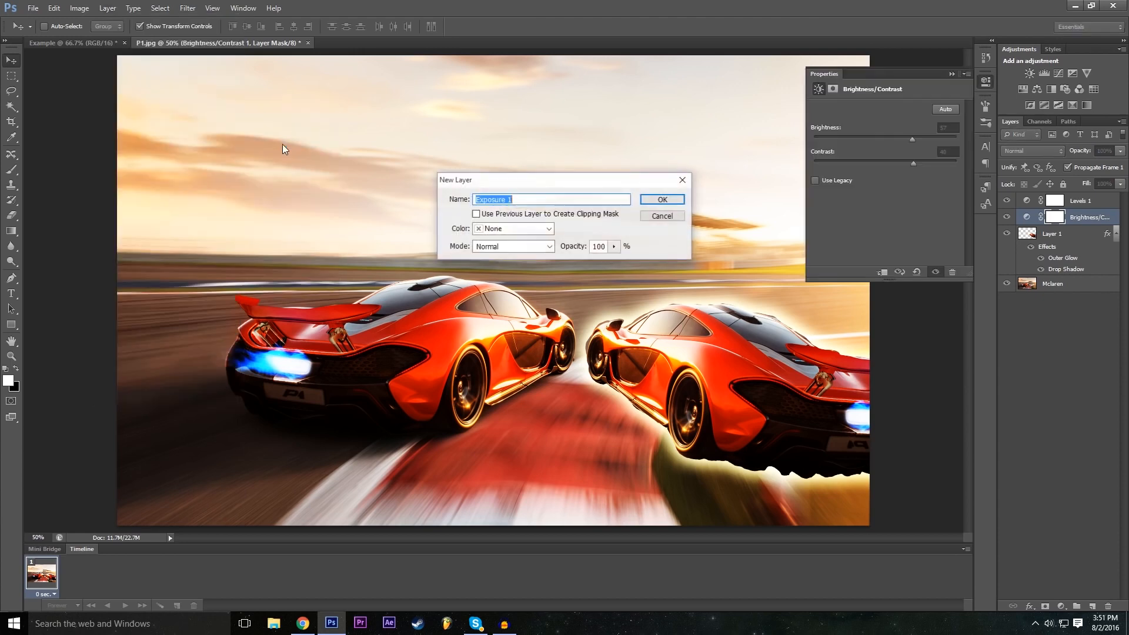
click(660, 194)
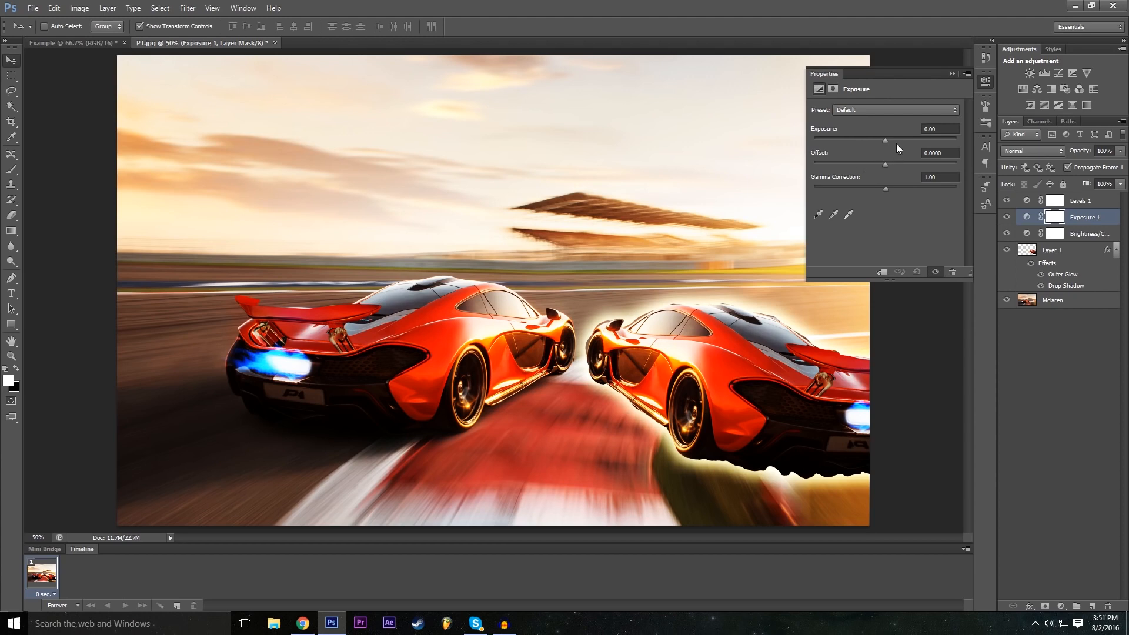
Step: Set exposure to -0.22, offset to +0.0207 and gamma correction to 0.78, and compare the image with all three adjustment layers hidden and shown
drag(886, 140, 887, 167)
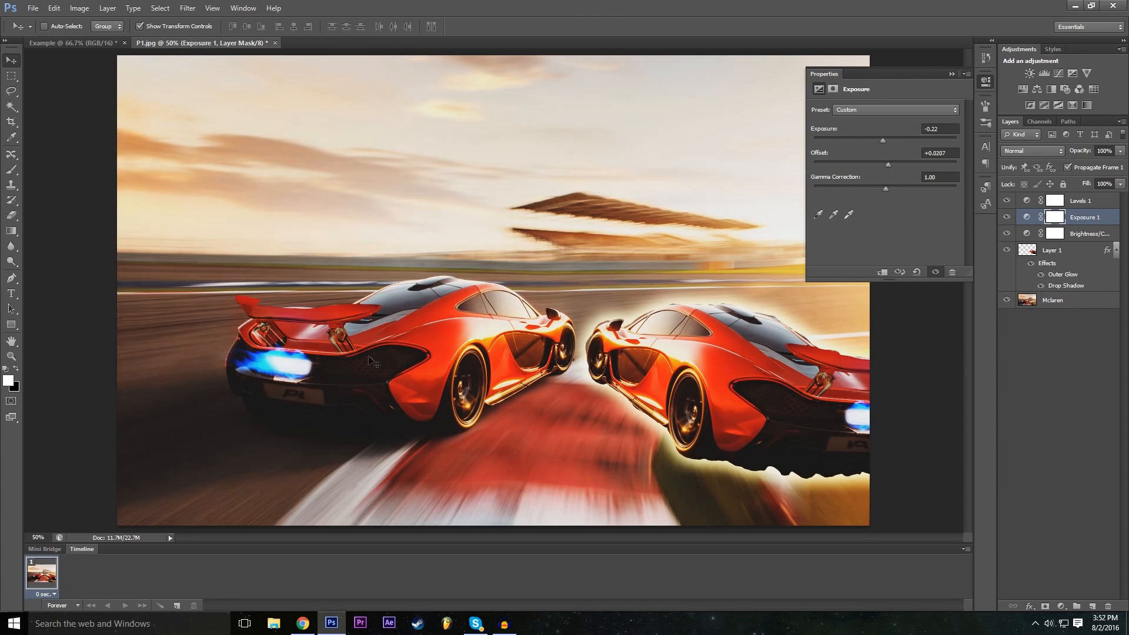
mouse_move(881, 189)
mouse_down()
mouse_move(905, 187)
mouse_move(896, 190)
mouse_up()
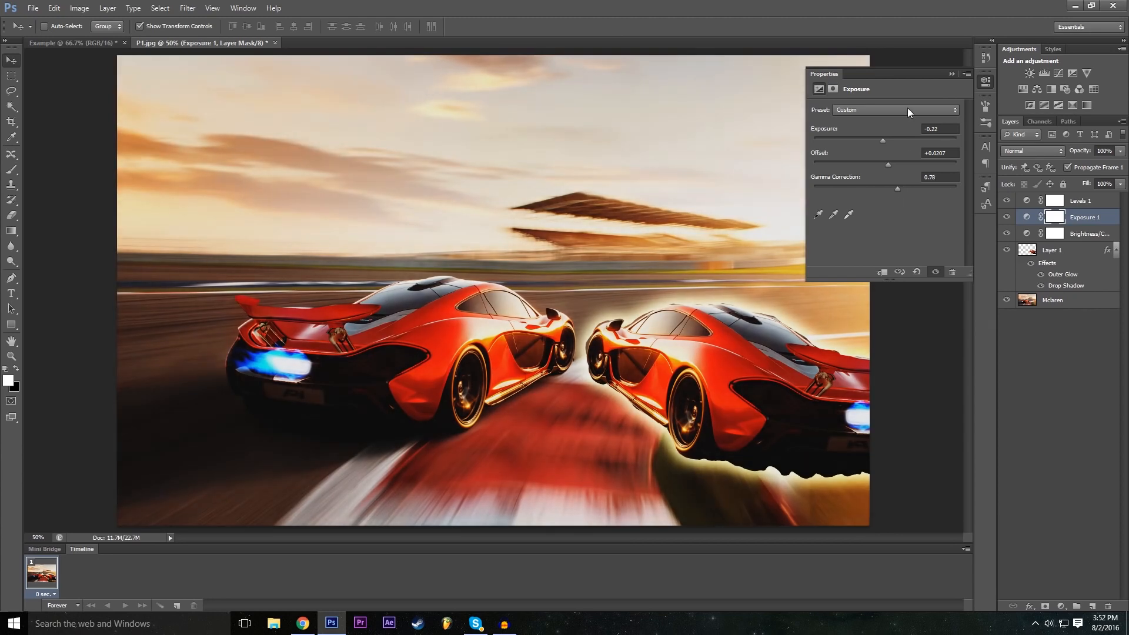
click(951, 73)
drag(1008, 203, 1010, 242)
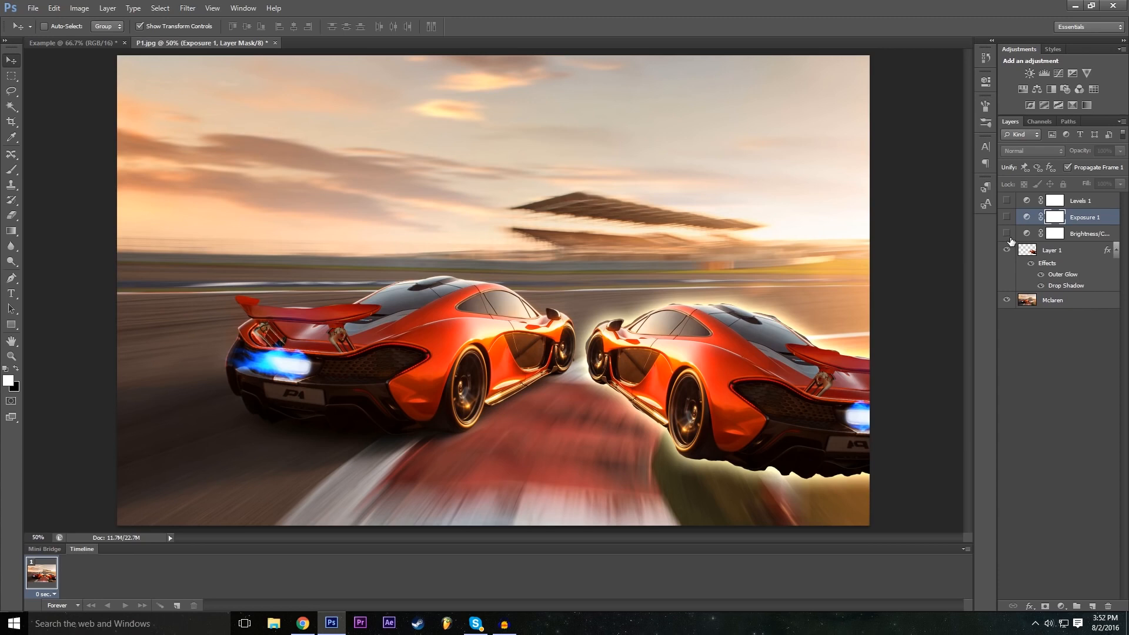
drag(1007, 235, 1005, 202)
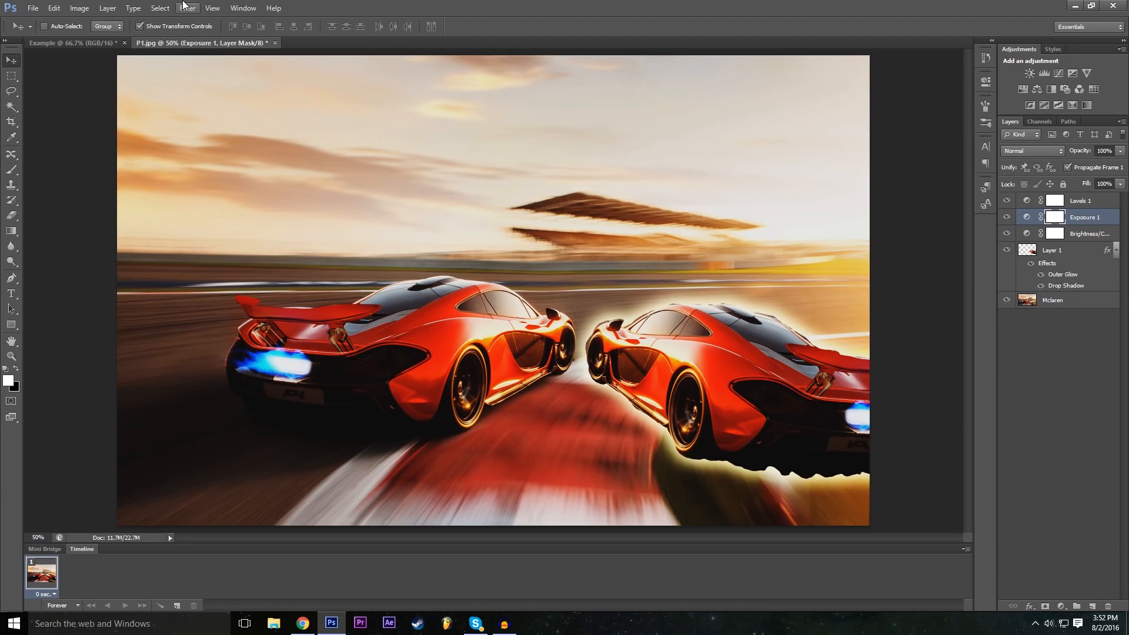
Step: Create a Color Lookup adjustment layer above the Exposure layer, using the default name and options
click(107, 8)
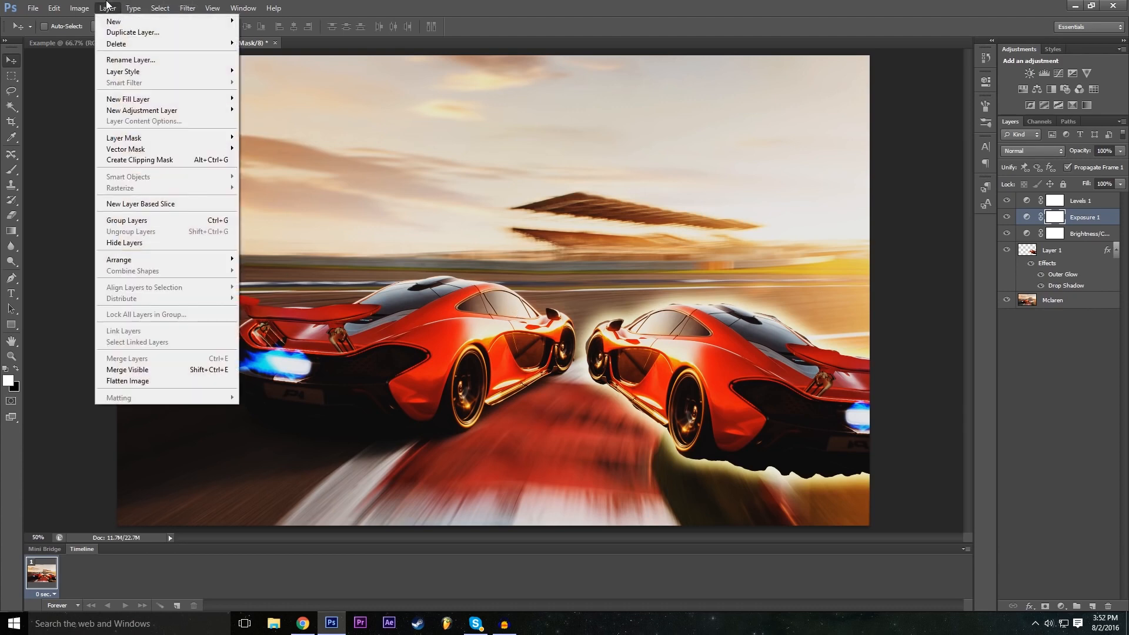
mouse_move(94, 5)
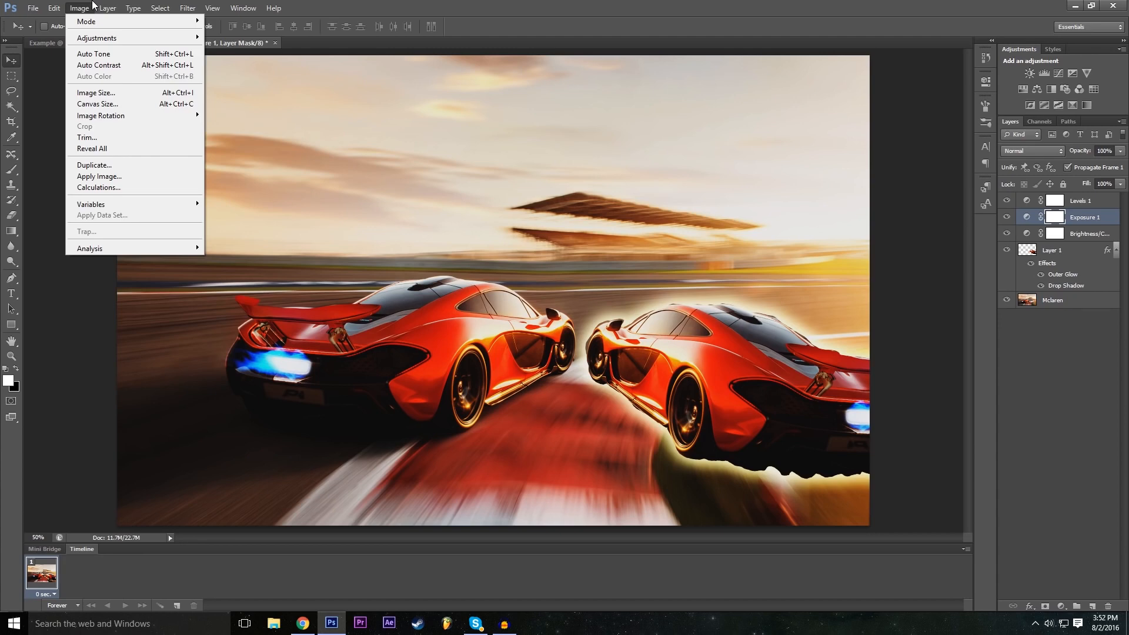
mouse_move(140, 6)
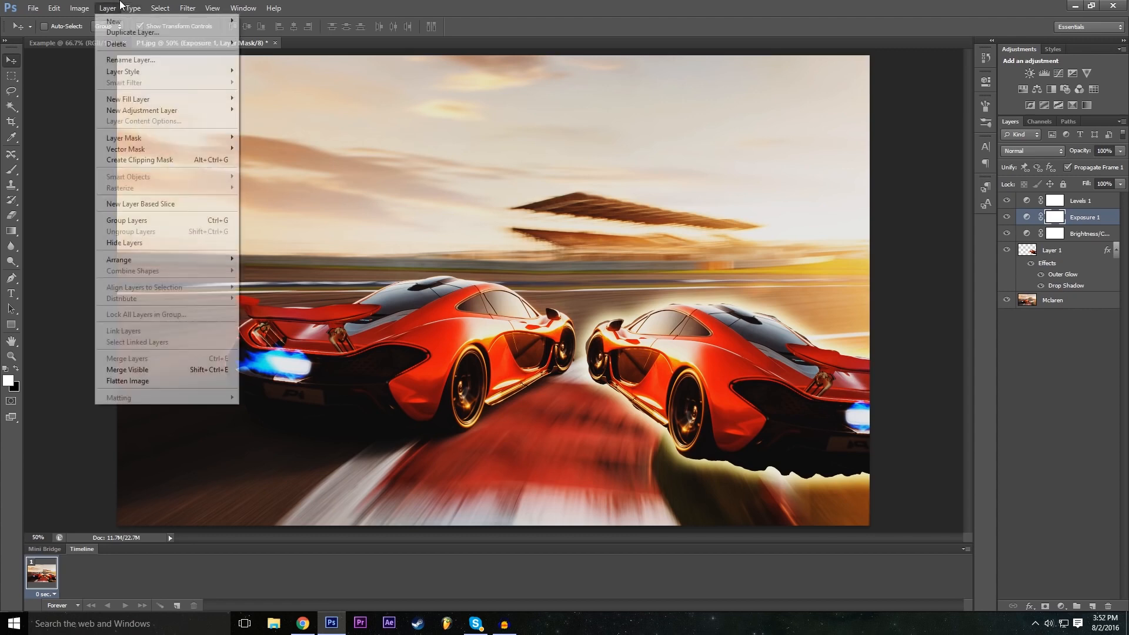
mouse_move(221, 111)
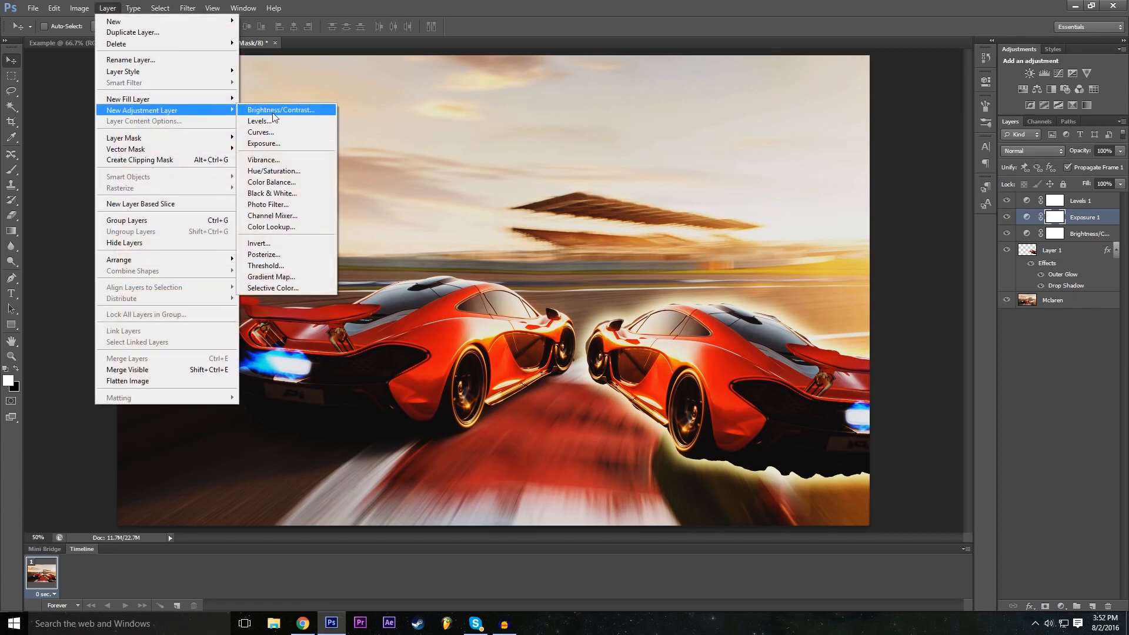
click(300, 224)
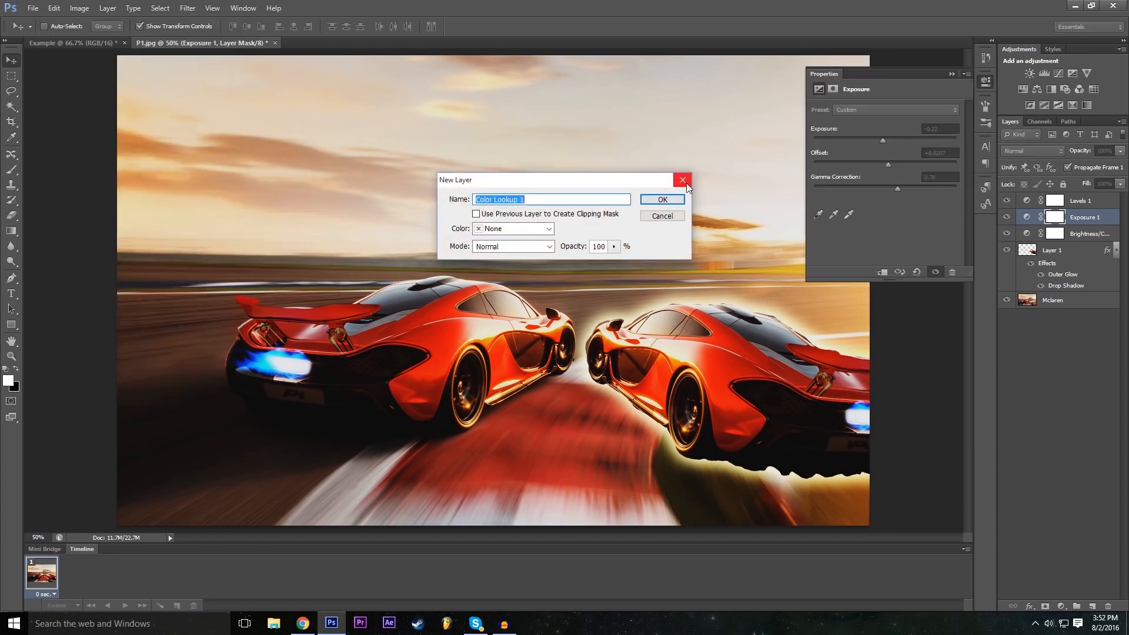
click(671, 200)
Step: Try the Turquoise-Sepia and Gold-Crimson abstract profiles on the Color Lookup layer
click(901, 109)
click(904, 123)
click(904, 124)
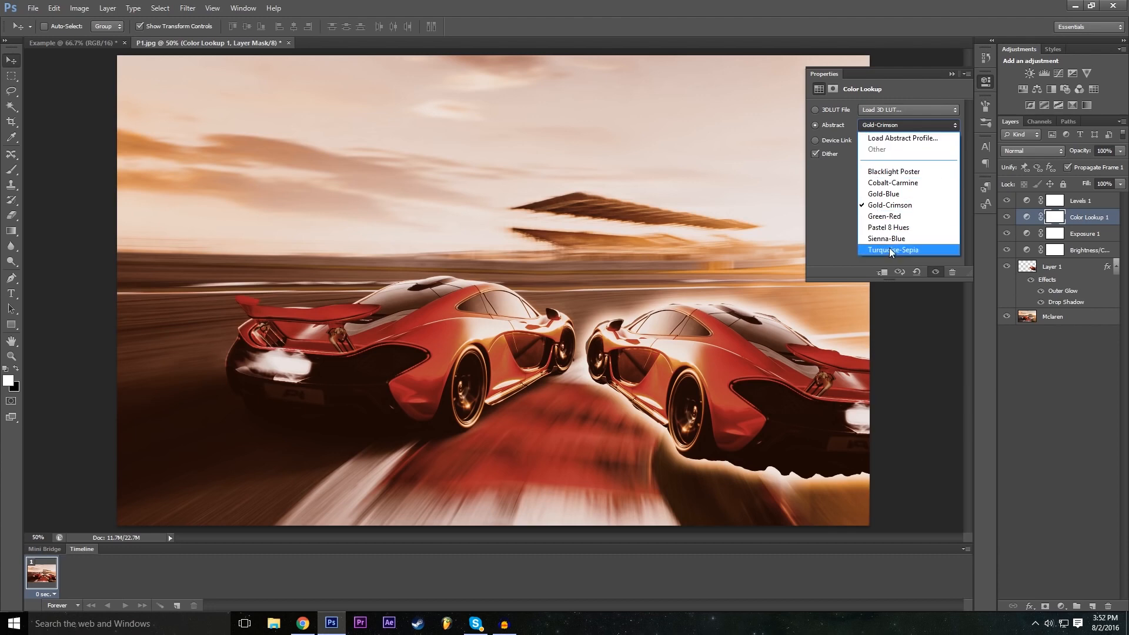
click(890, 249)
click(887, 127)
click(889, 205)
click(899, 125)
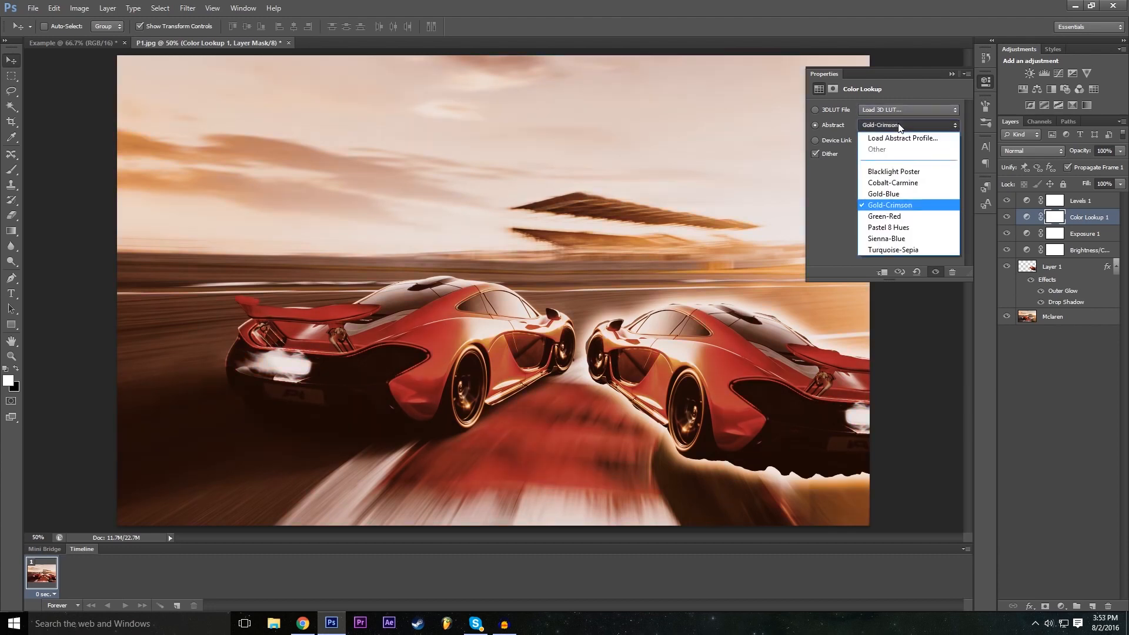
click(898, 125)
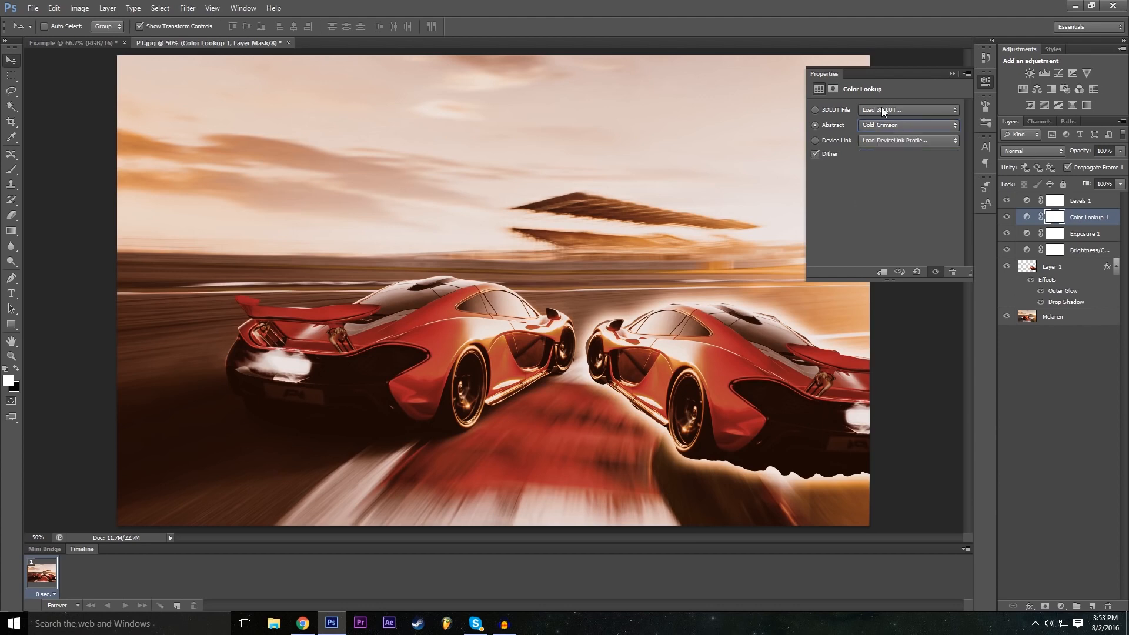
Step: Try the filmstock_50.3dl, Moonlight.3DL and Candlelight.CUBE 3D LUTs on the Color Lookup layer
click(881, 108)
click(900, 167)
click(902, 109)
click(893, 257)
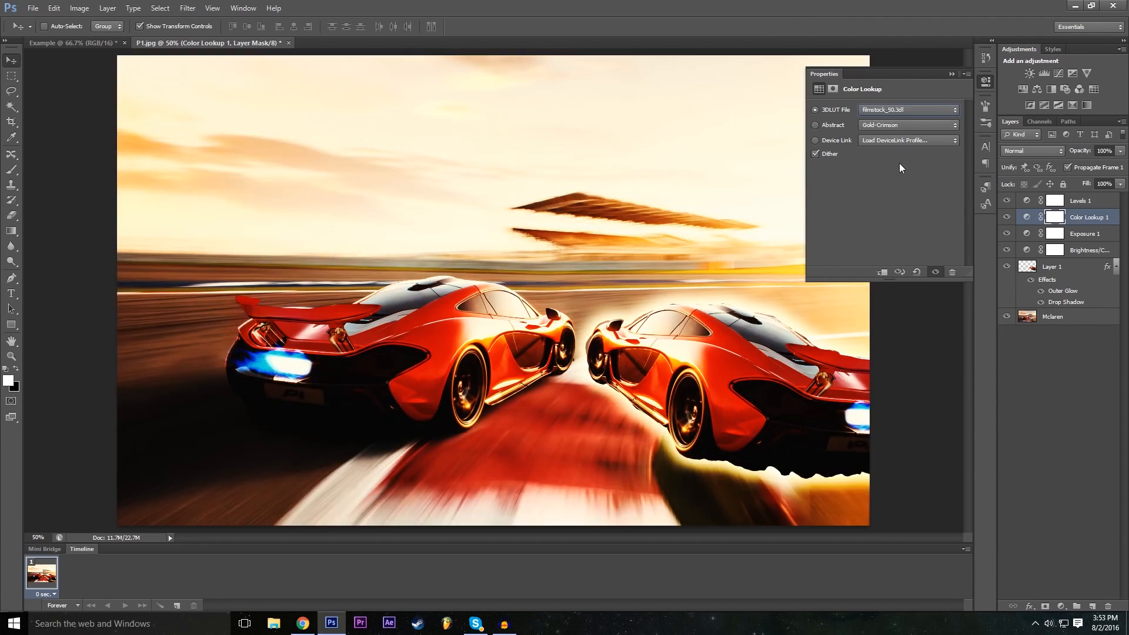
click(894, 109)
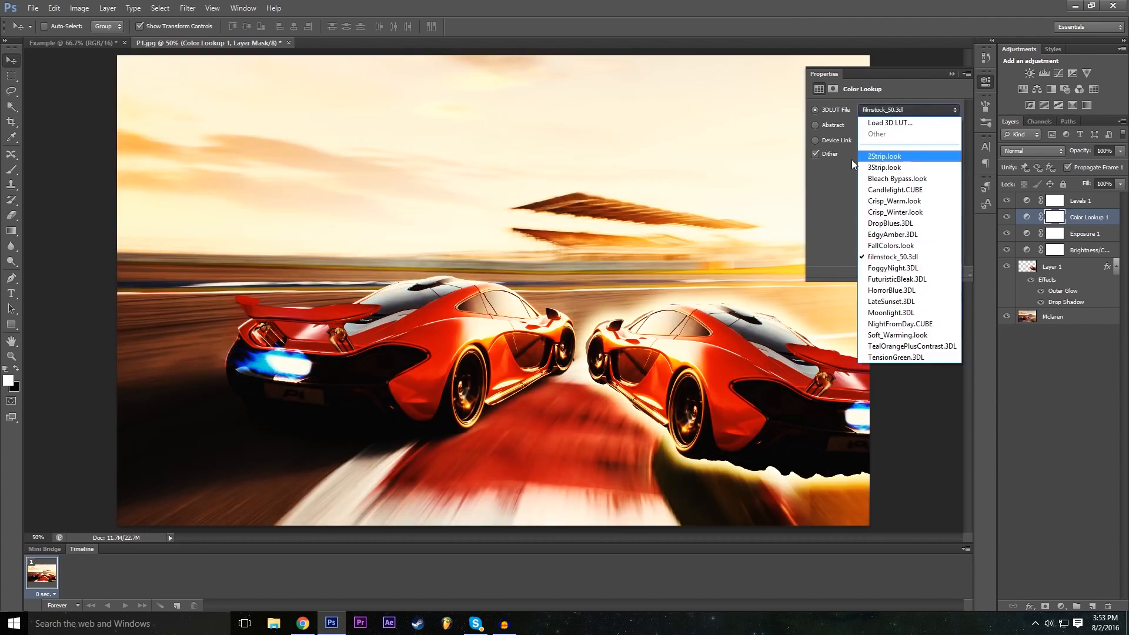
click(905, 312)
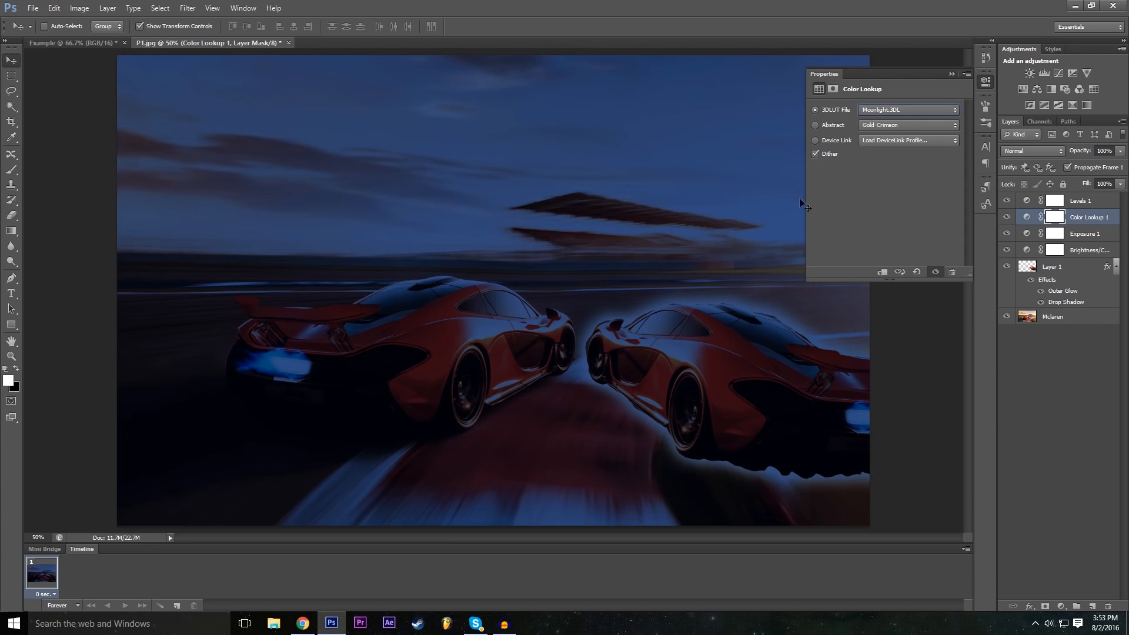
click(876, 106)
click(903, 184)
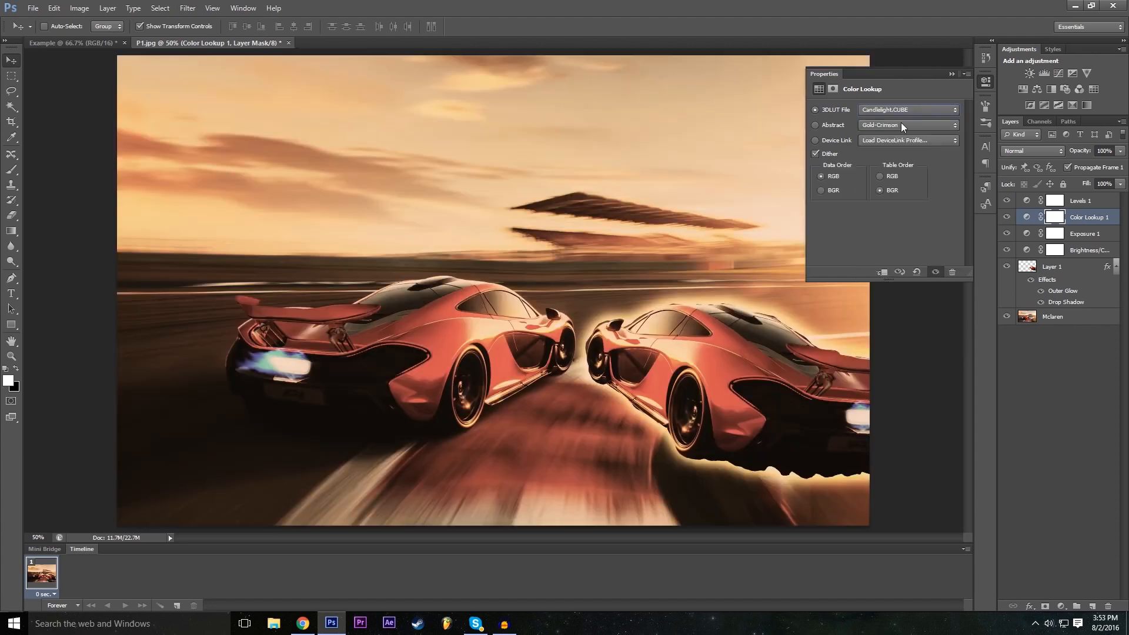
click(898, 115)
click(898, 115)
click(897, 115)
click(896, 122)
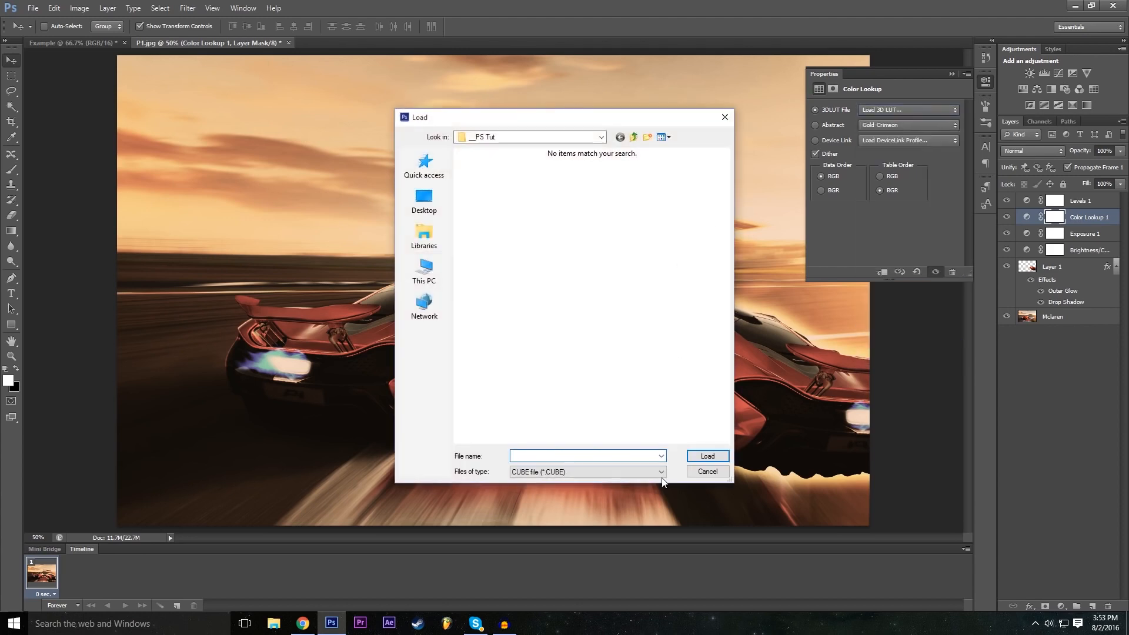
click(703, 474)
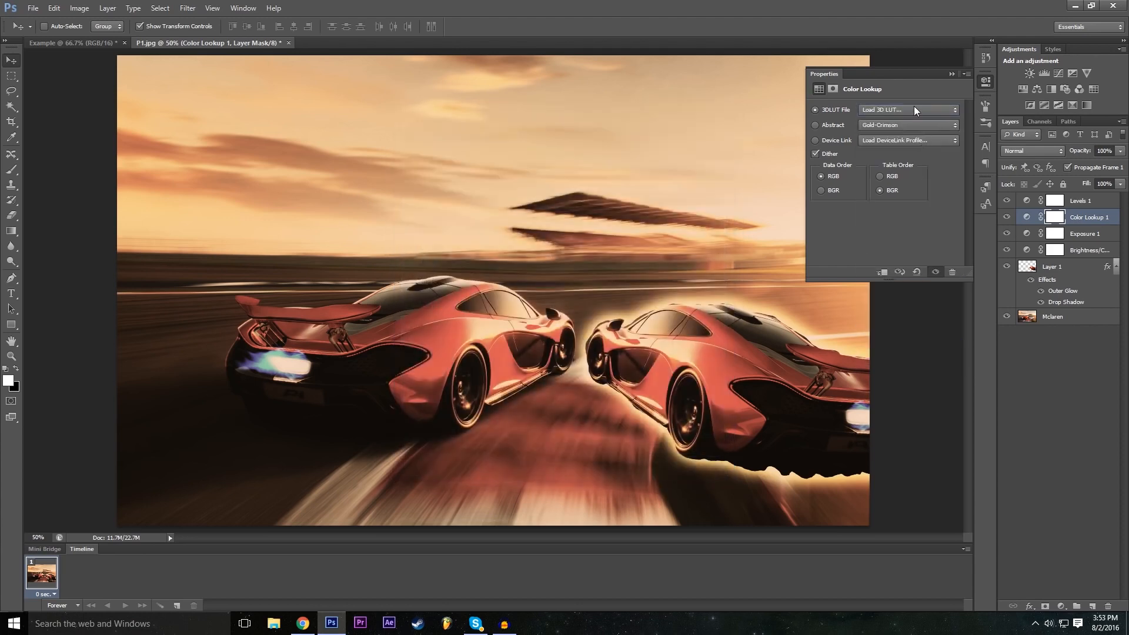
Step: Set the Color Lookup layer's 3D LUT to 2Strip.look, and try the Green-Red abstract profile
click(909, 110)
click(900, 147)
click(886, 125)
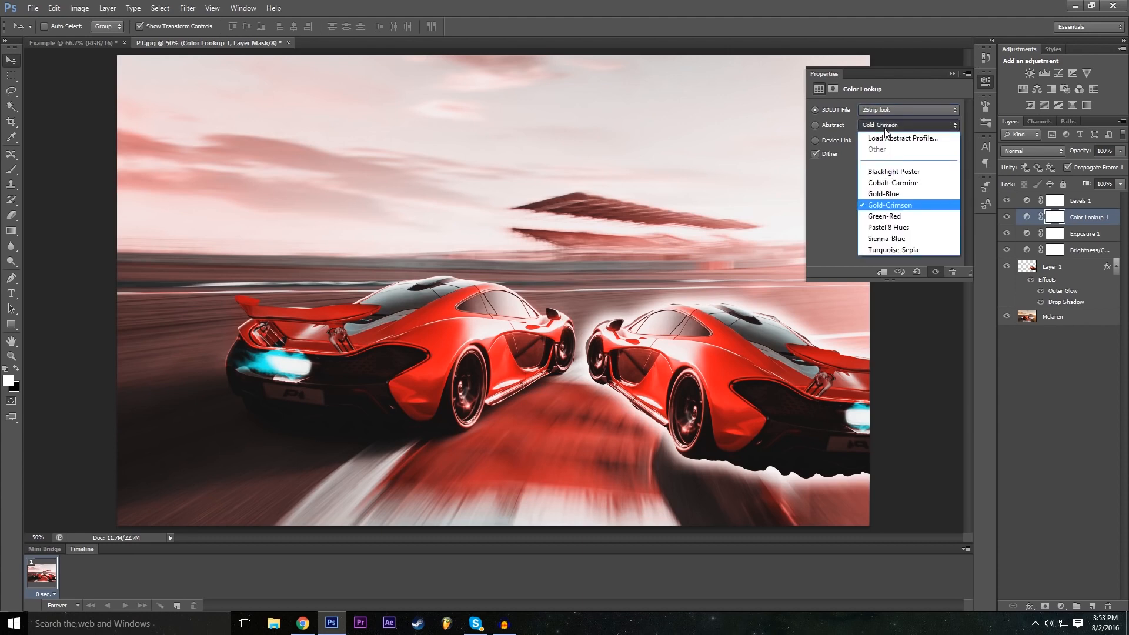
click(884, 127)
click(885, 128)
click(889, 216)
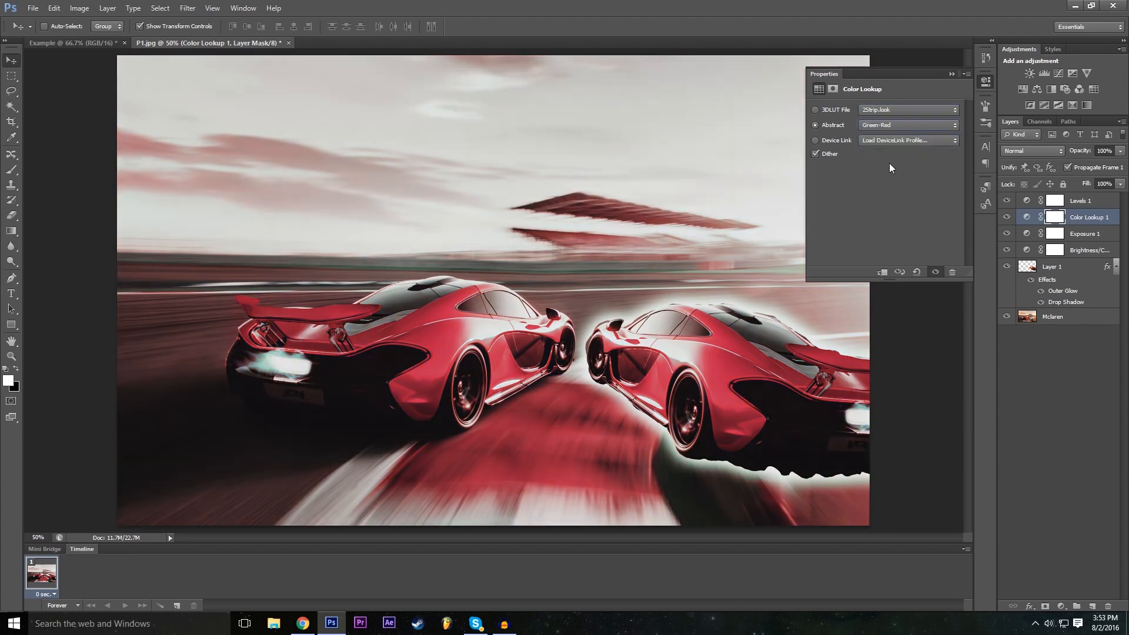
Step: Try the Sienna-Blue and Turquoise-Sepia abstract profiles on the Color Lookup layer
click(891, 127)
click(901, 241)
click(898, 129)
click(894, 251)
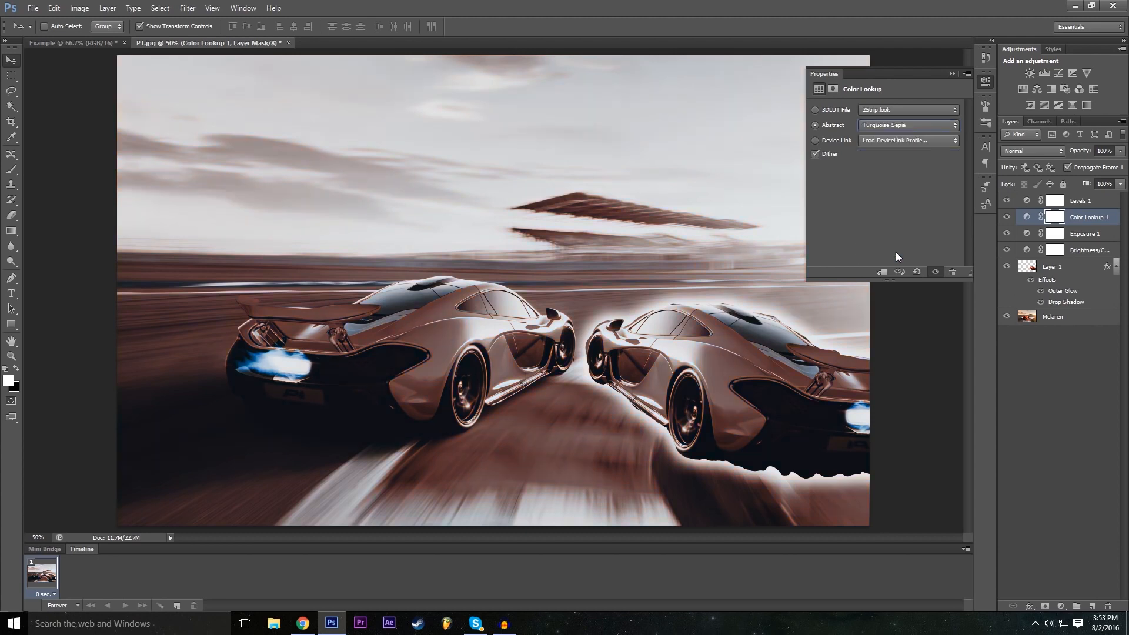
Step: Try the Blacklight Poster, Gold-Blue and Cobalt-Carmine abstract profiles on the Color Lookup layer
click(893, 125)
click(885, 163)
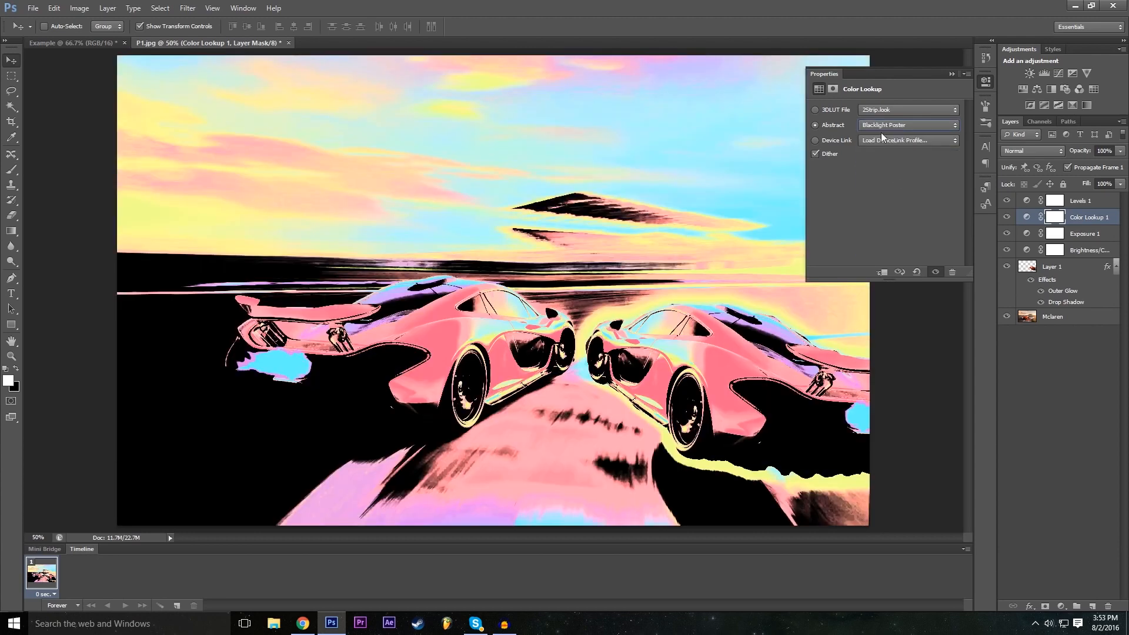
click(882, 127)
click(885, 189)
click(894, 127)
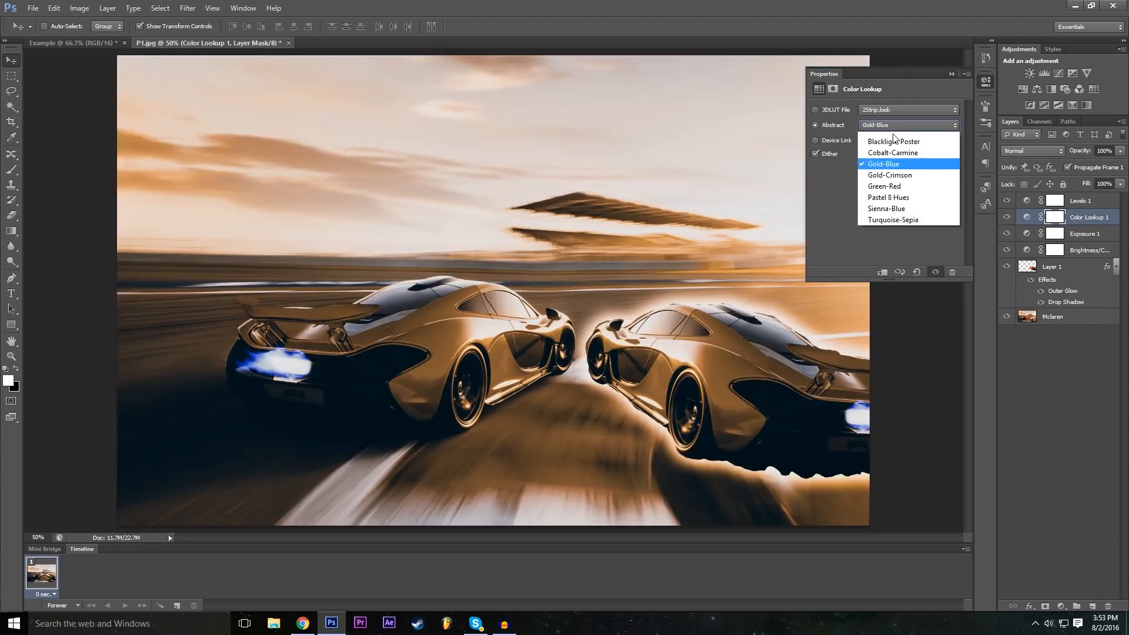
click(893, 171)
click(895, 126)
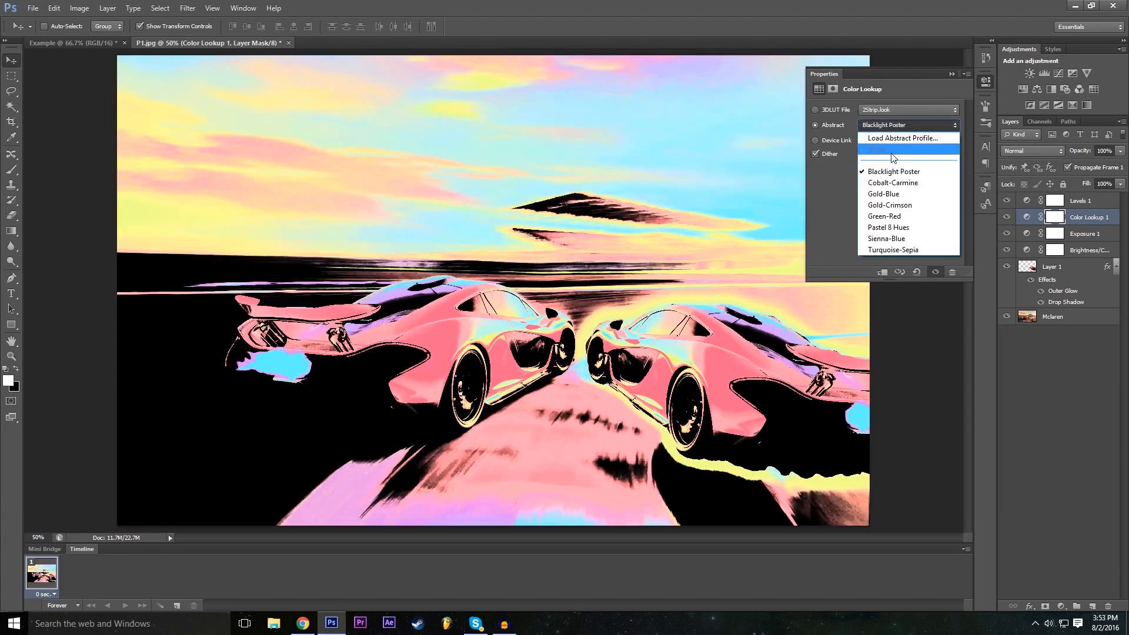
click(894, 183)
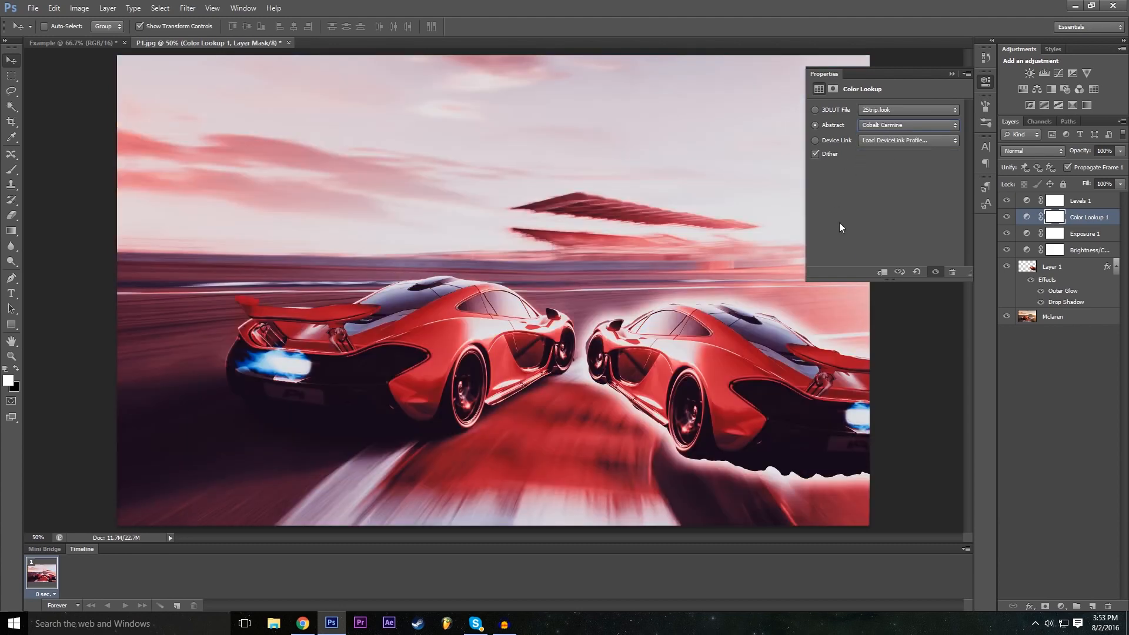
Step: Set the Color Lookup layer's 3D LUT to DropBlues.3DL and compare the image with the layer hidden and shown
click(907, 110)
click(904, 221)
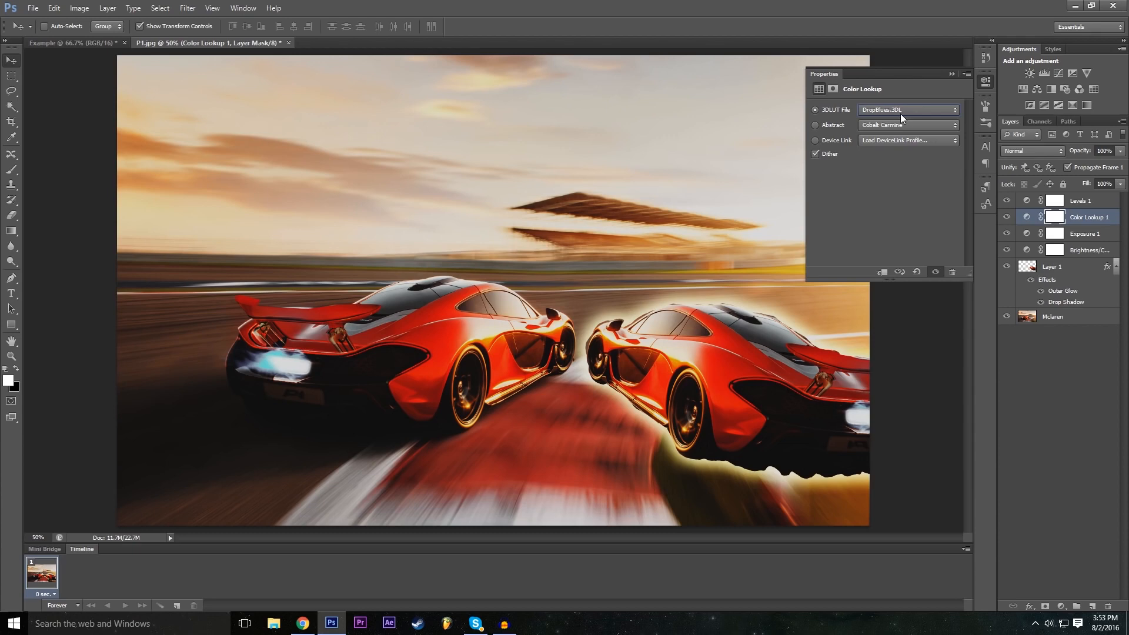
click(953, 74)
click(1007, 217)
click(1006, 217)
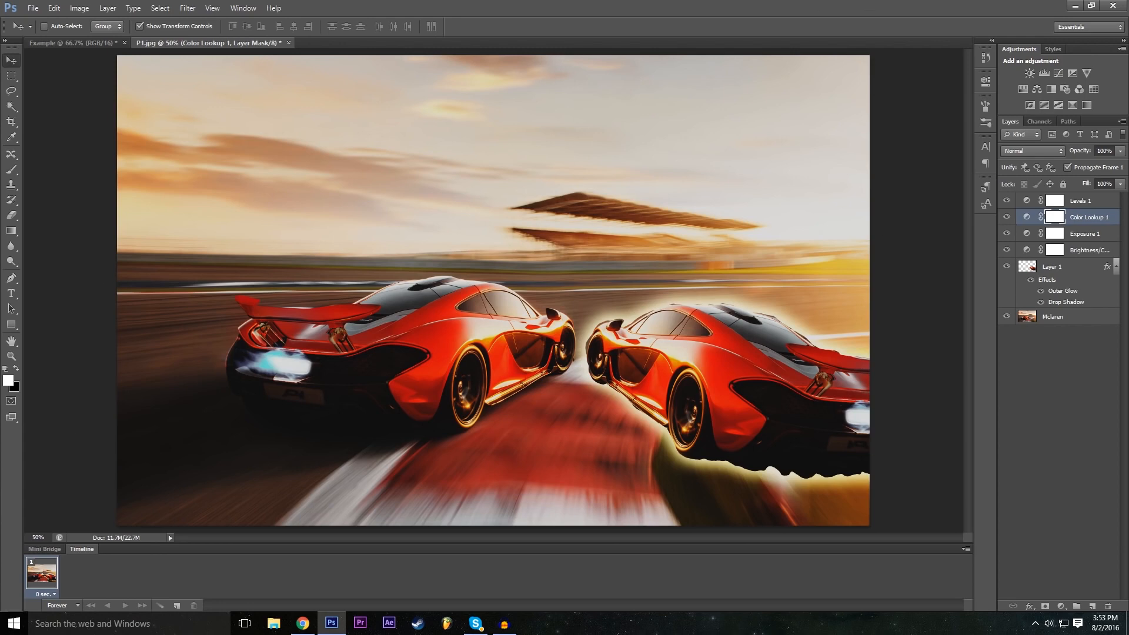
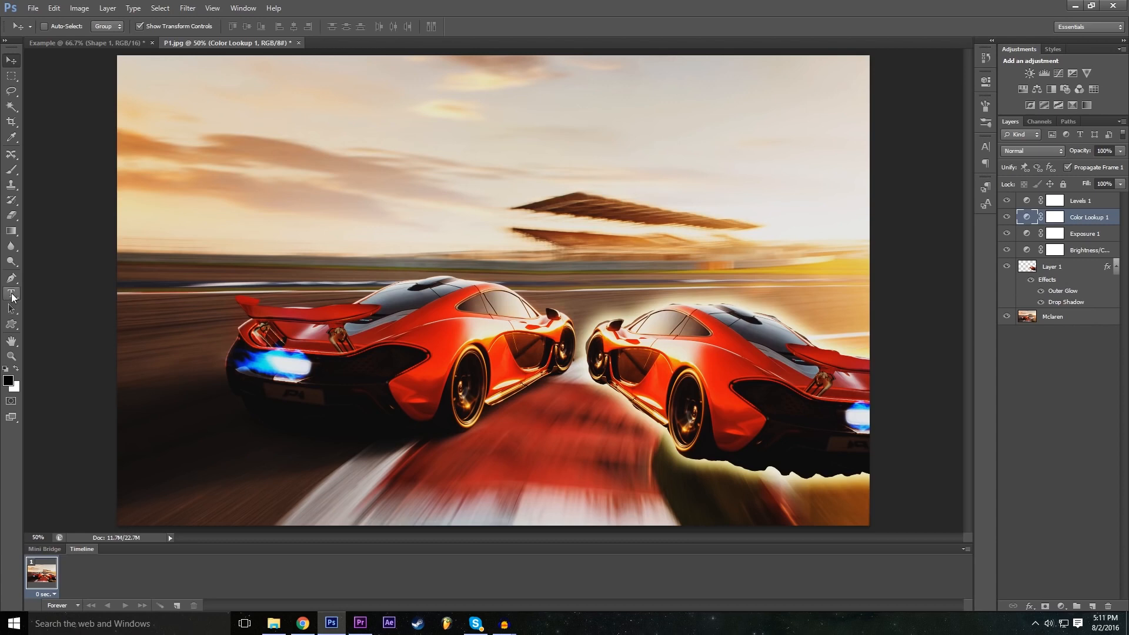
Step: Add the text "Example" to the car image and move it across the sky area
click(12, 293)
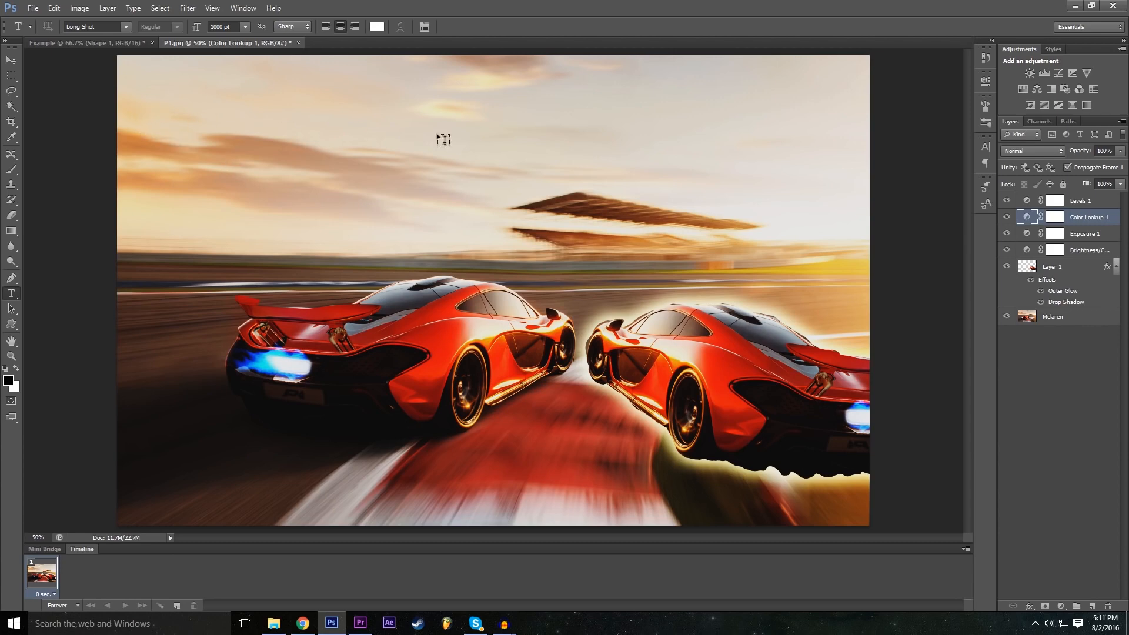
click(180, 121)
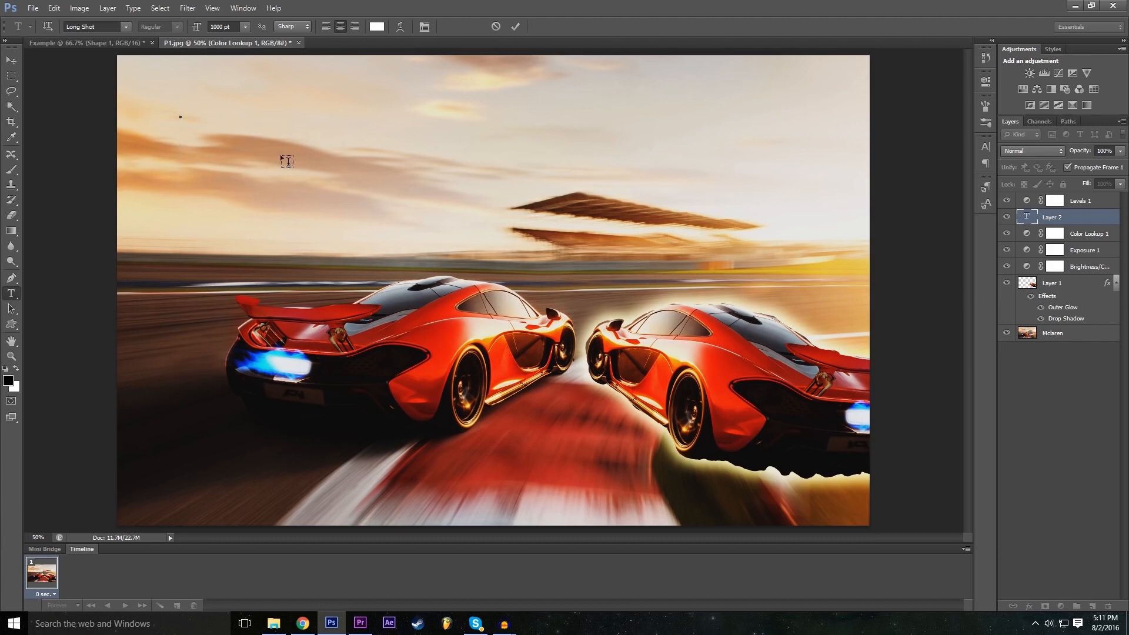
text(BRUH)
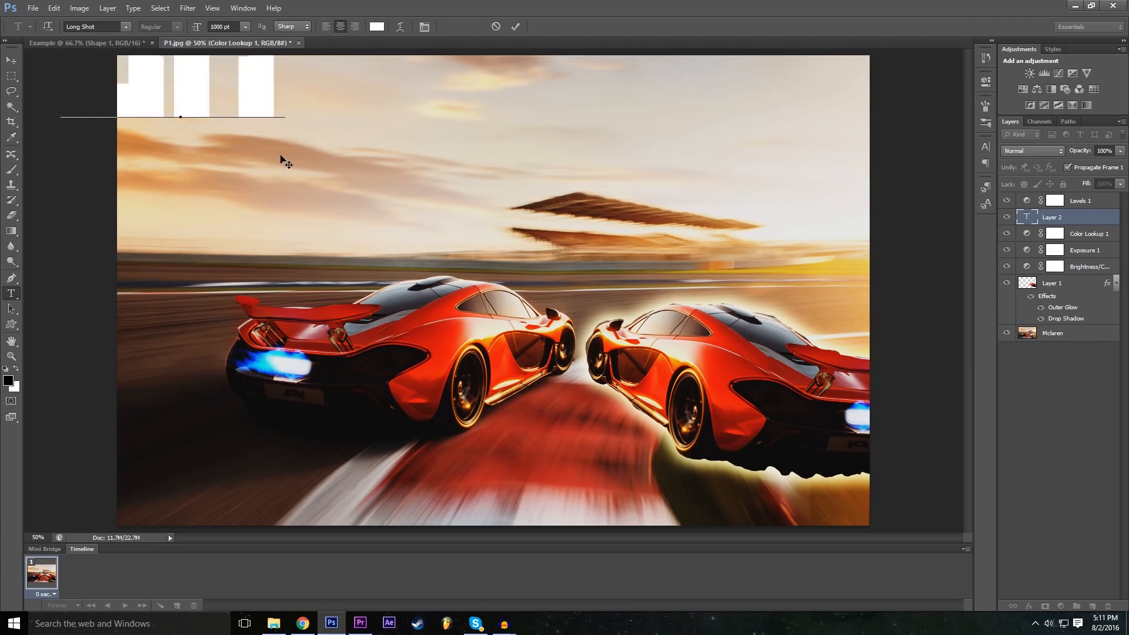
text(ple)
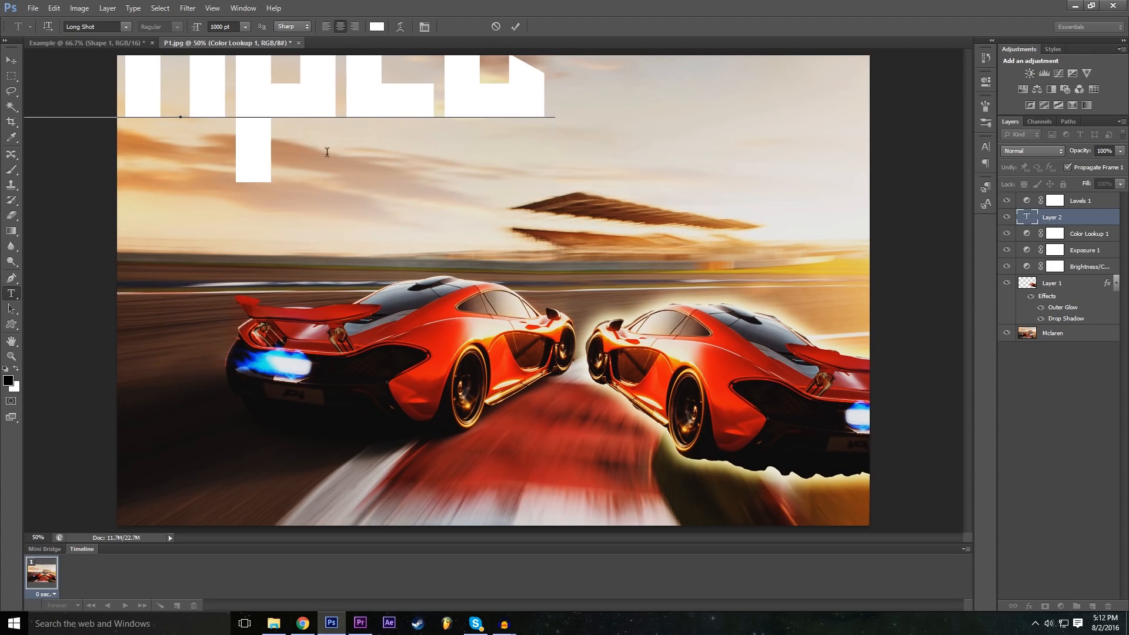
drag(288, 231, 443, 353)
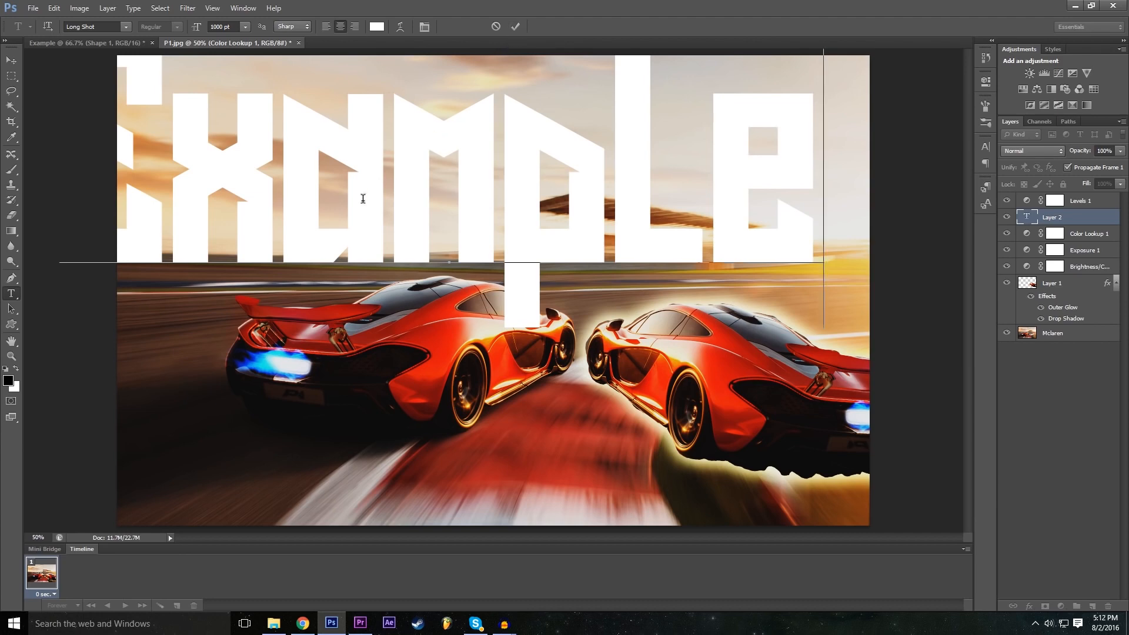
drag(317, 366, 365, 375)
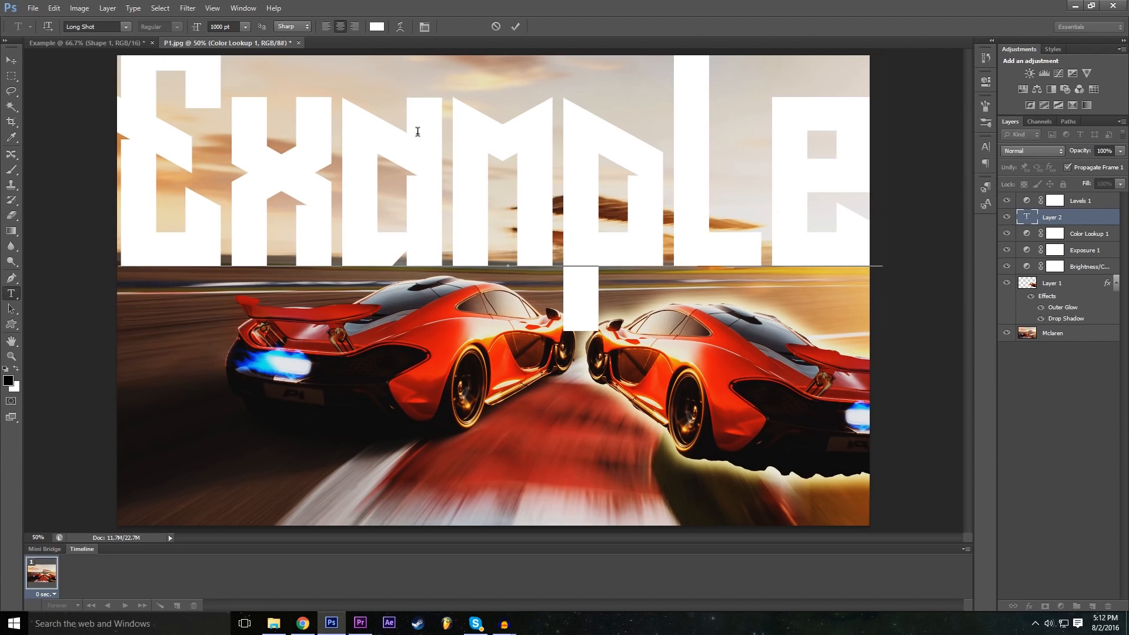
Step: Select the whole Example text, try the Microsoft Tai Le font and set the font to Nexa Bold
double_click(483, 194)
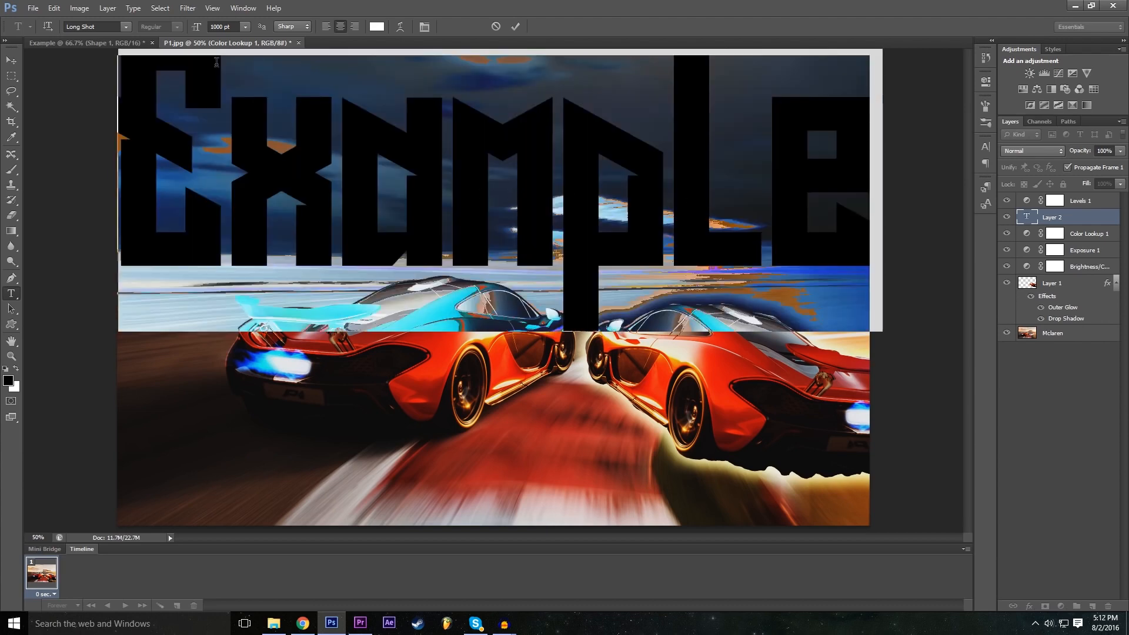
double_click(217, 26)
click(125, 26)
scroll(153, 276, down, 10)
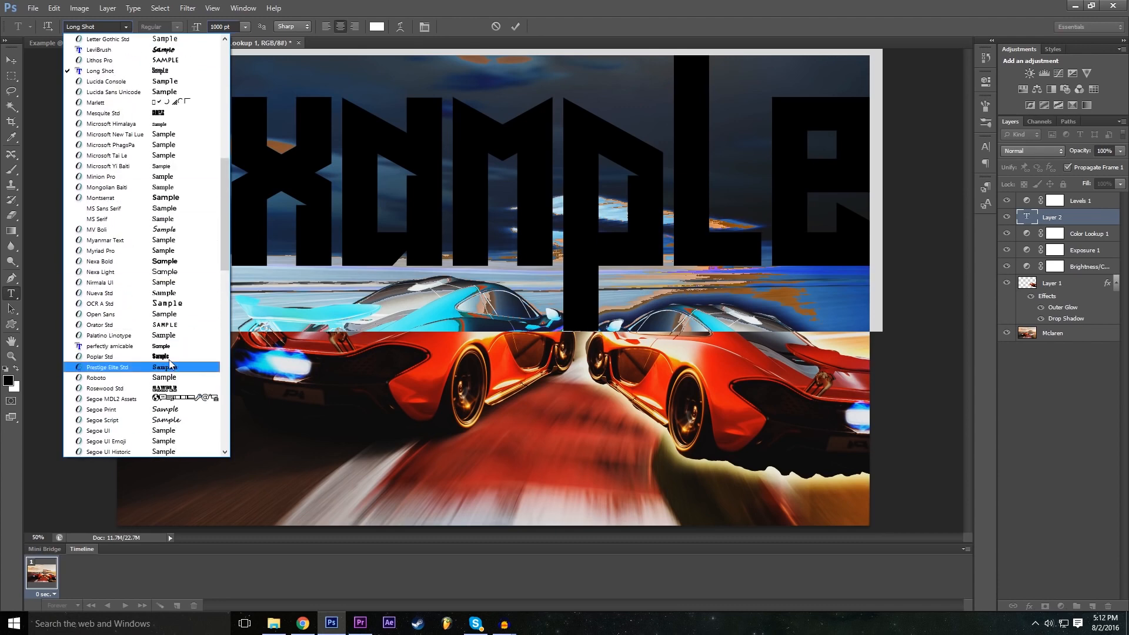
click(157, 157)
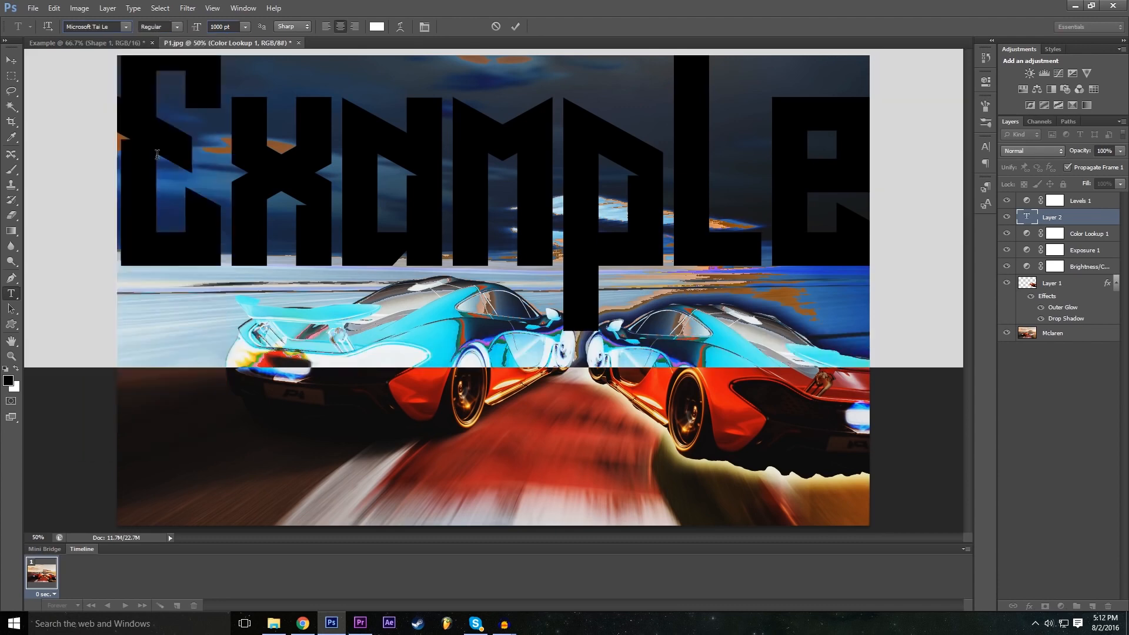
click(126, 27)
scroll(164, 194, up, 2)
click(164, 272)
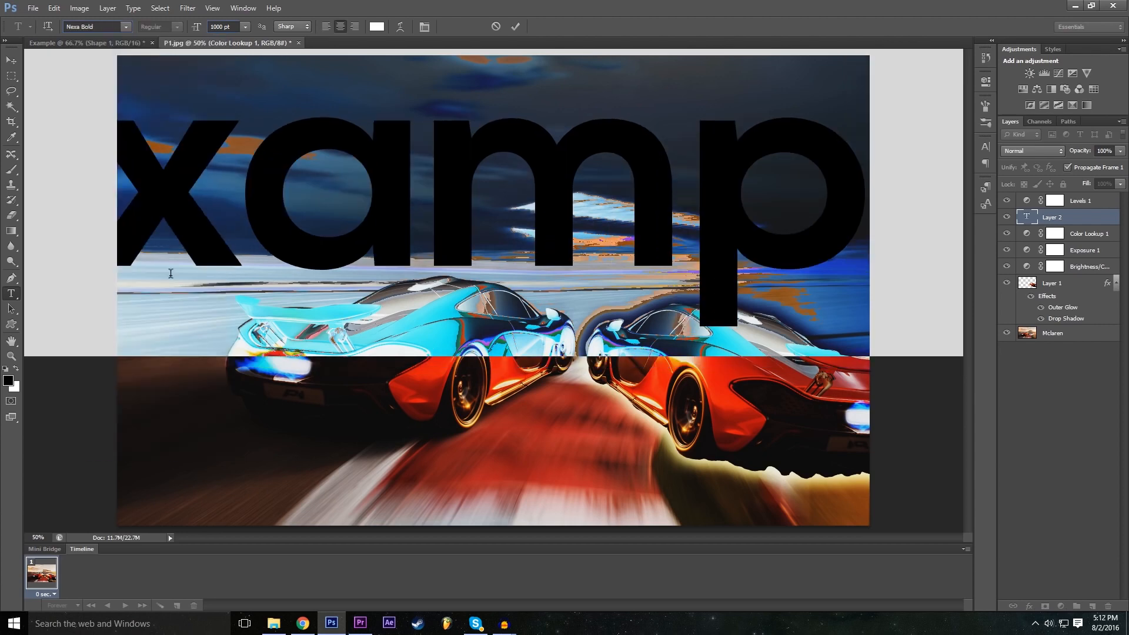
Step: Try the 72 pt size on the Example text and set its font size to 500 pt
click(215, 23)
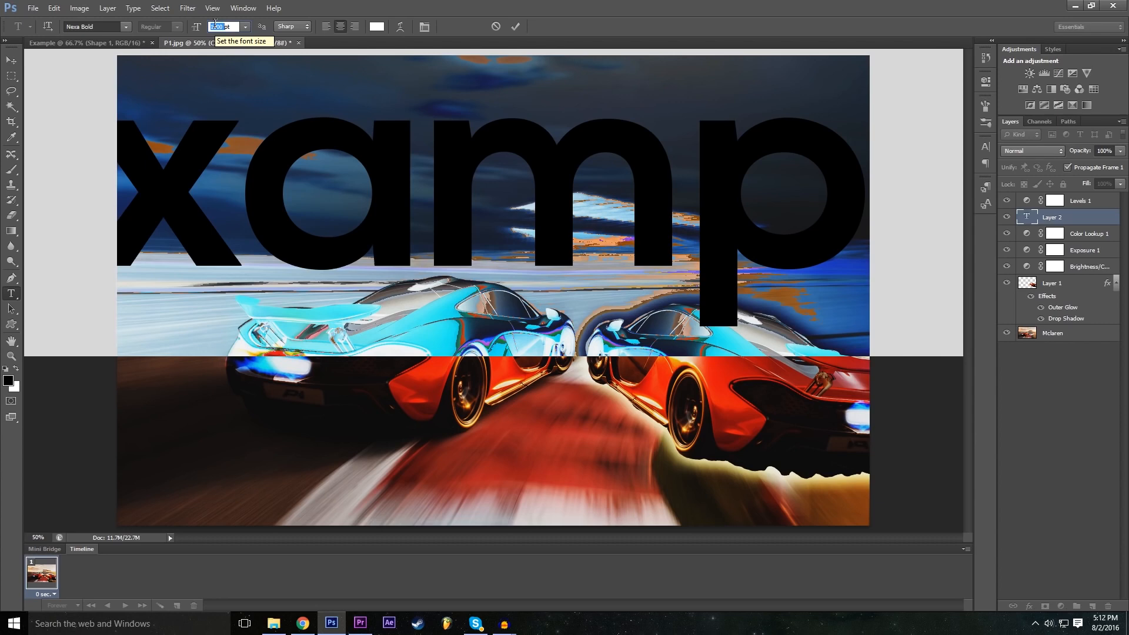
click(245, 26)
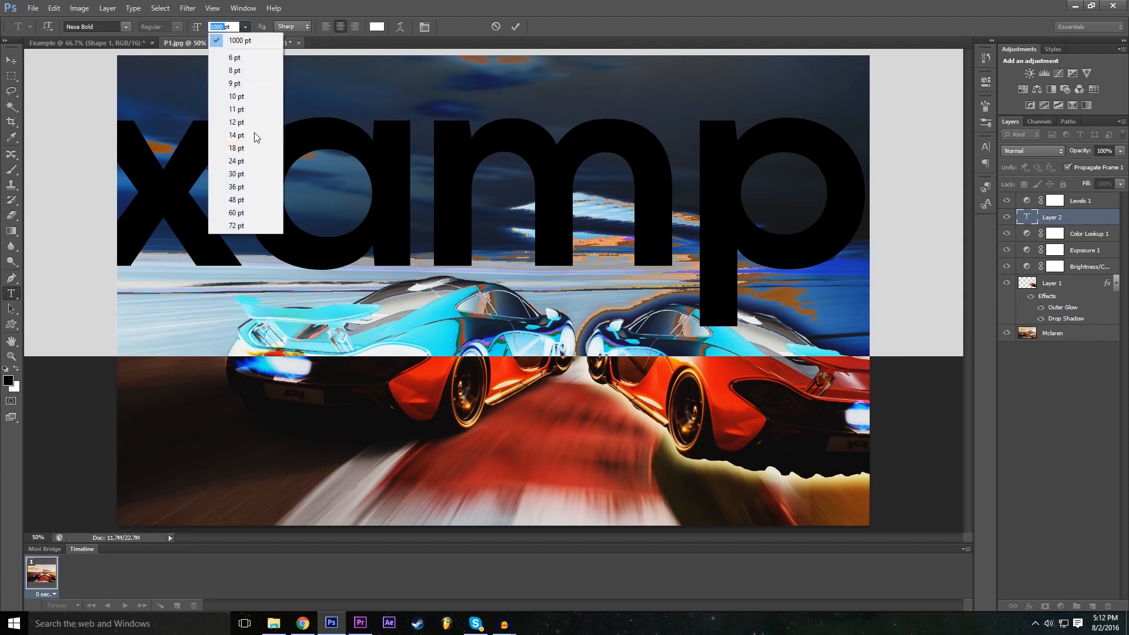
click(242, 226)
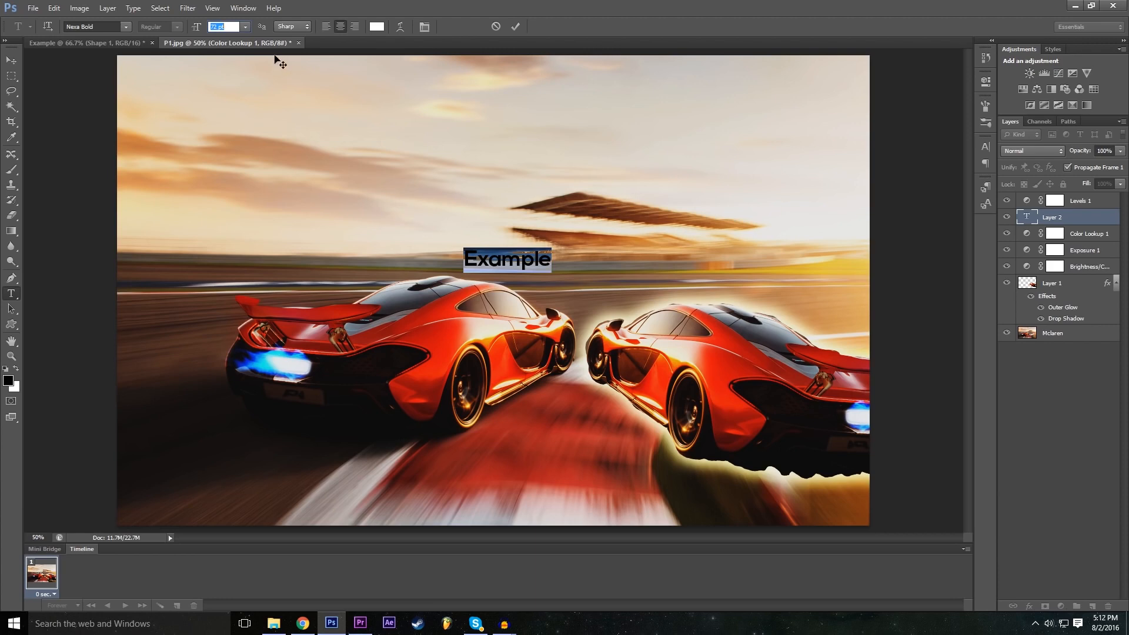
double_click(217, 26)
click(198, 27)
text(500)
Step: Move the Example text up into the sky and place its layer above the Levels 1 layer
drag(467, 382, 470, 308)
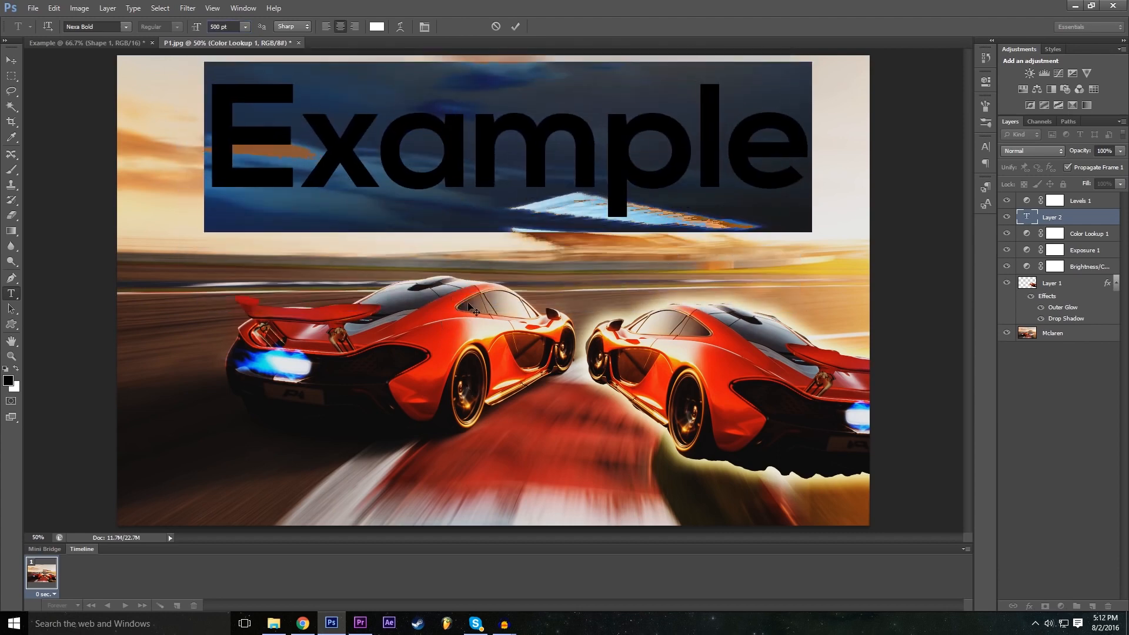
click(515, 26)
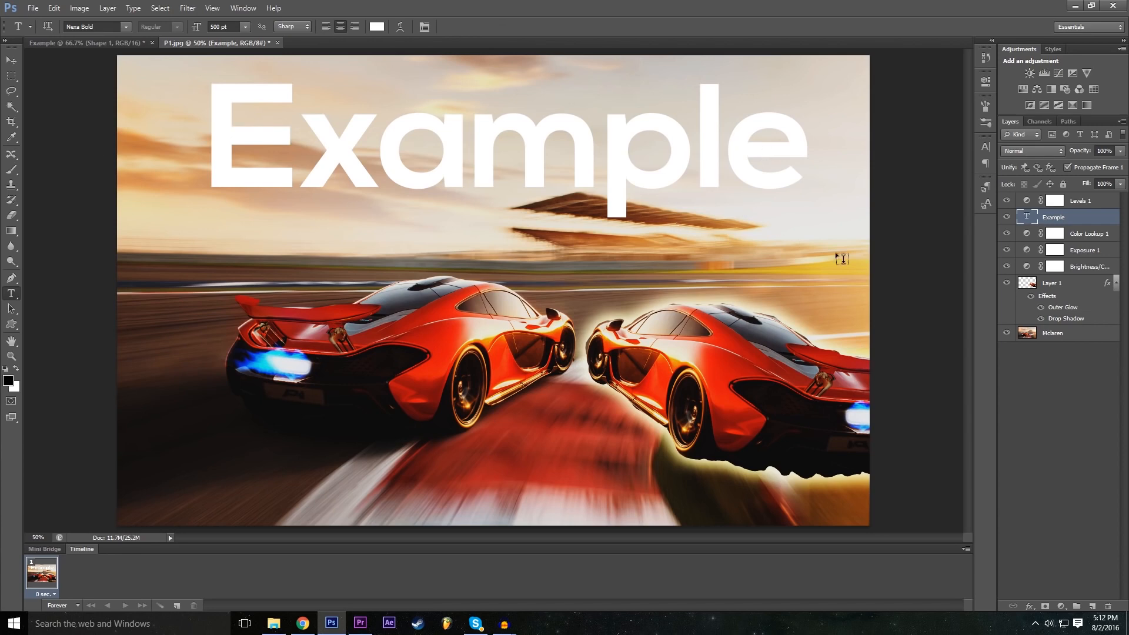
drag(1073, 220, 1073, 197)
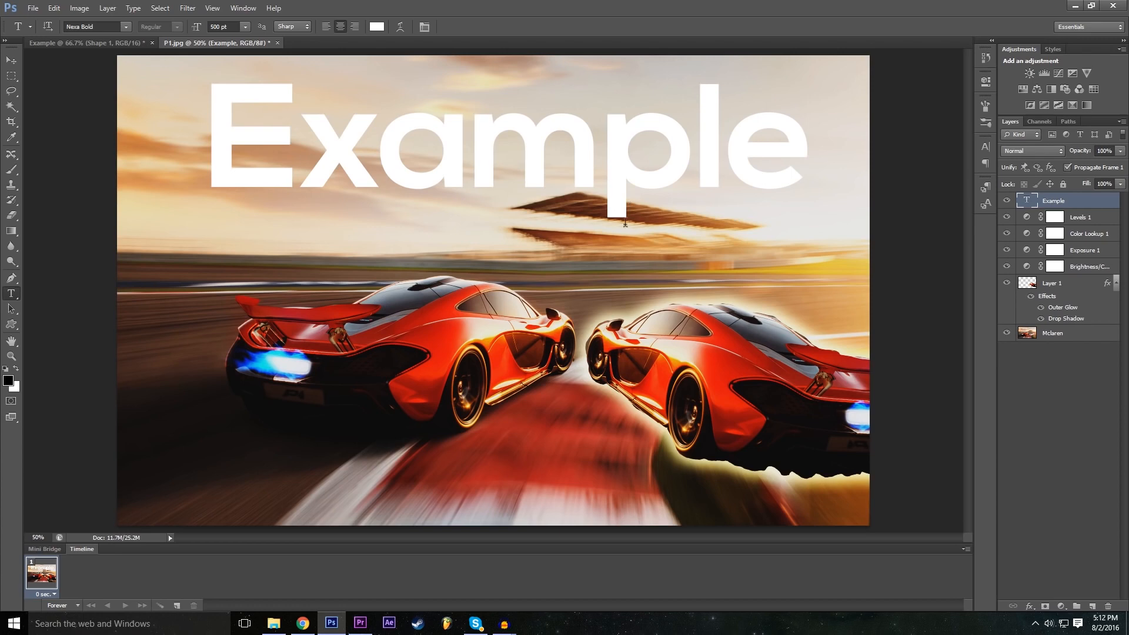
Step: Open the Example text layer's blending options and set the blend mode to Overlay
click(1029, 605)
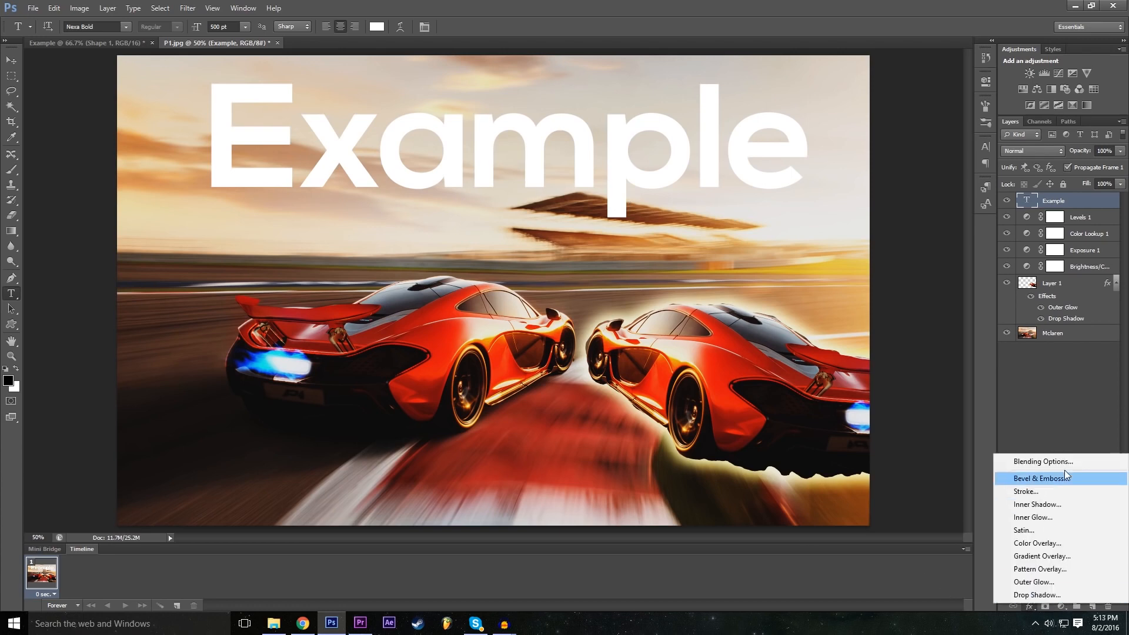
click(1051, 462)
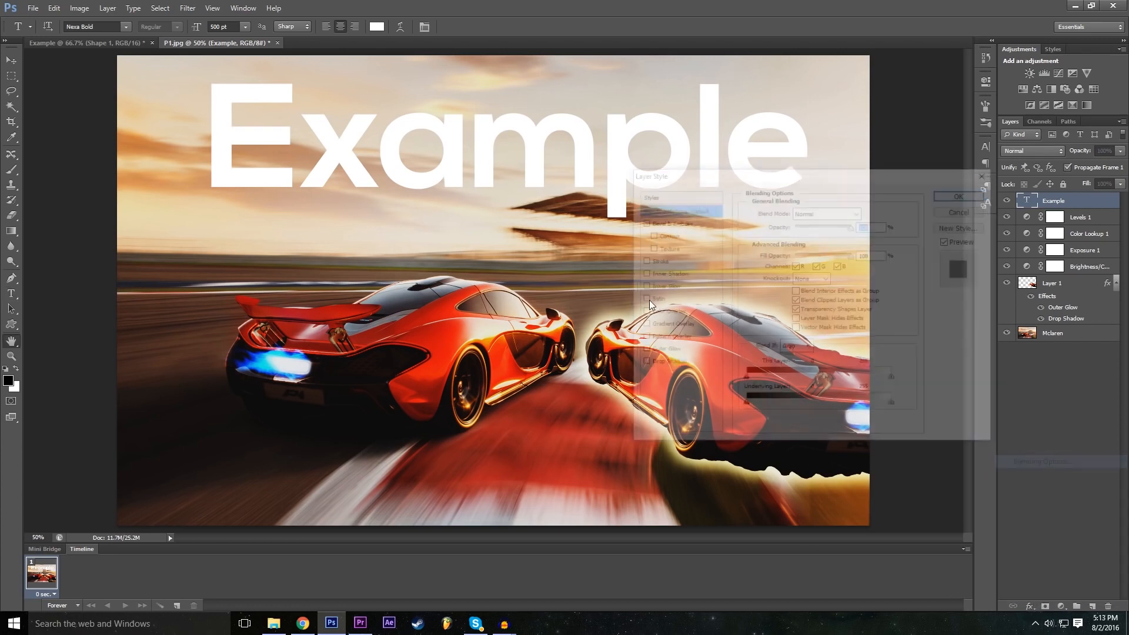
click(812, 213)
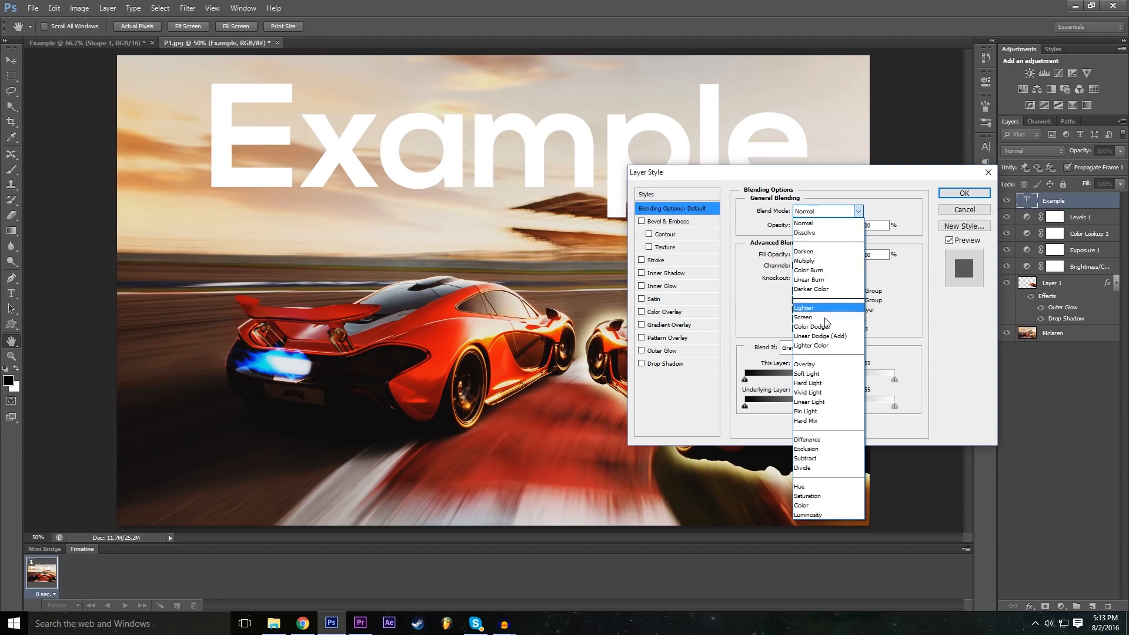
click(823, 364)
key(Tab)
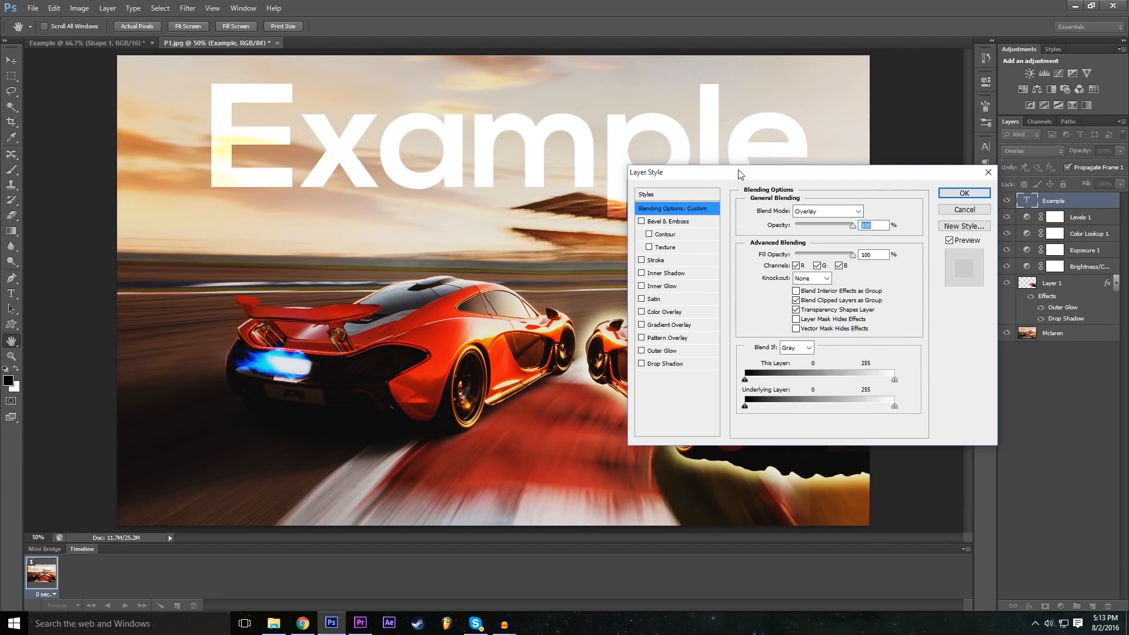
Step: Try the Difference, Exclusion and Darken blend modes on the Example text layer
click(820, 211)
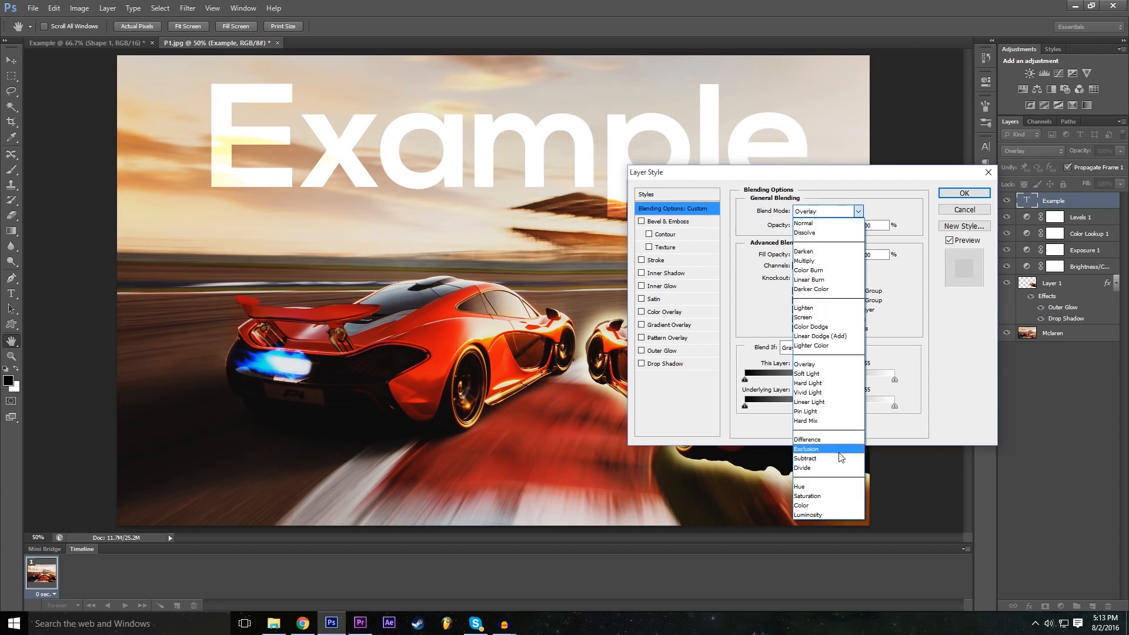
click(831, 441)
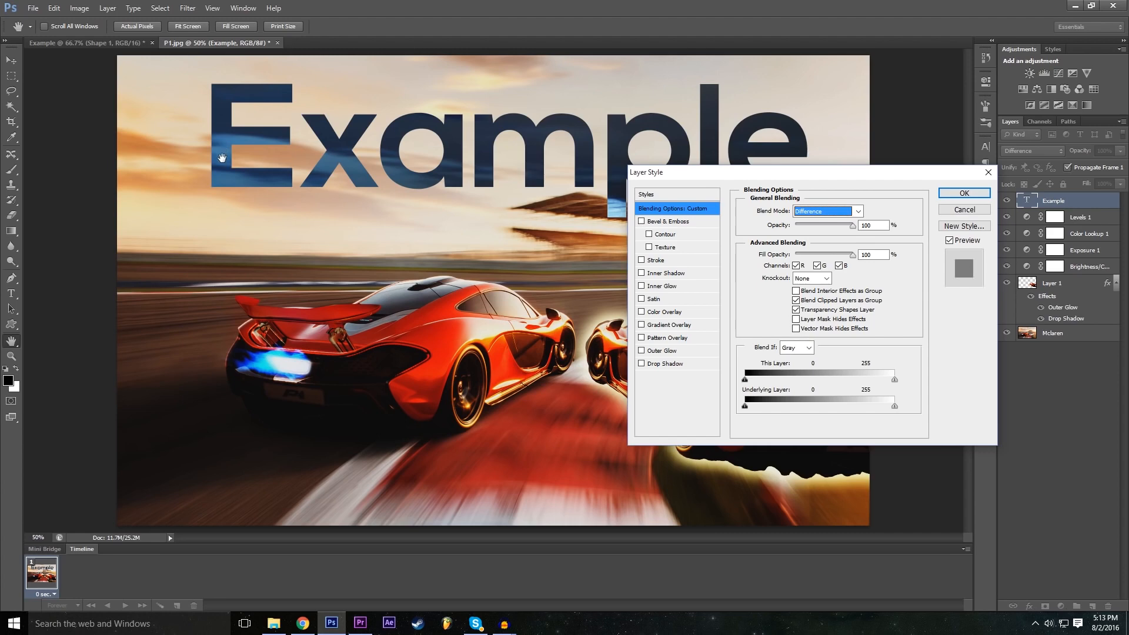
click(826, 211)
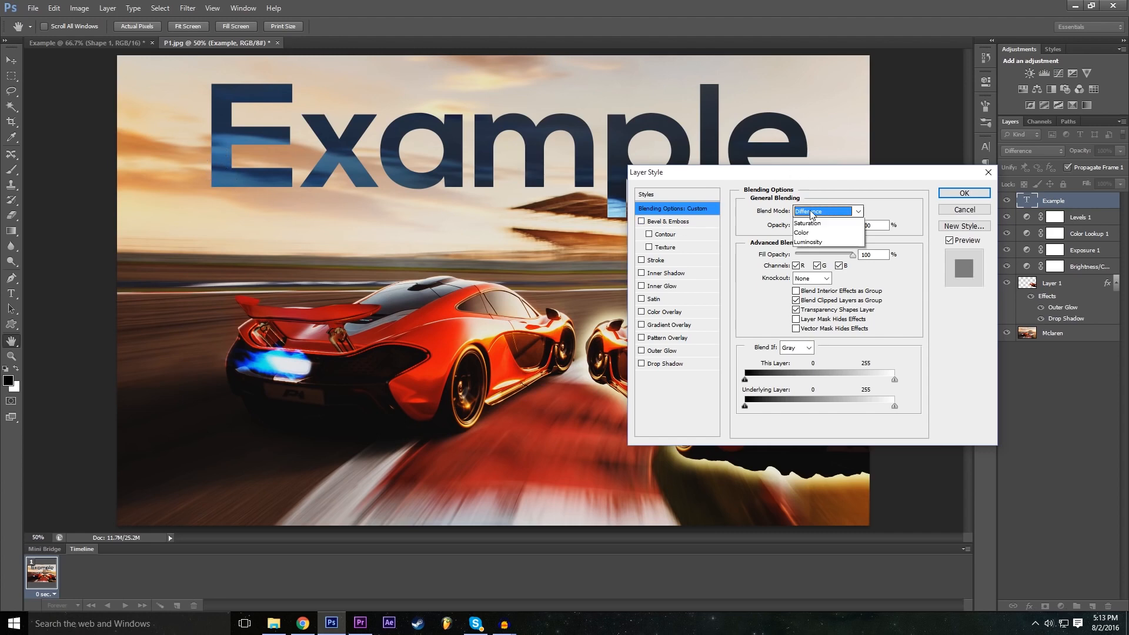
click(826, 446)
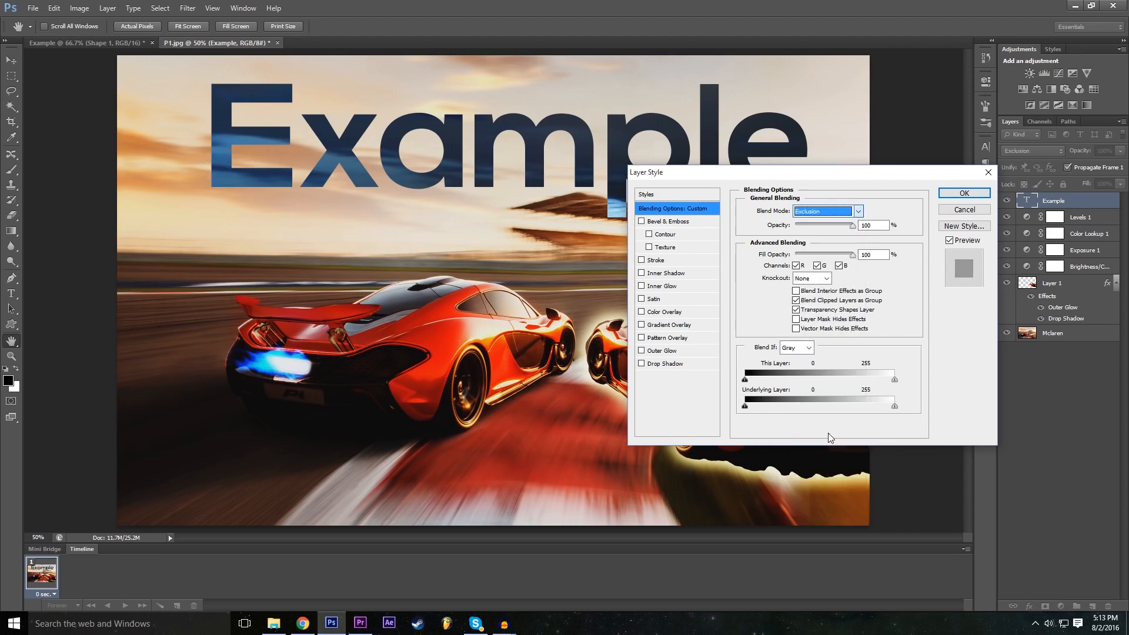
click(826, 212)
click(825, 251)
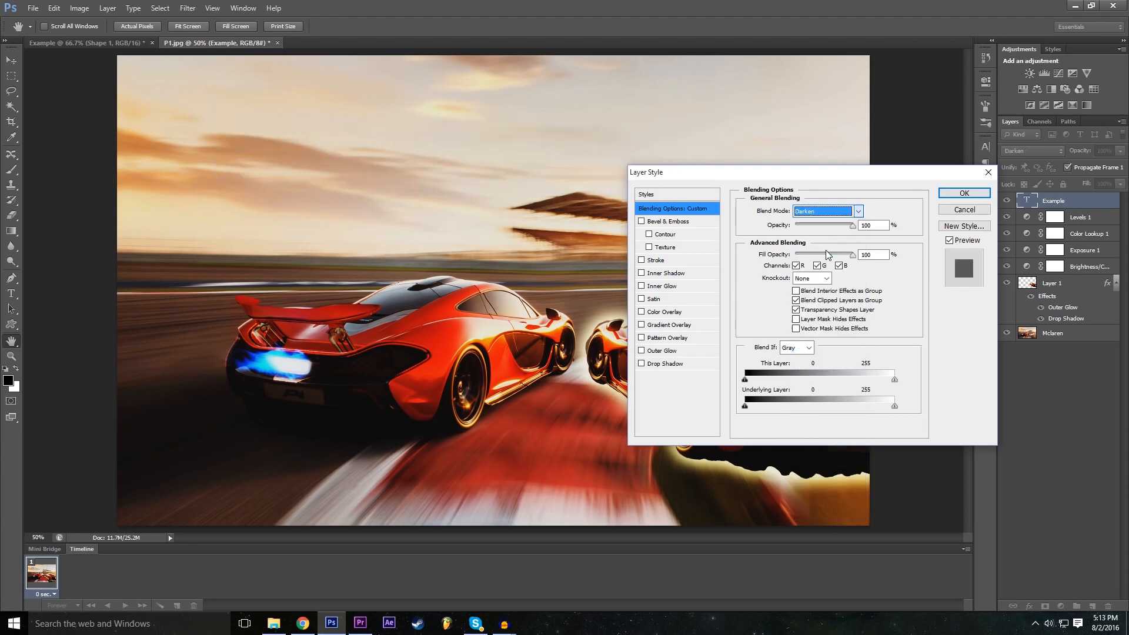
Step: Try the Color Burn, Overlay and Vivid Light blend modes on the Example text layer
click(823, 211)
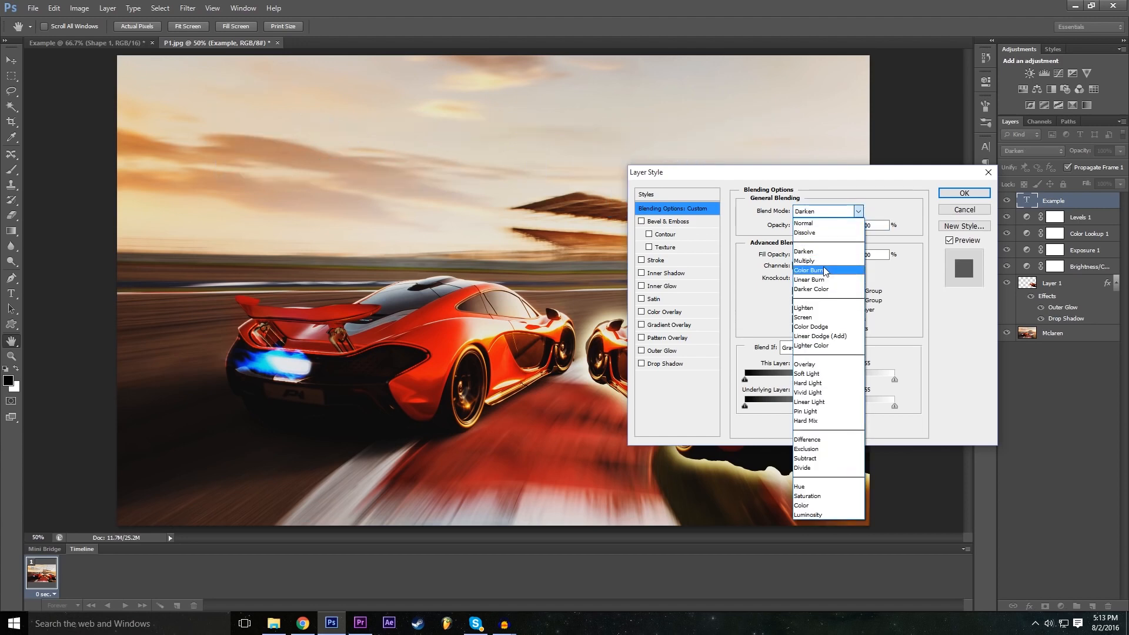
click(822, 270)
click(826, 213)
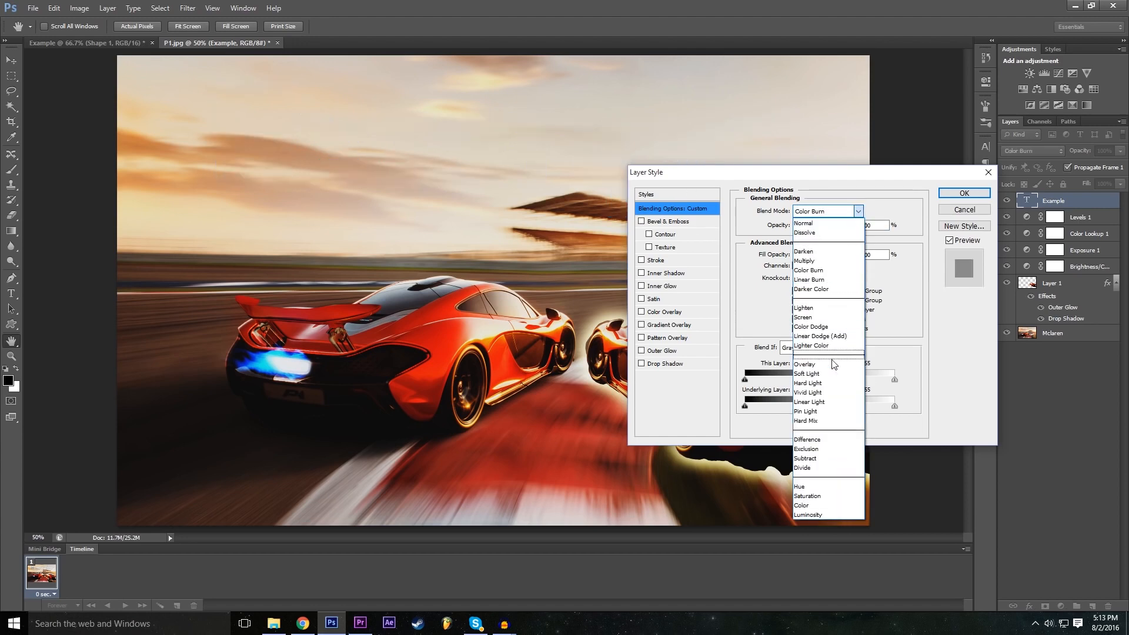
click(831, 363)
click(823, 212)
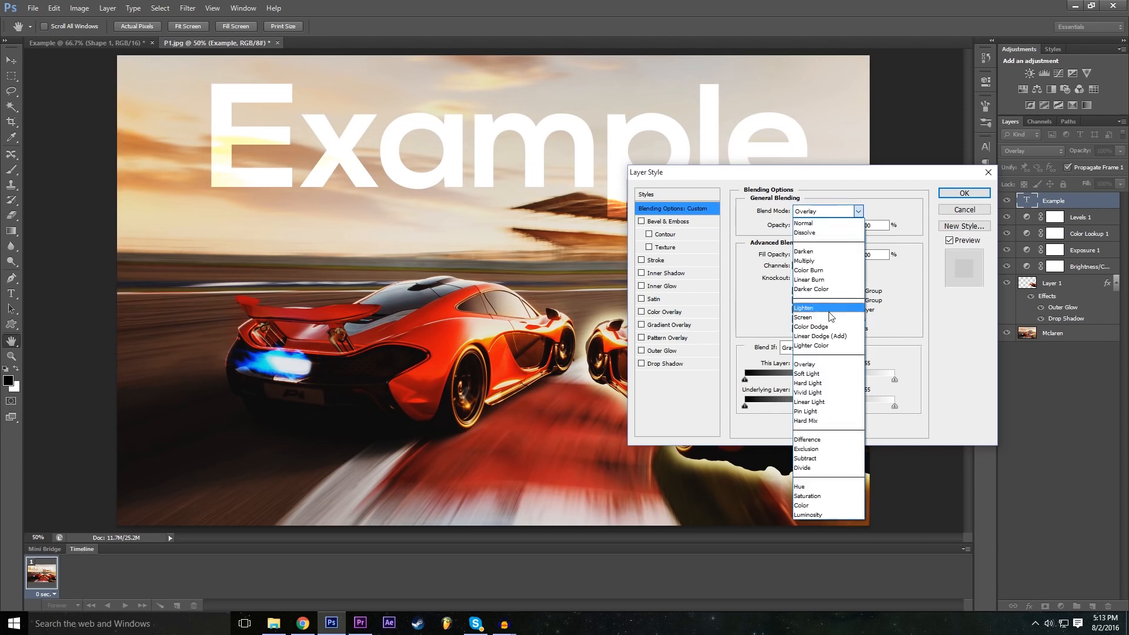
click(829, 395)
Step: Set the Example text layer's blend mode to Difference and apply the layer style
click(824, 215)
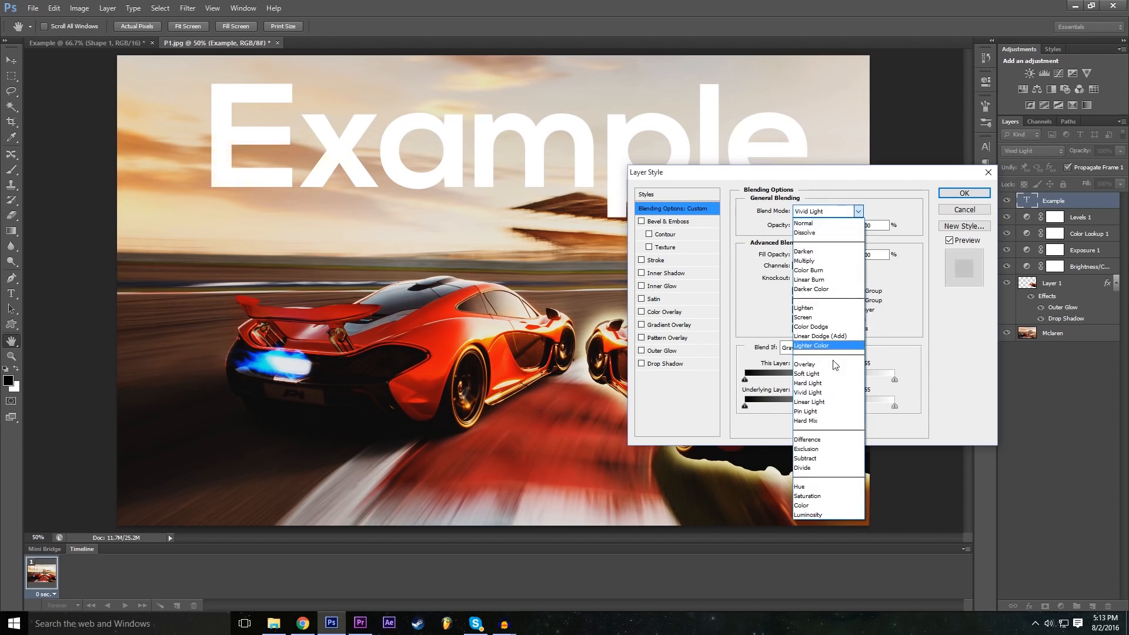
click(828, 437)
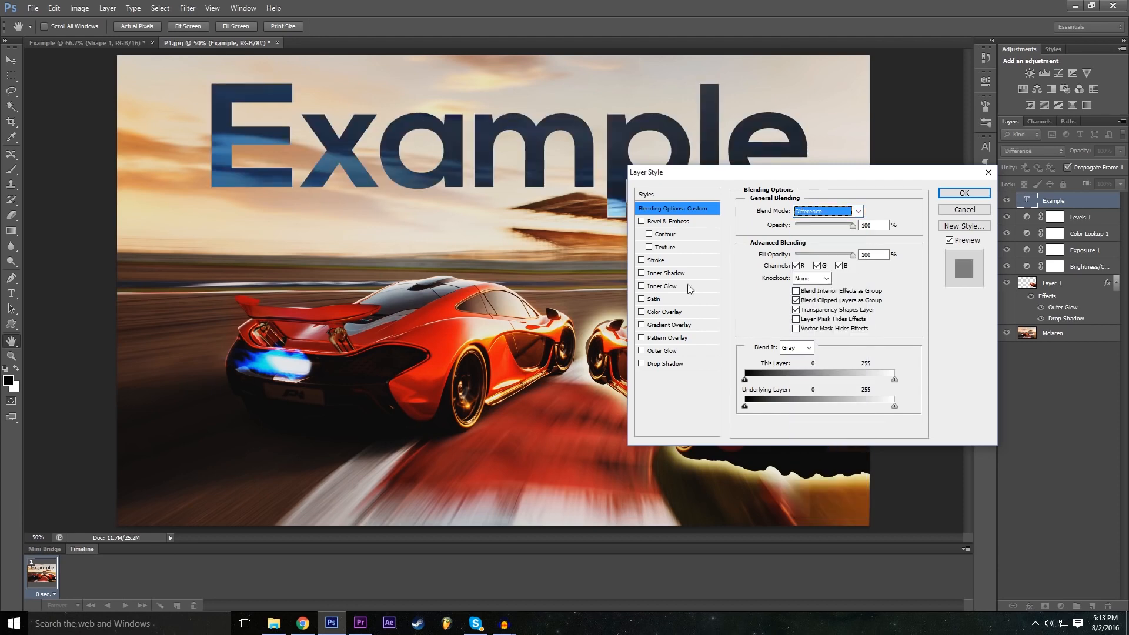
click(964, 194)
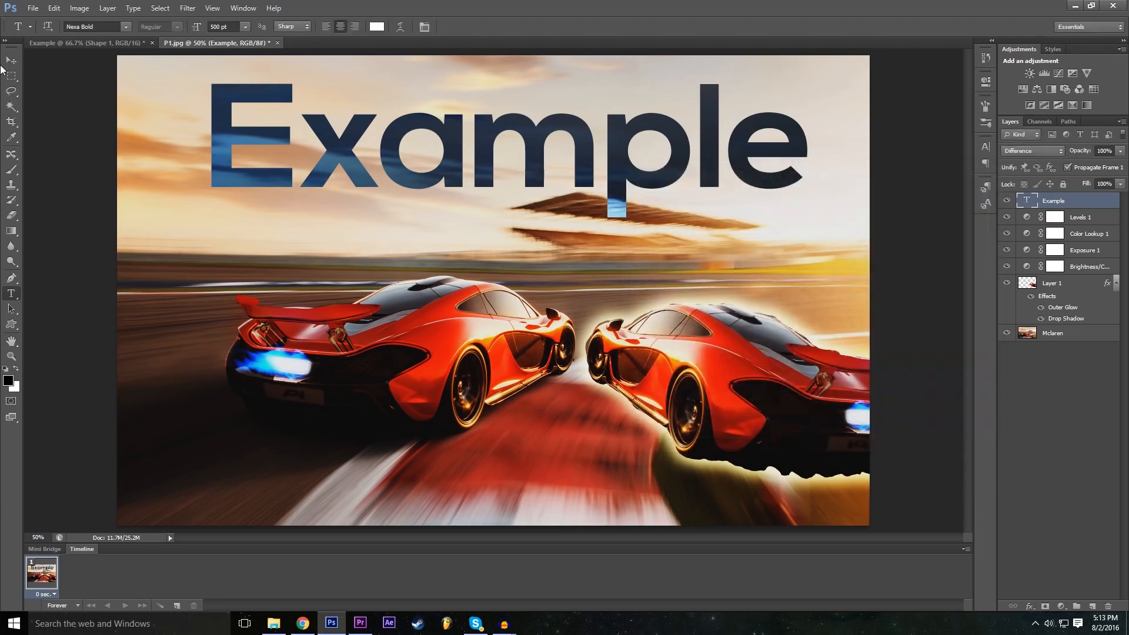
Step: Move the Example text up and to the left within the sky and keep its layer selected
key(v)
drag(404, 174, 328, 147)
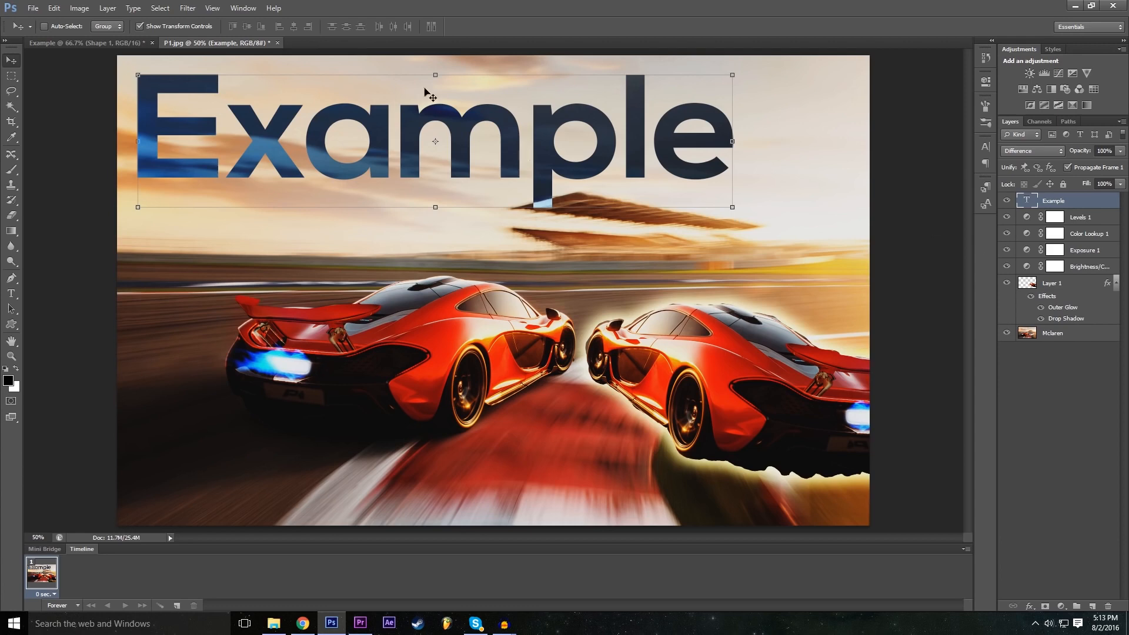
click(1103, 411)
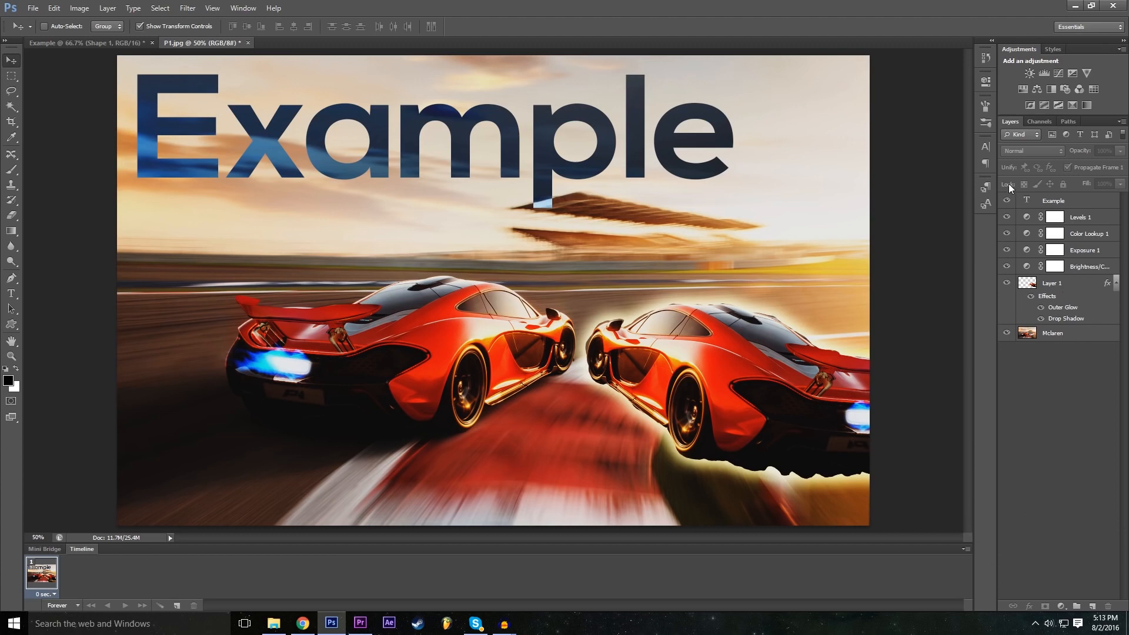
click(1047, 202)
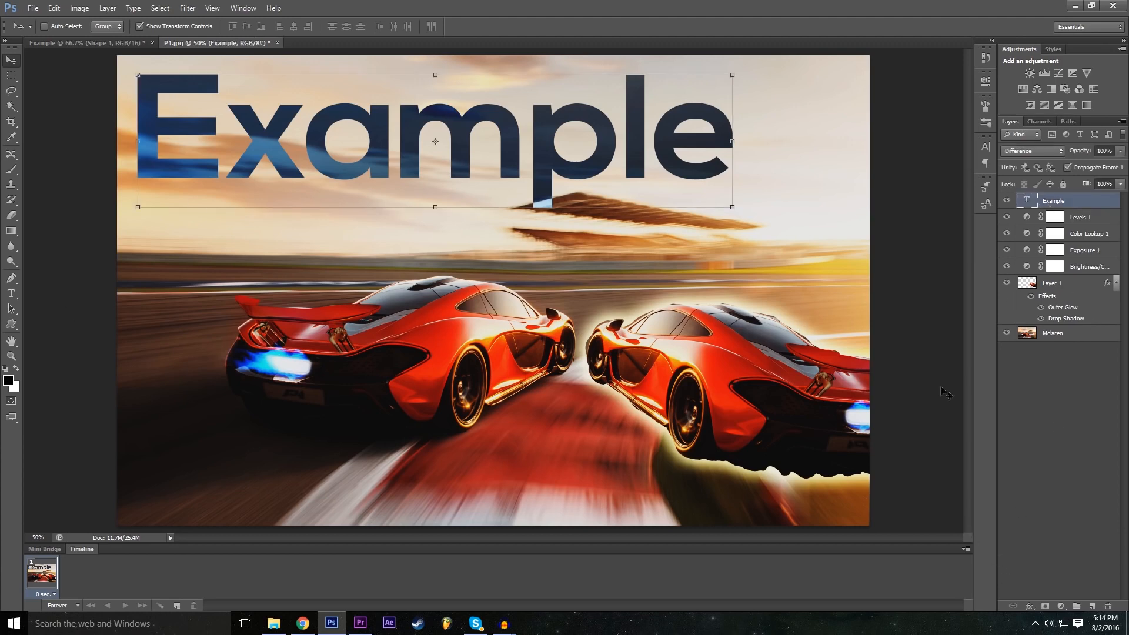
click(1029, 606)
click(1030, 607)
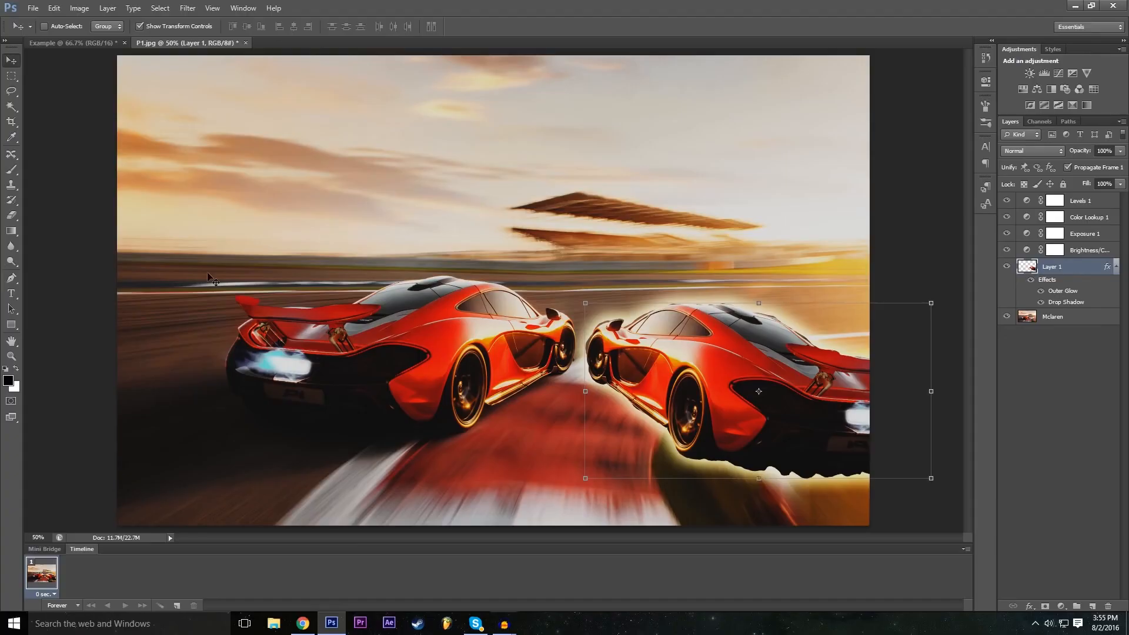
Step: Try erasing across the right-hand car on Layer 1 with a 100 px Eraser at 0% hardness, and step back through the strokes
click(14, 217)
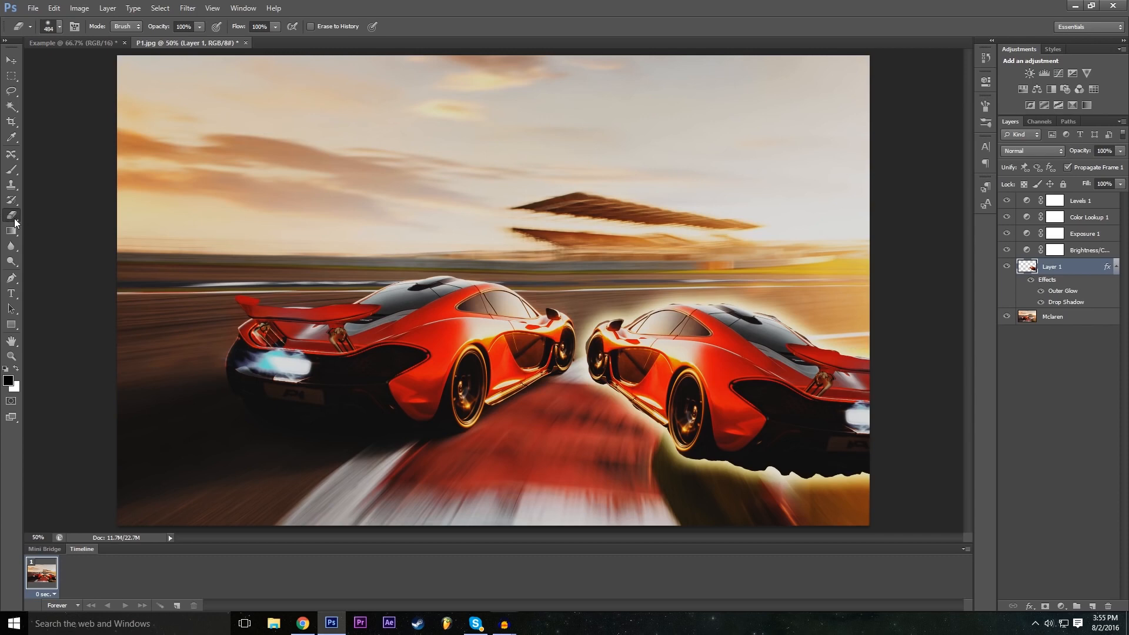
click(61, 26)
drag(41, 91, 13, 95)
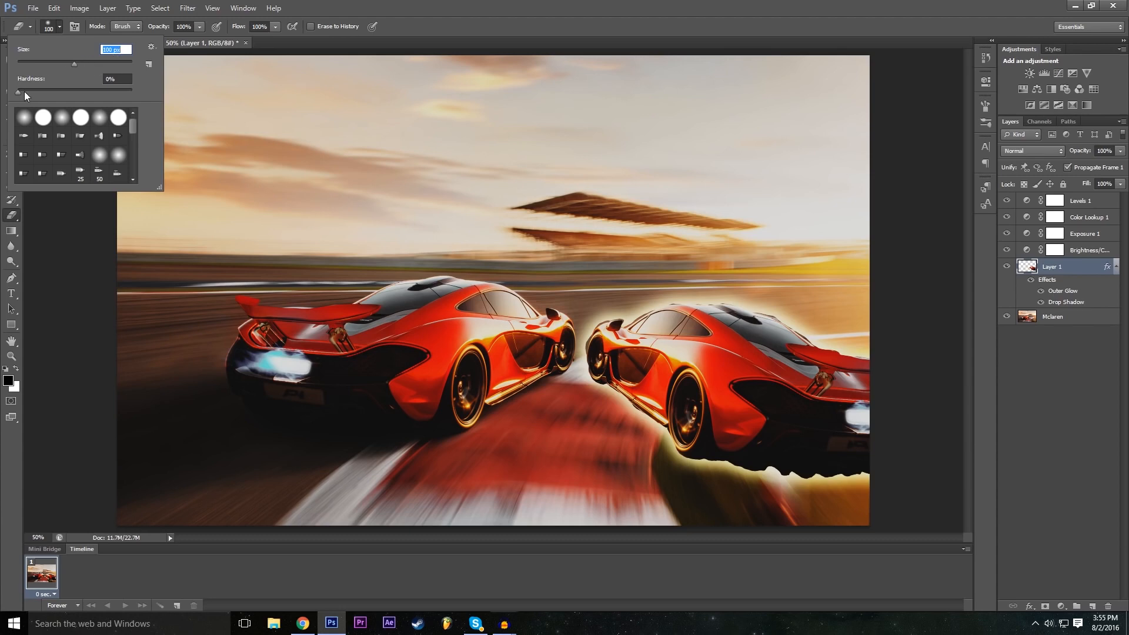
drag(23, 90, 86, 92)
key(Return)
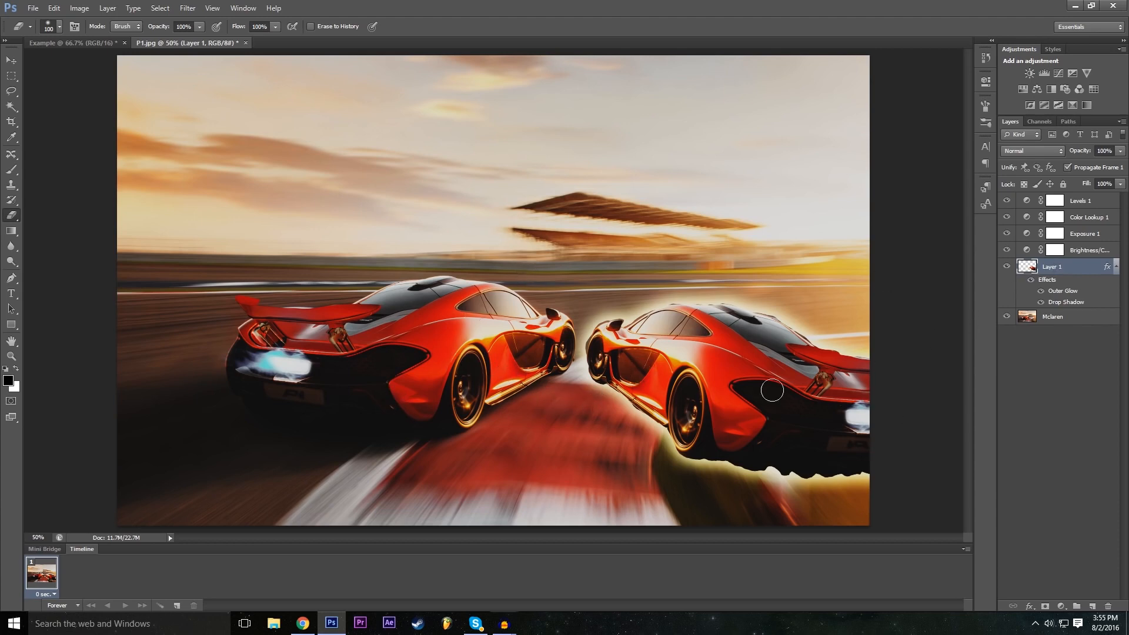
drag(638, 393, 735, 303)
mouse_move(767, 263)
mouse_down()
mouse_move(571, 446)
mouse_move(706, 330)
mouse_move(672, 304)
mouse_move(630, 343)
mouse_move(634, 311)
mouse_move(606, 312)
mouse_move(590, 376)
mouse_move(727, 363)
mouse_move(772, 327)
mouse_move(657, 399)
mouse_move(768, 251)
mouse_move(780, 292)
mouse_move(769, 382)
mouse_move(837, 416)
mouse_move(844, 342)
mouse_move(785, 335)
mouse_move(865, 408)
mouse_move(866, 354)
mouse_move(798, 340)
mouse_move(819, 385)
mouse_move(844, 401)
mouse_move(849, 388)
mouse_move(831, 400)
mouse_move(857, 422)
mouse_move(881, 421)
mouse_up()
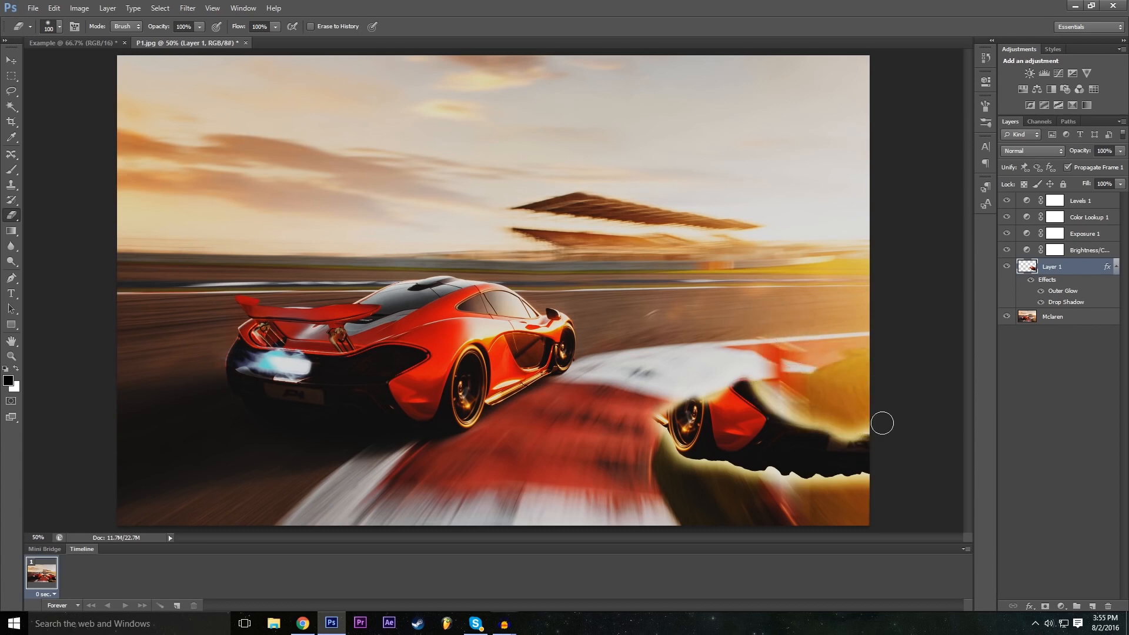
click(54, 8)
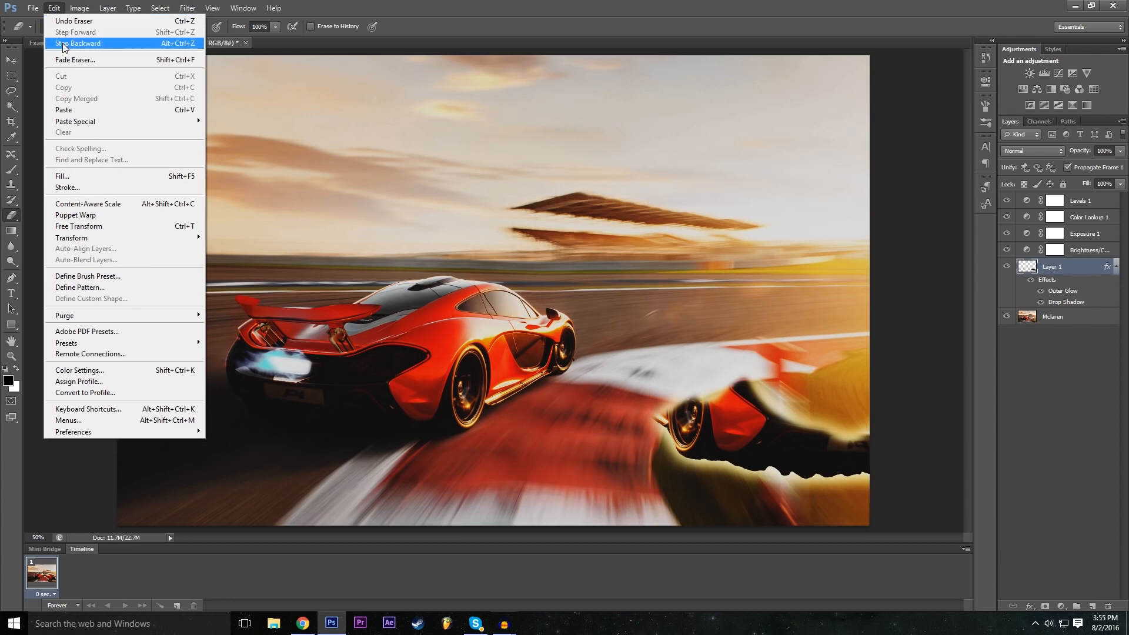
click(63, 45)
Step: Set the Eraser hardness to 100% and erase the front end of the right-hand car on Layer 1
click(53, 26)
click(33, 89)
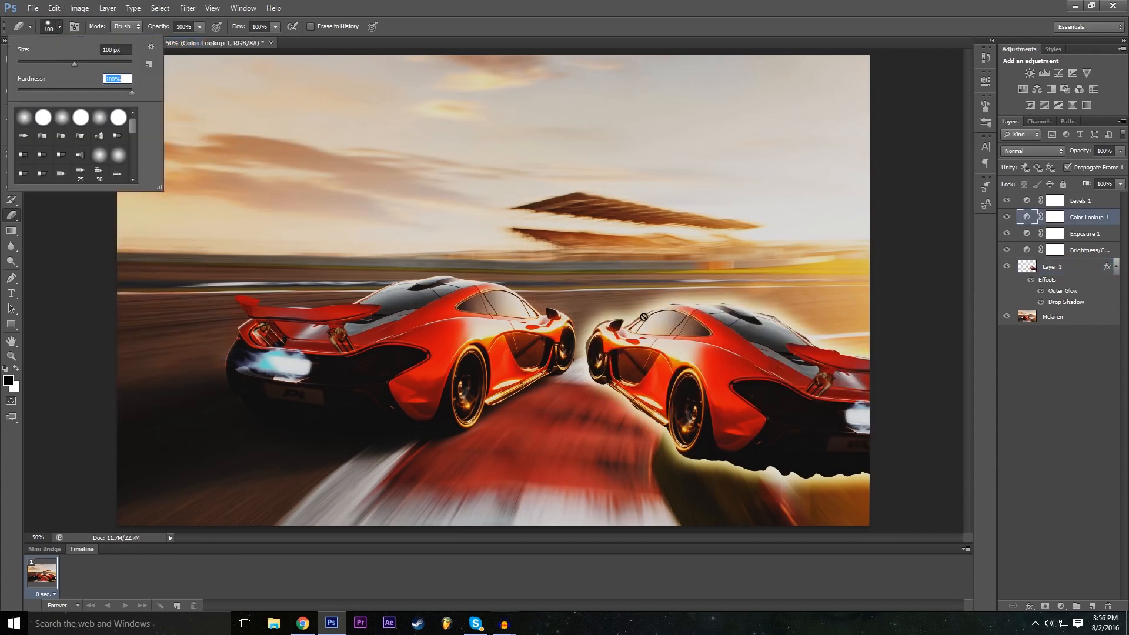
click(648, 3)
click(1042, 266)
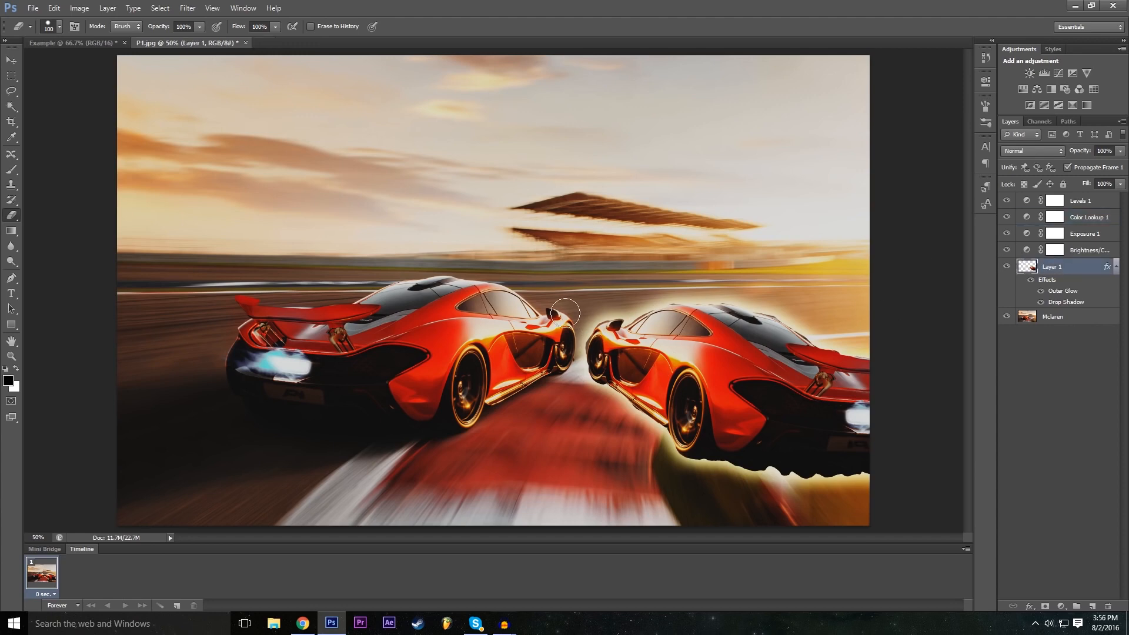
mouse_move(585, 398)
mouse_down()
mouse_move(640, 301)
mouse_move(596, 335)
mouse_move(570, 366)
mouse_move(696, 269)
mouse_move(604, 395)
mouse_move(743, 252)
mouse_move(580, 434)
mouse_up()
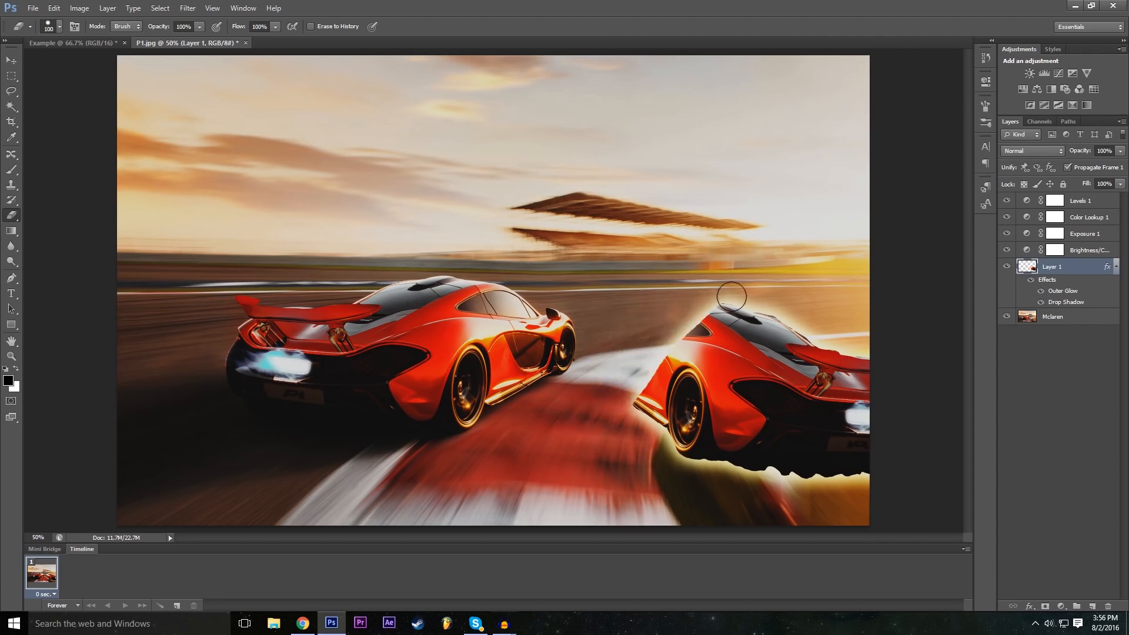
Step: Set the Eraser hardness to 0% and erase soft strokes through the rear half of the right-hand car
click(60, 27)
drag(75, 93, 17, 108)
click(756, 2)
mouse_move(818, 352)
mouse_down()
mouse_move(706, 463)
mouse_move(841, 333)
mouse_move(706, 450)
mouse_move(813, 362)
mouse_up()
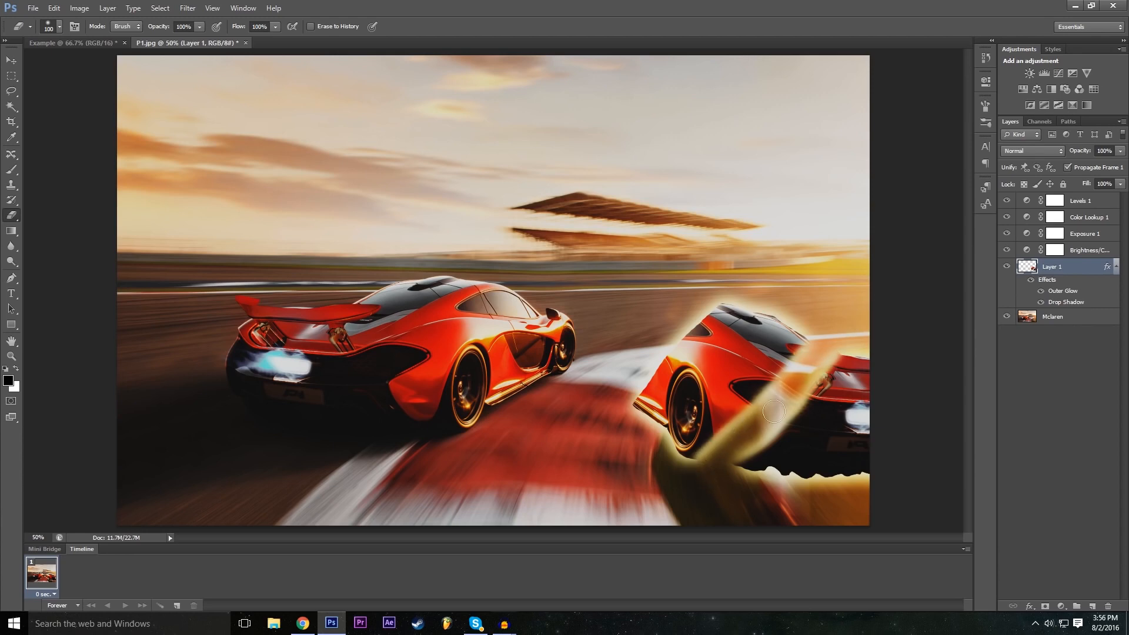
mouse_move(757, 396)
mouse_down()
mouse_move(745, 397)
mouse_move(759, 402)
mouse_up()
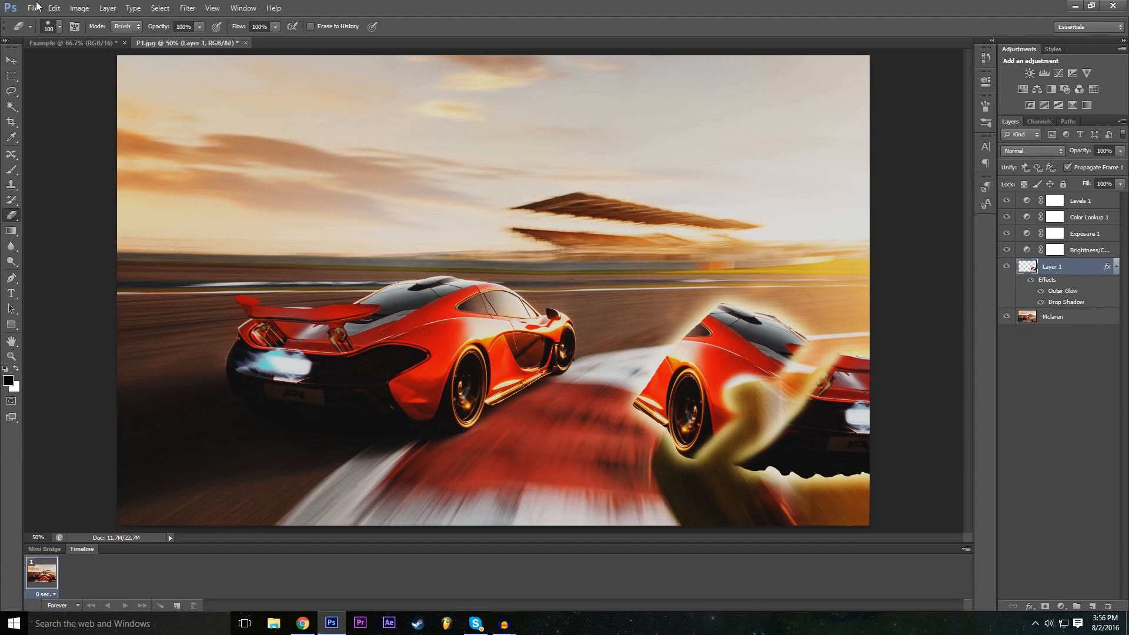
Step: Choose a 59 px textured brush preset for the Eraser and erase most of the remaining right-hand car
click(50, 24)
scroll(82, 137, down, 5)
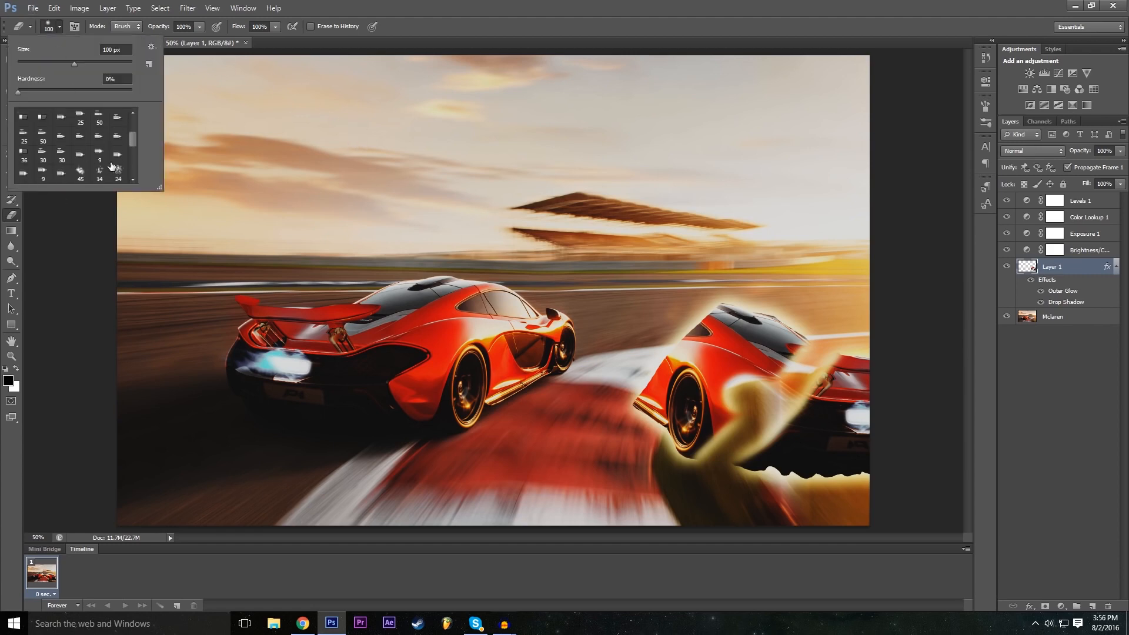
click(117, 135)
click(80, 136)
mouse_move(712, 361)
mouse_down()
mouse_move(740, 366)
mouse_move(667, 384)
mouse_move(690, 352)
mouse_move(750, 322)
mouse_move(739, 324)
mouse_up()
mouse_move(803, 379)
mouse_down()
mouse_move(806, 421)
mouse_move(847, 414)
mouse_move(846, 456)
mouse_move(740, 459)
mouse_up()
mouse_move(799, 475)
mouse_down()
mouse_move(642, 440)
mouse_move(668, 420)
mouse_move(632, 405)
mouse_move(649, 403)
mouse_move(664, 367)
mouse_move(663, 389)
mouse_move(613, 420)
mouse_move(677, 380)
mouse_move(692, 392)
mouse_move(710, 322)
mouse_move(701, 304)
mouse_move(684, 333)
mouse_move(640, 359)
mouse_move(723, 309)
mouse_move(681, 348)
mouse_move(688, 359)
mouse_move(706, 328)
mouse_move(775, 327)
mouse_move(797, 343)
mouse_move(757, 349)
mouse_move(807, 407)
mouse_move(818, 489)
mouse_move(853, 456)
mouse_up()
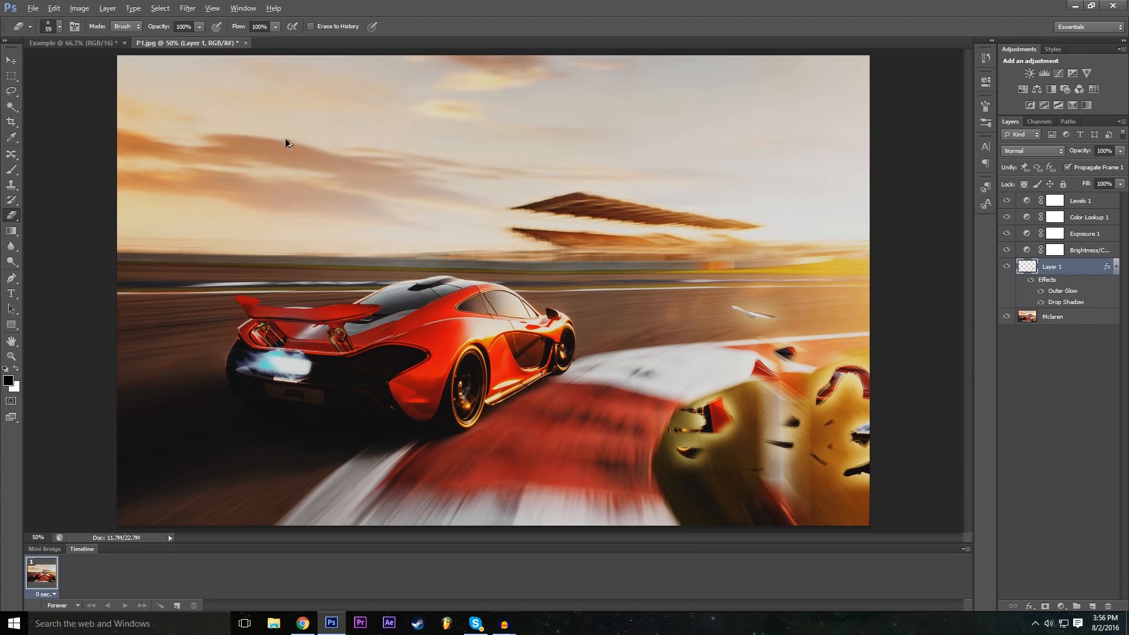
Step: Step back through all the eraser strokes on Layer 1 until the whole right-hand car is restored
key(ctrl+alt+z)
key(ctrl+alt+z)
key(ctrl+alt+z)
key(ctrl+alt+z)
key(ctrl+alt+z)
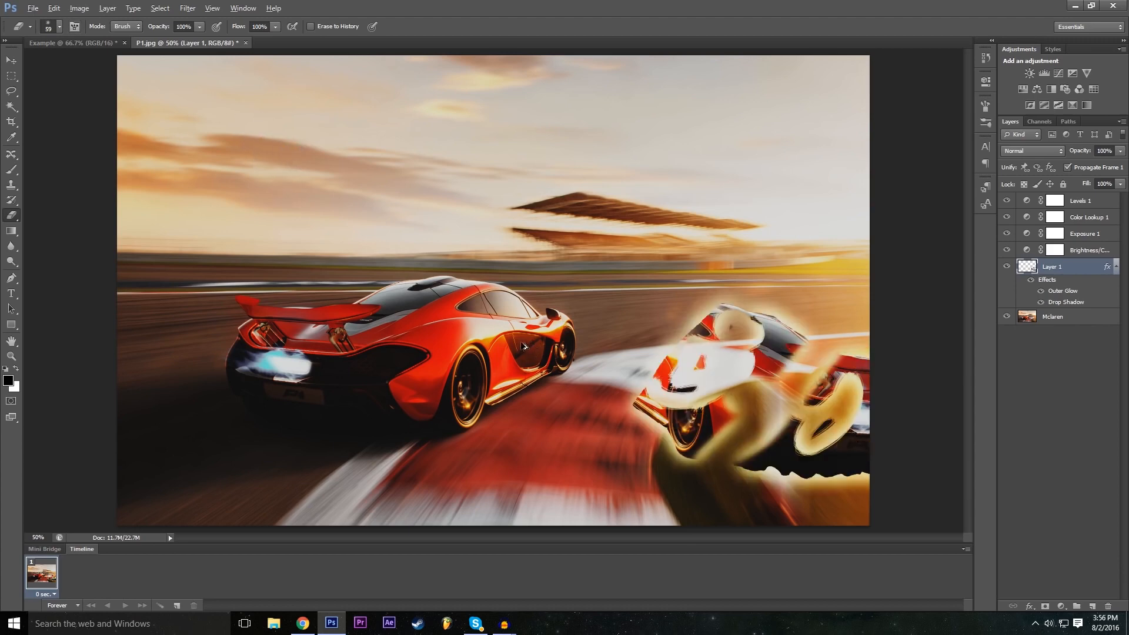
key(ctrl+alt+z)
key(ctrl+alt+z)
key(ctrl+alt+z)
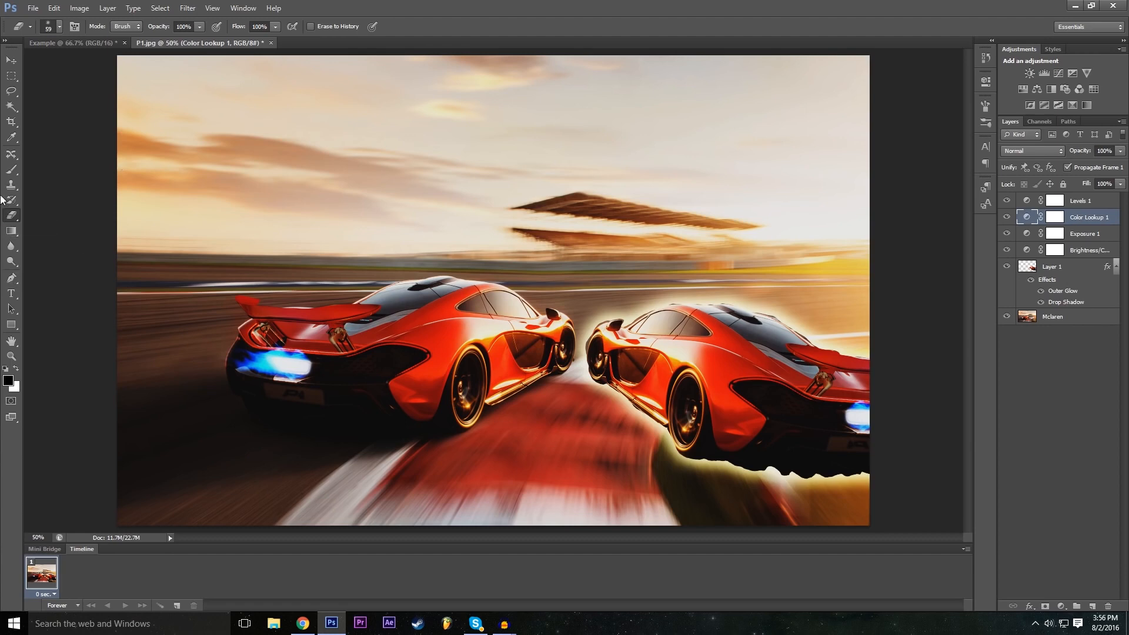
Step: Activate the Pen tool
click(12, 280)
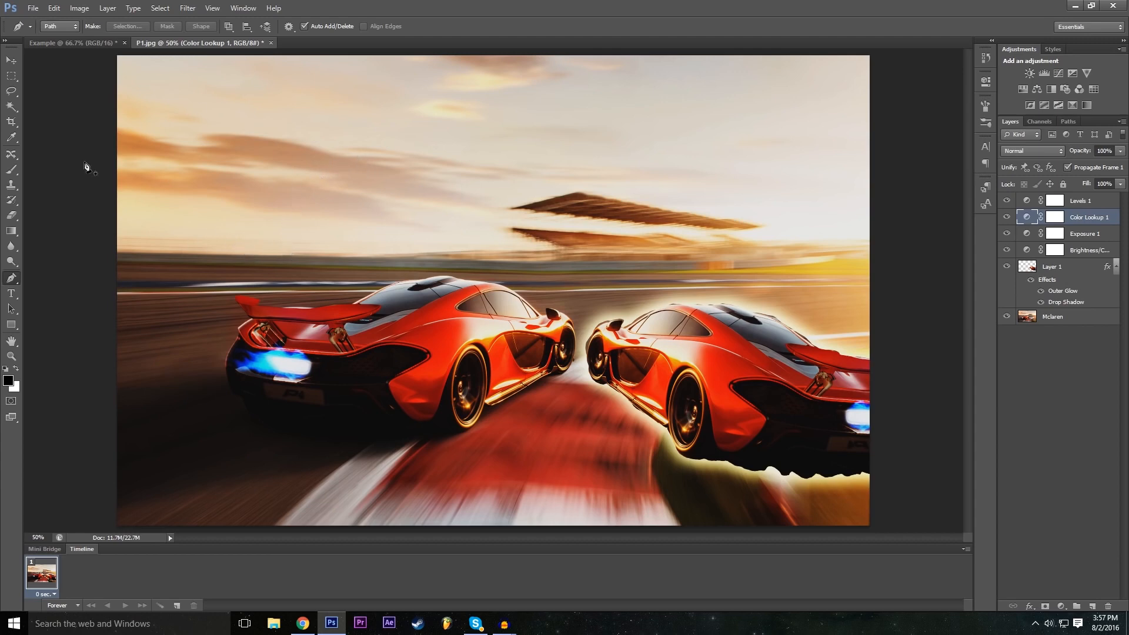
click(111, 44)
click(194, 43)
click(34, 7)
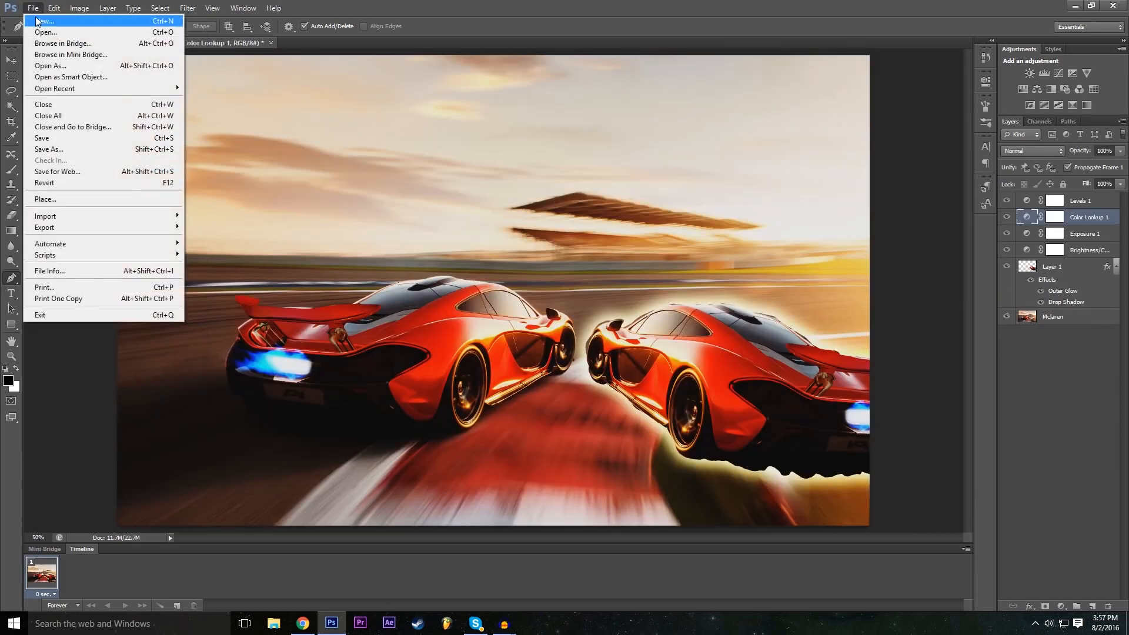
click(48, 23)
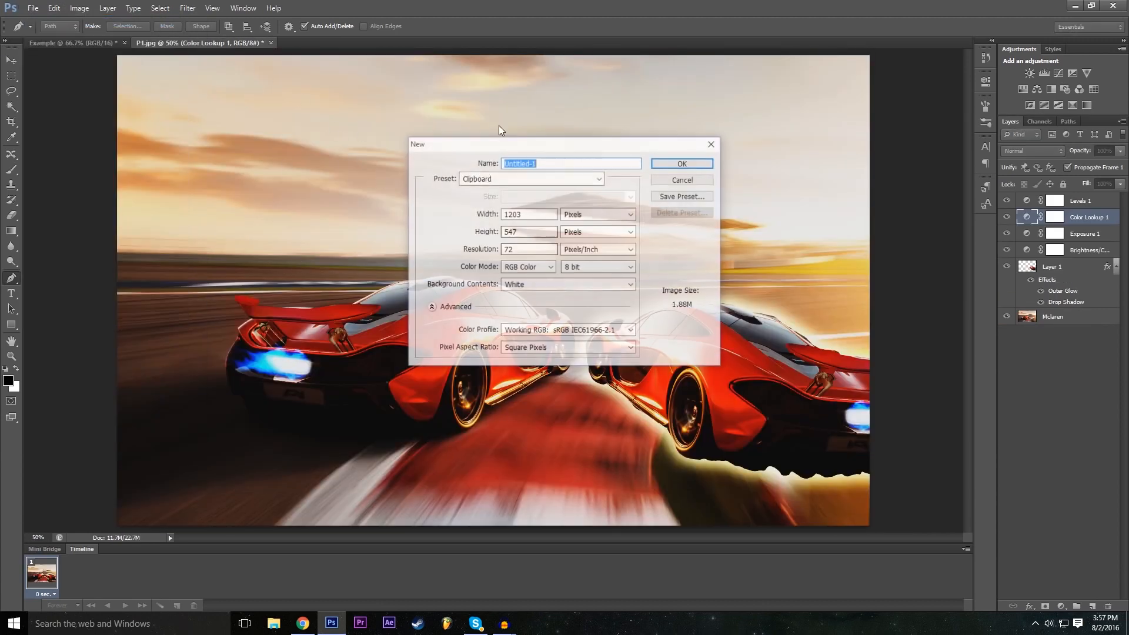
click(548, 216)
double_click(547, 215)
text(1920)
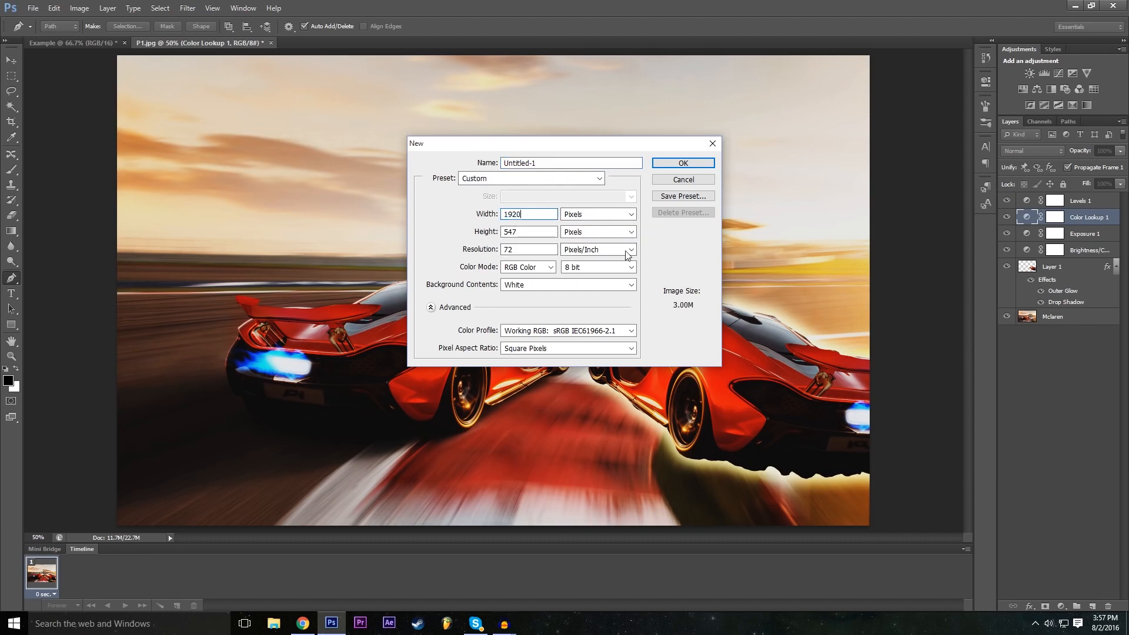
double_click(514, 233)
click(515, 233)
click(686, 184)
Step: Switch to the Example document, hide the Rectangle 1 layer and select the Background layer
click(59, 43)
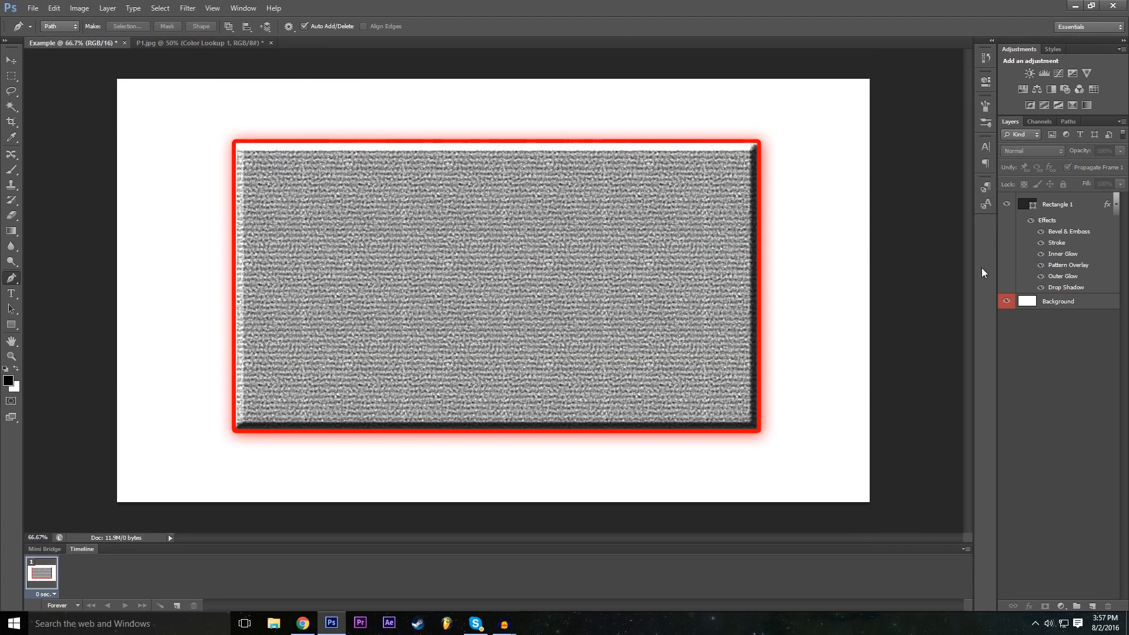
click(1007, 204)
click(1055, 302)
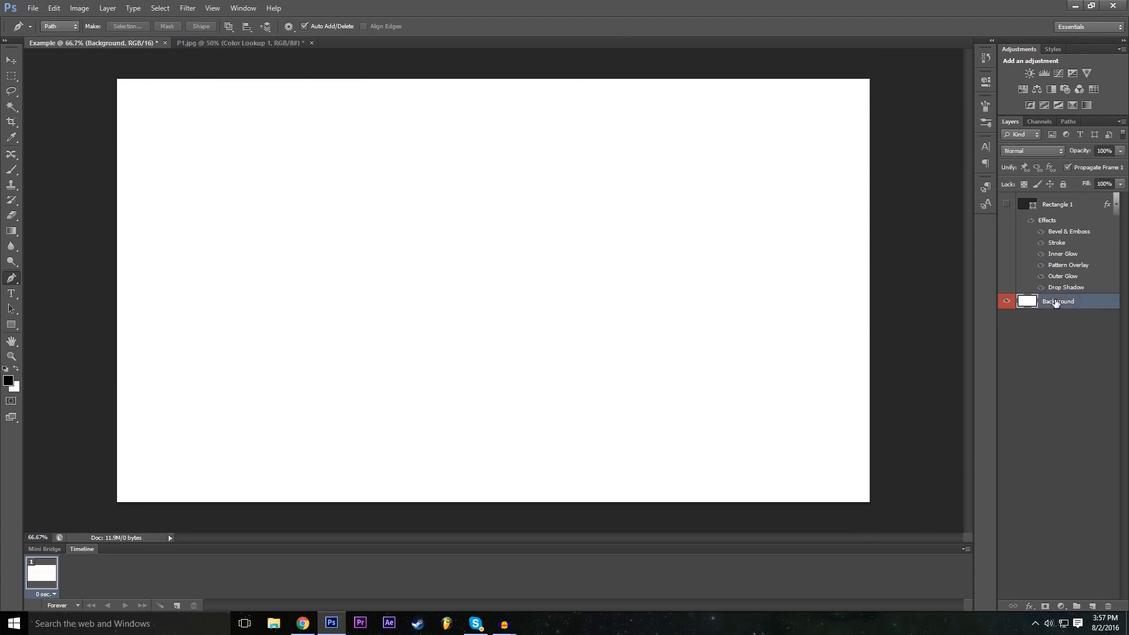
click(1006, 205)
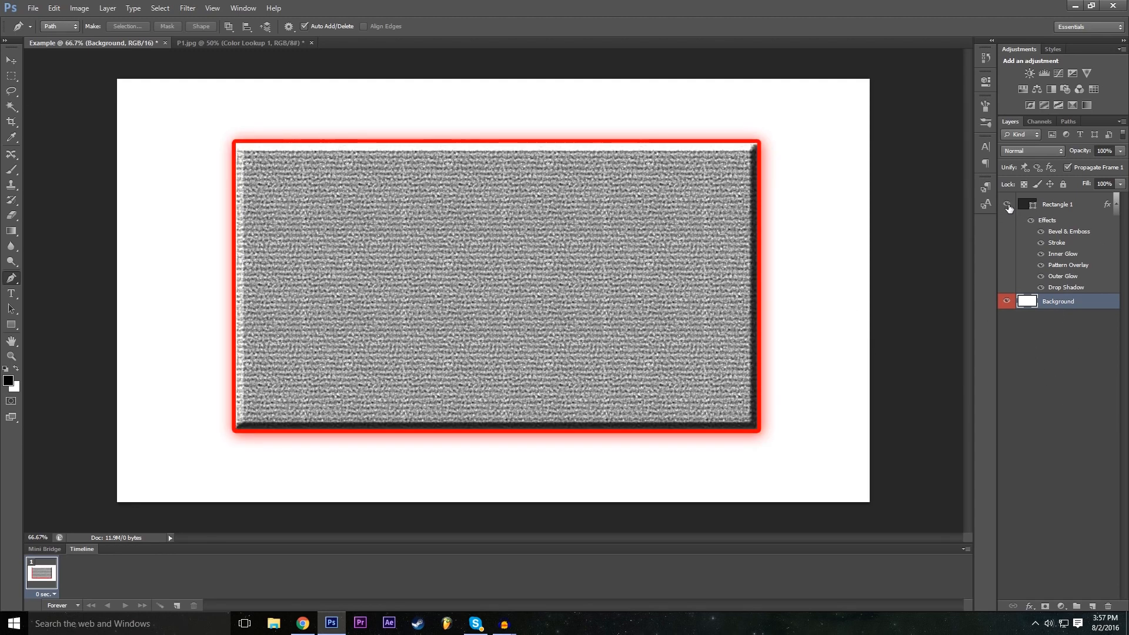
click(1007, 204)
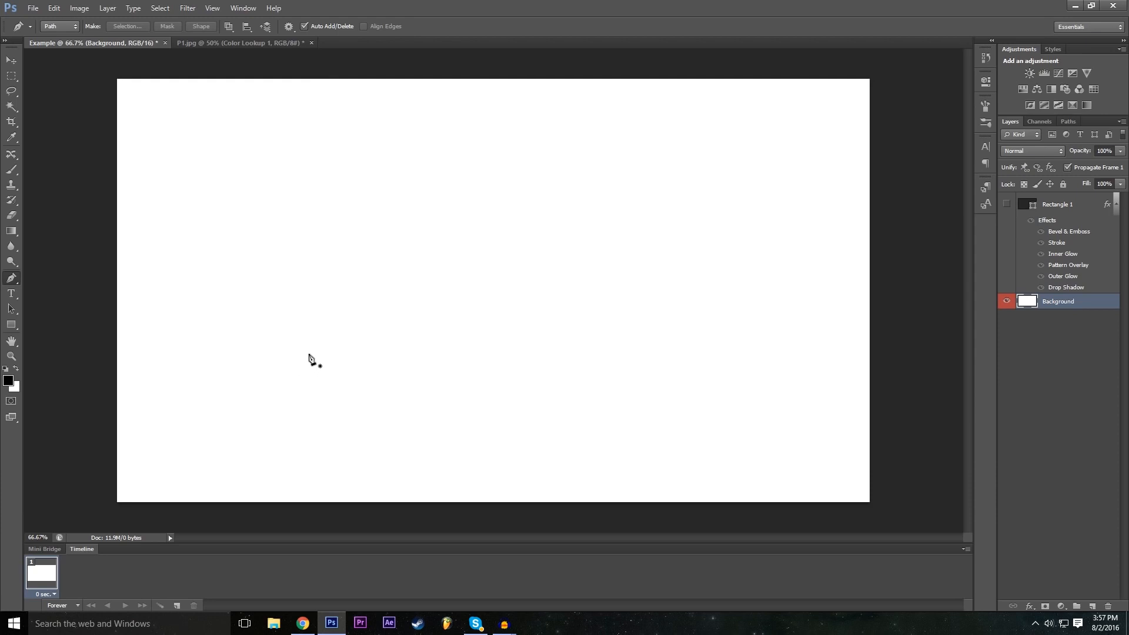
Step: Draw an open Z-shaped path with four anchor points on the blank canvas using the Pen tool
click(313, 170)
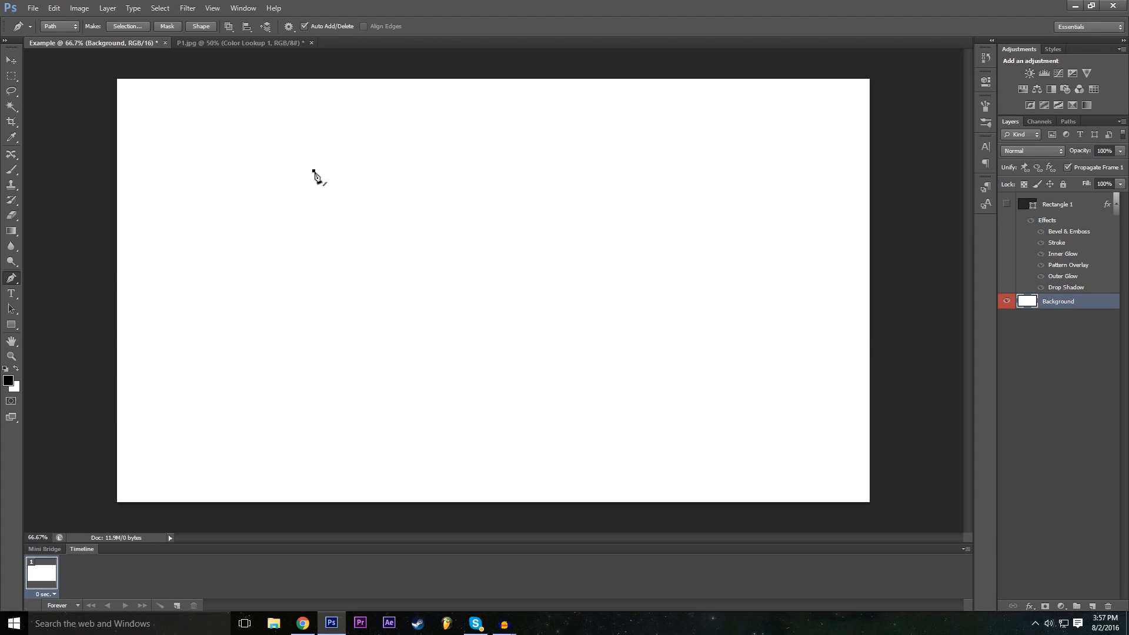
click(500, 167)
click(311, 298)
click(522, 297)
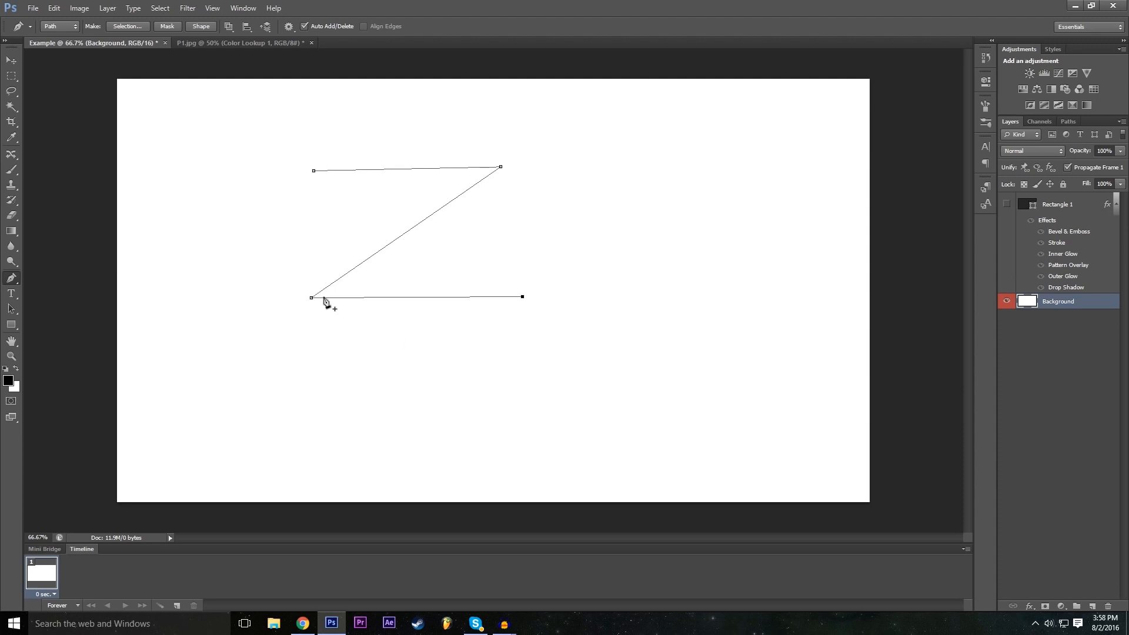
Step: Undo the last three anchor points of the Z-shaped path, keeping only its first point
key(ctrl+alt+z)
key(ctrl+alt+z)
key(ctrl+alt+z)
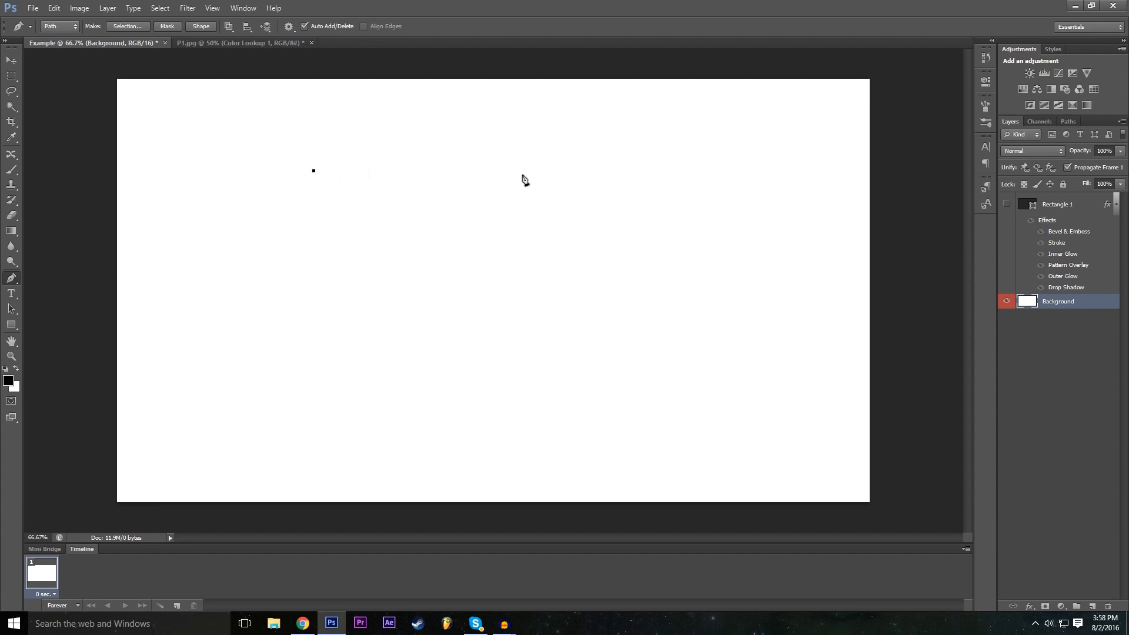
click(503, 171)
click(53, 7)
click(67, 16)
Step: Extend the path from its first point with straight segments forming the Z's upper edge, long diagonal and base line
click(502, 171)
click(372, 300)
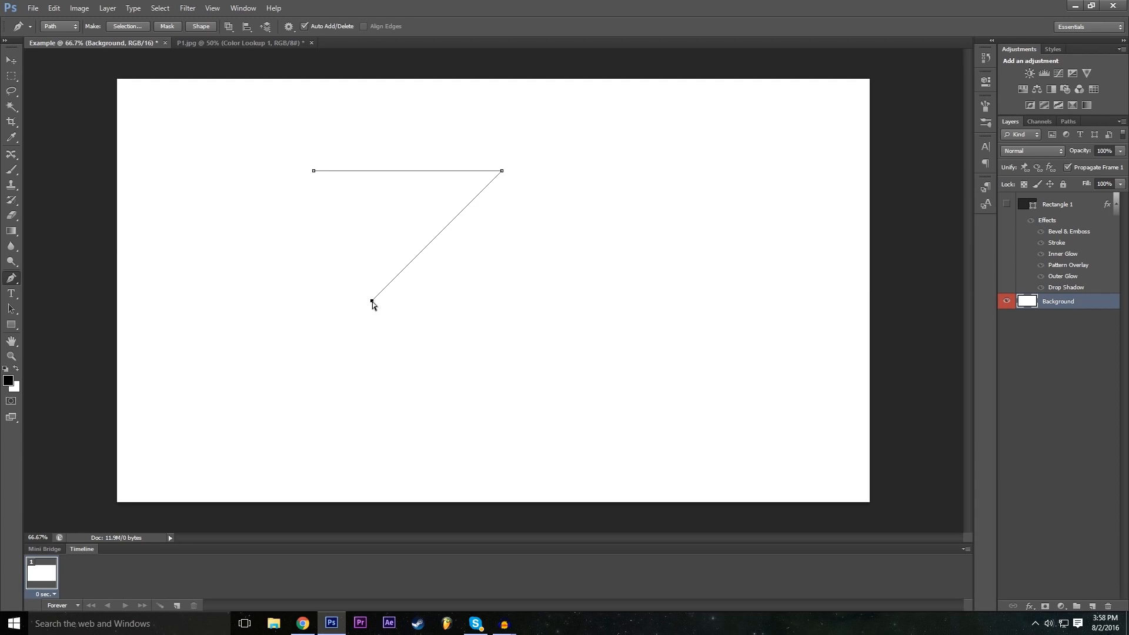
drag(370, 303, 315, 355)
shift+click(516, 352)
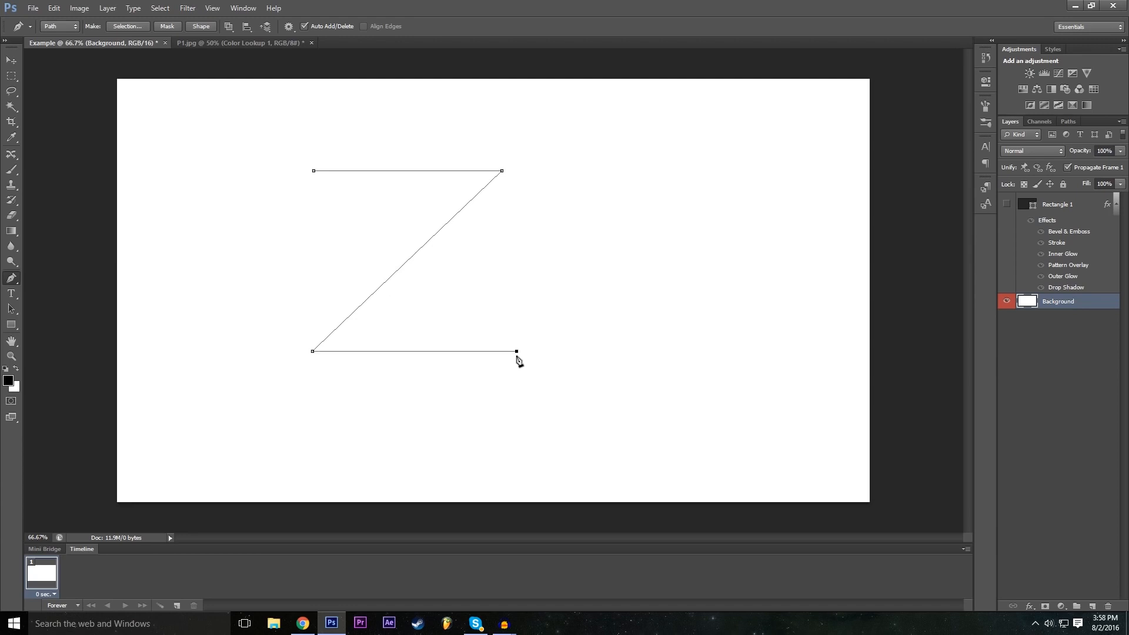
Step: Complete the block letter Z outline with the base end, inner edge, parallel diagonal and upper edge, closing the path at its starting point
click(517, 315)
shift+click(388, 316)
click(532, 172)
drag(534, 171, 552, 157)
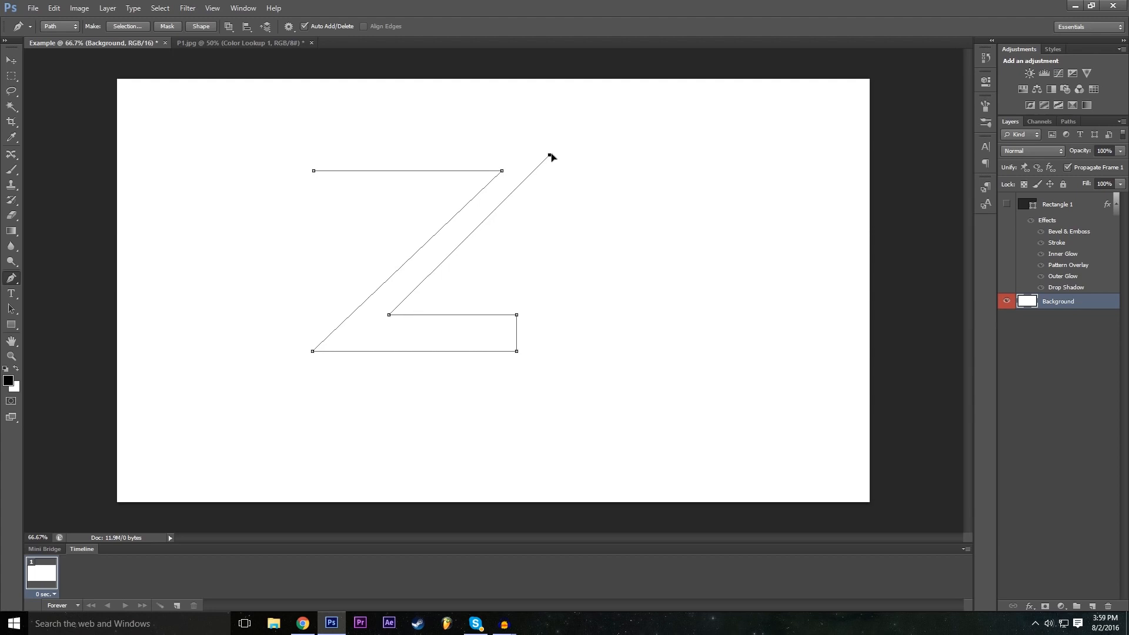
shift+click(315, 148)
click(315, 171)
Step: Define the closed path as a custom shape named Z
right_click(389, 347)
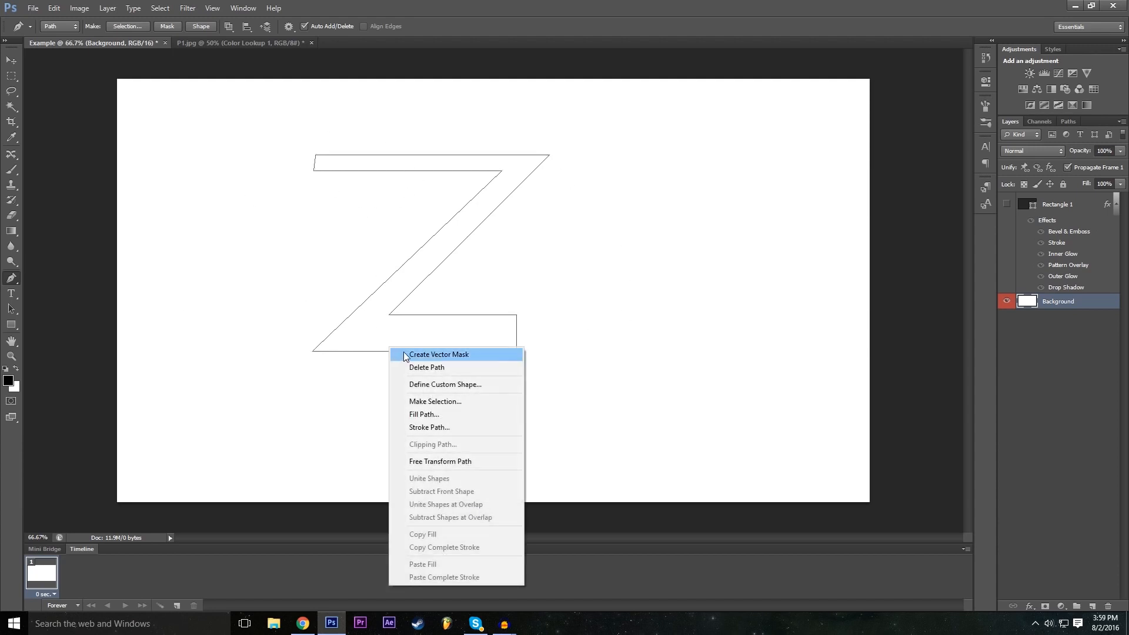
click(467, 385)
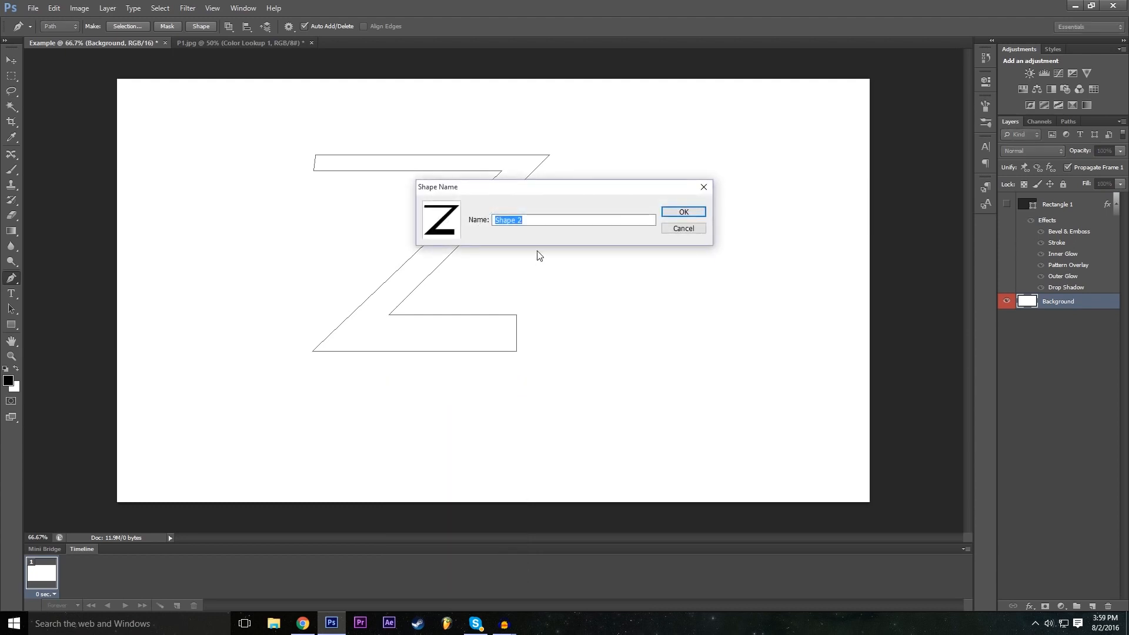
text(Z)
key(Return)
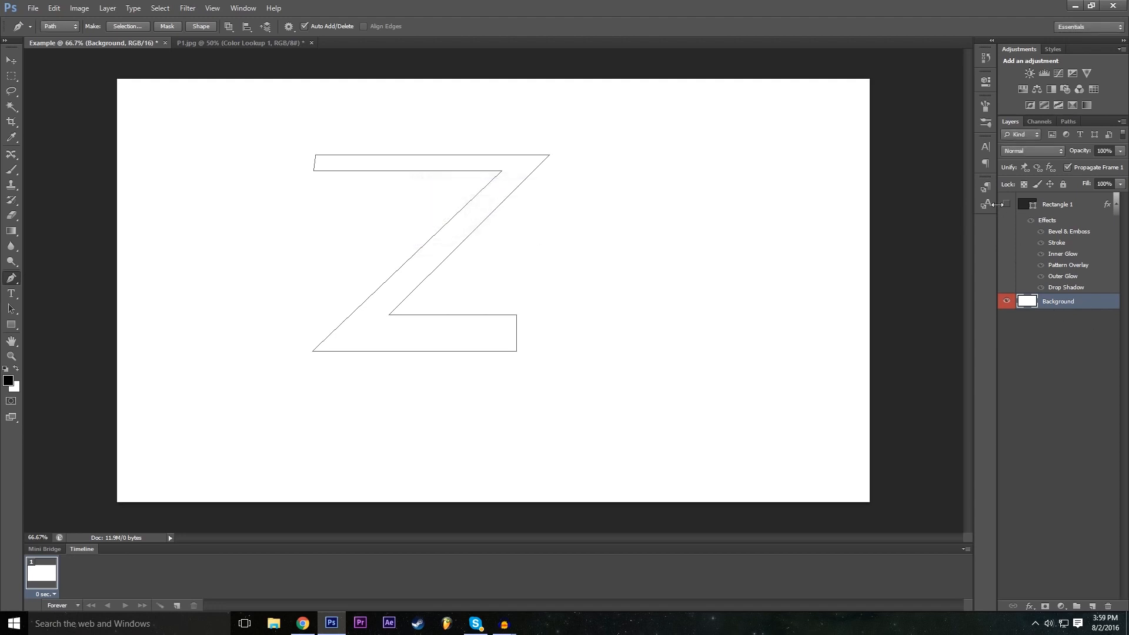
Step: Activate the Custom Shape tool and choose the Z shape from the shape library
drag(11, 324, 34, 383)
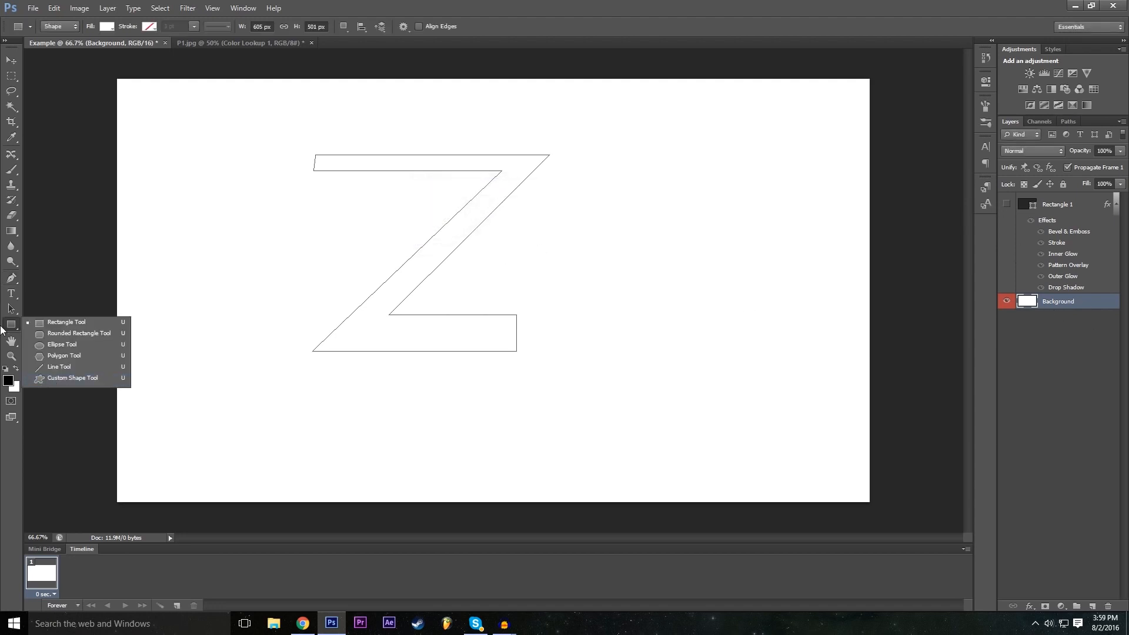
click(65, 380)
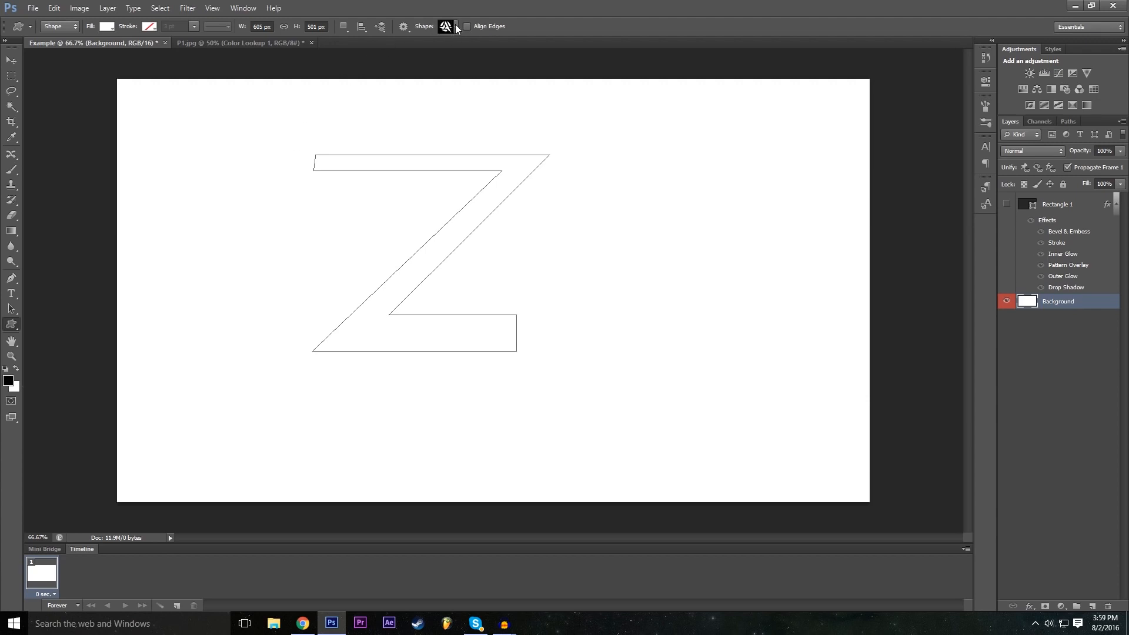
click(455, 26)
scroll(456, 94, up, 2)
scroll(455, 101, down, 2)
scroll(459, 82, up, 2)
scroll(453, 106, down, 2)
click(449, 112)
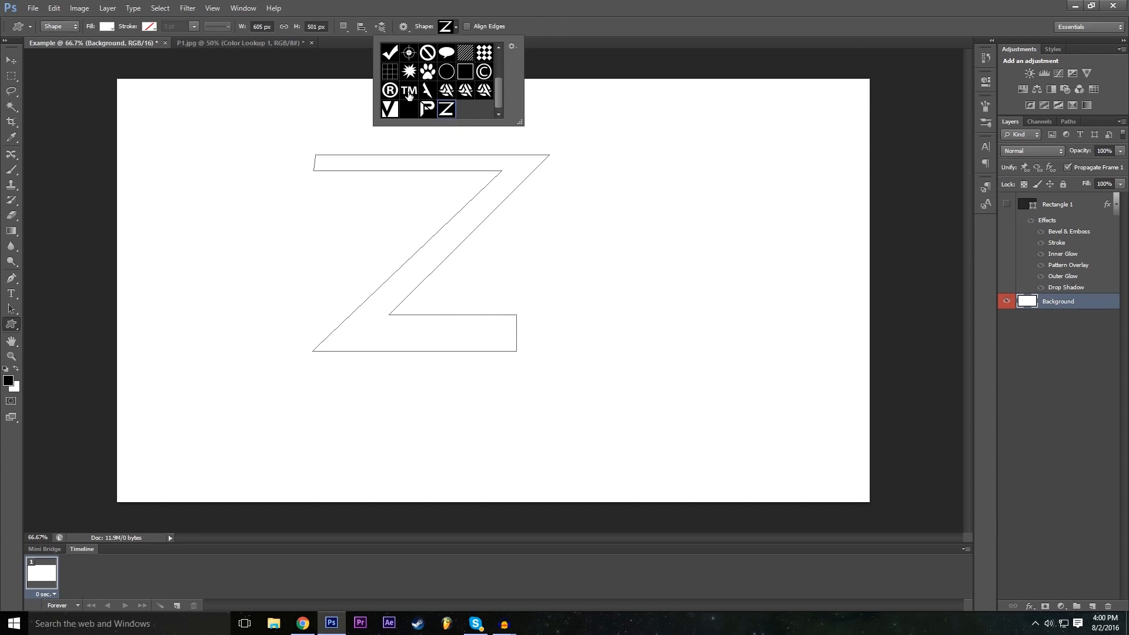
click(561, 3)
Step: Create the Z custom shape at 605 × 501 px and move it to about the middle of the canvas
click(478, 298)
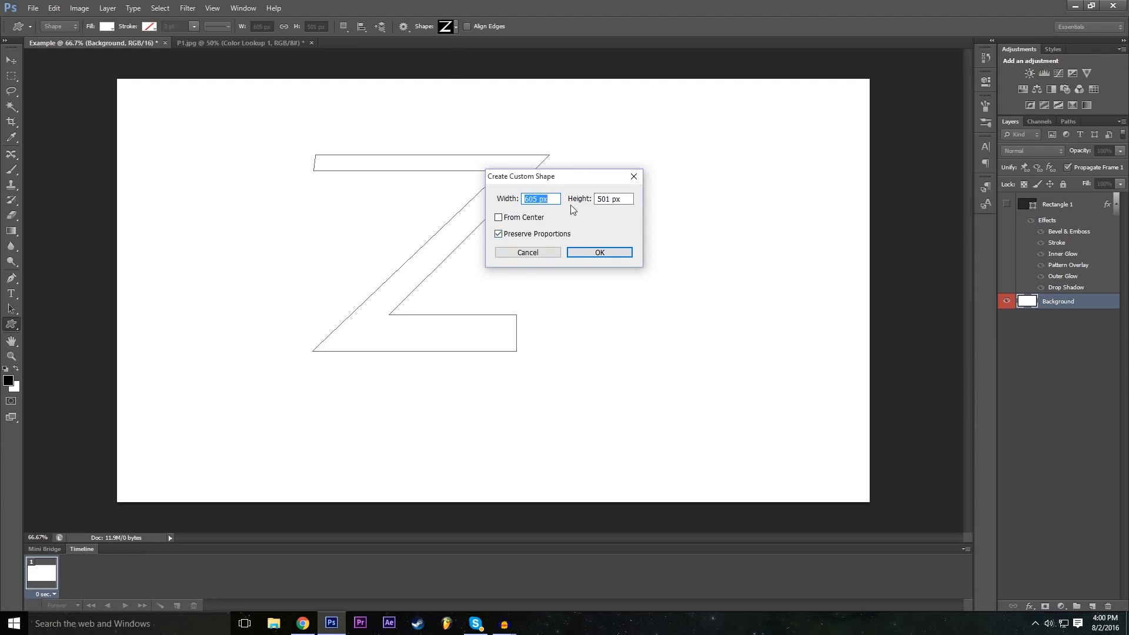
click(600, 253)
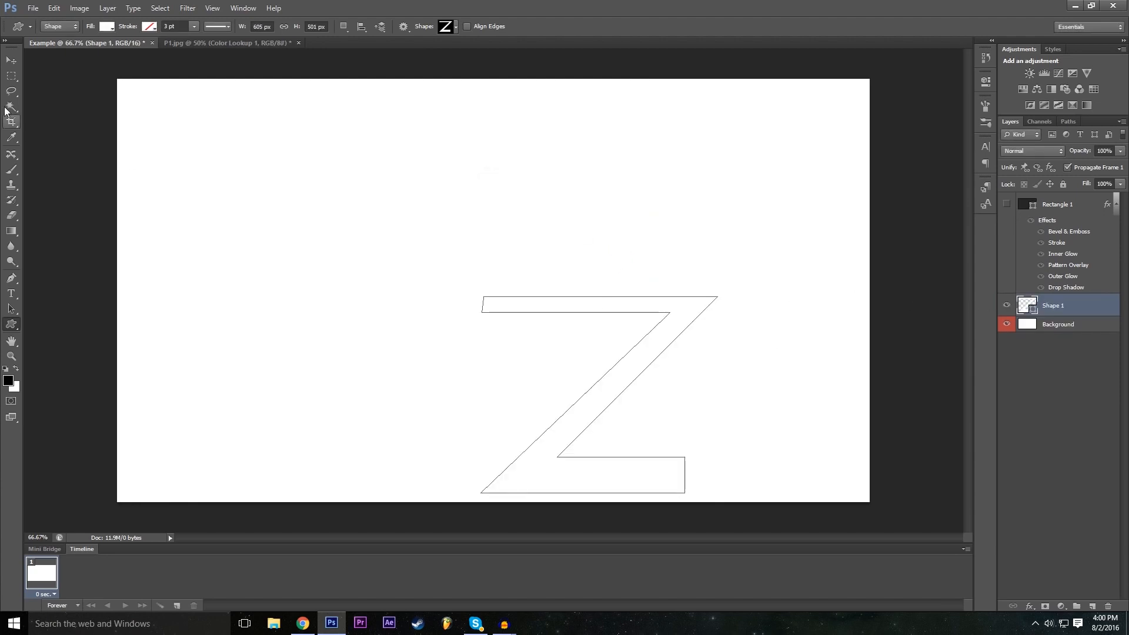
click(11, 59)
drag(614, 390, 489, 283)
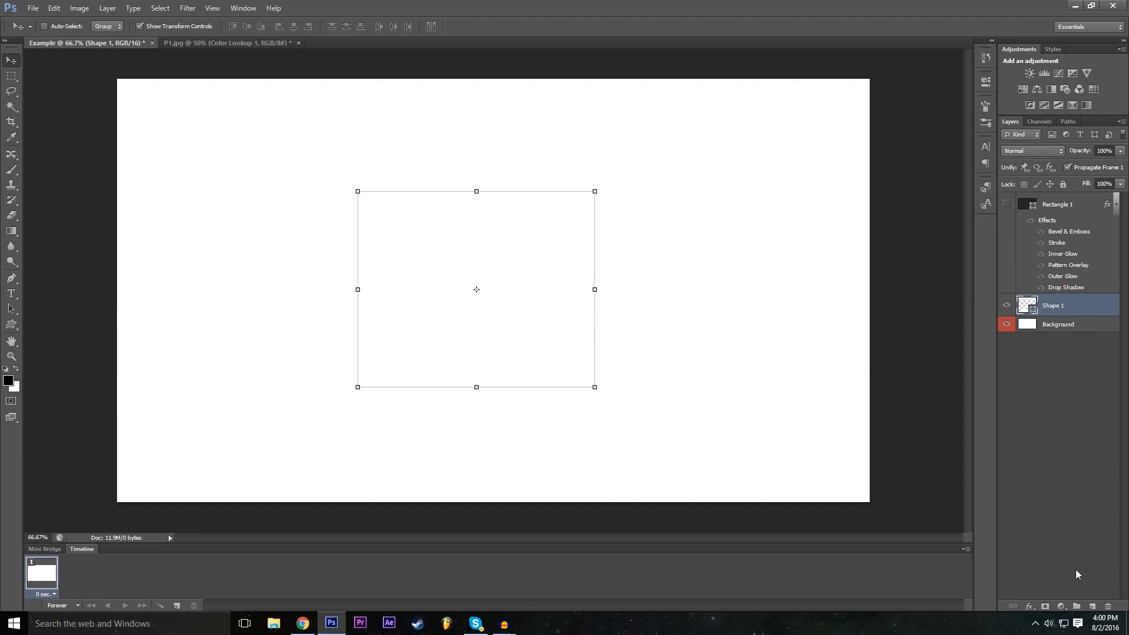
Step: Open the blending options of the Shape 1 layer and enable its Color Overlay effect
click(1024, 605)
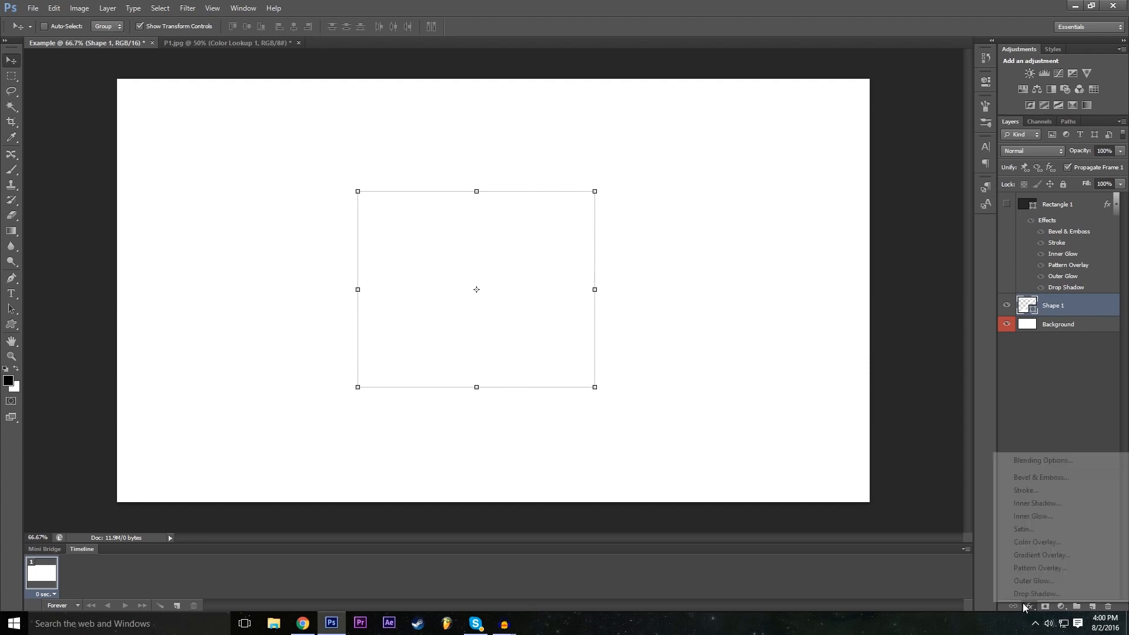
click(1064, 463)
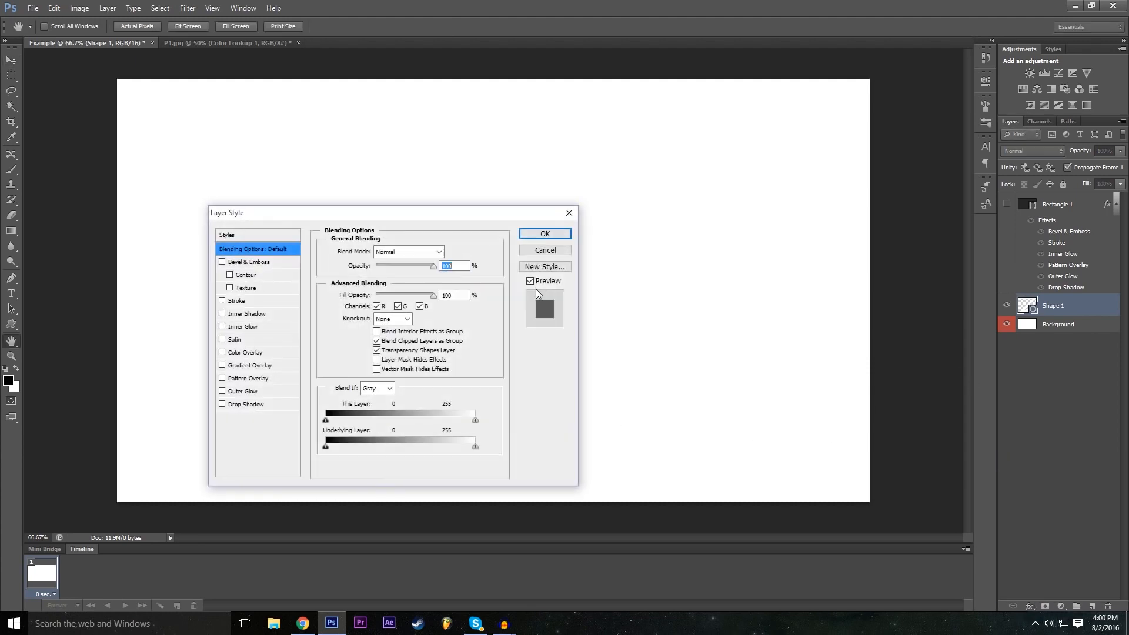
drag(423, 212, 1016, 129)
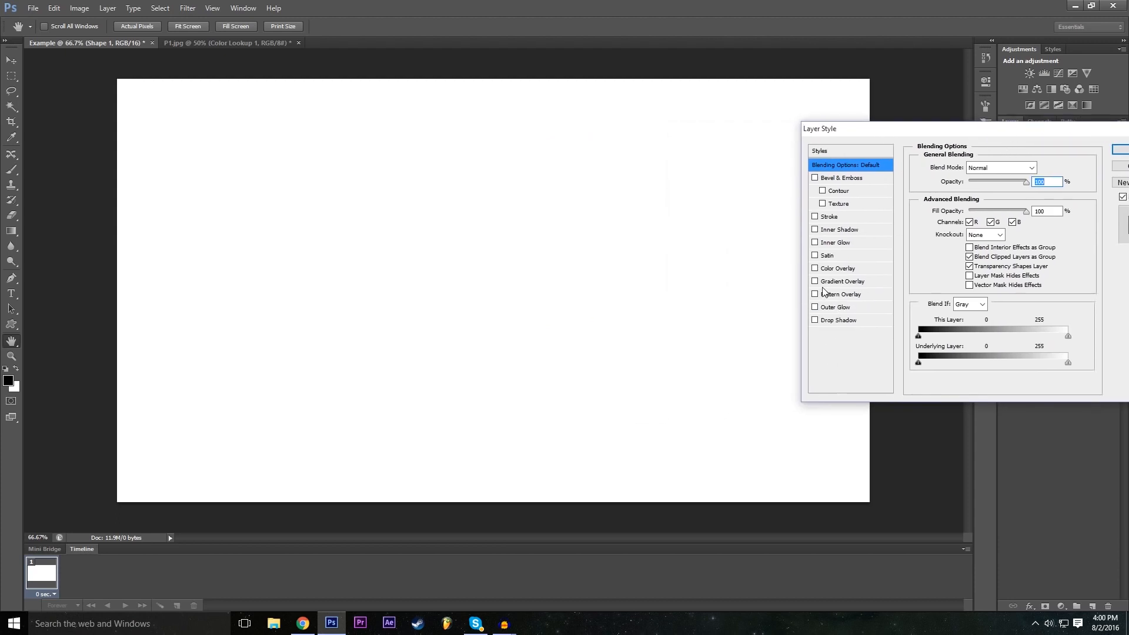
click(816, 269)
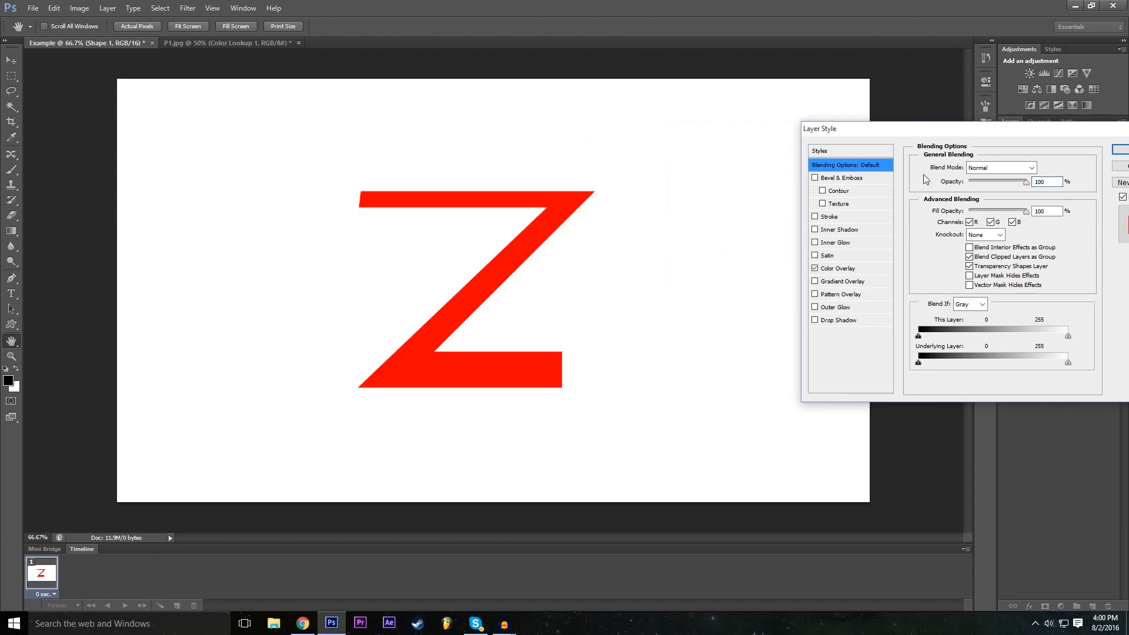
drag(948, 130, 770, 165)
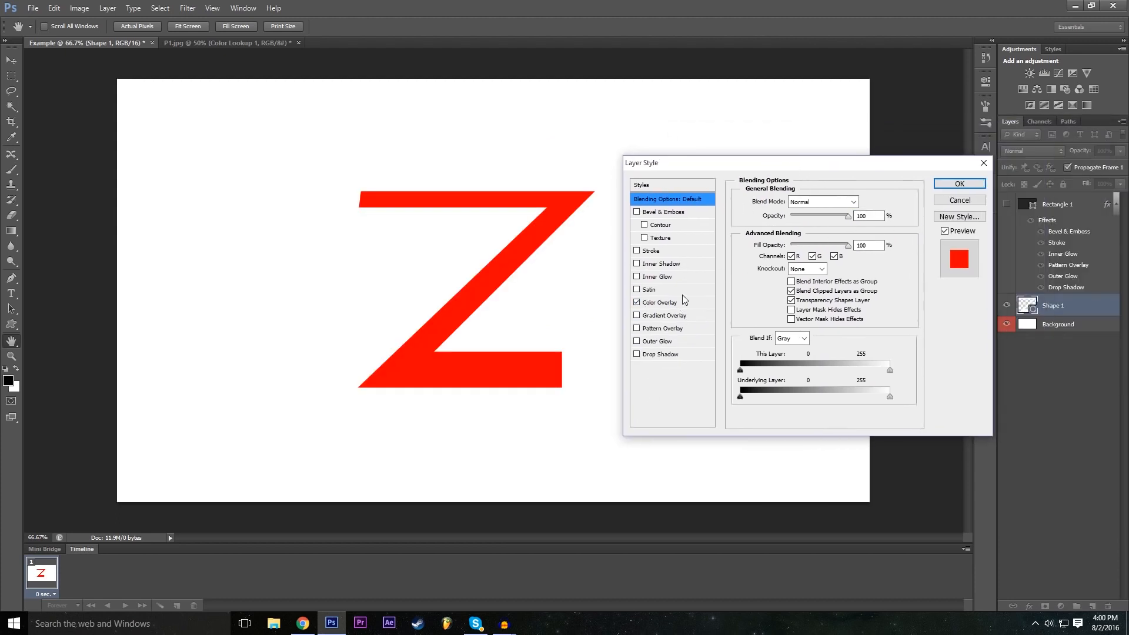
Step: Set the Color Overlay color of the Z shape to black
click(659, 302)
click(864, 202)
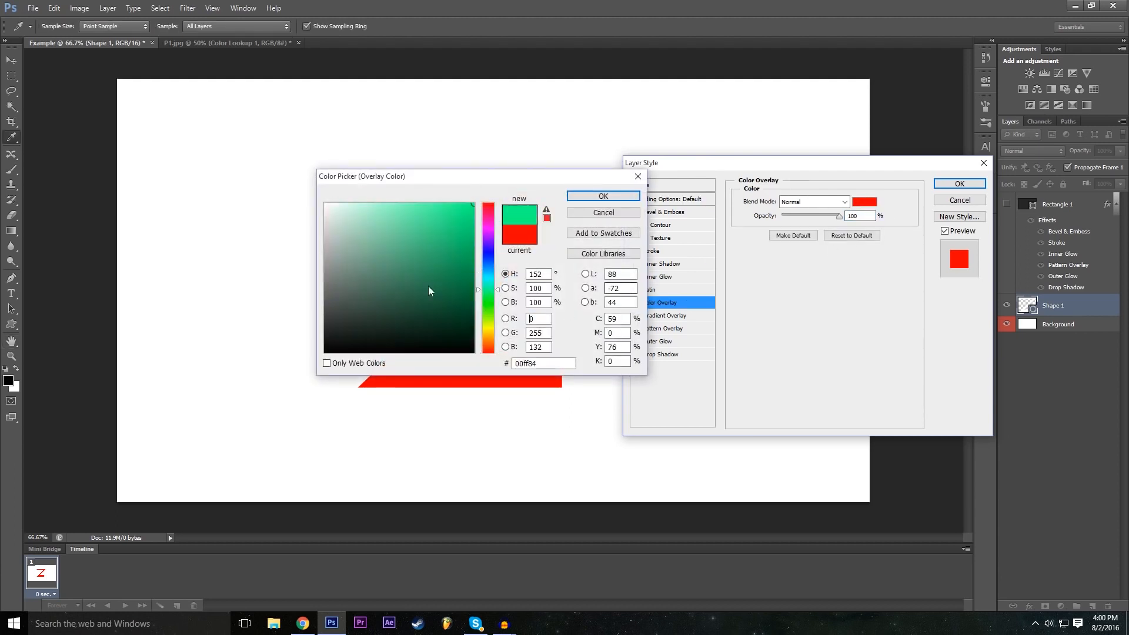
drag(428, 287, 220, 422)
drag(372, 280, 321, 356)
drag(467, 184, 574, 244)
click(709, 253)
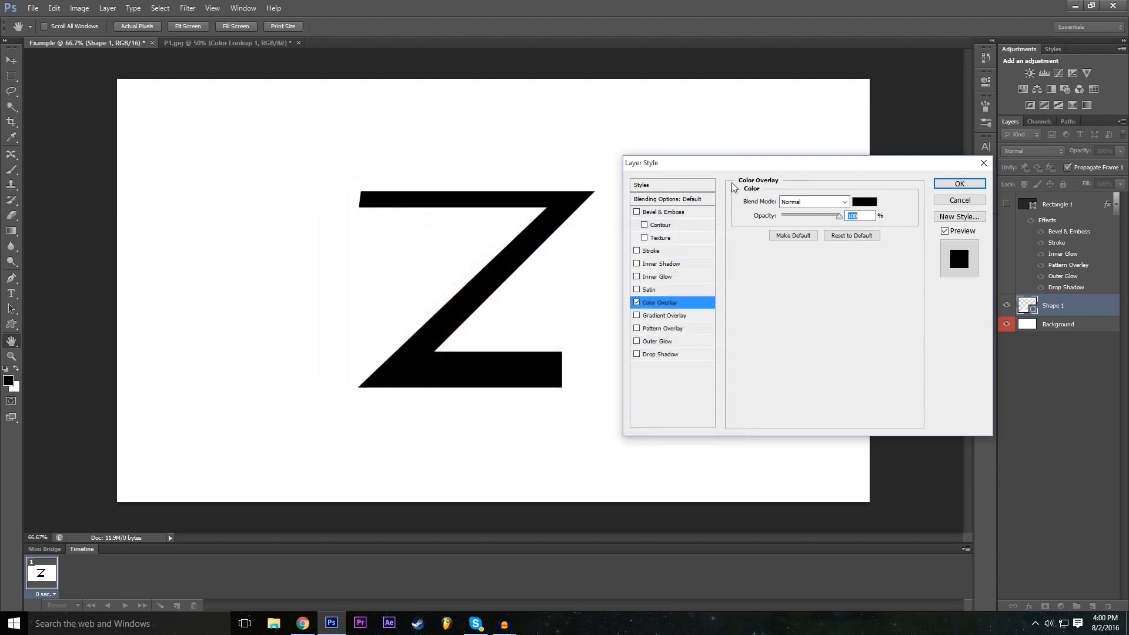
Step: Add a red Outer Glow with increased spread and 46 px size to the Z shape, and hide the Background layer
click(640, 342)
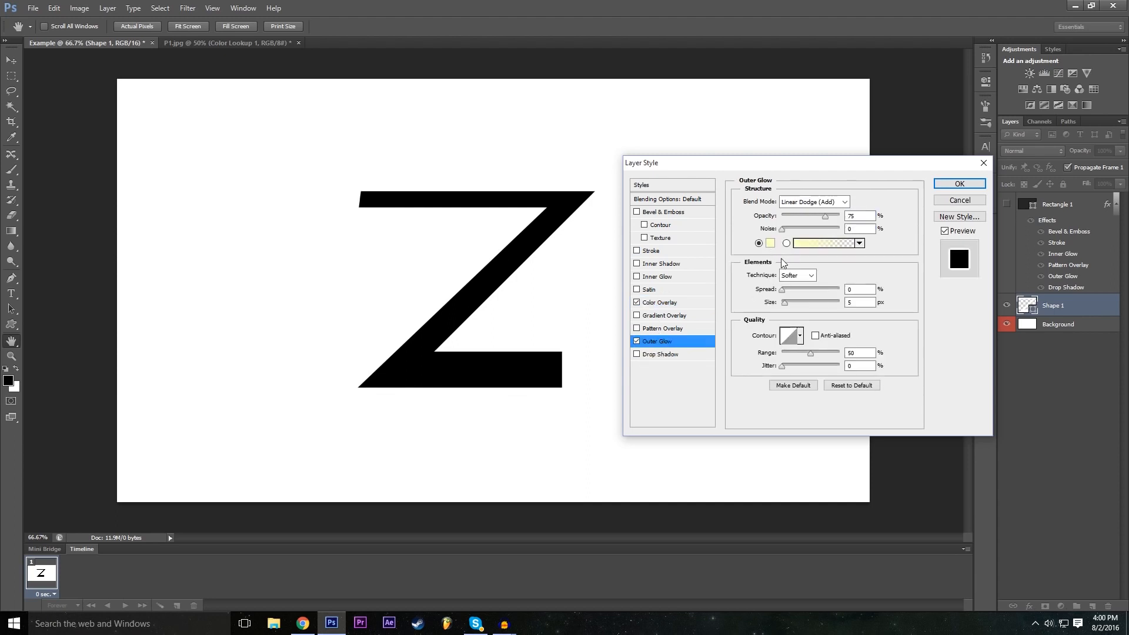
click(770, 243)
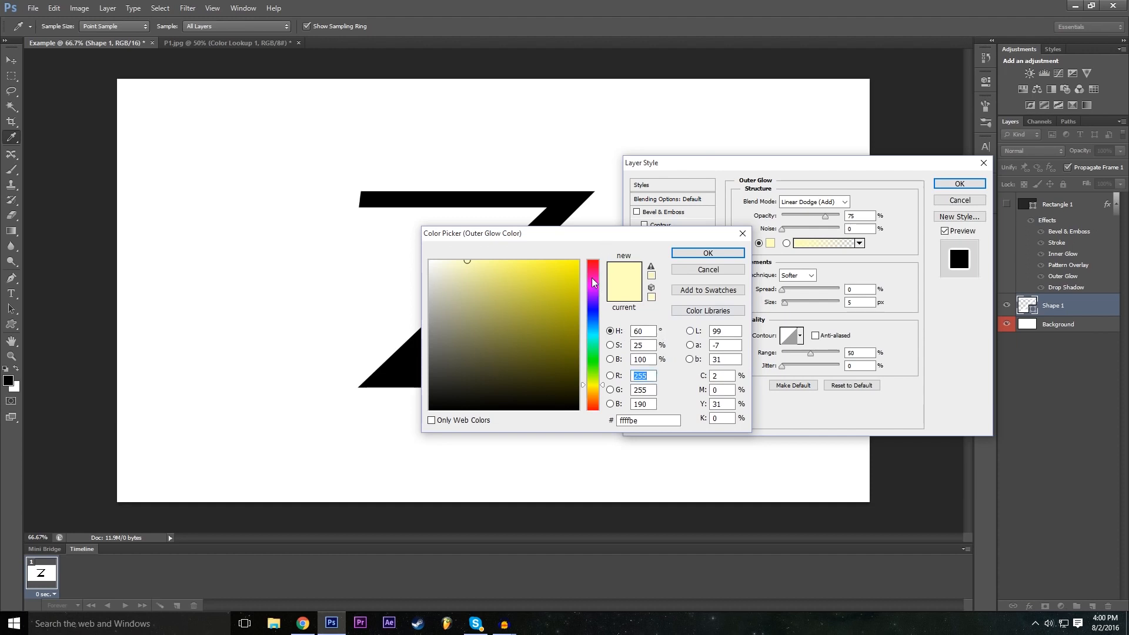
drag(594, 283, 593, 261)
click(708, 253)
drag(789, 302, 799, 290)
drag(916, 170, 921, 179)
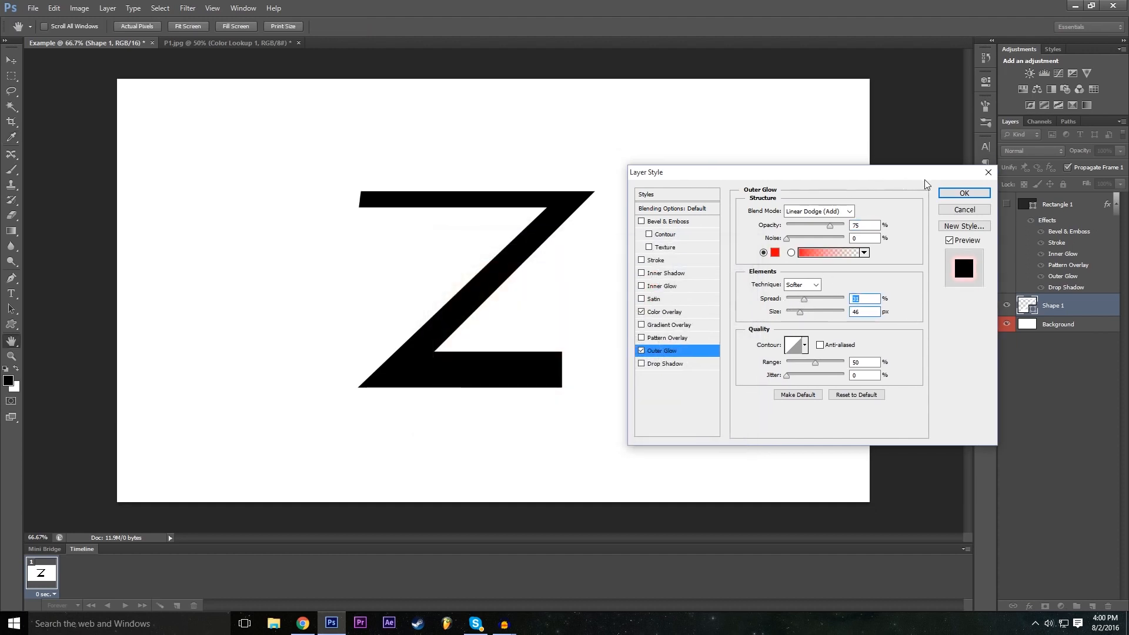
click(964, 193)
click(1007, 358)
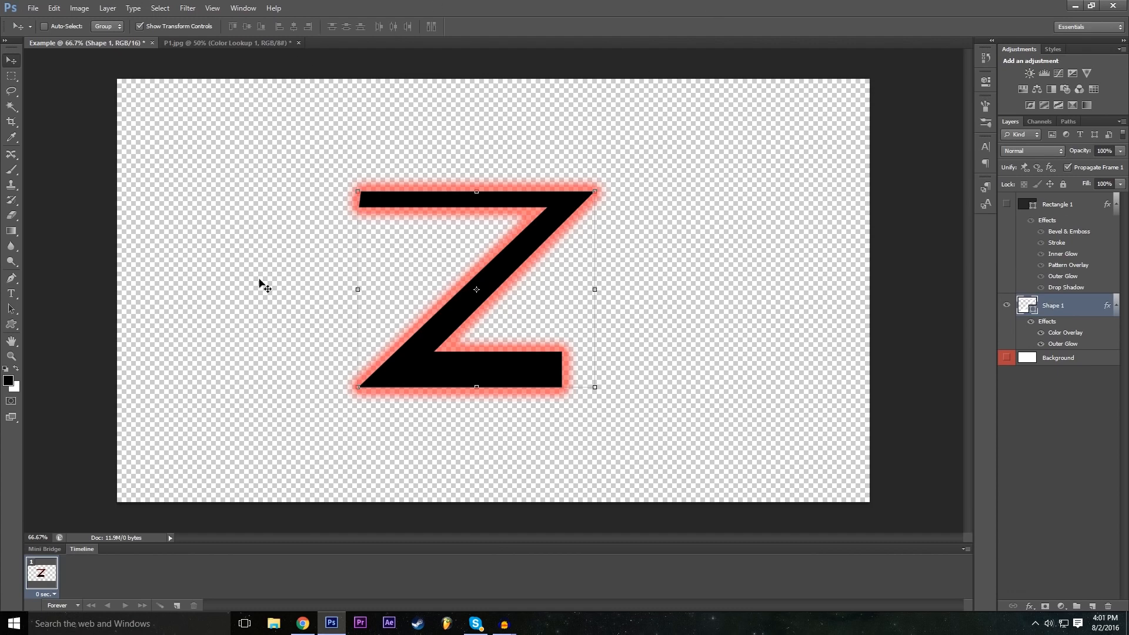
Step: Compare the P1.jpg car image with the Example document's glowing Z, ending on P1.jpg
click(249, 44)
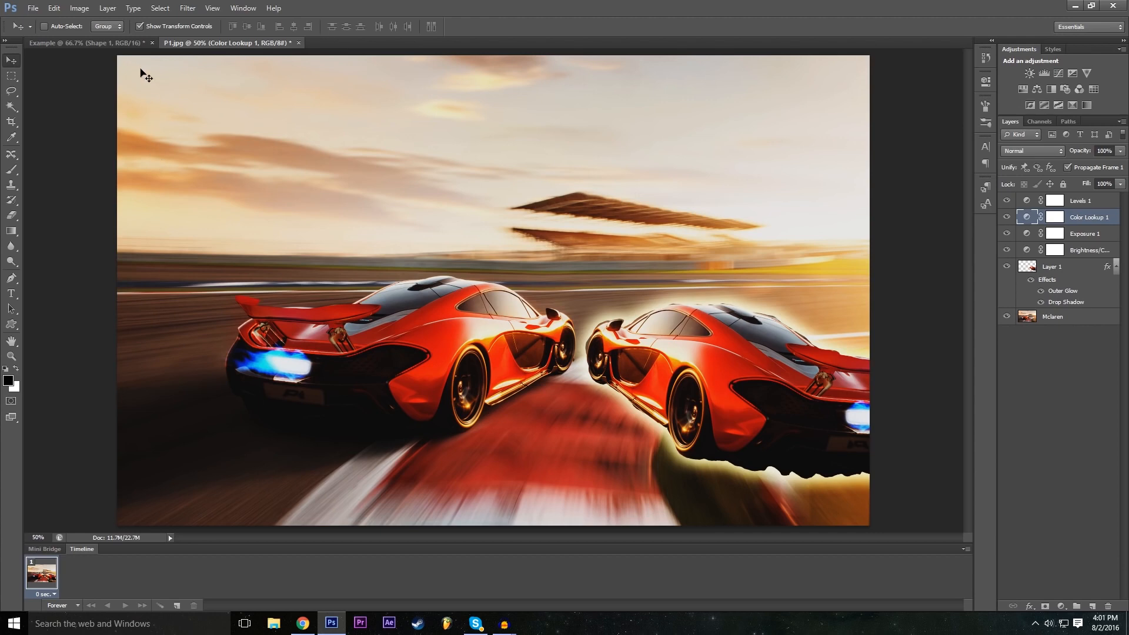
click(132, 40)
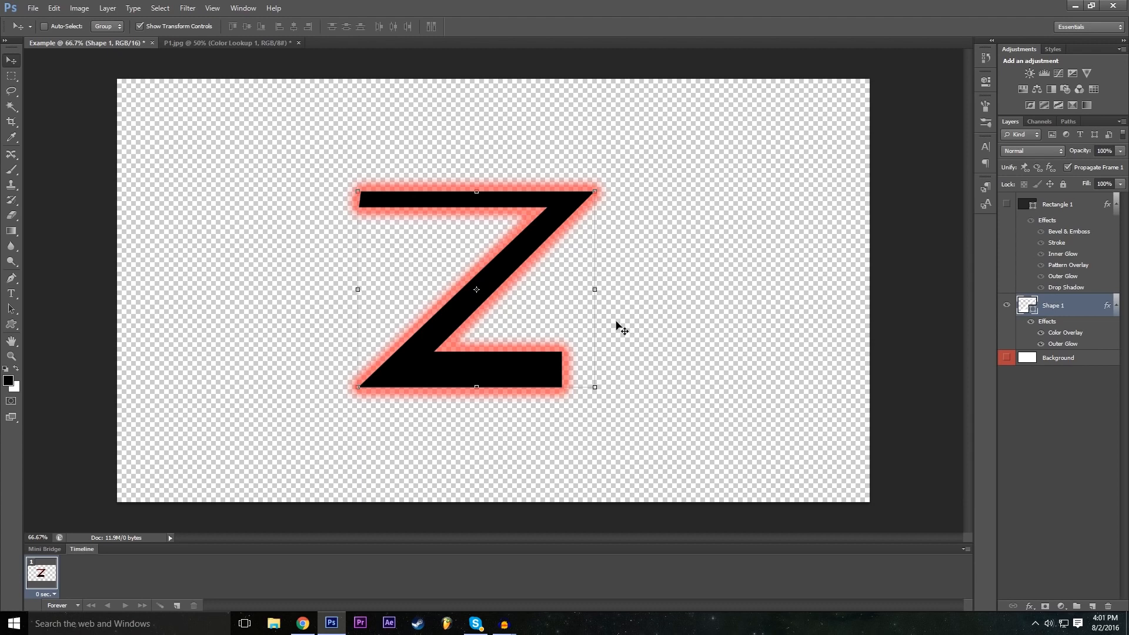
click(211, 43)
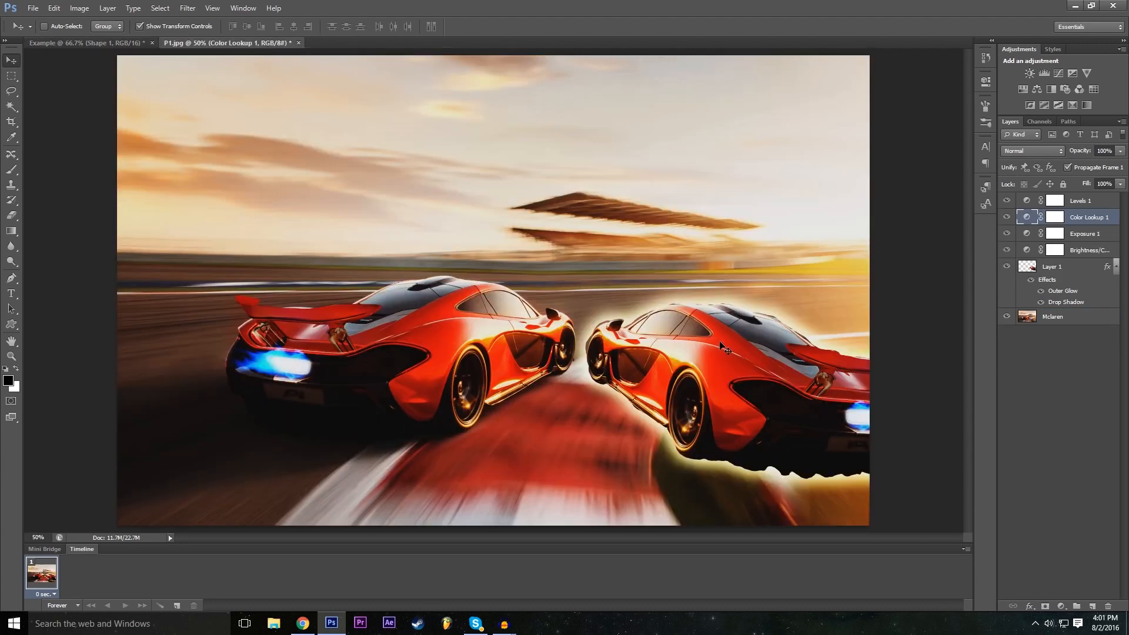